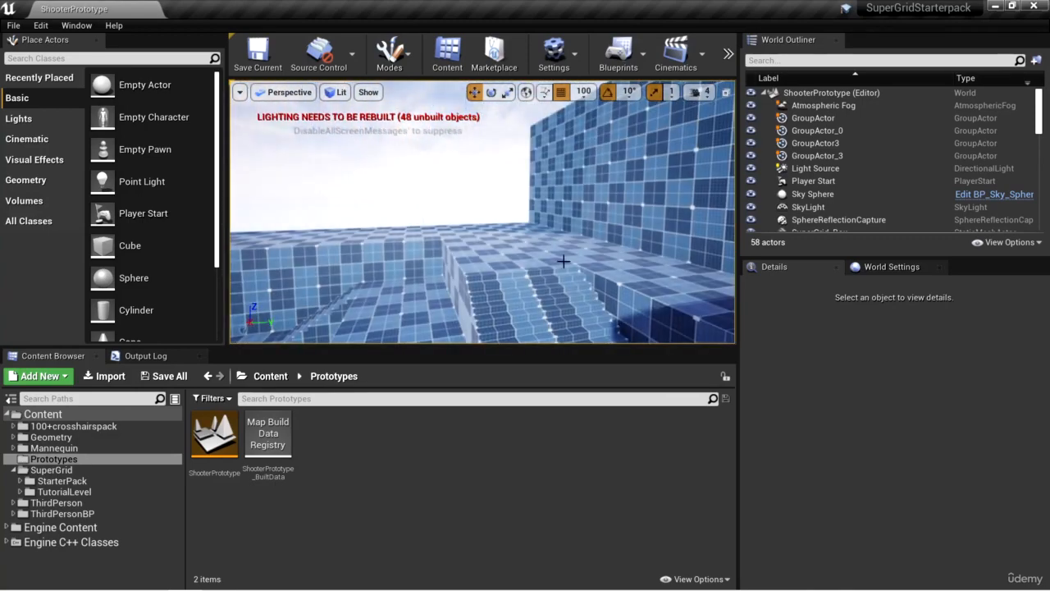
- Inspect the platforms, stairs and surrounding walls of the prototype level from several angles, including its open edge
right_drag(563, 260, 509, 244)
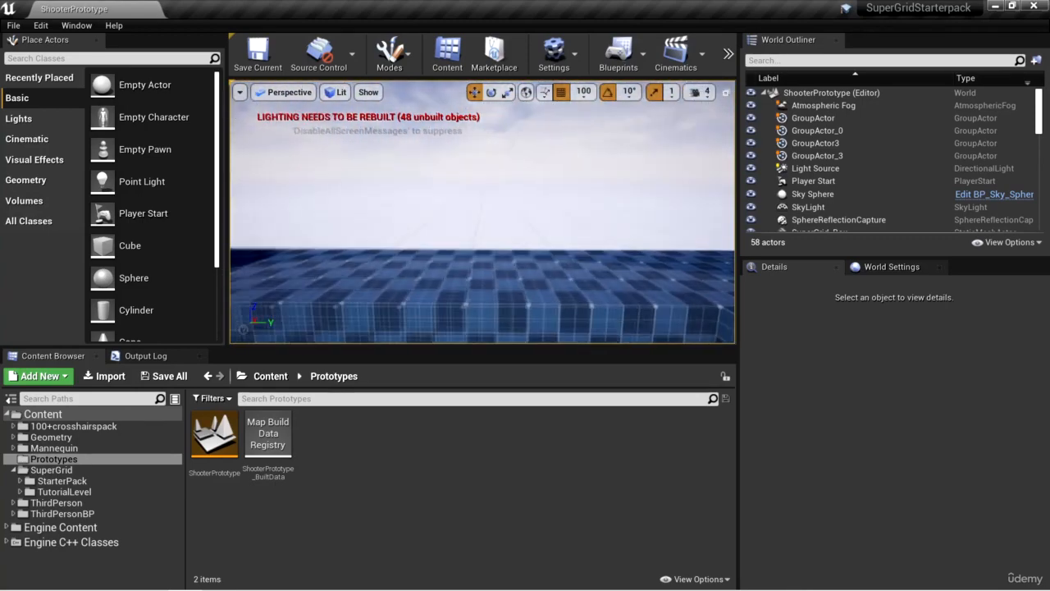
right_drag(543, 277, 492, 275)
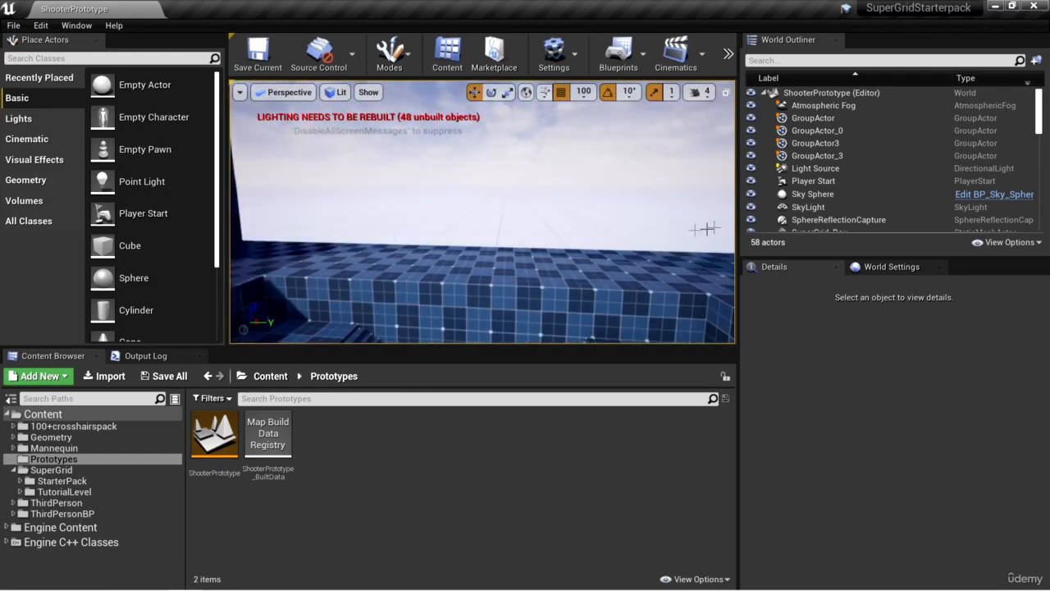
right_drag(705, 227, 734, 234)
right_drag(558, 234, 555, 224)
right_drag(458, 244, 563, 232)
right_drag(637, 264, 476, 241)
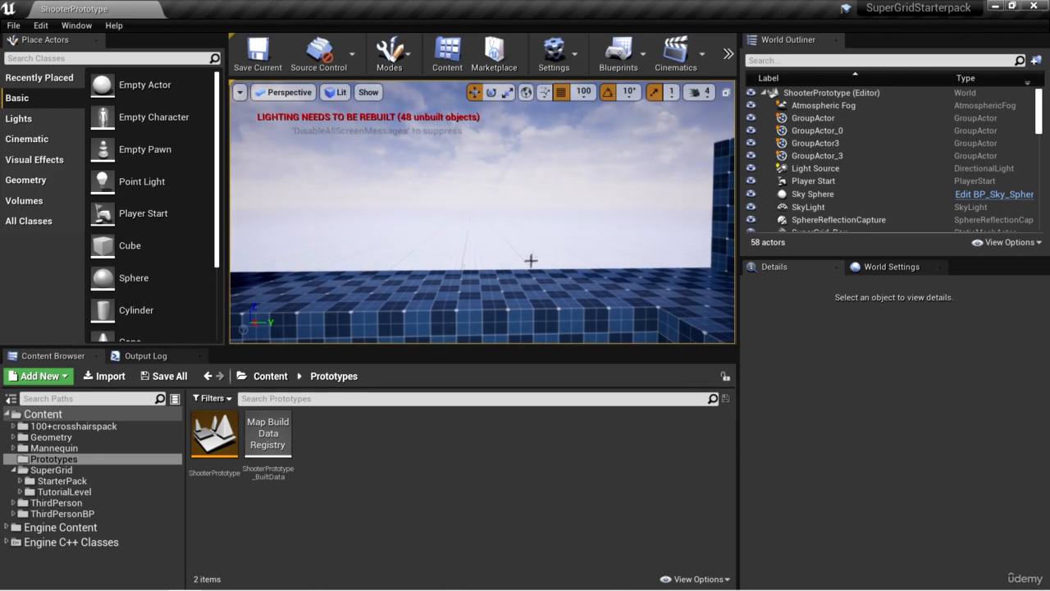
right_drag(531, 261, 530, 310)
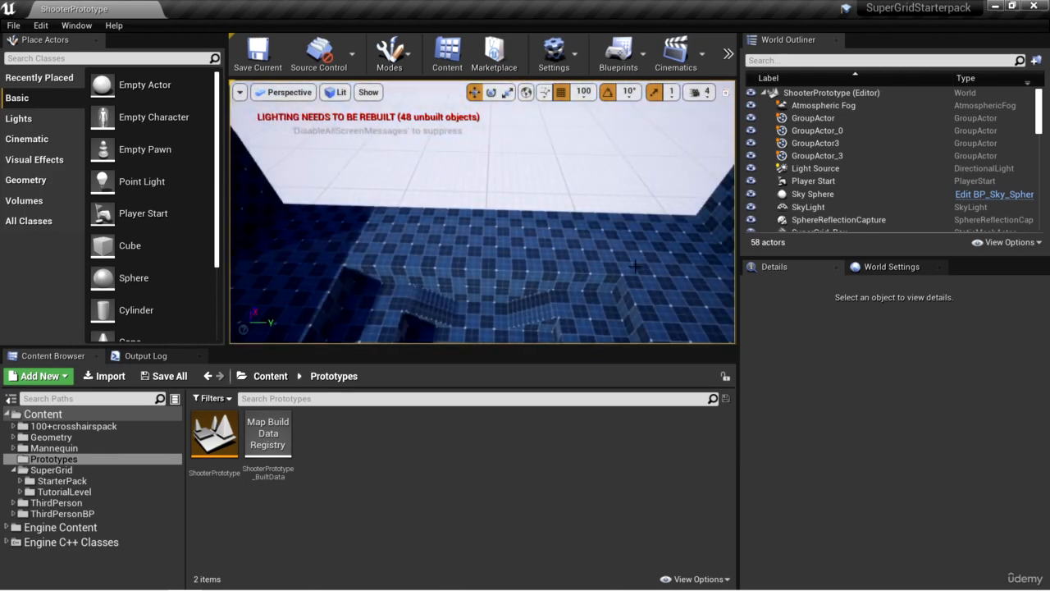
right_drag(635, 266, 632, 244)
right_drag(509, 246, 435, 248)
right_drag(607, 267, 698, 269)
right_drag(566, 261, 590, 264)
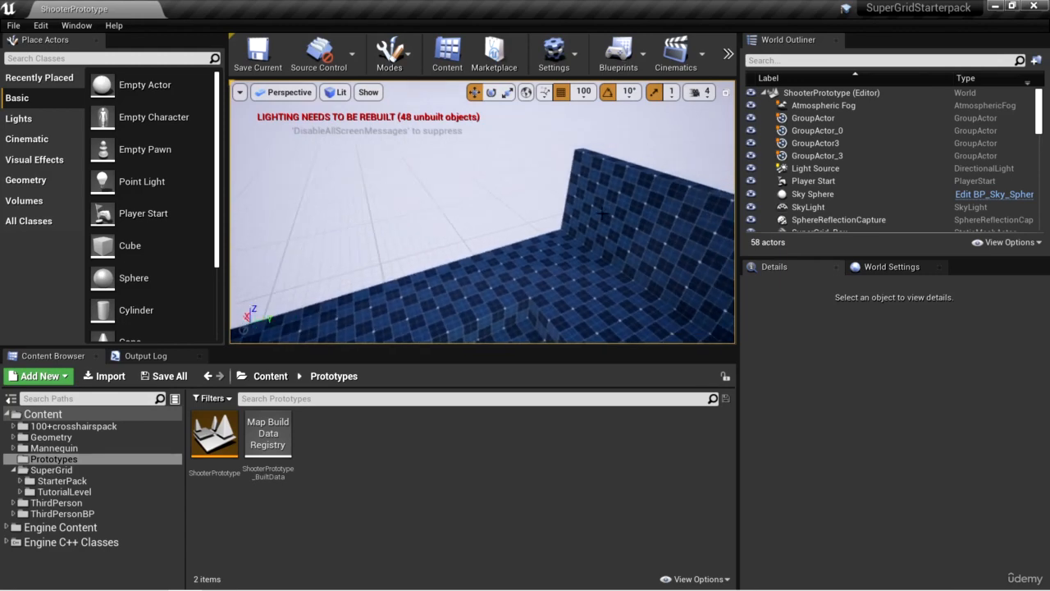
- Duplicate the grouped four-box side wall along the X axis and rotate the copy to -90° on Z
click(640, 215)
right_drag(640, 215, 611, 220)
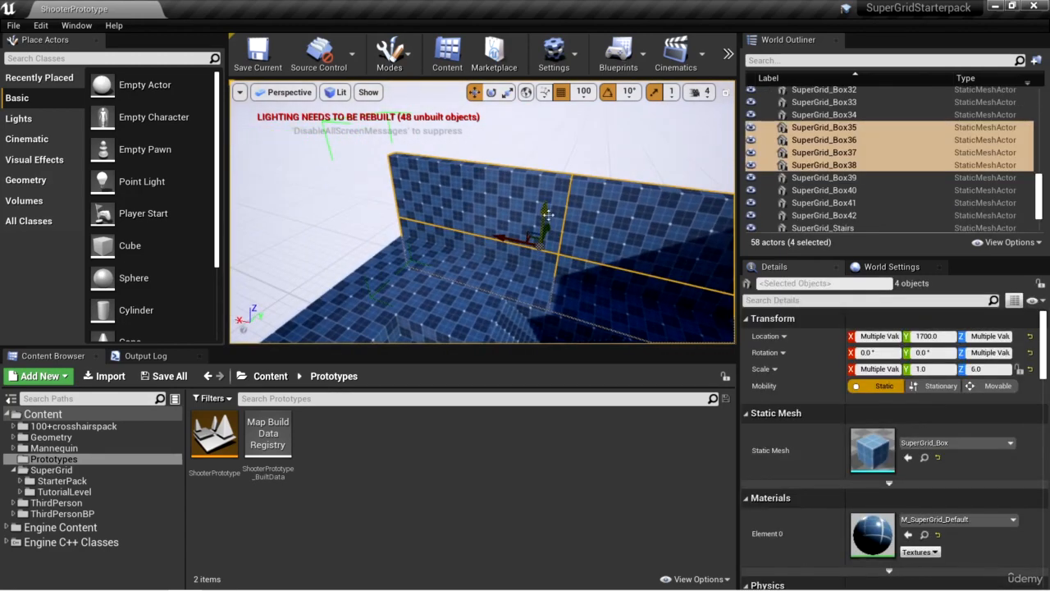
alt+drag(510, 239, 245, 231)
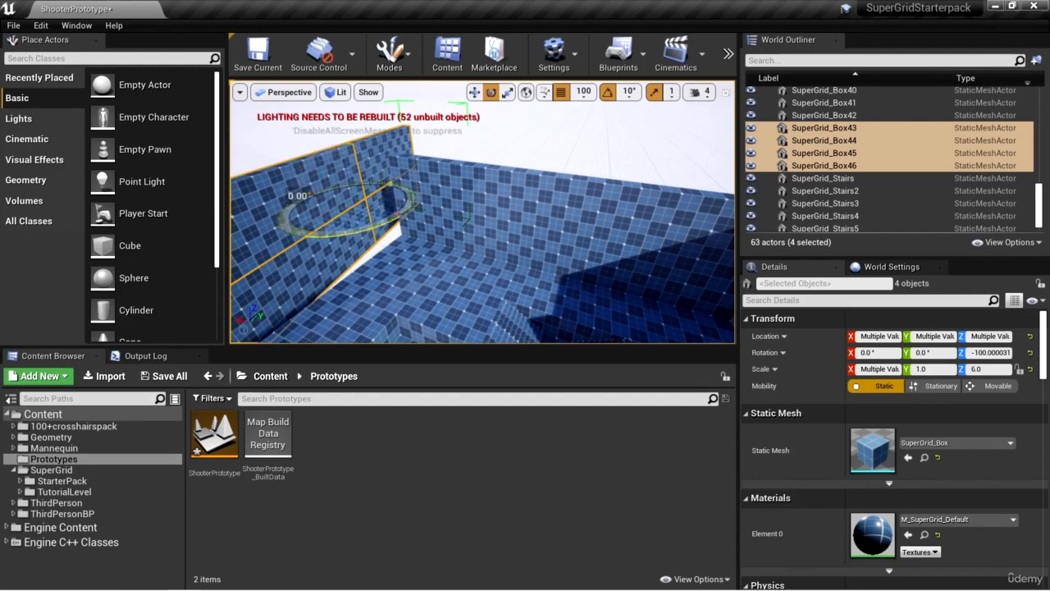
drag(335, 236, 351, 235)
- Place the rotated wall copy along the open edge of the level, next to the existing side wall
mouse_move(352, 236)
right_down()
mouse_move(271, 230)
mouse_move(344, 220)
right_up()
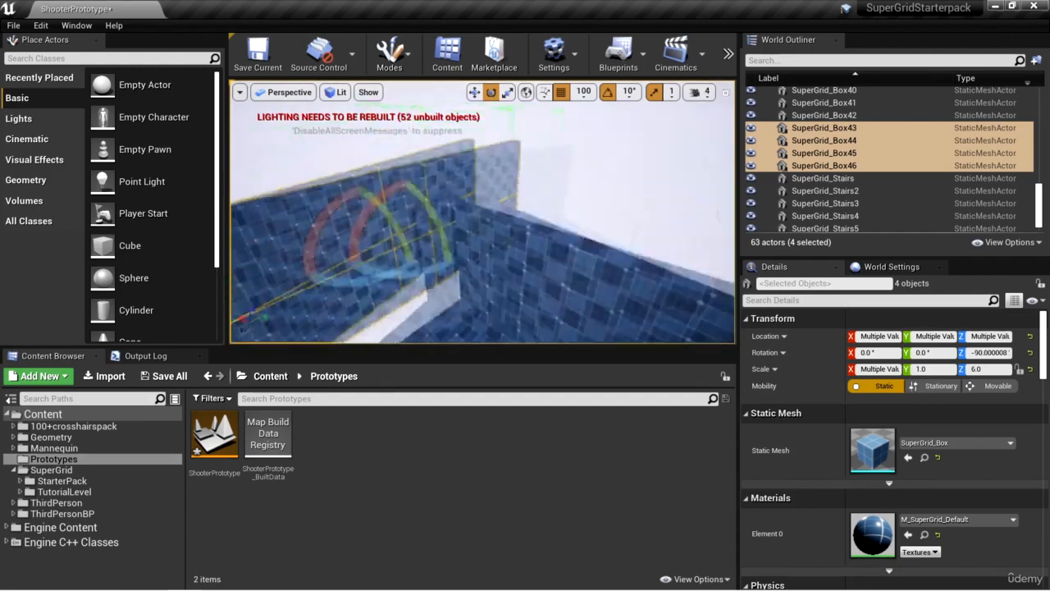
right_drag(462, 246, 462, 289)
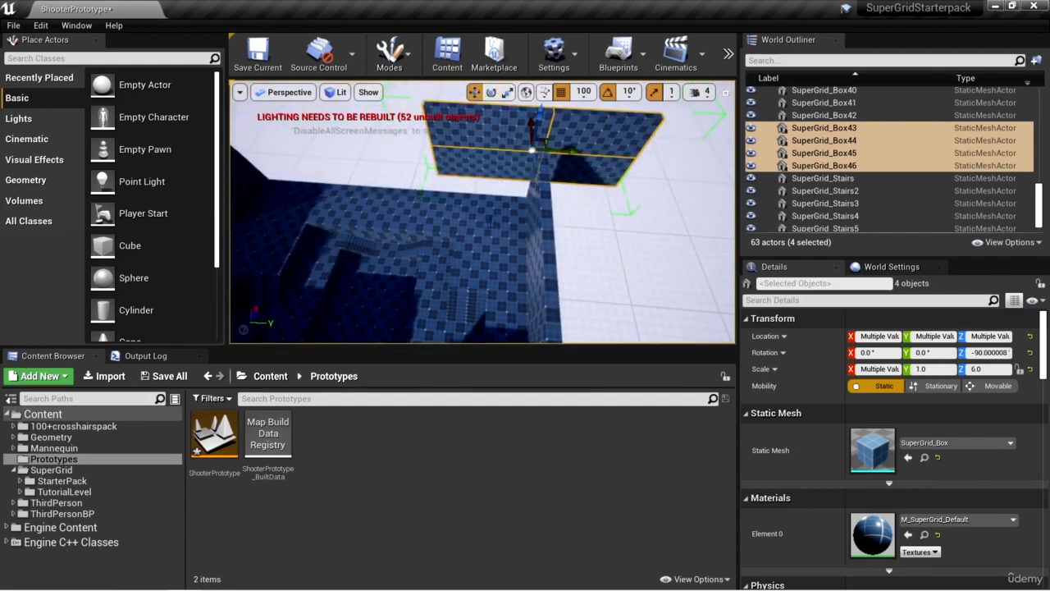
right_drag(490, 221, 384, 238)
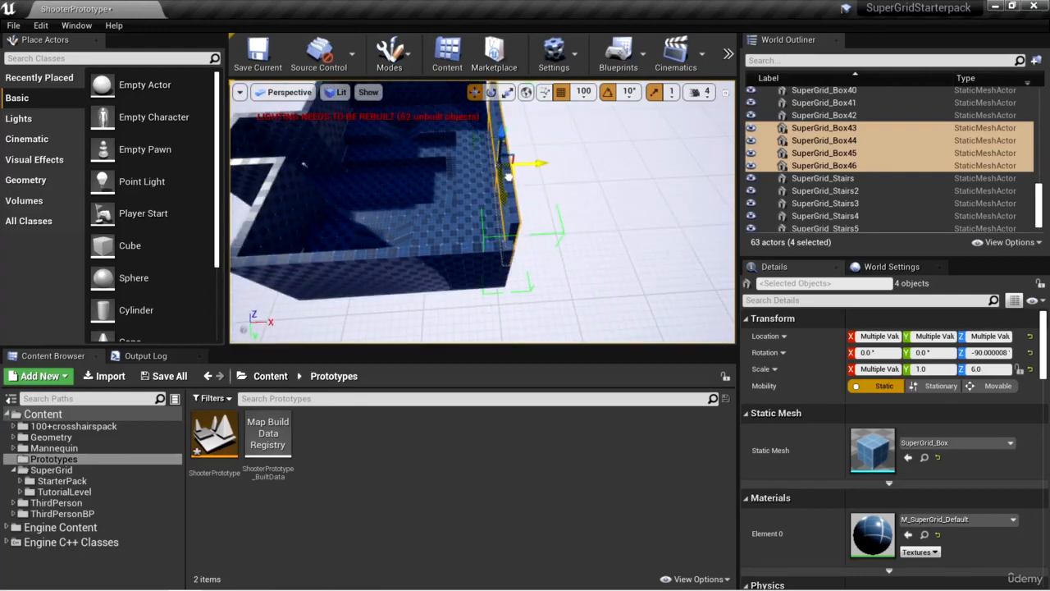
key(f)
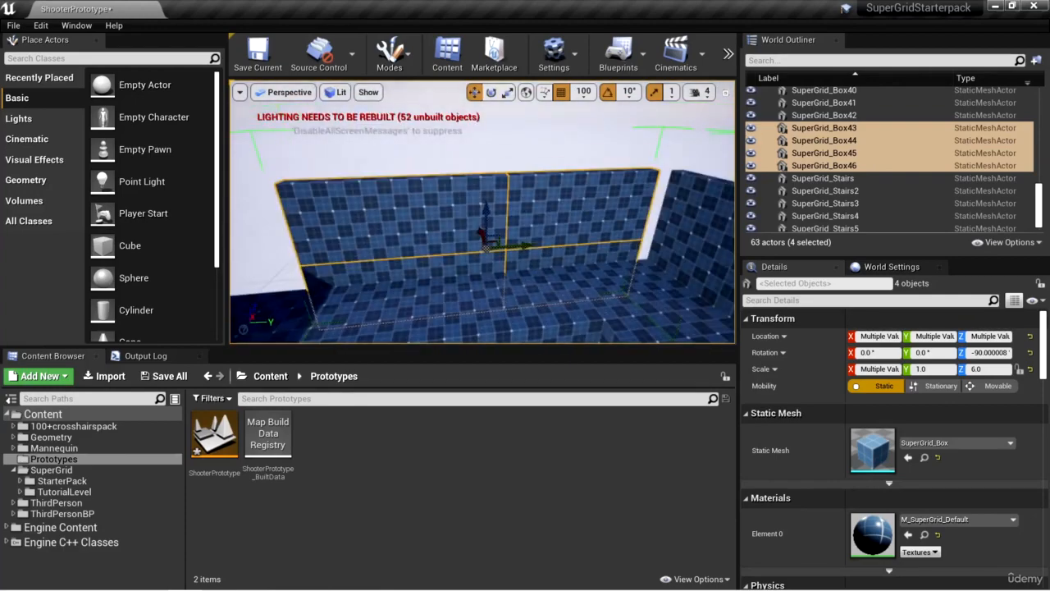
right_drag(572, 286, 520, 257)
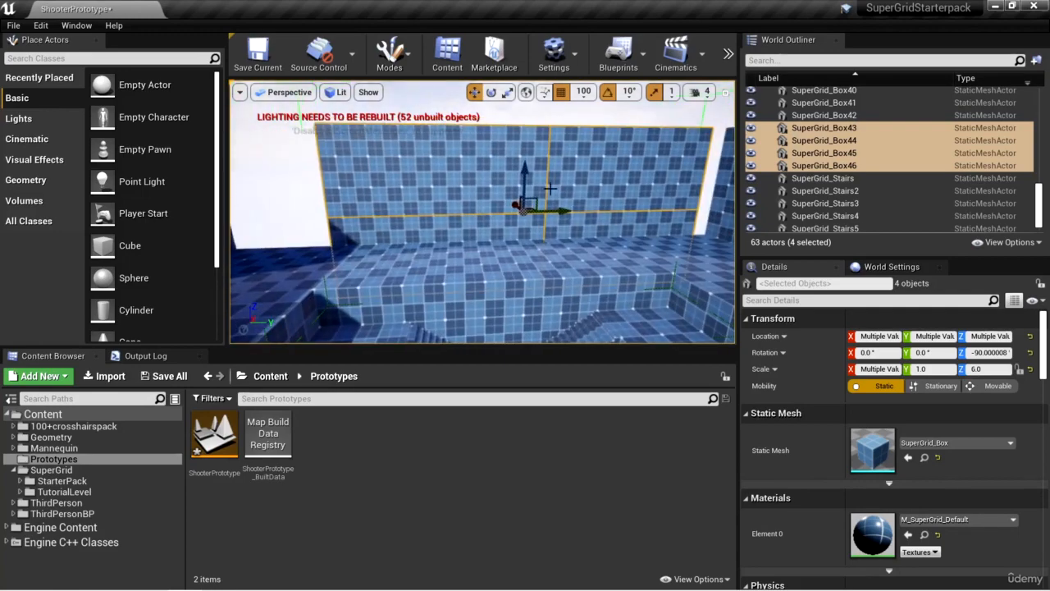
- Ungroup the four boxes of the duplicated wall
right_click(553, 149)
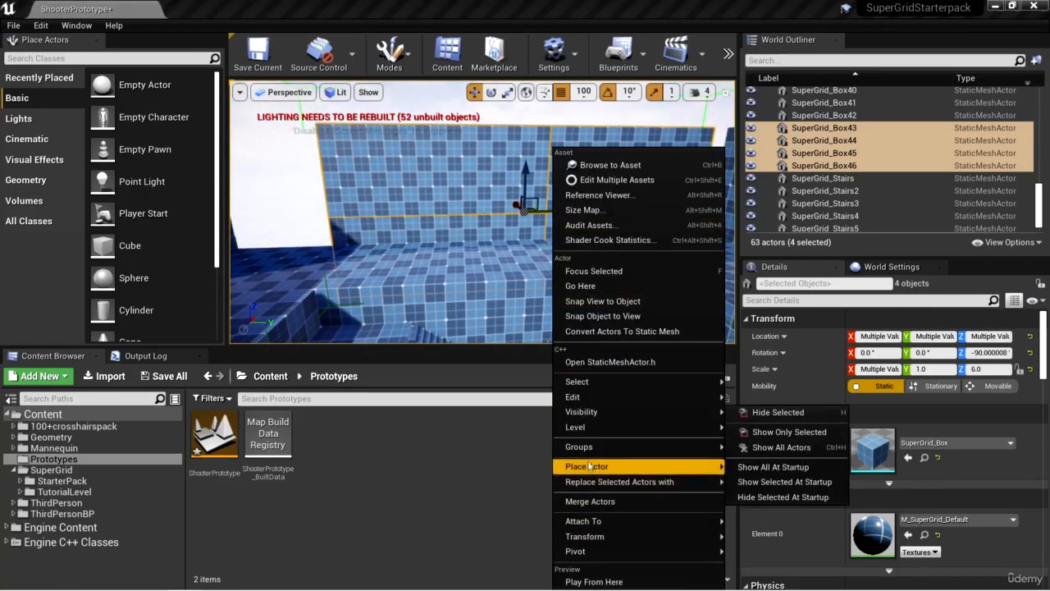
mouse_move(587, 450)
click(754, 449)
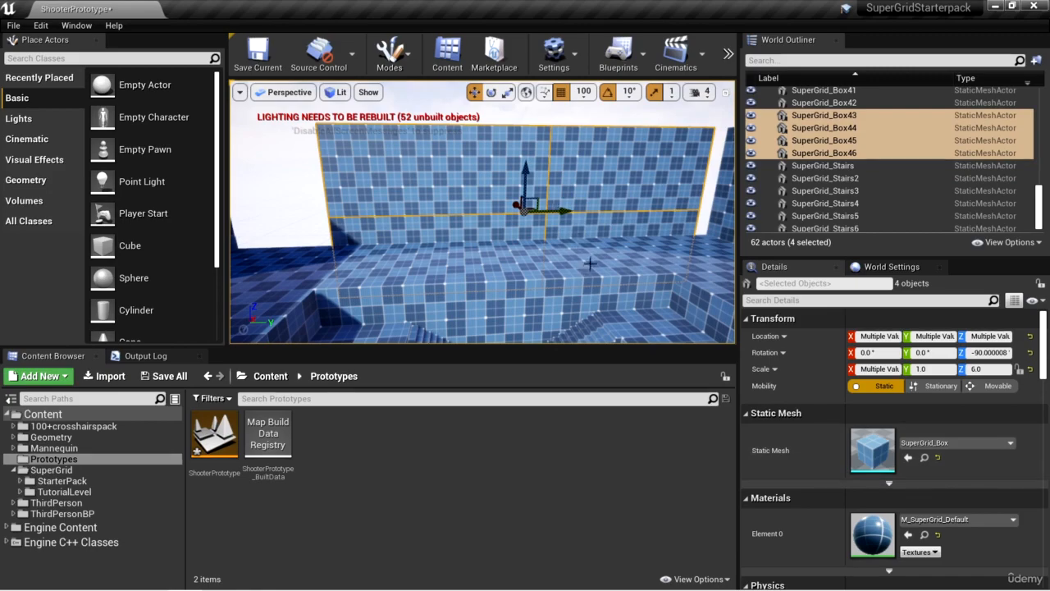
- Raise the four wall boxes to stand on the platform floor and shift them along the Y axis
right_drag(567, 263, 603, 250)
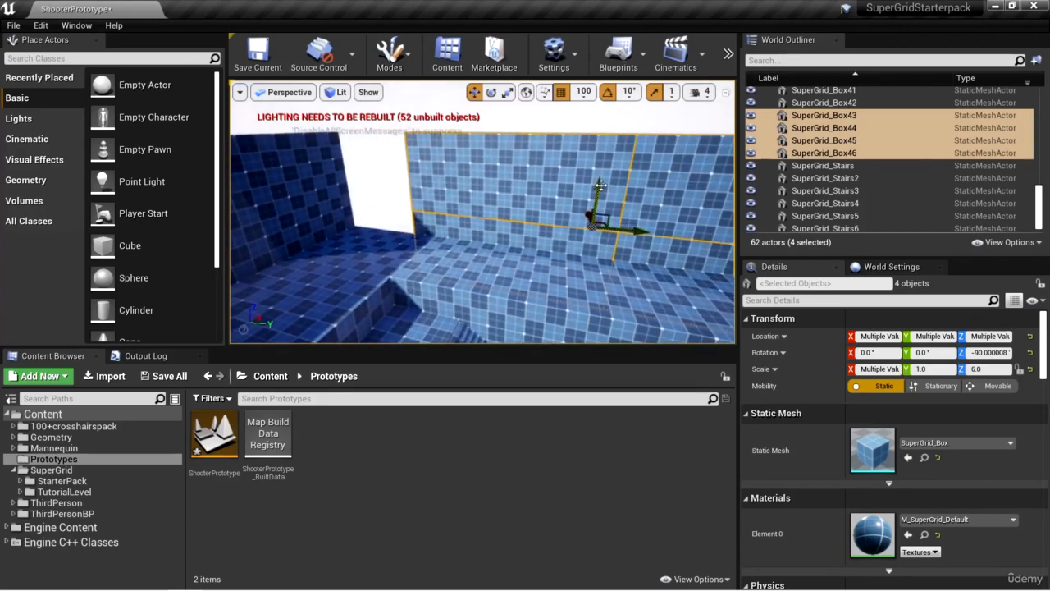
drag(598, 187, 607, 126)
right_drag(586, 153, 644, 154)
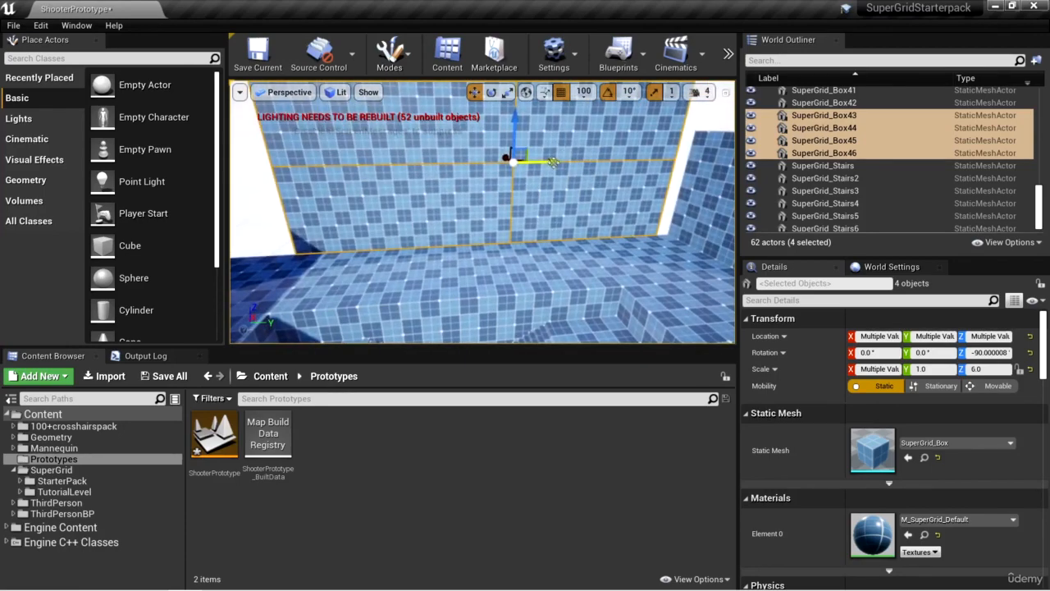
drag(556, 162, 566, 162)
right_drag(579, 252, 580, 255)
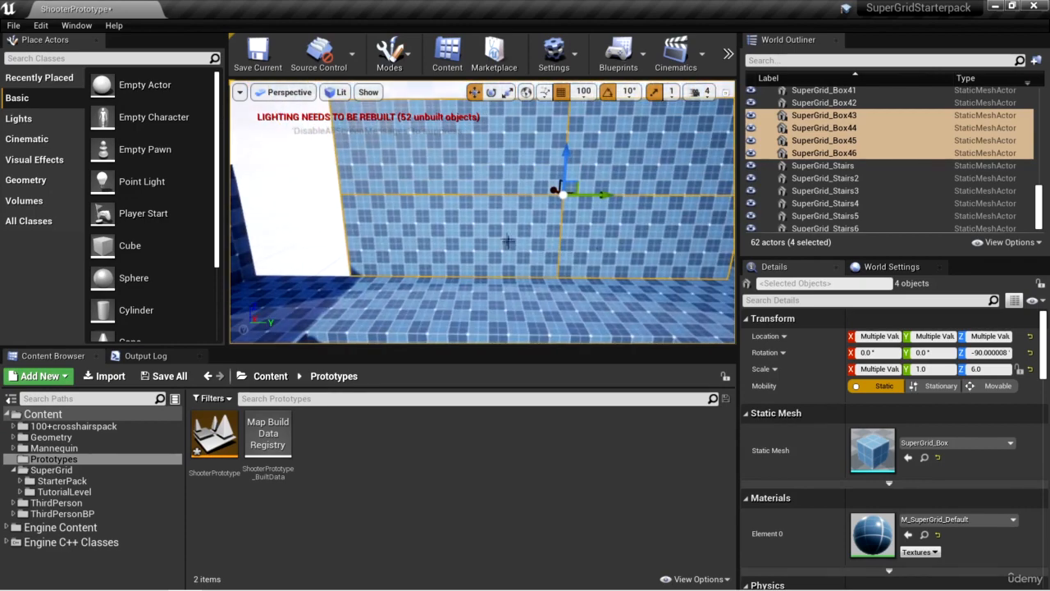
- Slide the pair of wall boxes nearer the shadowed side away from the other pair, to about Y -200
click(527, 241)
ctrl+click(530, 174)
drag(603, 193, 499, 195)
- Narrow the separated box pair to an X scale of 7 and duplicate it along Y to about 400
right_drag(539, 279, 527, 285)
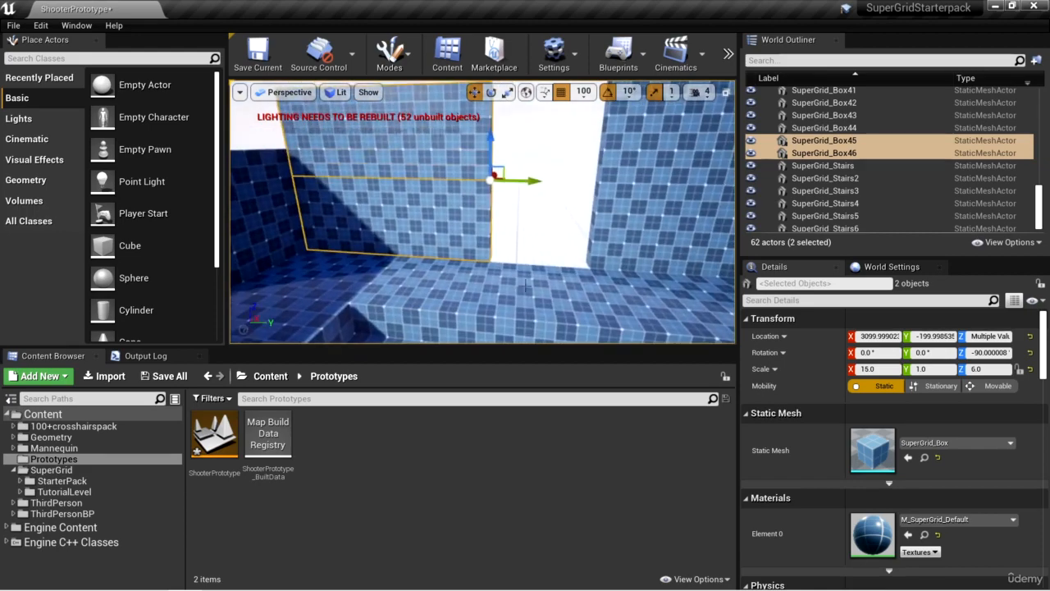
right_drag(582, 245, 585, 253)
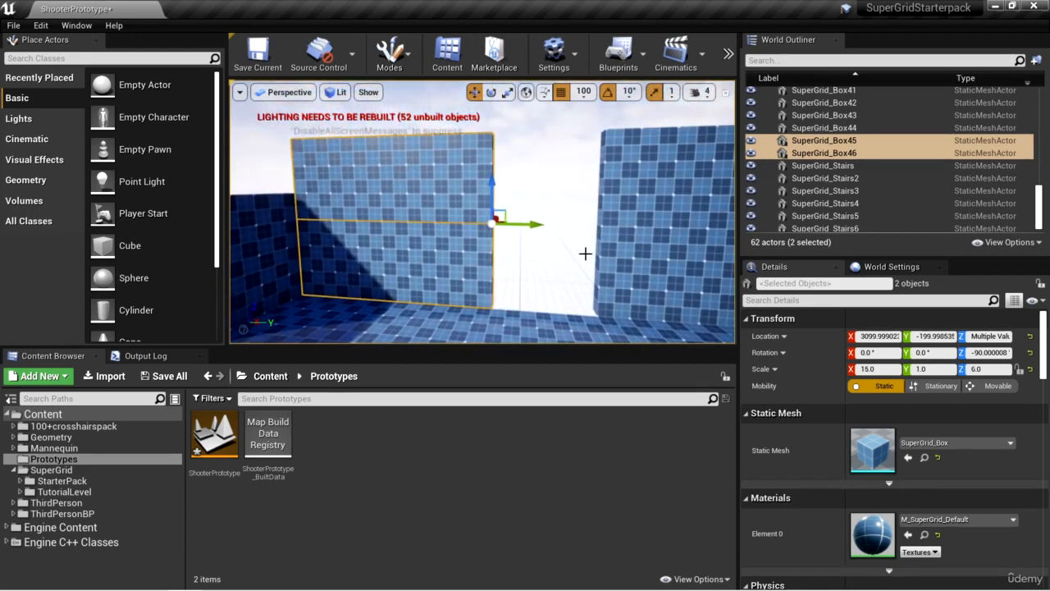
drag(462, 224, 631, 231)
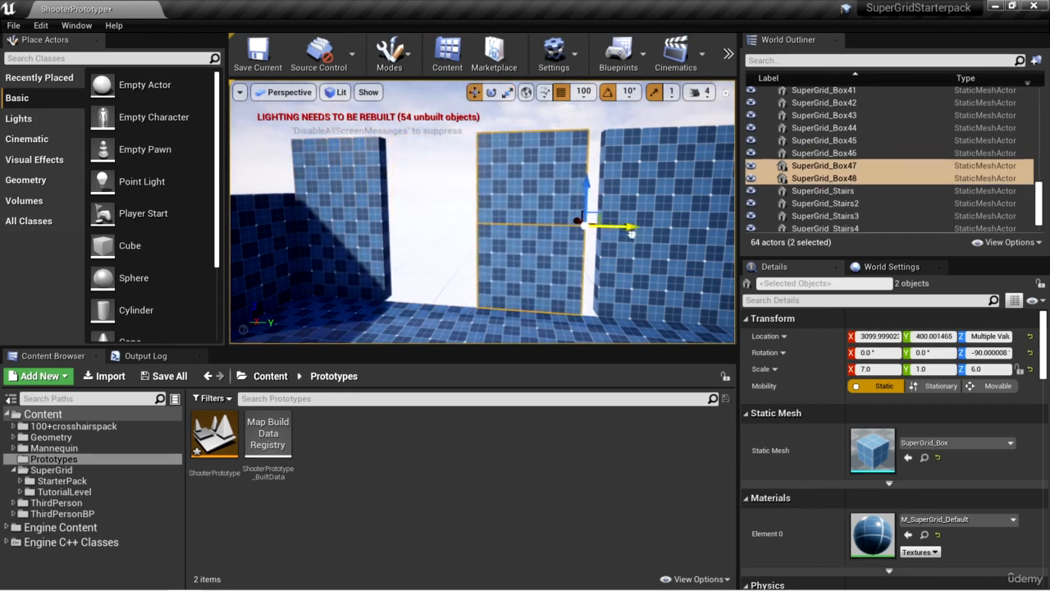
- Narrow the duplicated box pair to an X scale of 4 and move it to about Y -100
right_drag(630, 233, 706, 233)
right_drag(634, 274, 551, 273)
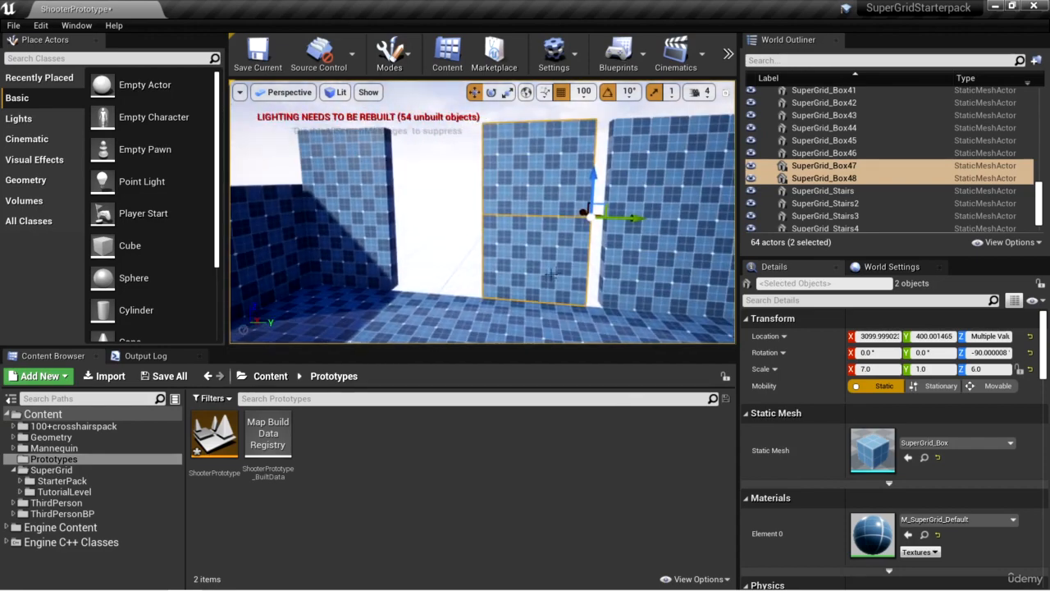
key(r)
mouse_move(550, 216)
mouse_down()
mouse_move(586, 216)
mouse_move(540, 215)
mouse_up()
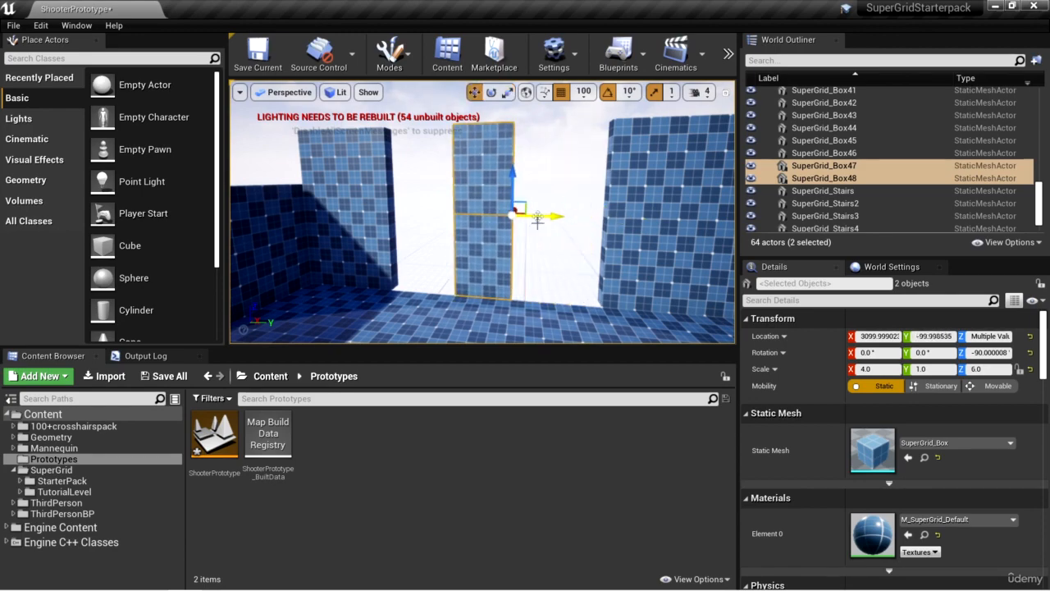
- Delete the two wider boxes of X scale 7 beside the narrow pillar
right_drag(537, 220, 538, 220)
click(467, 237)
ctrl+click(469, 186)
key(Delete)
- Move the narrow two-box pillar toward the shadowed side wall and place copies at about Y -500 and Y 300
click(609, 184)
ctrl+click(631, 230)
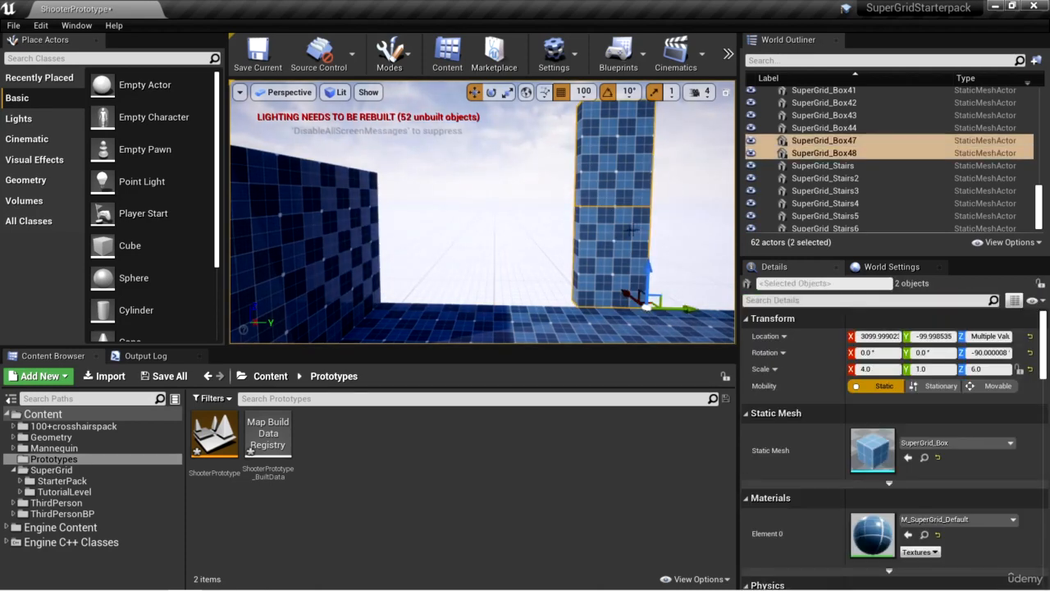
drag(681, 302, 652, 301)
key(f)
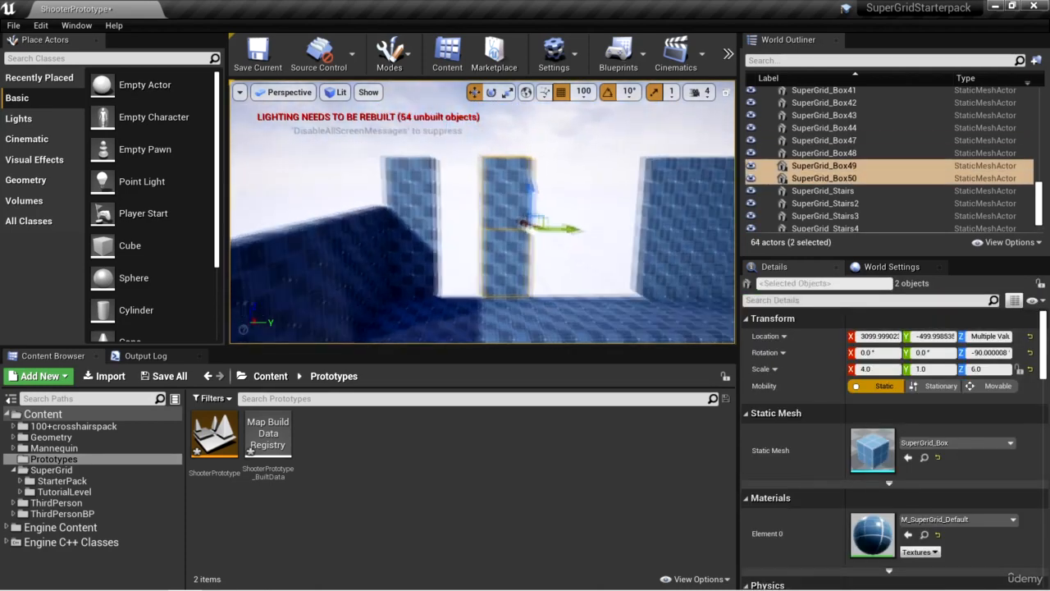
alt+drag(543, 218, 632, 217)
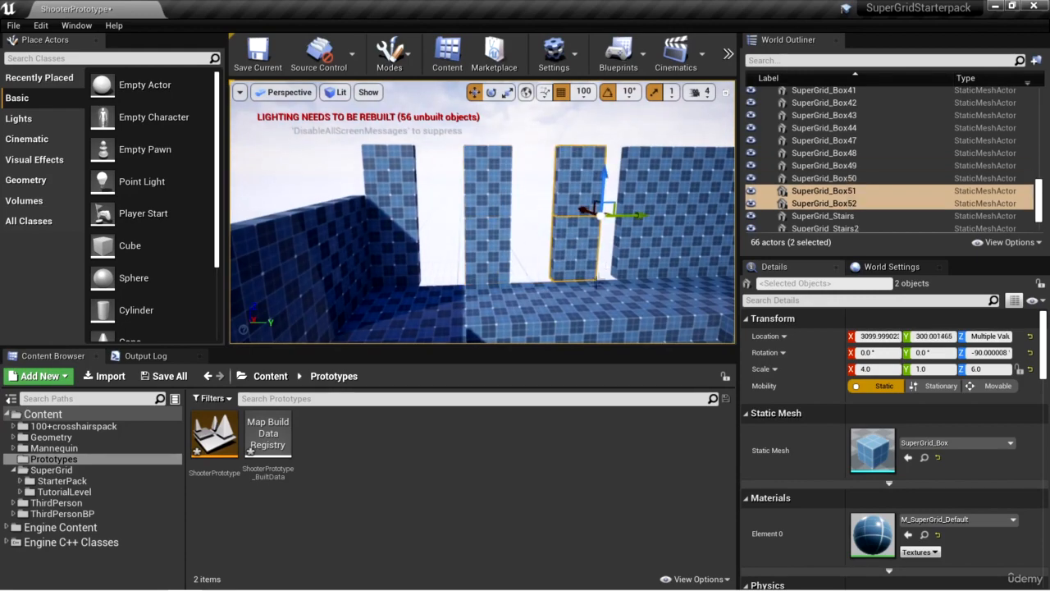
- Delete the remaining wide two-box wall section next to the pillars
key(w)
right_drag(597, 283, 557, 295)
key(s)
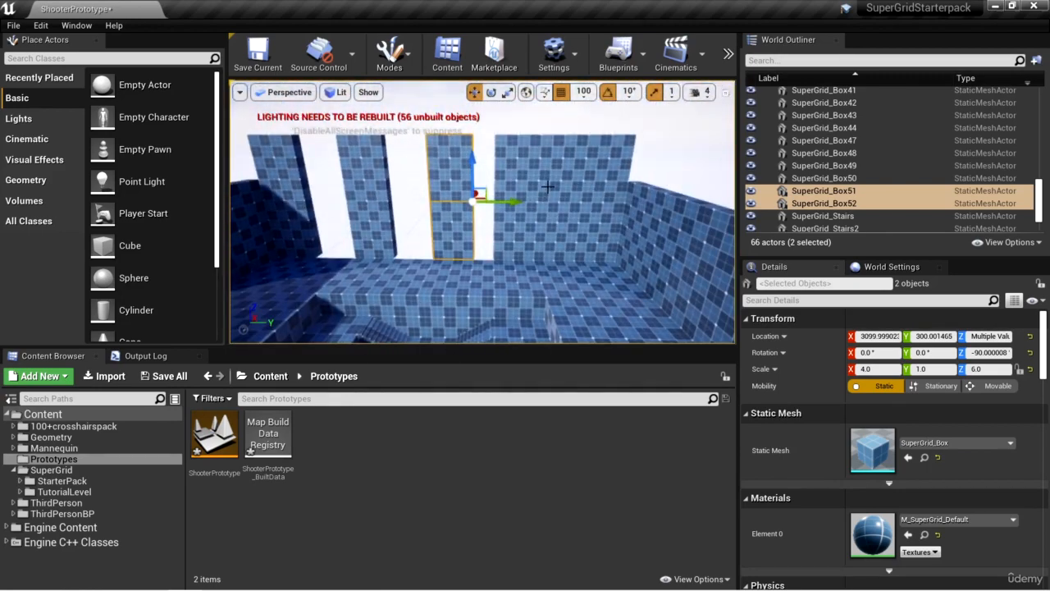
click(559, 239)
key(Delete)
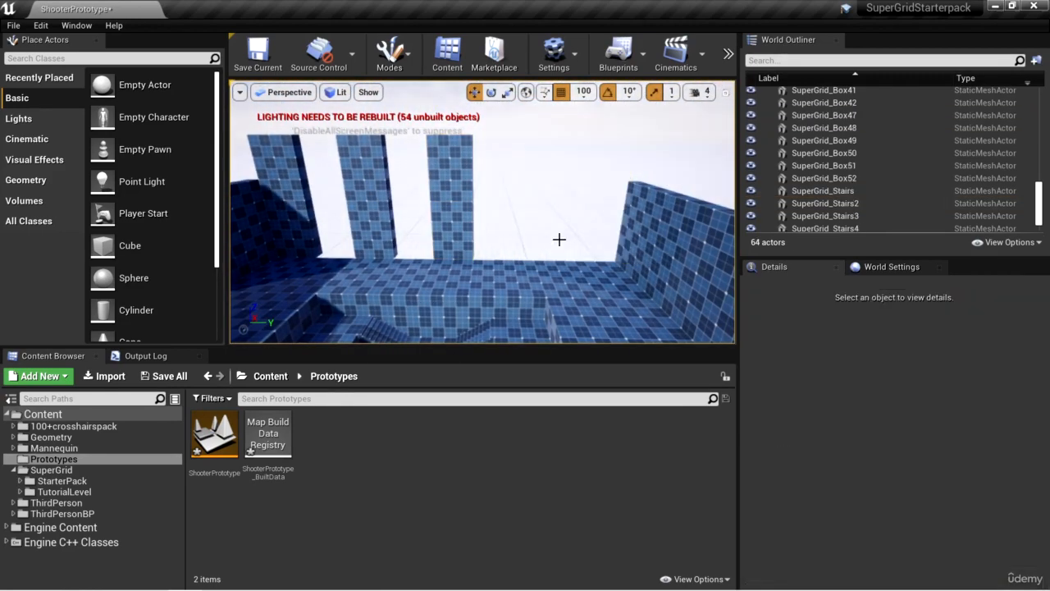
- Duplicate the last pillar along the Y axis to about 1100 and again to about 1700, against the side wall
key(ctrl+v)
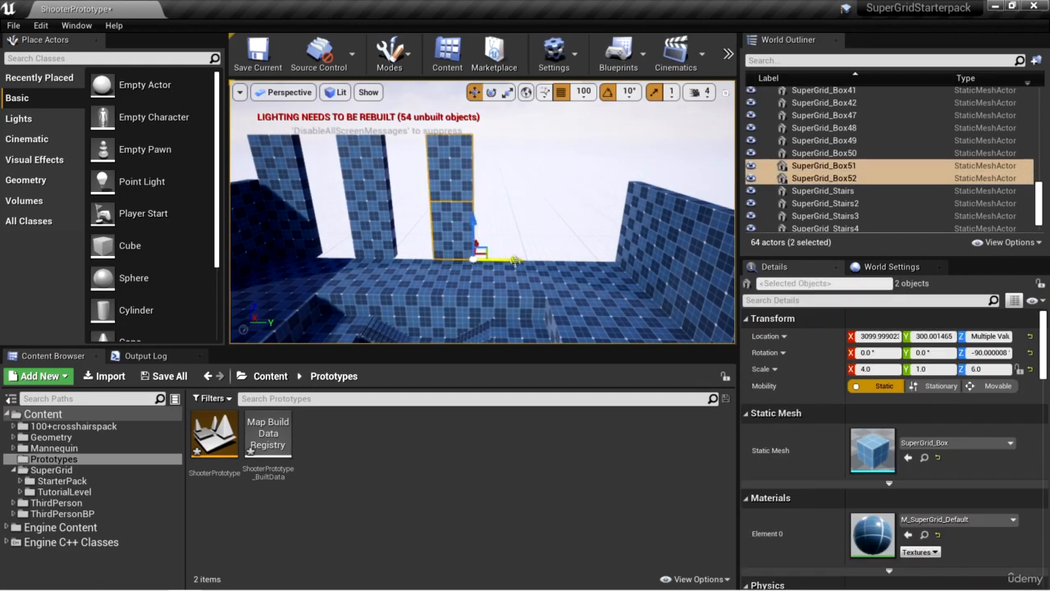
drag(462, 195, 560, 193)
drag(613, 261, 500, 249)
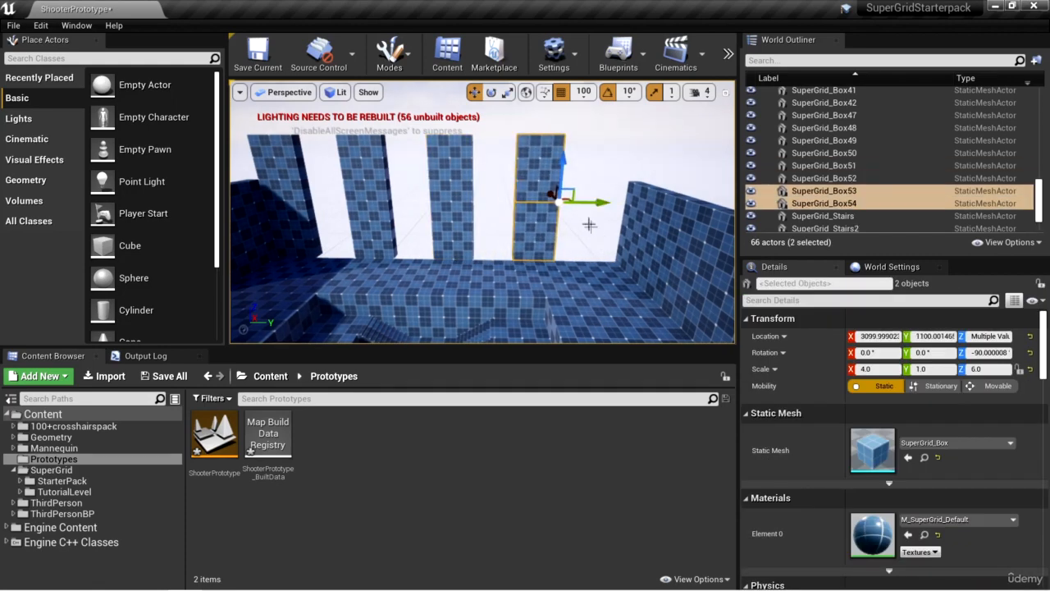
alt+drag(601, 203, 662, 206)
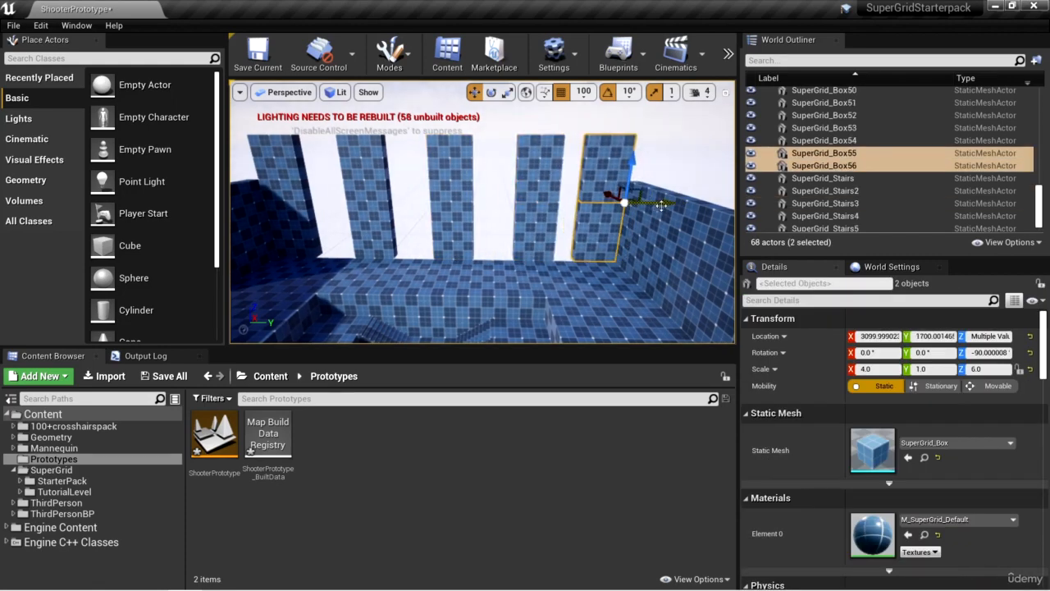
- Shift both boxes of the fourth pillar one grid step along Y toward the middle pillar
key(w)
right_drag(598, 296, 514, 284)
right_drag(644, 275, 661, 274)
key(s)
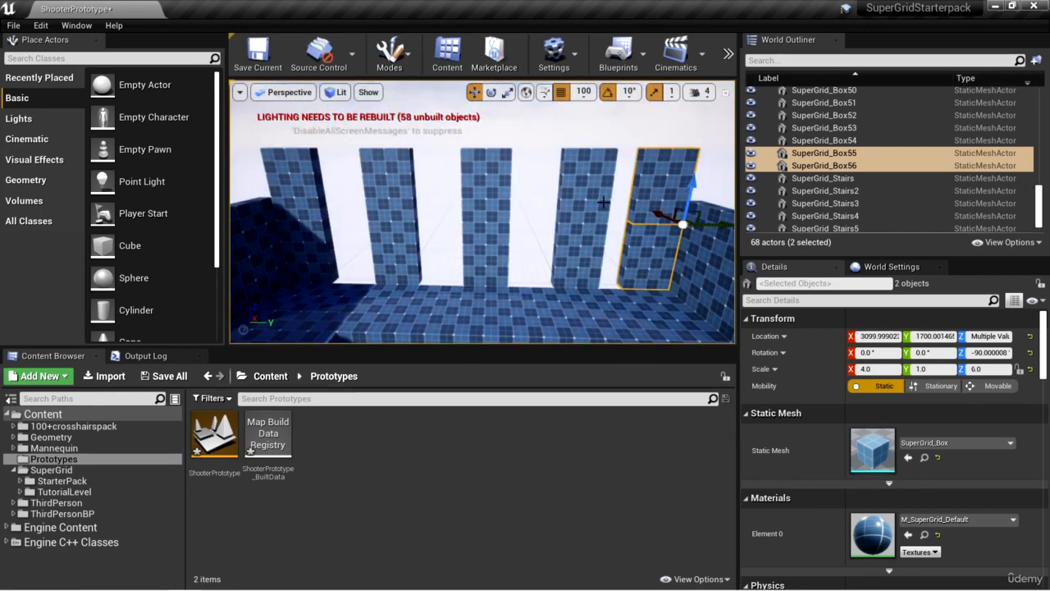
click(589, 264)
ctrl+click(592, 203)
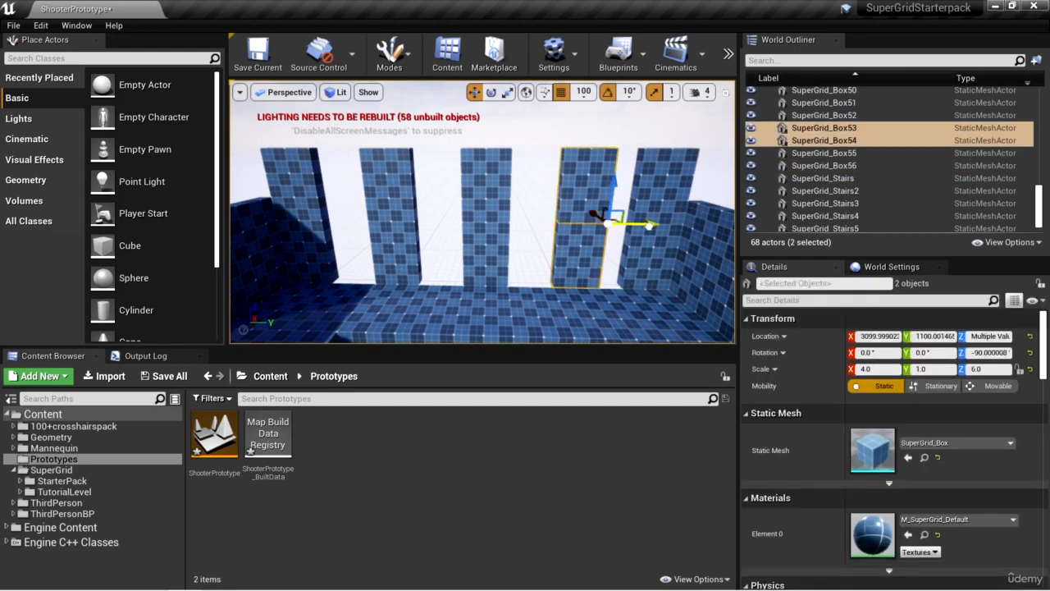
drag(649, 226, 637, 225)
- Shift both boxes of the middle pillar one grid step along Y toward the shadowed side wall
drag(467, 267, 470, 268)
click(478, 249)
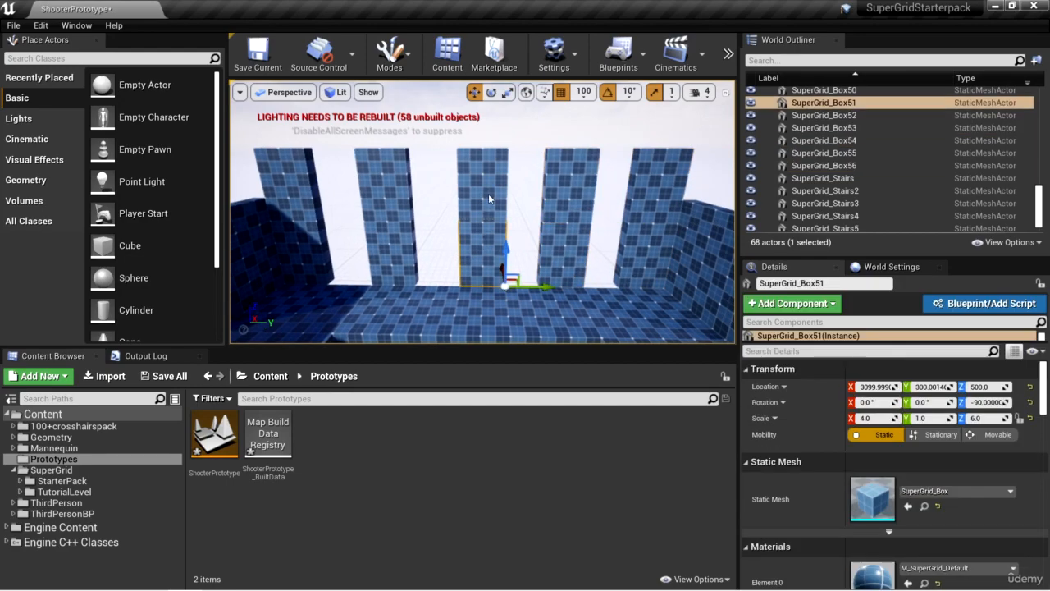
ctrl+click(489, 193)
drag(548, 222, 535, 221)
- Move both boxes of the second pillar from the shadowed side wall to about Y -600
click(386, 251)
ctrl+click(400, 215)
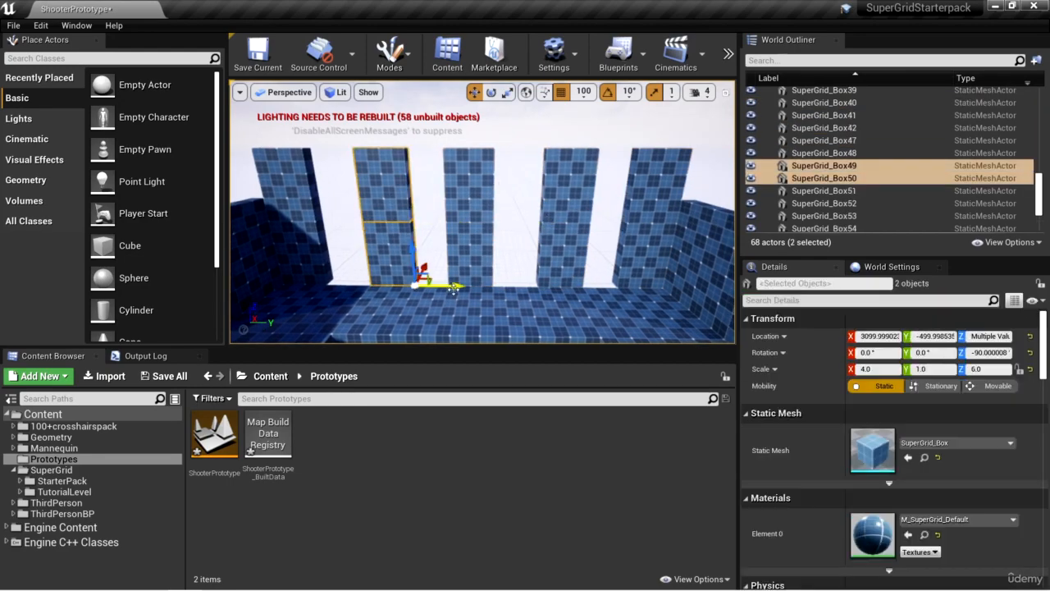
drag(454, 288, 441, 288)
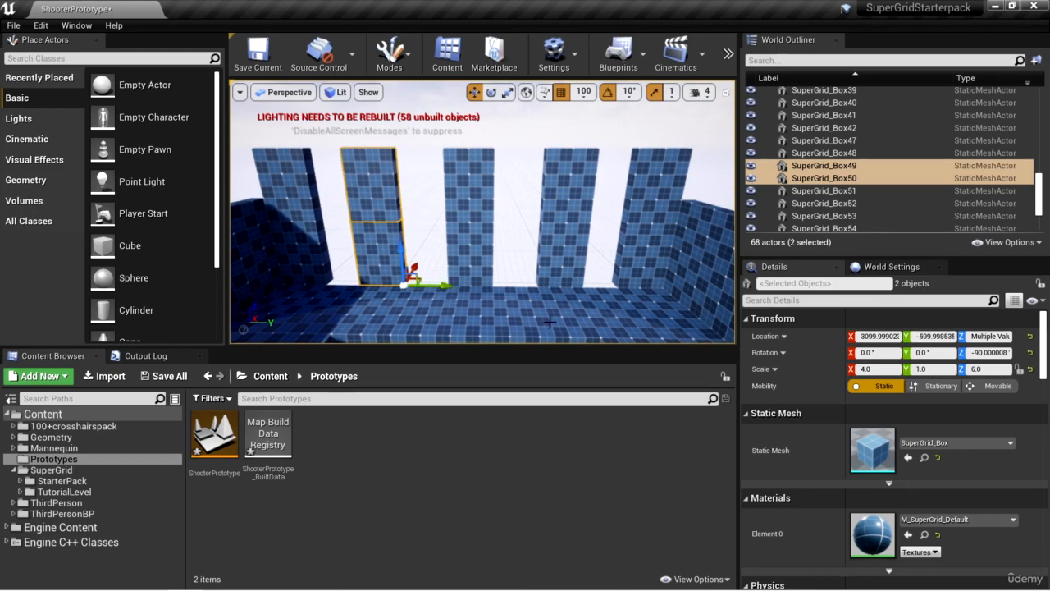
- Delete the upper boxes of the second, third, fourth and fifth pillars, keeping the one beside the shadowed side wall
right_drag(549, 322, 577, 272)
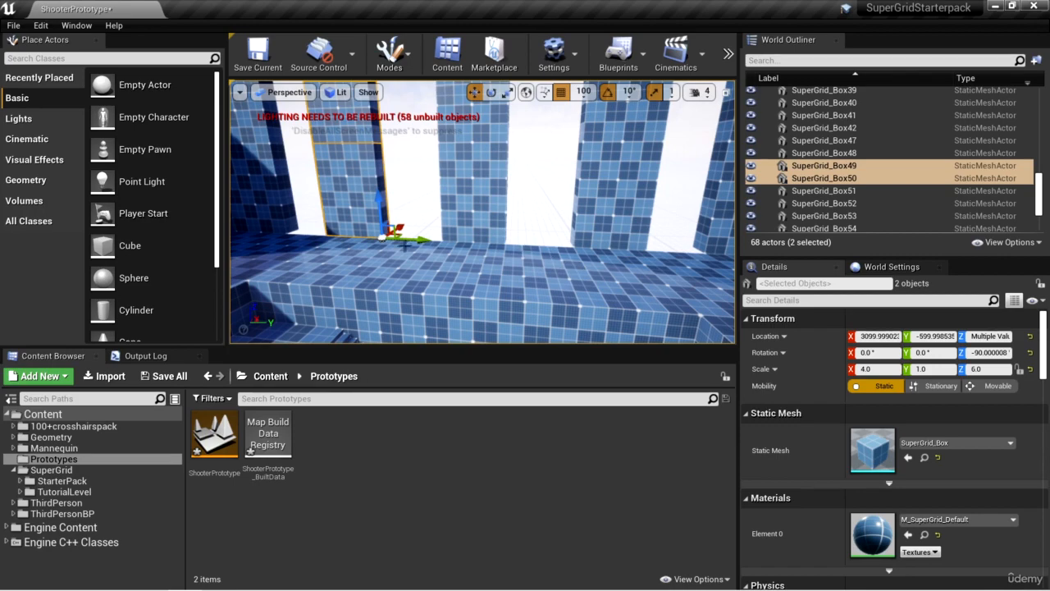
right_drag(404, 244, 404, 244)
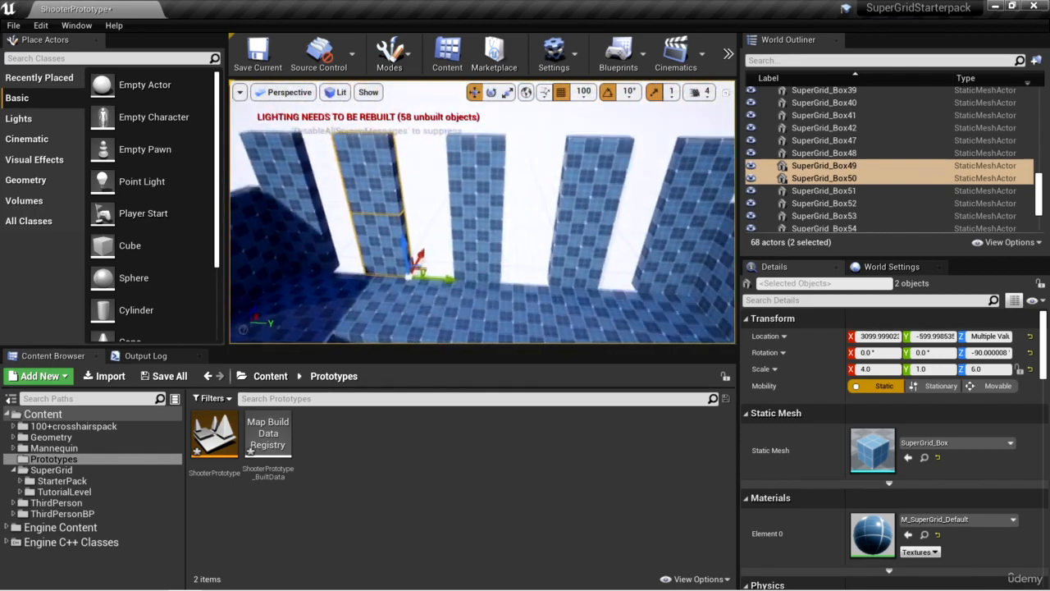
right_drag(569, 289, 570, 289)
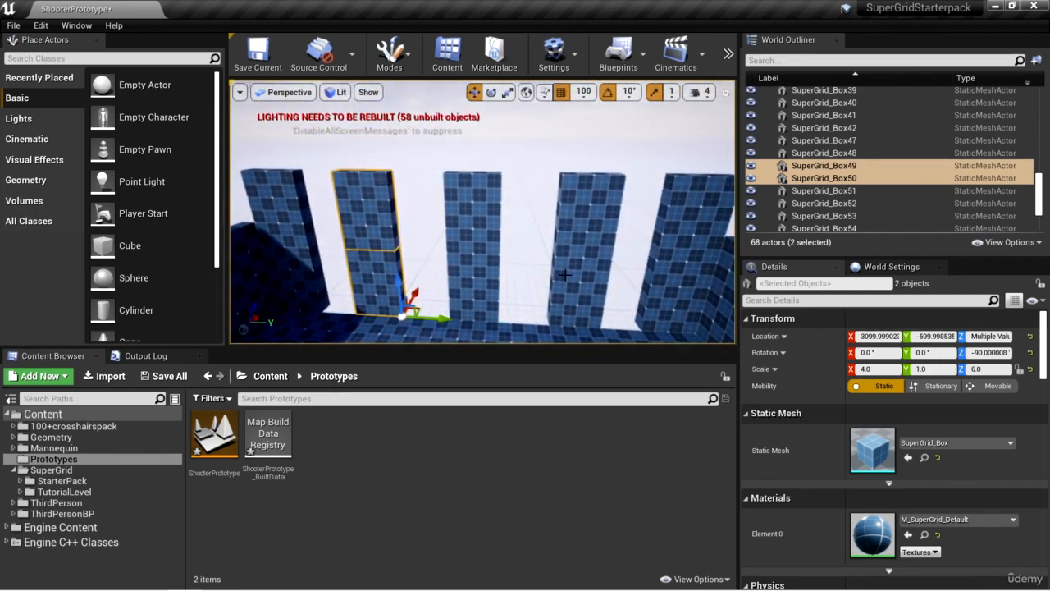
click(689, 212)
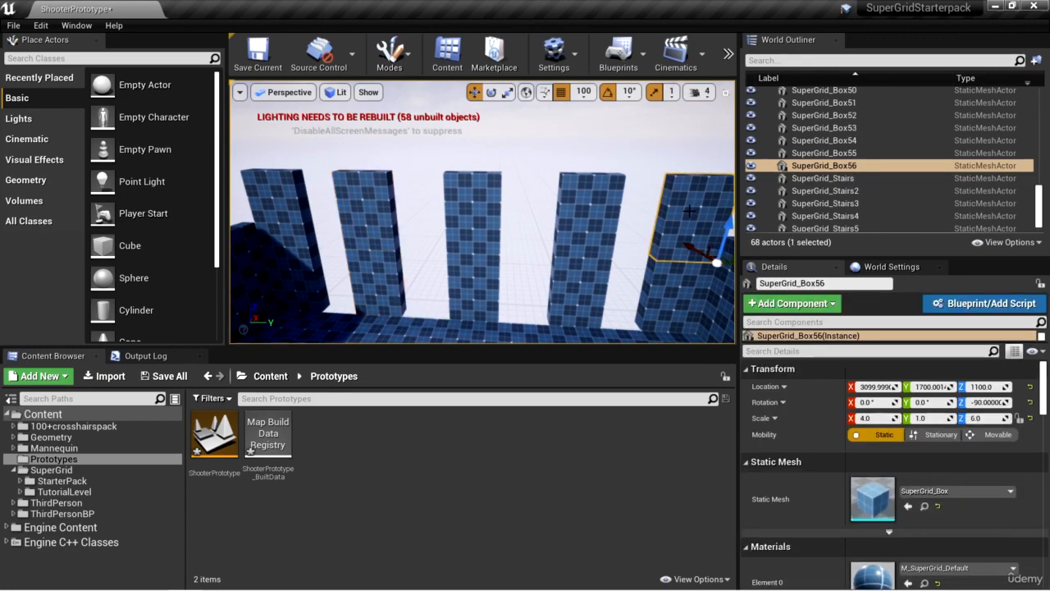
right_drag(481, 252, 481, 253)
click(318, 206)
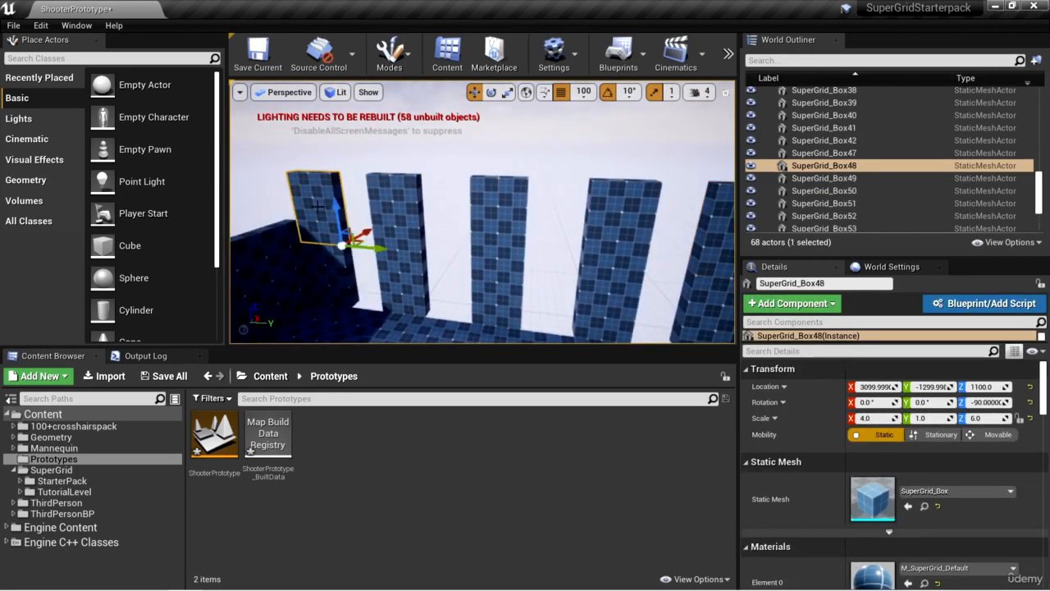
click(414, 212)
key(Delete)
click(499, 218)
key(Delete)
click(620, 230)
key(Delete)
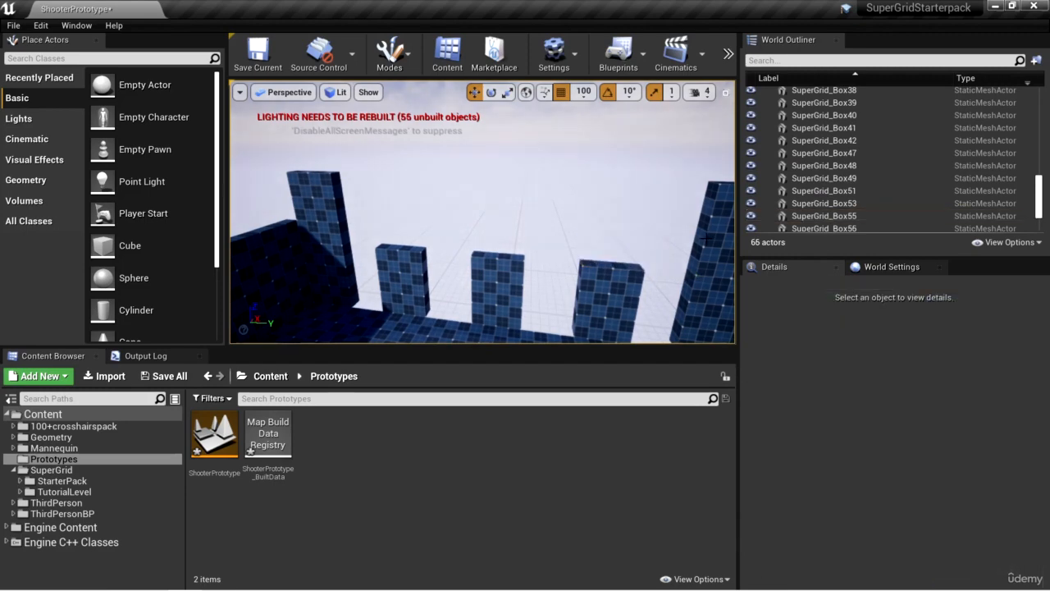
click(708, 238)
key(Delete)
- Stretch the remaining upper box across all the pillars, with X scale 34 and Y location 1700
right_drag(508, 252, 509, 252)
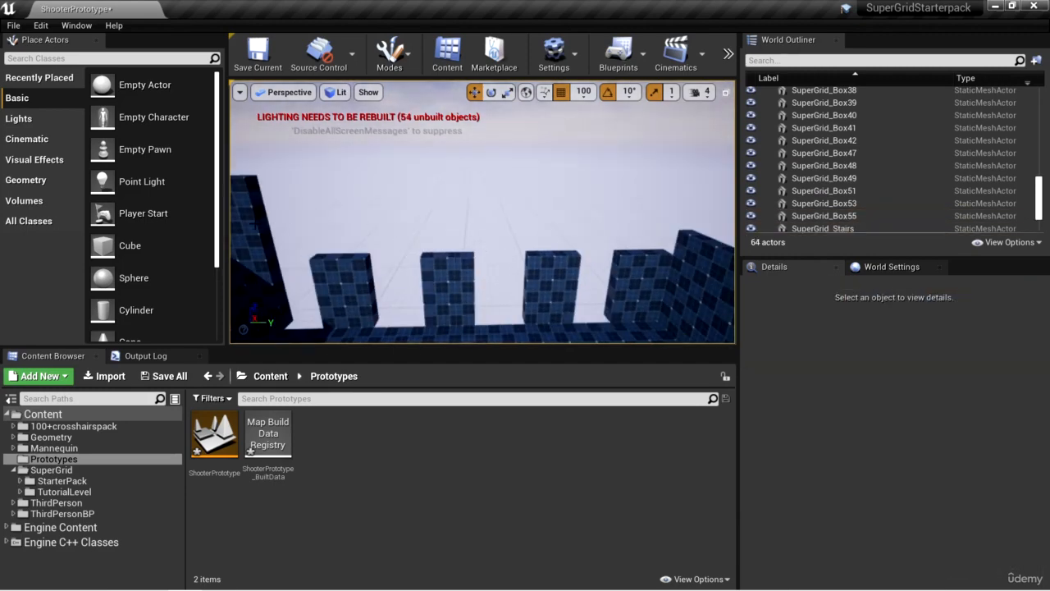
click(261, 240)
key(r)
right_drag(271, 246, 283, 246)
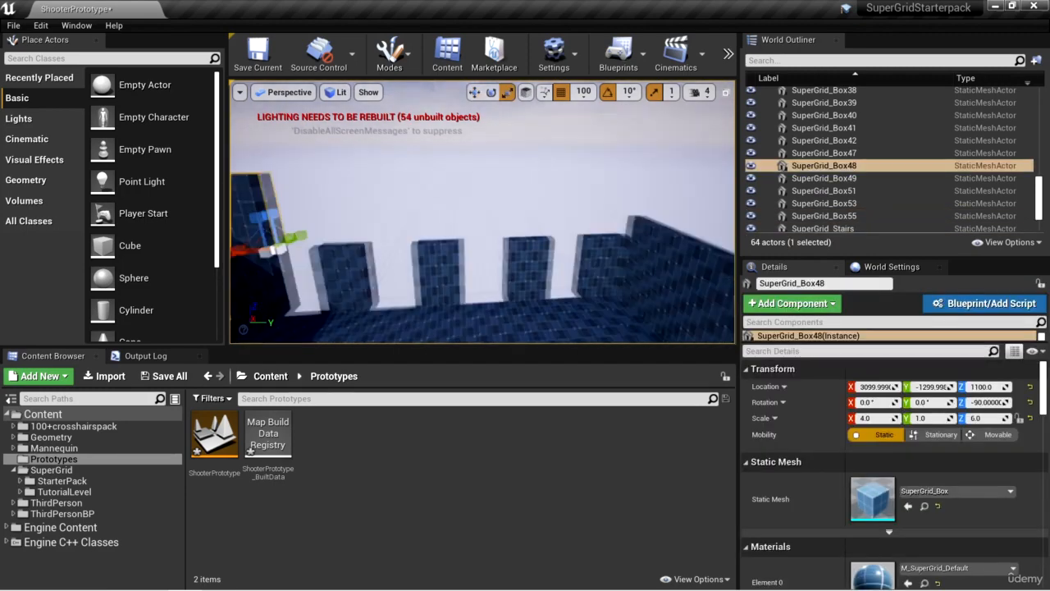
right_drag(564, 220, 564, 219)
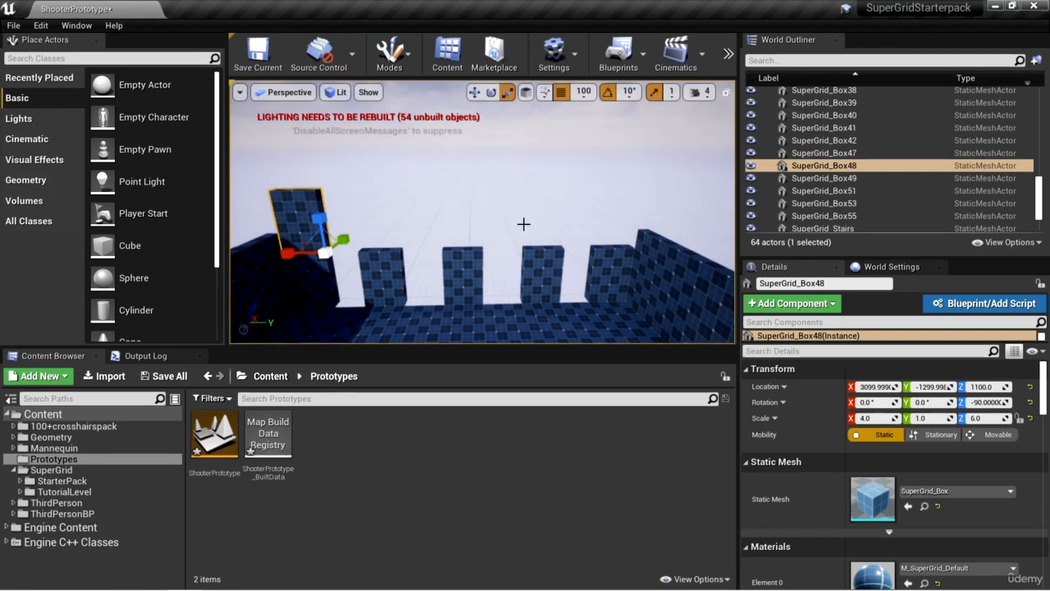
drag(365, 252, 670, 260)
drag(598, 250, 447, 252)
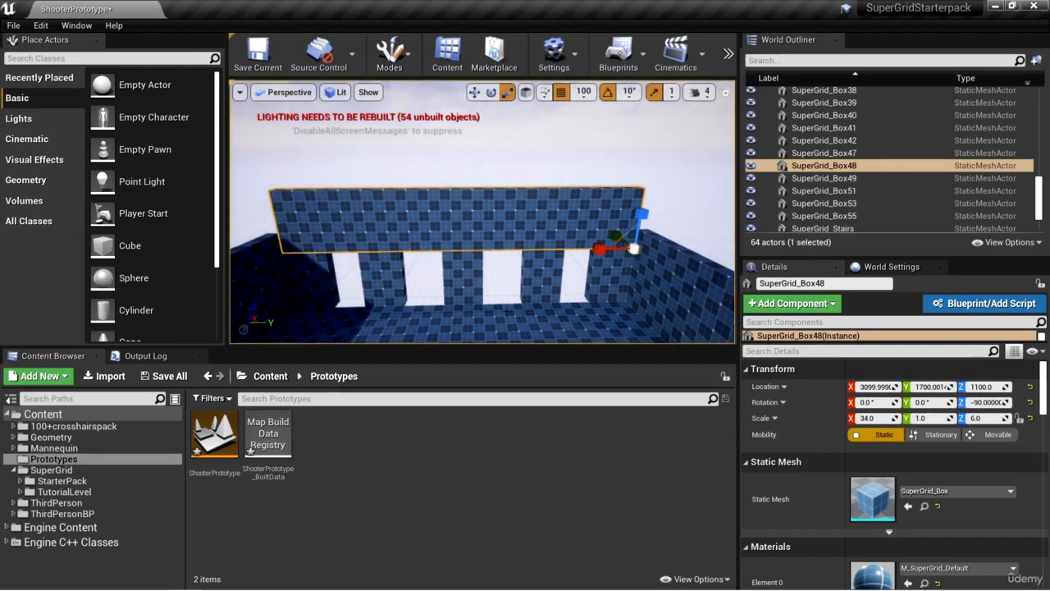
- Duplicate the two raised walkway boxes below the window openings and offset the copies 600 units along X, outside the wall
right_drag(389, 244, 390, 243)
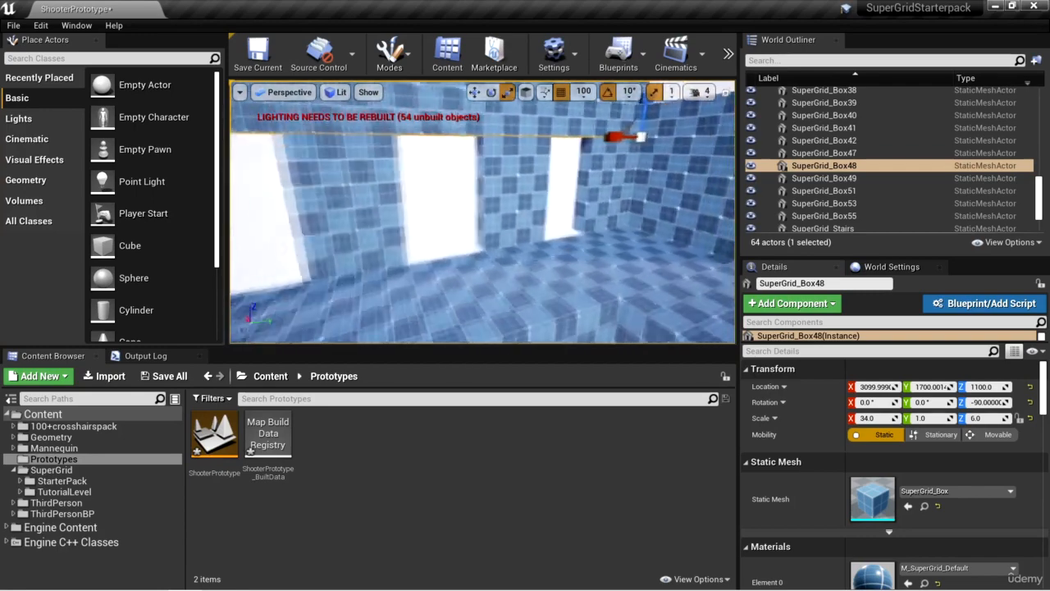
right_drag(586, 230, 540, 240)
click(366, 227)
key(f)
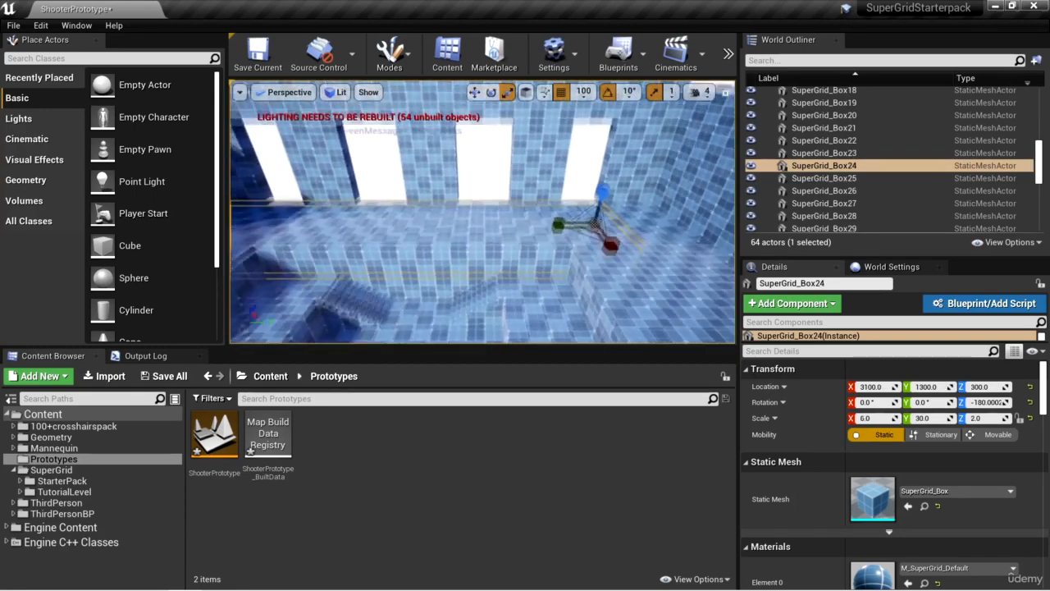
ctrl+click(618, 269)
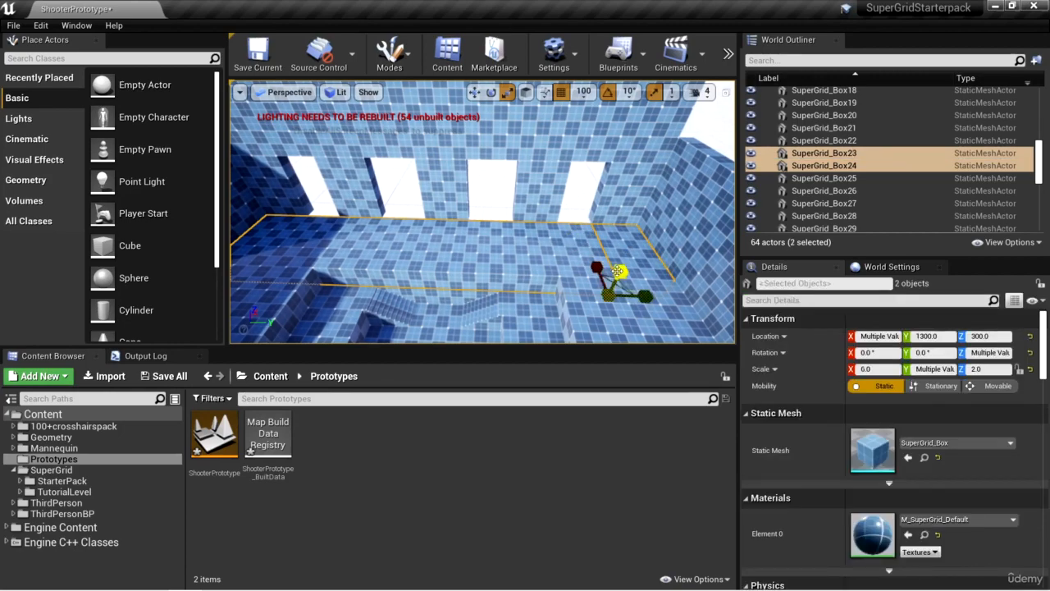
alt+drag(597, 265, 580, 188)
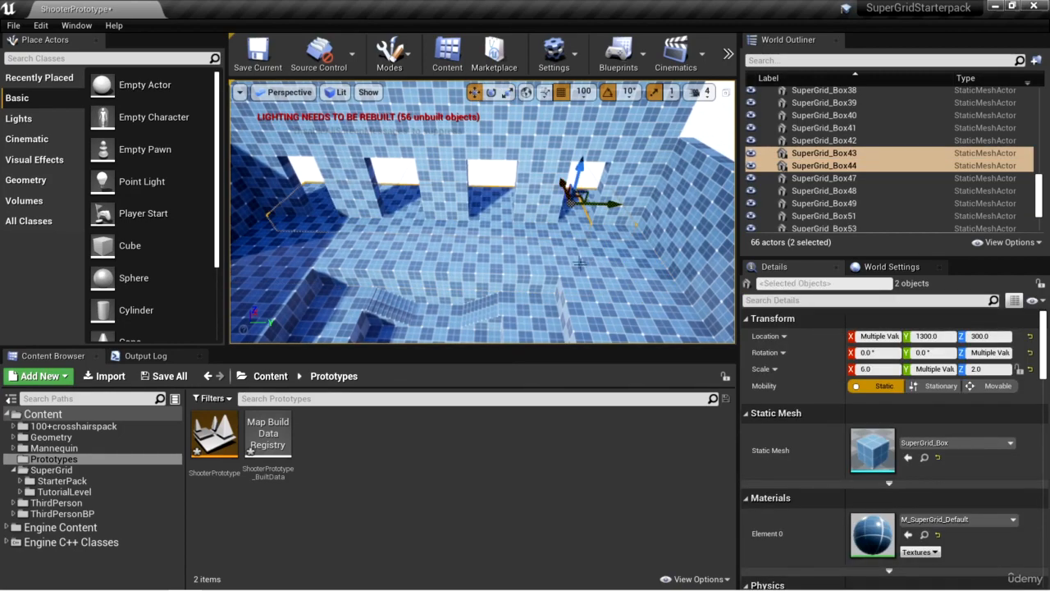
key(w)
- Duplicate the grouped side wall at Y 1700 along X, placing the copy beyond the windowed wall
right_drag(580, 263, 611, 271)
key(w)
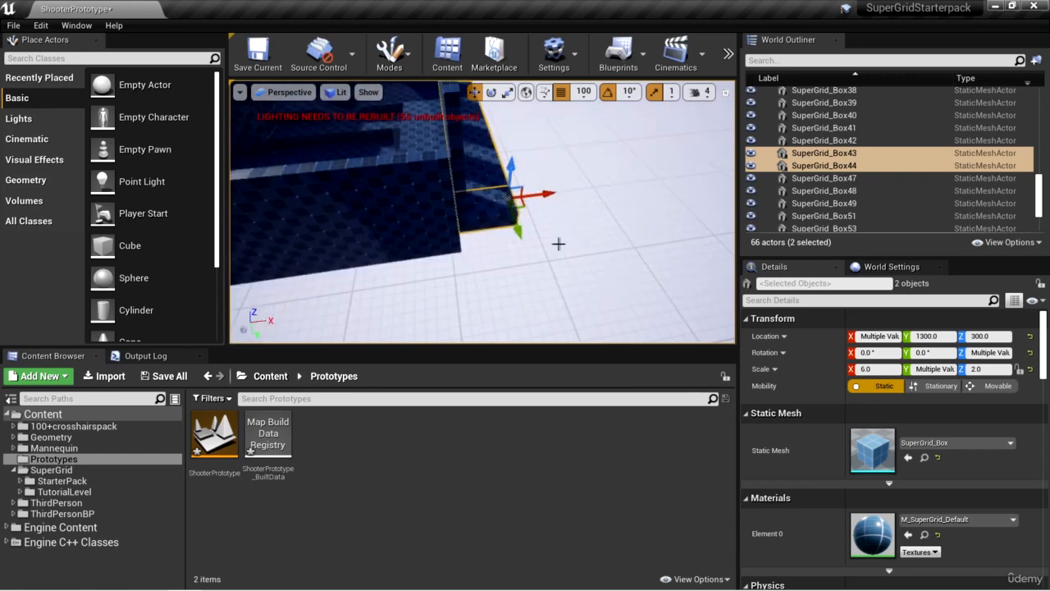
mouse_move(578, 212)
right_down()
mouse_move(566, 221)
mouse_move(578, 213)
right_up()
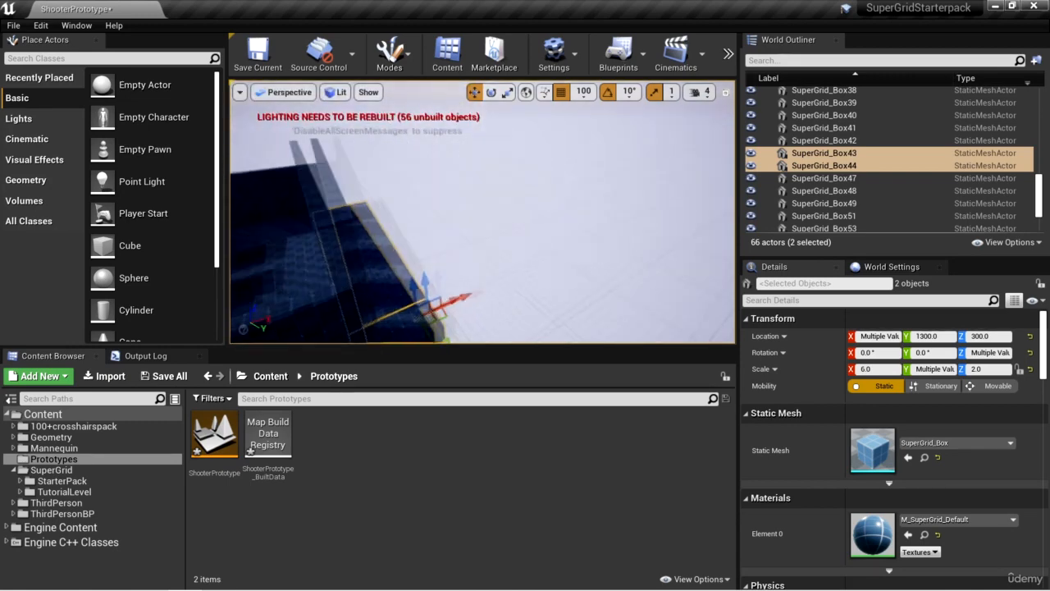
right_drag(577, 213, 501, 294)
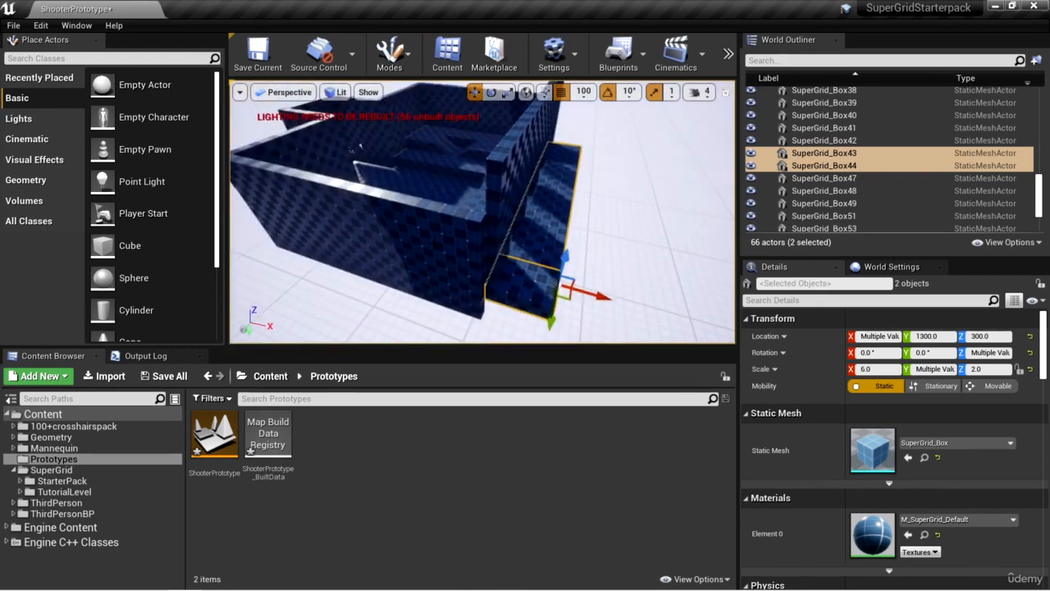
click(448, 250)
mouse_move(580, 243)
right_down()
mouse_move(584, 230)
mouse_move(579, 243)
mouse_move(569, 228)
right_up()
alt+drag(383, 250, 660, 273)
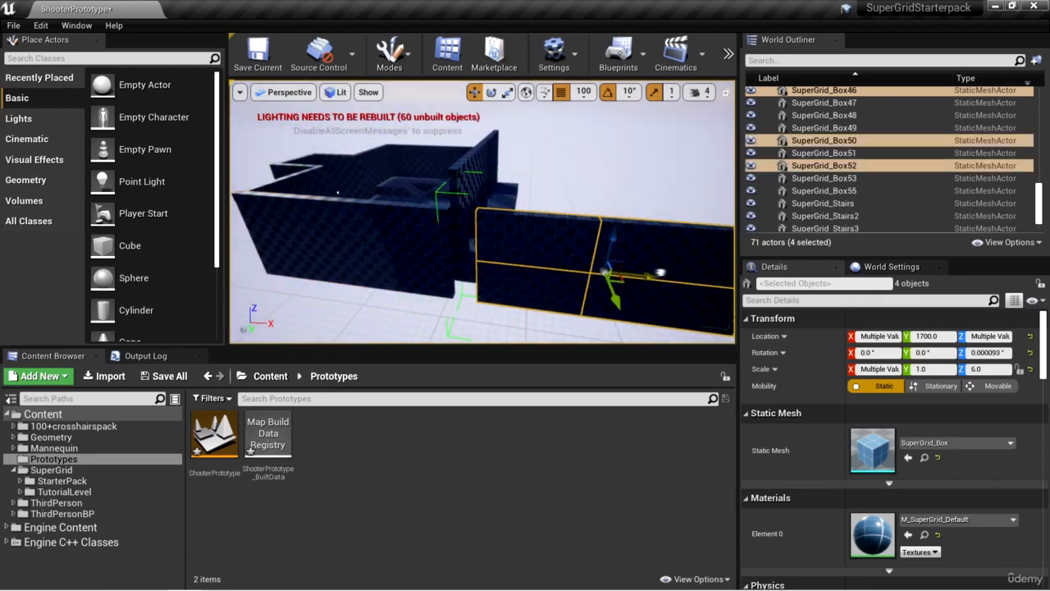
- Duplicate the opposite grouped side wall at Y -1800 along X, beyond the windowed wall
mouse_move(550, 322)
right_down()
mouse_move(591, 319)
mouse_move(542, 308)
mouse_move(579, 320)
mouse_move(549, 323)
mouse_move(563, 328)
right_up()
click(617, 232)
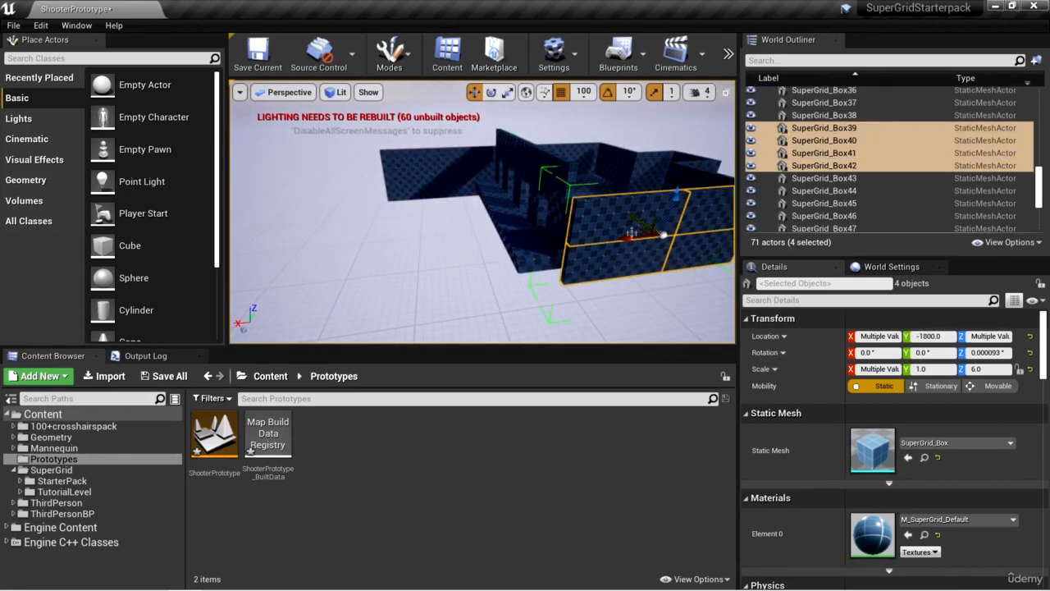
alt+drag(632, 234, 560, 240)
right_drag(413, 256, 521, 250)
right_drag(457, 207, 525, 197)
click(599, 151)
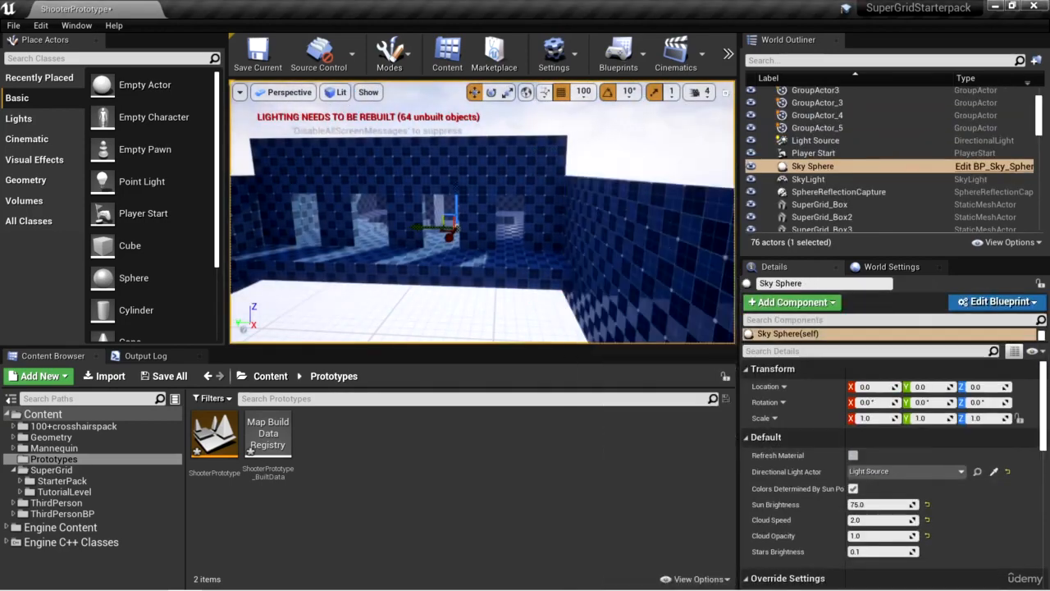
- Duplicate the grouped stair platform from the original room along X, past the windowed wall into the new area
click(526, 263)
right_drag(533, 267, 591, 285)
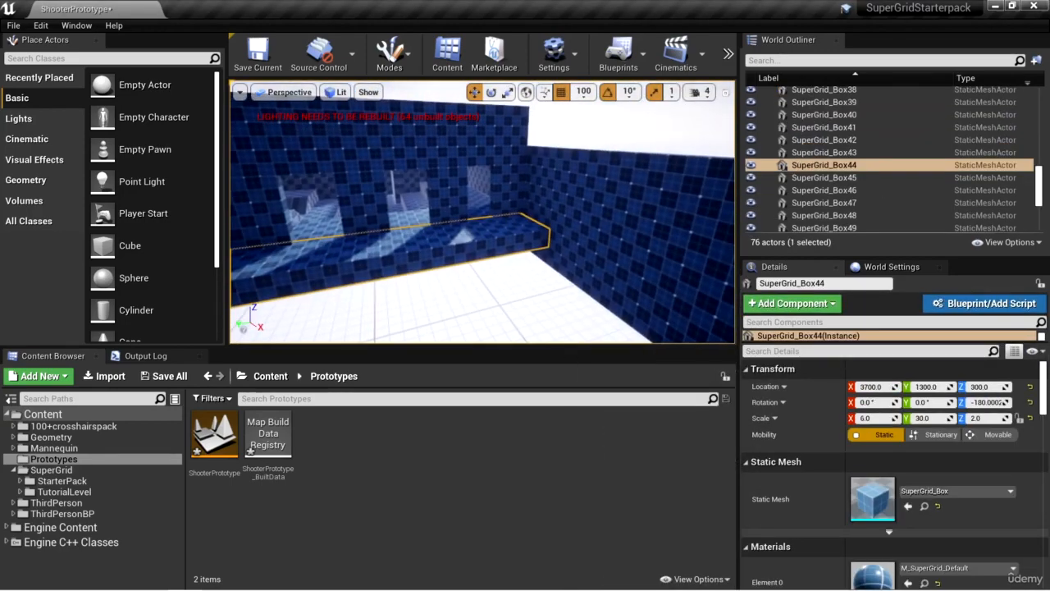
mouse_move(580, 283)
right_down()
mouse_move(558, 286)
mouse_move(579, 283)
right_up()
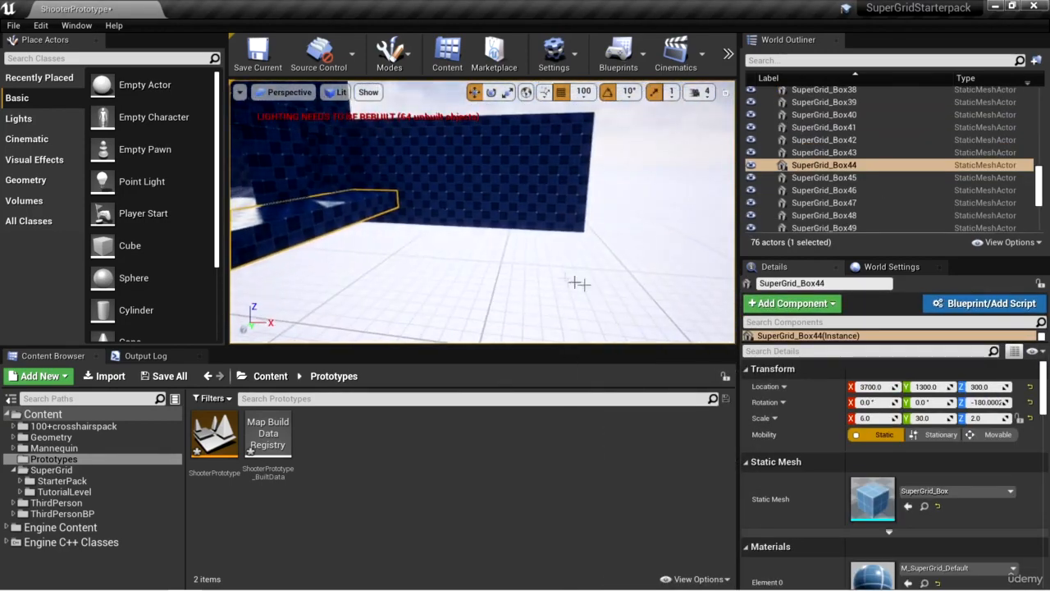
mouse_move(513, 269)
right_down()
mouse_move(570, 308)
mouse_move(510, 281)
right_up()
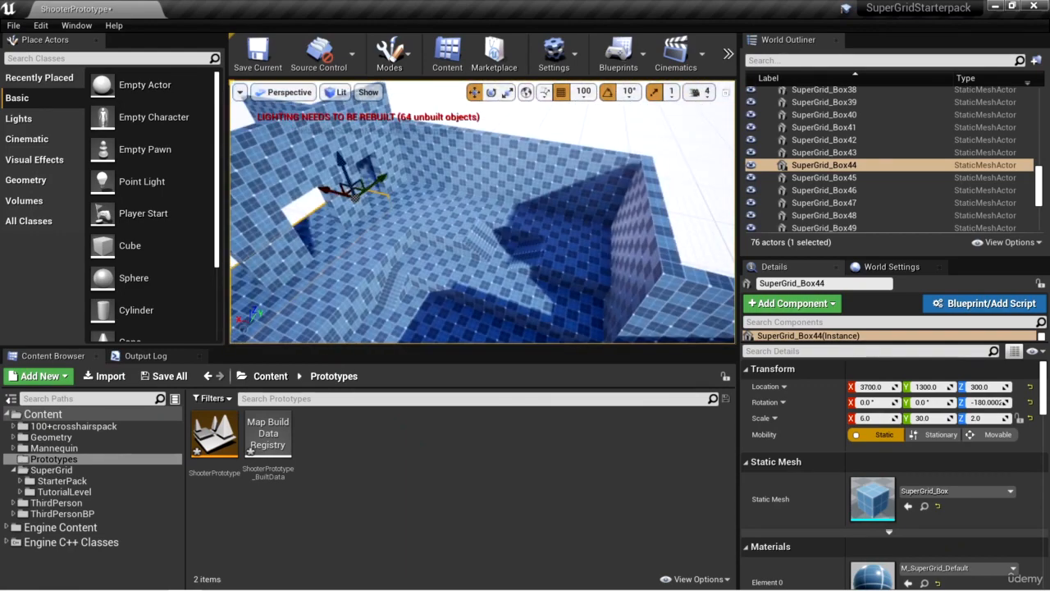
click(488, 210)
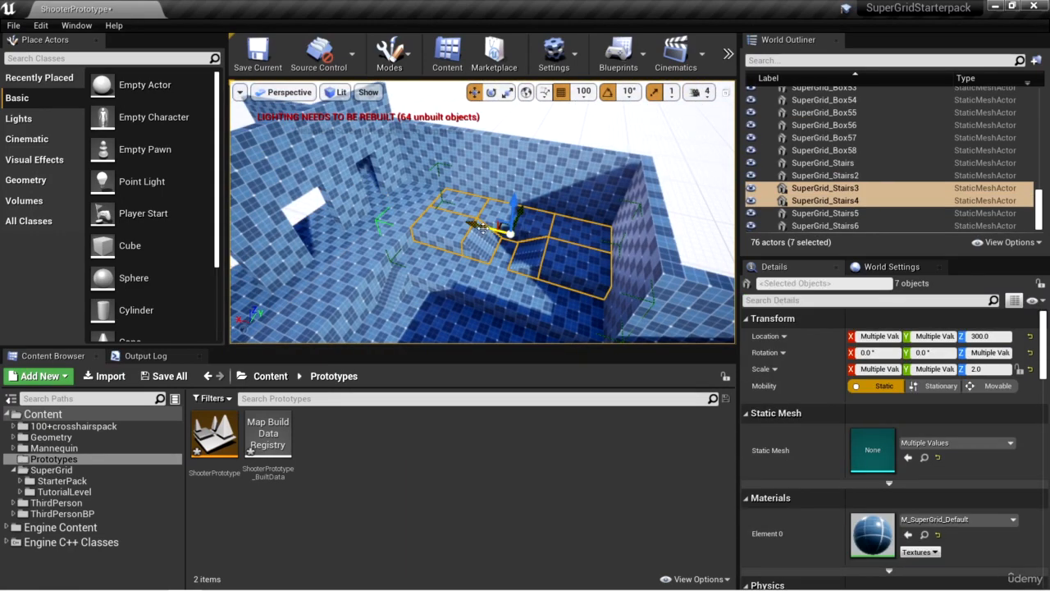
alt+drag(479, 225, 264, 164)
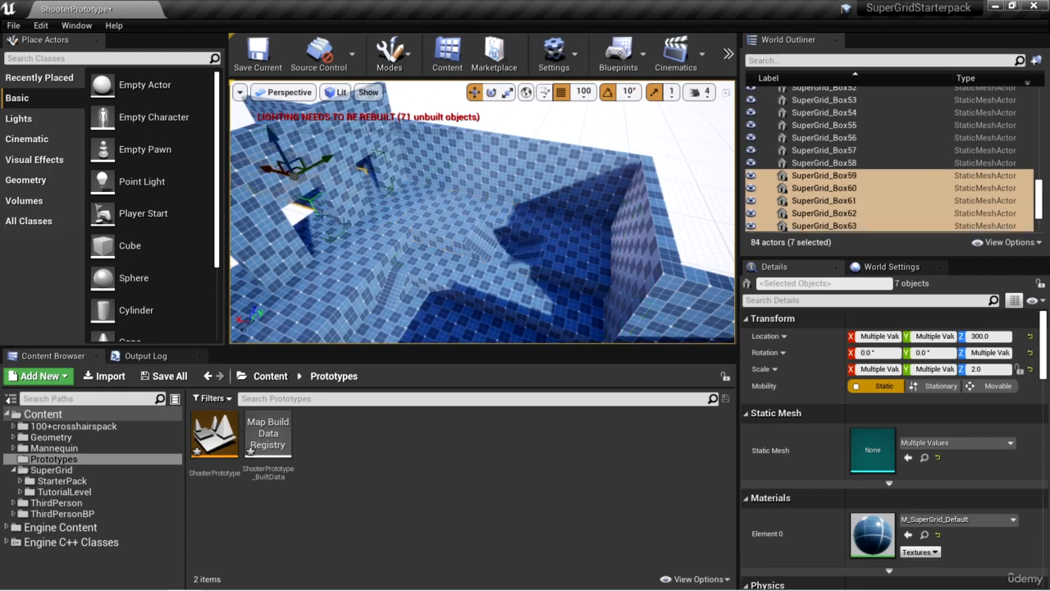
- Rotate the copied stair platform group about the Z axis so its stairs face away from the windowed wall
right_drag(264, 164, 518, 261)
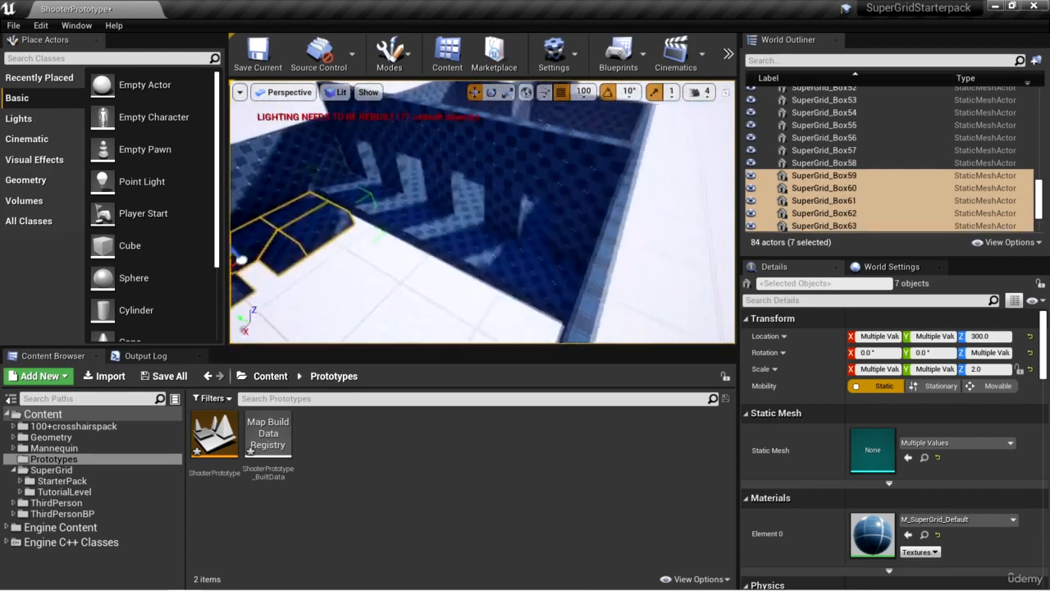
key(e)
drag(447, 224, 460, 223)
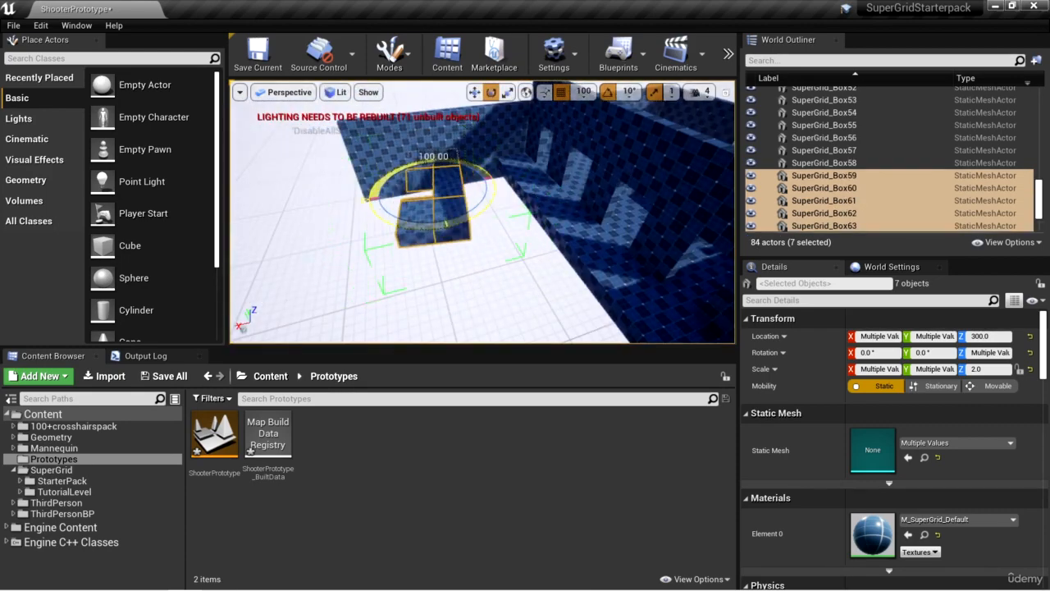
- Set the camera speed to 6 and move the copied stair platform between the new side walls, against the outer walkway
key(w)
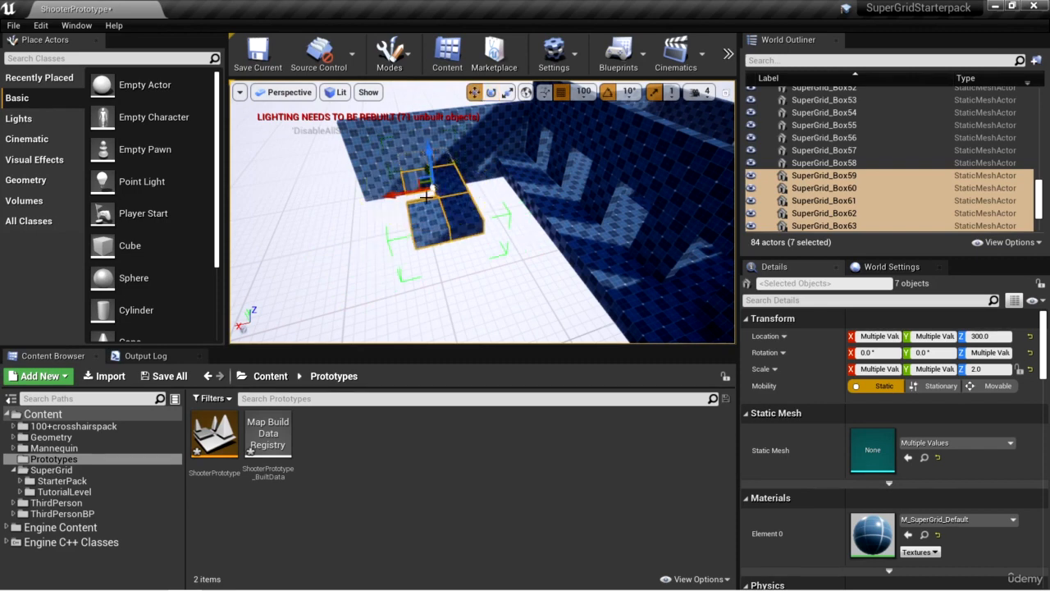
click(700, 92)
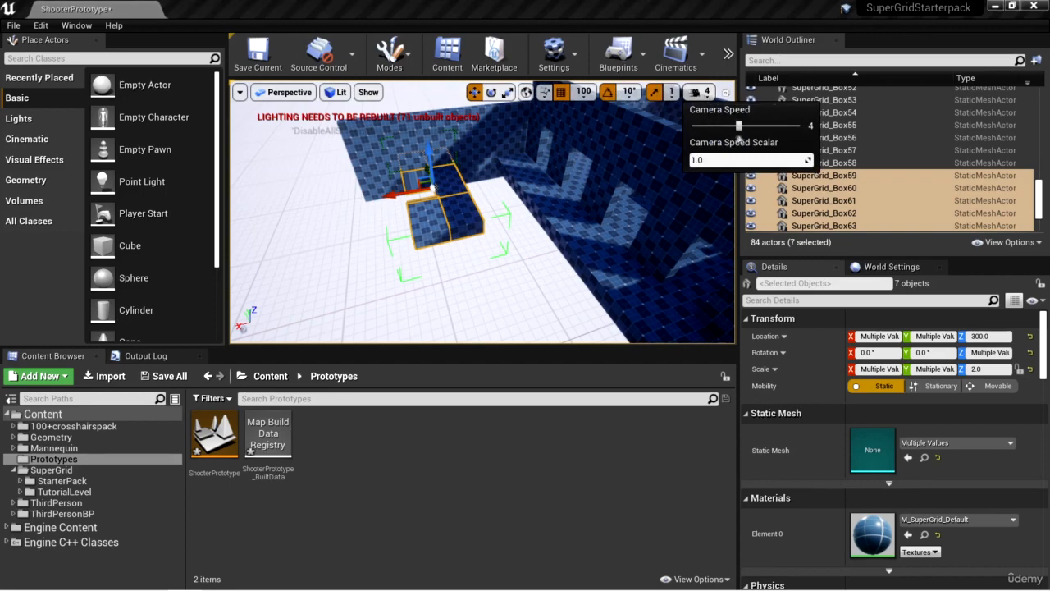
drag(740, 128, 769, 127)
right_drag(616, 280, 608, 300)
mouse_move(492, 286)
right_down()
mouse_move(497, 320)
mouse_move(525, 329)
mouse_move(493, 286)
right_up()
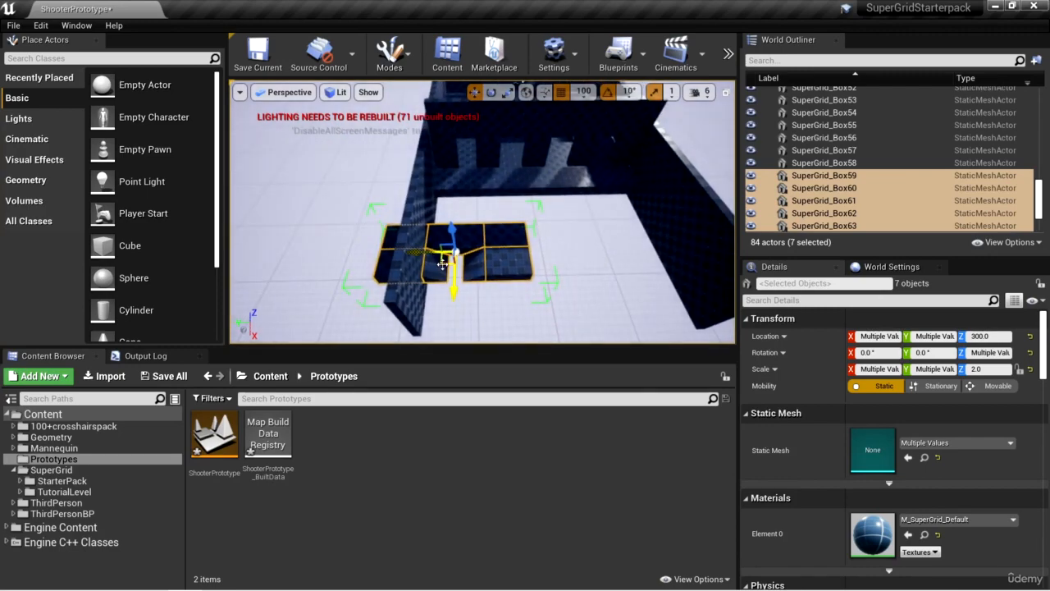
drag(453, 252, 527, 216)
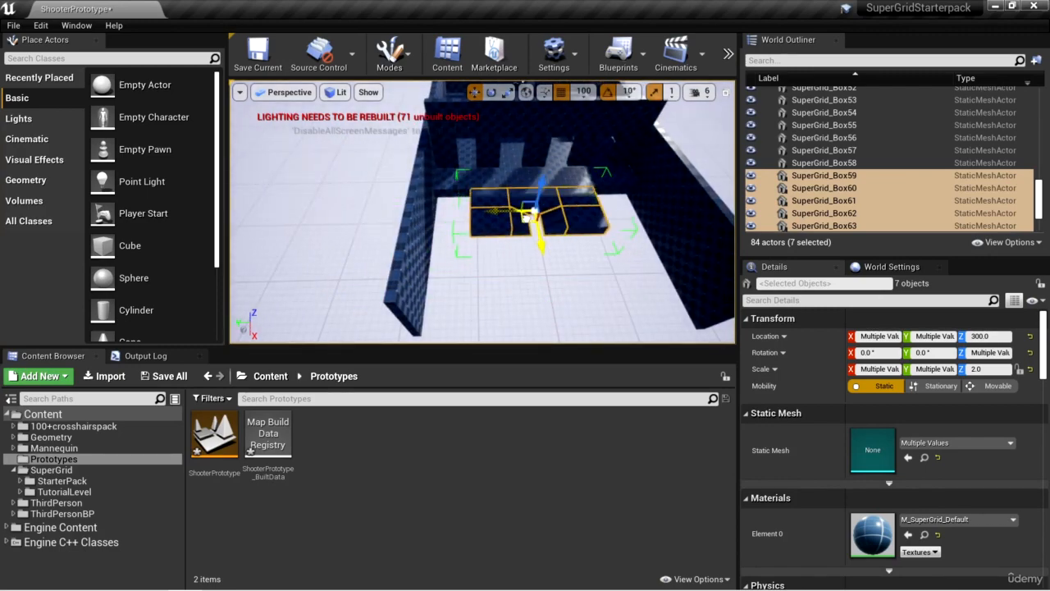
right_drag(528, 216, 579, 254)
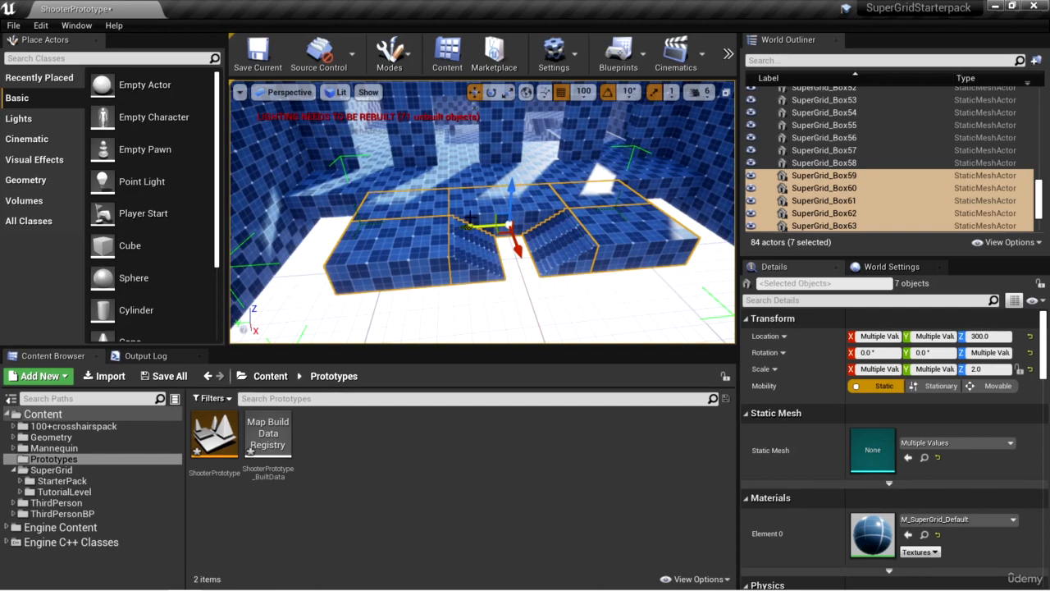
- Ungroup the copied stair platform and select only its outer front box beside the stairs
right_click(575, 262)
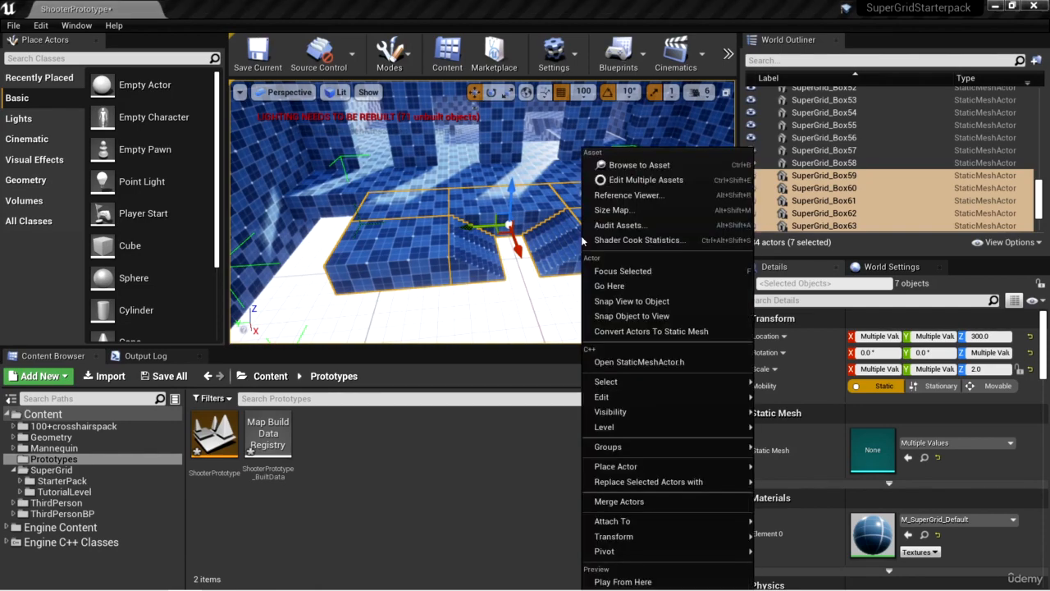
mouse_move(704, 453)
click(768, 447)
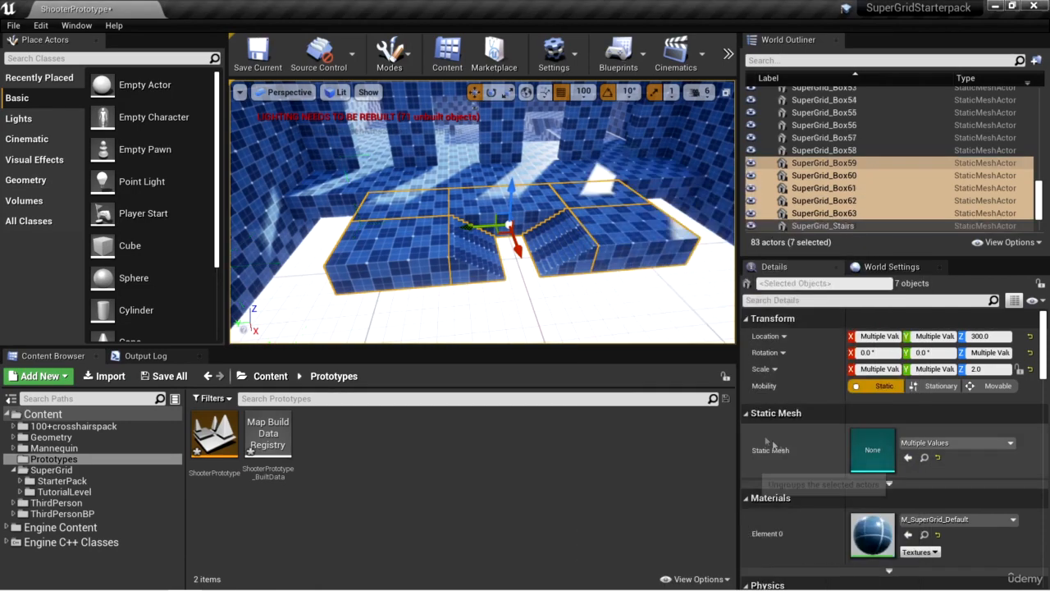
click(621, 235)
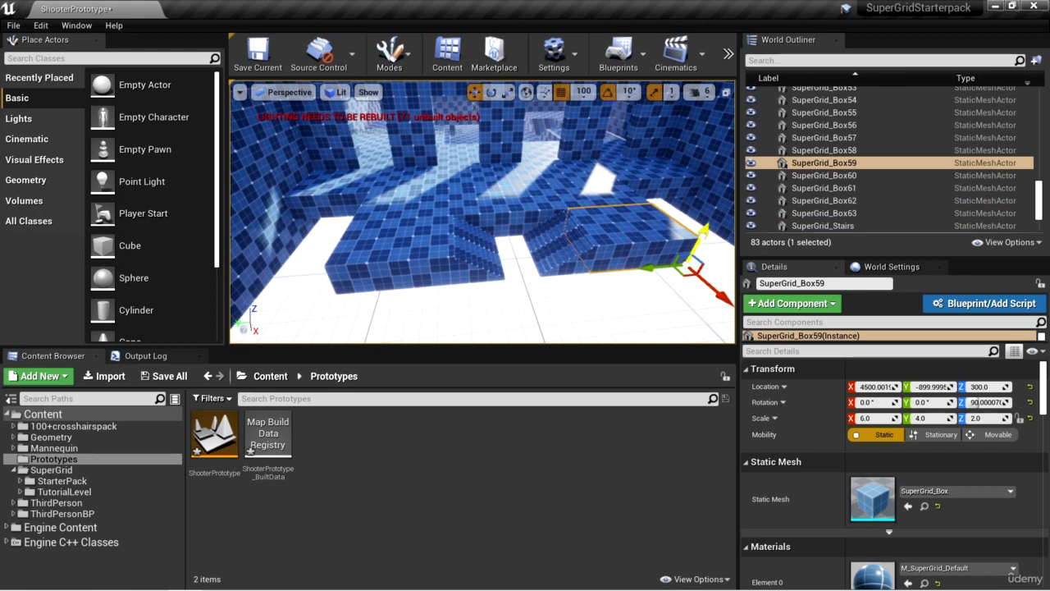
- Lower both outer front boxes of the copied platform to Z 100
drag(703, 229, 692, 257)
click(382, 241)
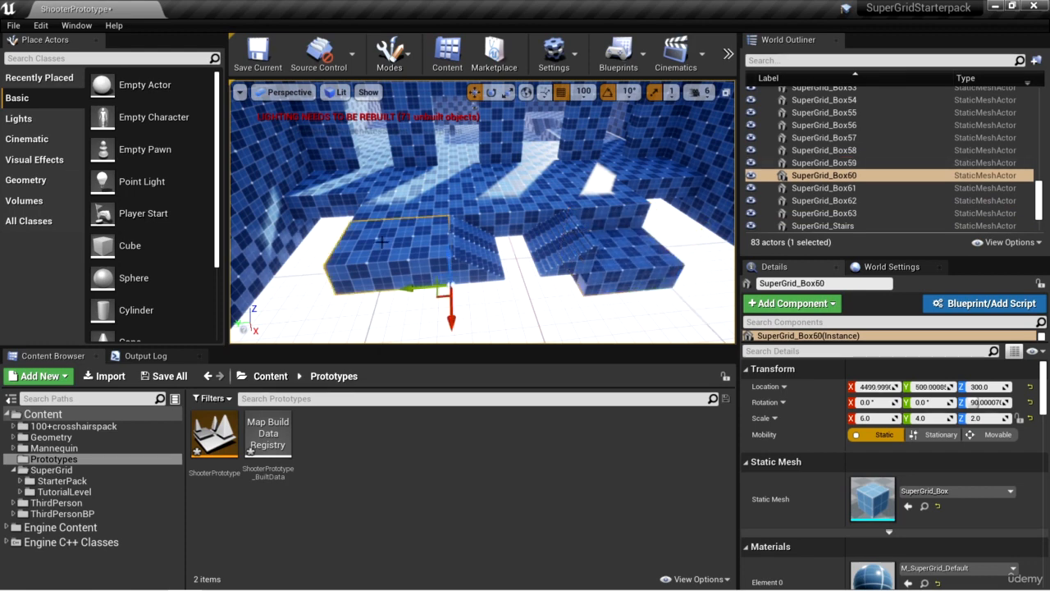
drag(449, 269, 448, 281)
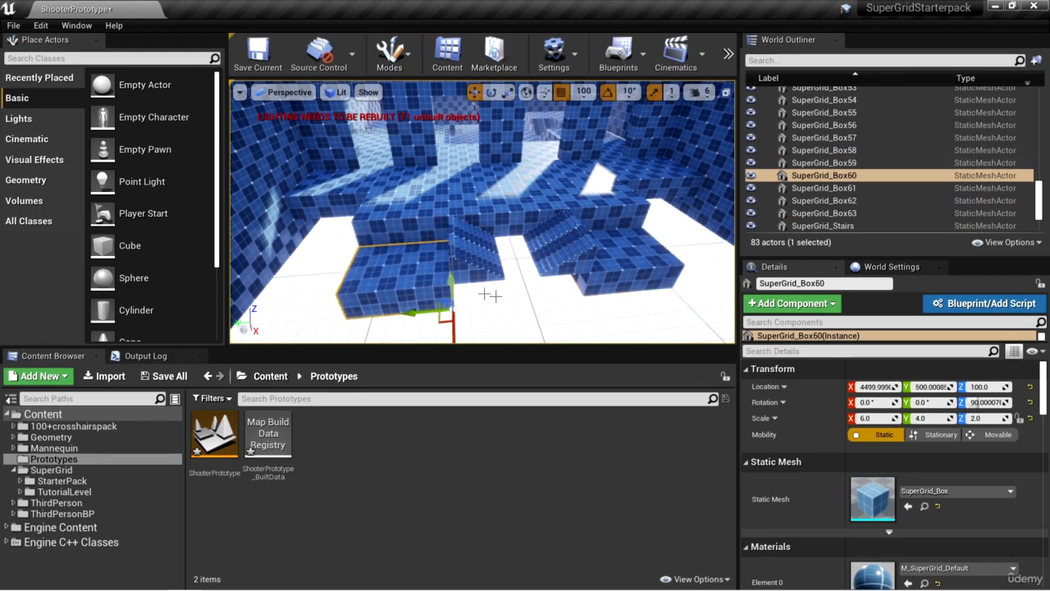
- Rotate one of the facing staircases to 90° about Z so it descends away from the windowed wall, and delete the opposite staircase
click(476, 258)
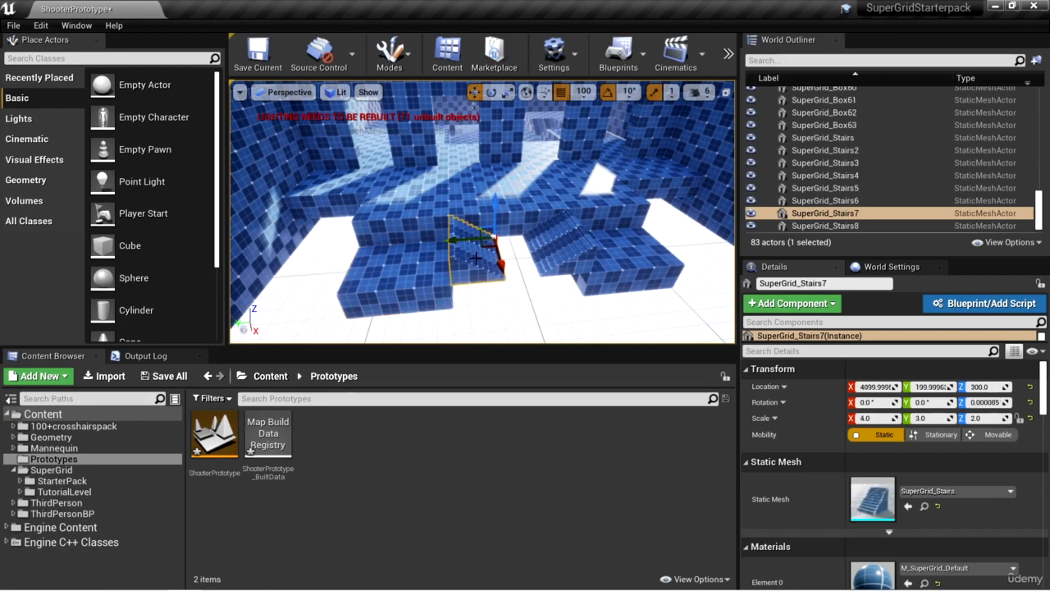
key(e)
drag(484, 277, 514, 246)
key(w)
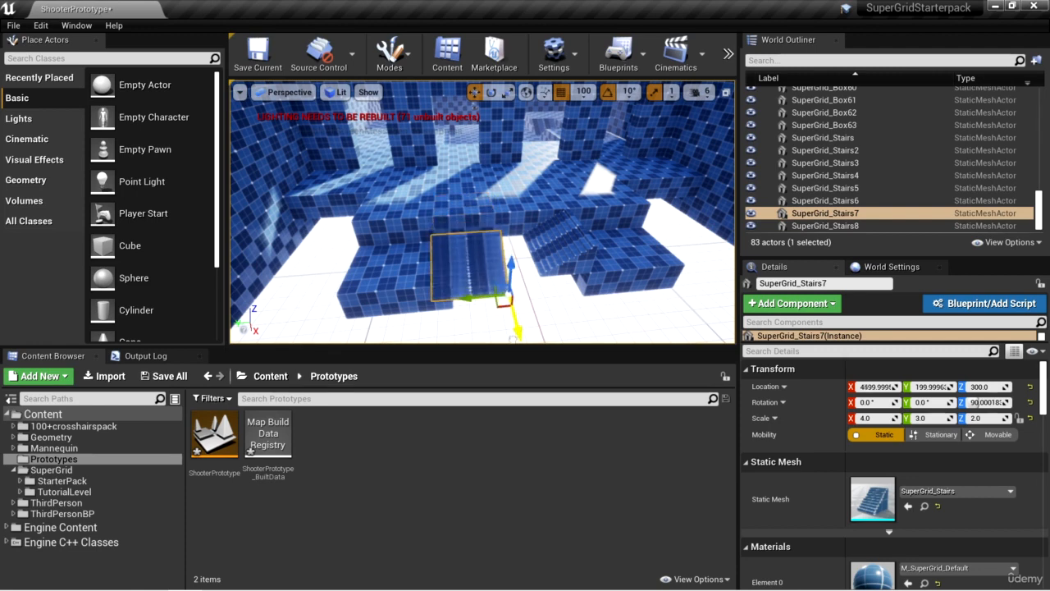
click(563, 243)
key(Delete)
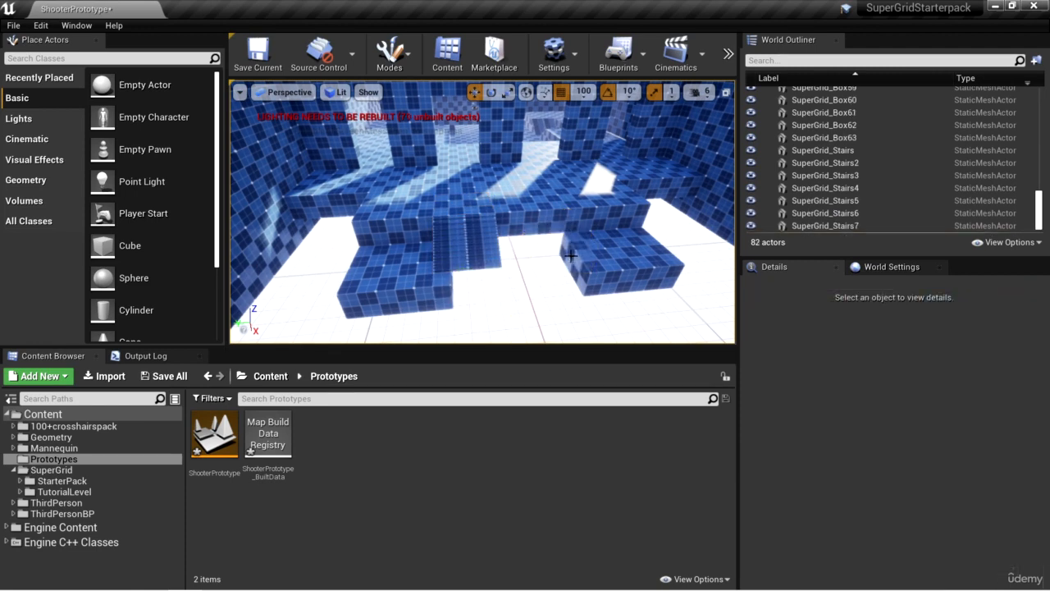
- Move the remaining staircase across the gap to the other low box, at X 4400, Y -500
click(482, 244)
drag(471, 269, 578, 270)
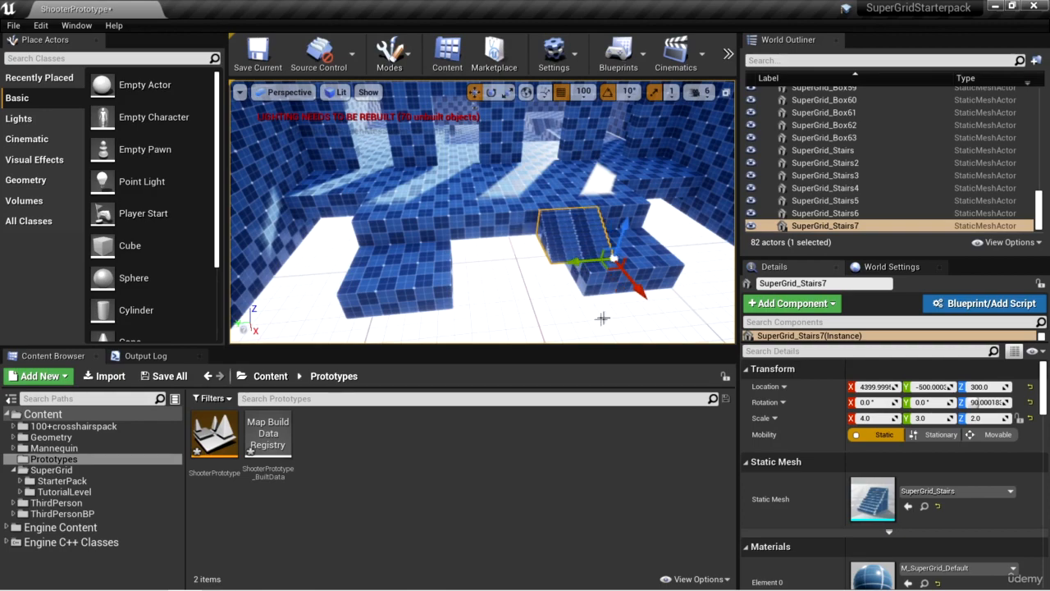
key(w)
- Widen the staircase to an X scale of 20 and shift it to Y -900 so it spans both low boxes
mouse_move(603, 317)
right_down()
mouse_move(591, 328)
mouse_move(604, 312)
right_up()
key(s)
key(r)
drag(511, 243, 353, 243)
key(w)
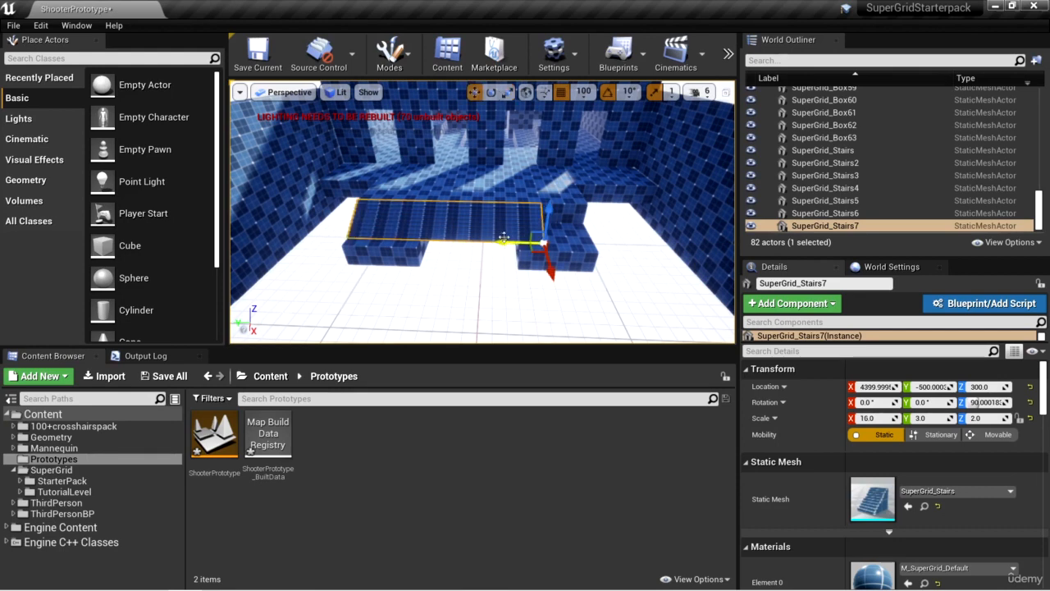
drag(499, 246, 564, 285)
key(e)
key(r)
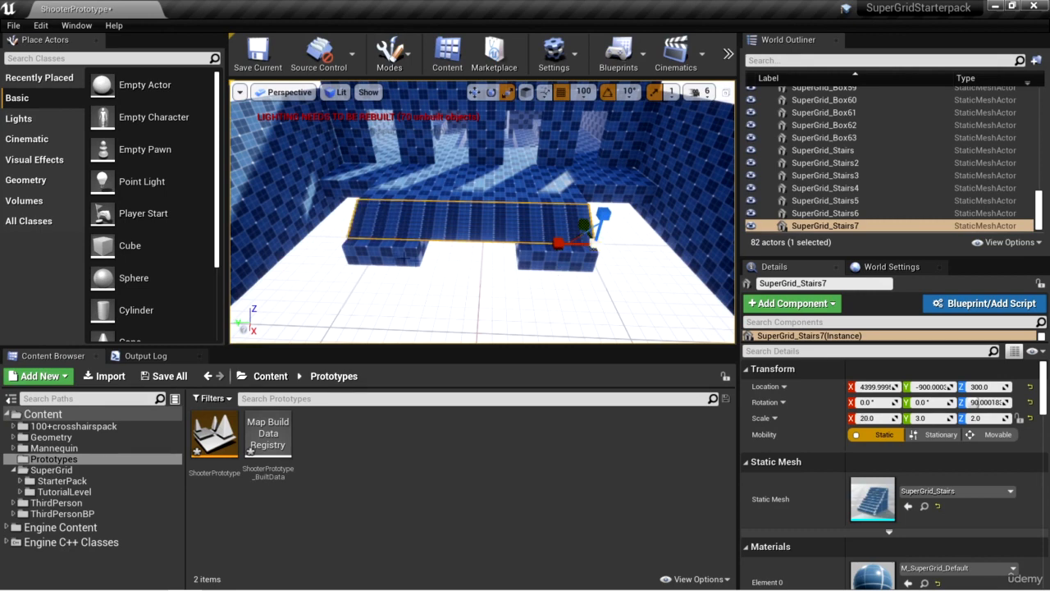
- Stretch one low front box to an X scale of 20 along the full stair width and delete the other low box
click(530, 262)
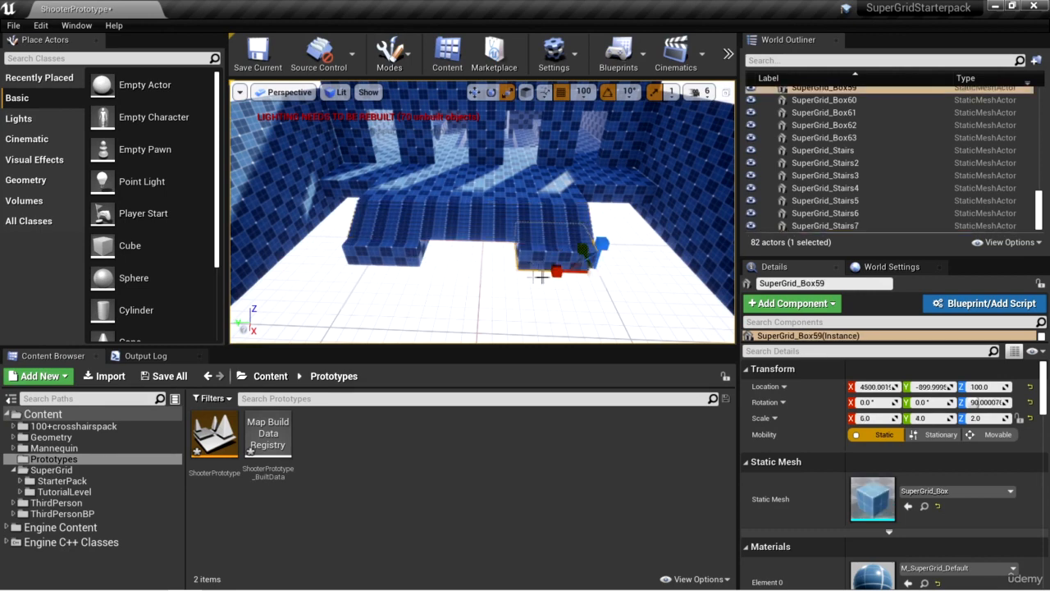
drag(555, 271, 481, 276)
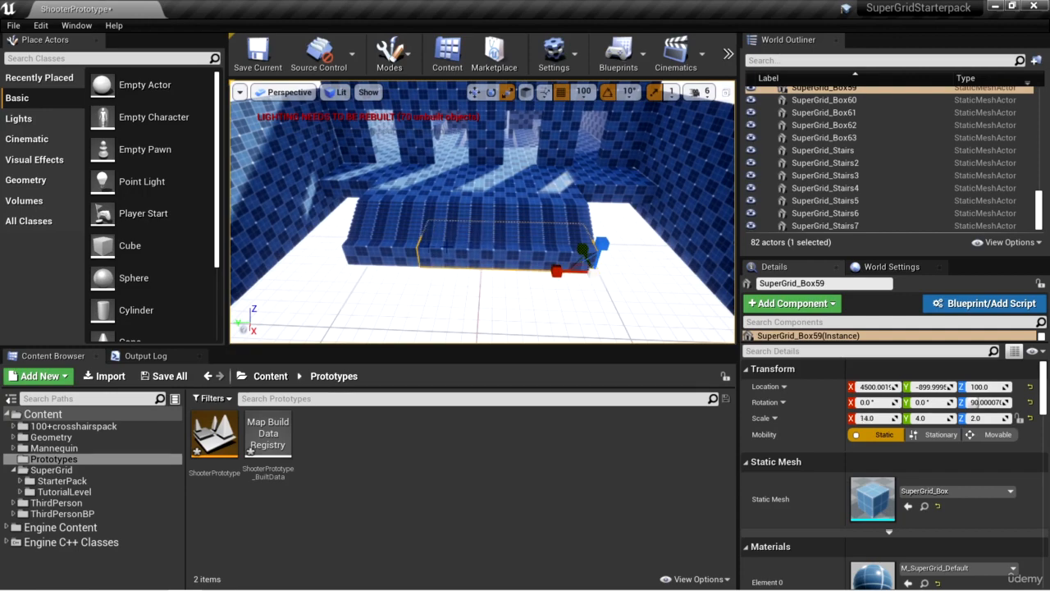
click(366, 253)
key(Delete)
click(432, 263)
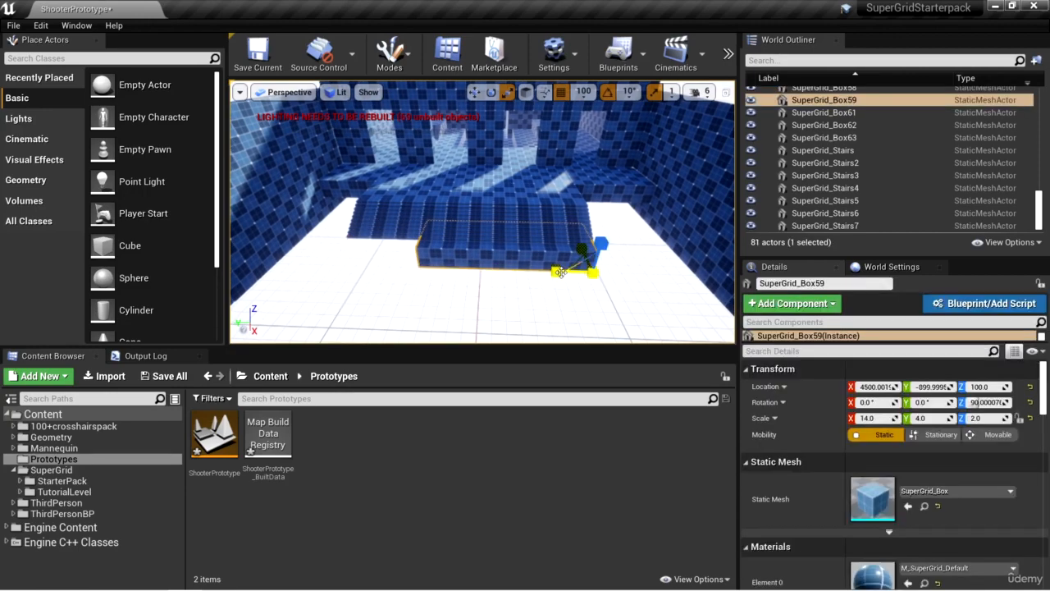
drag(561, 272, 496, 275)
- Delete the three upper platform boxes between the wide stairs and the walkway
mouse_move(510, 280)
right_down()
mouse_move(568, 297)
mouse_move(510, 267)
right_up()
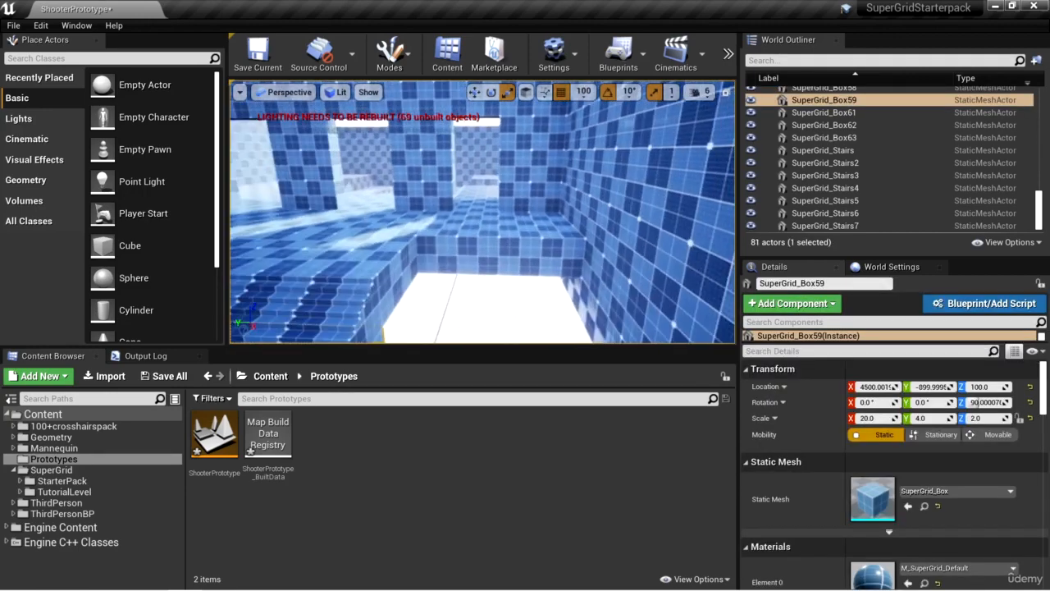
right_drag(503, 231, 427, 238)
click(503, 231)
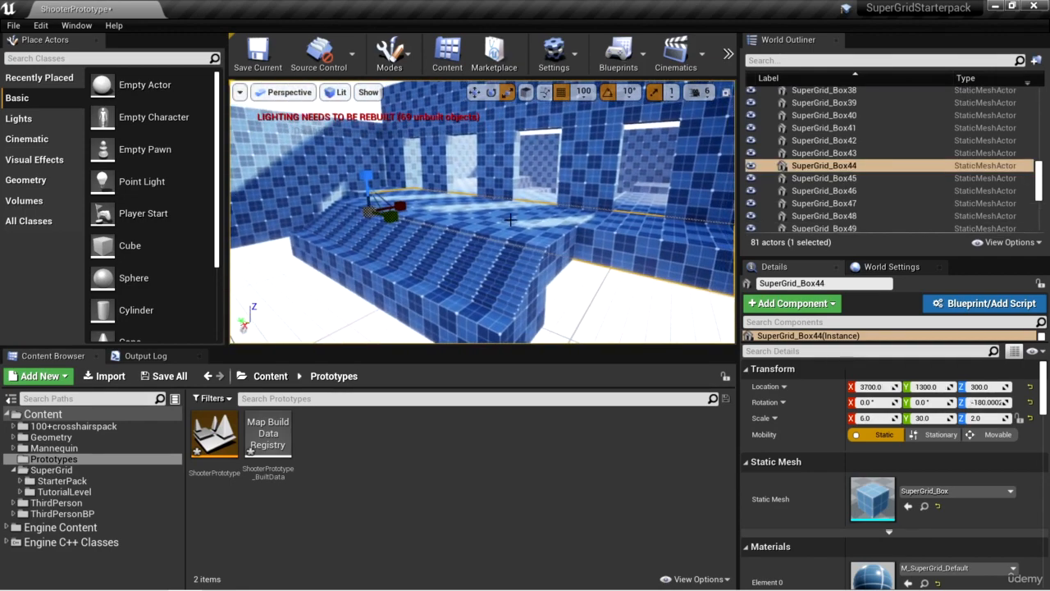
click(535, 239)
right_drag(591, 296, 604, 302)
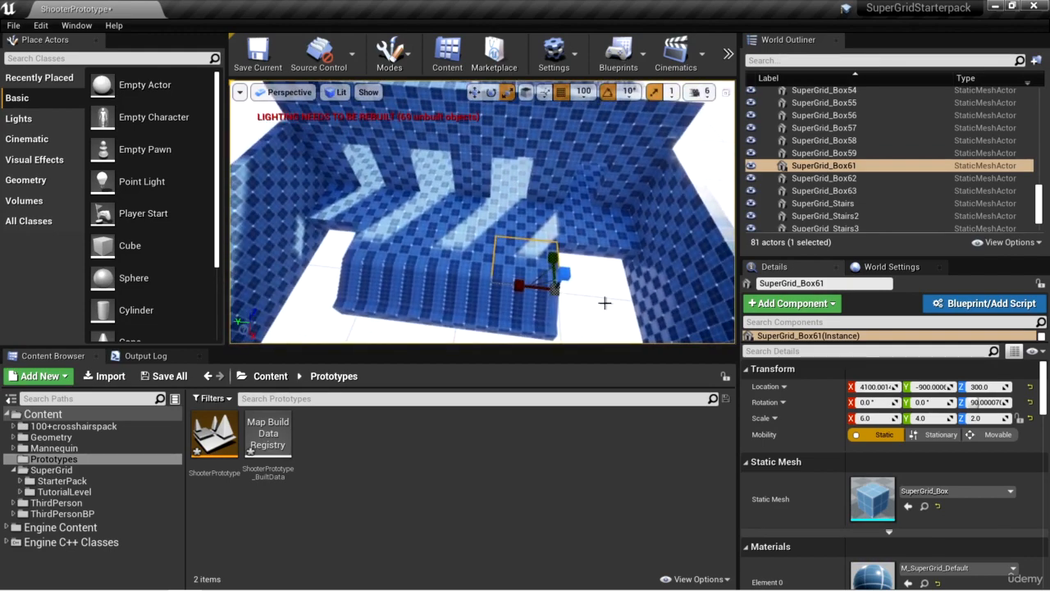
ctrl+click(465, 258)
ctrl+click(384, 246)
key(Delete)
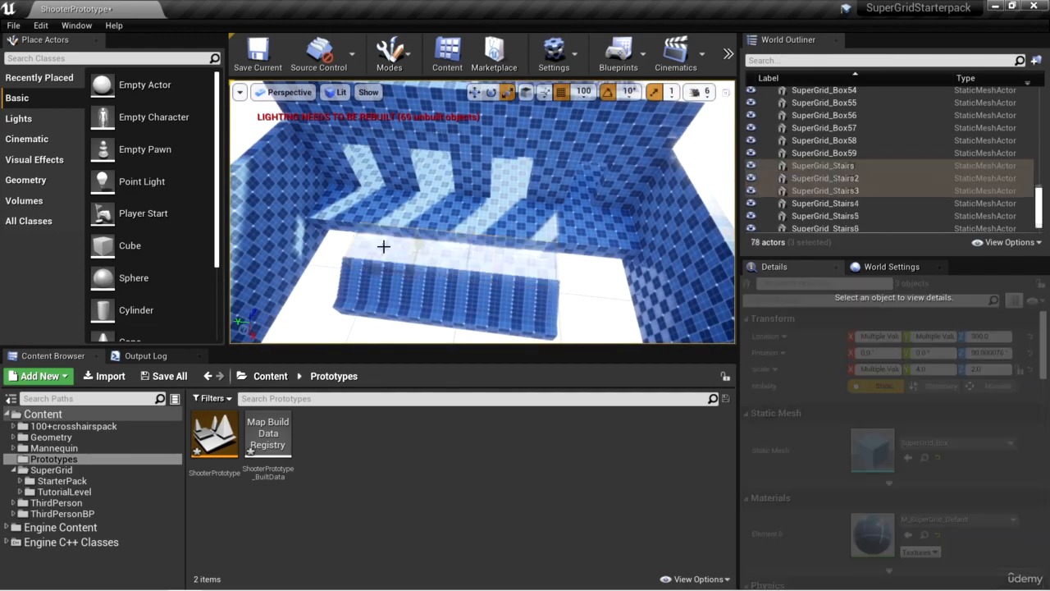
- Try moving the wide stairs to X 4000 against the walkway and bringing the low front box up to their base
click(409, 301)
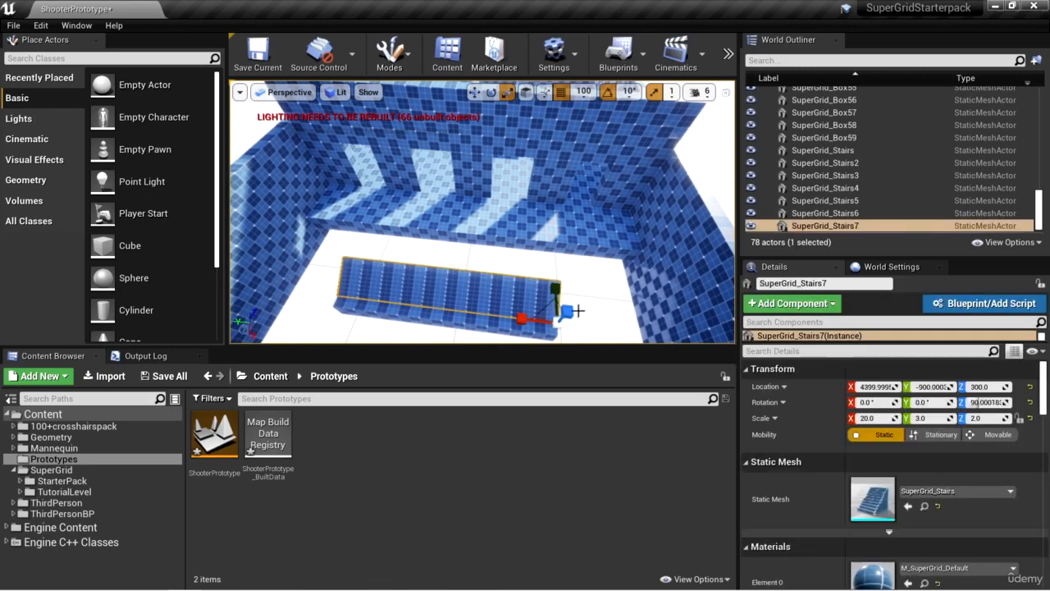
key(w)
drag(561, 322, 565, 292)
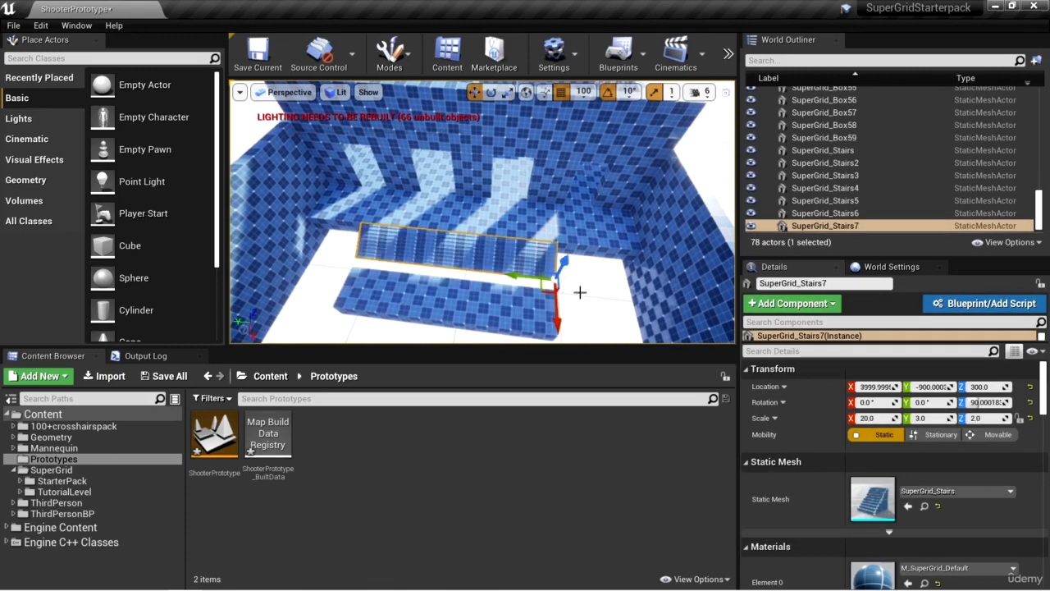
right_drag(580, 292, 558, 243)
click(556, 283)
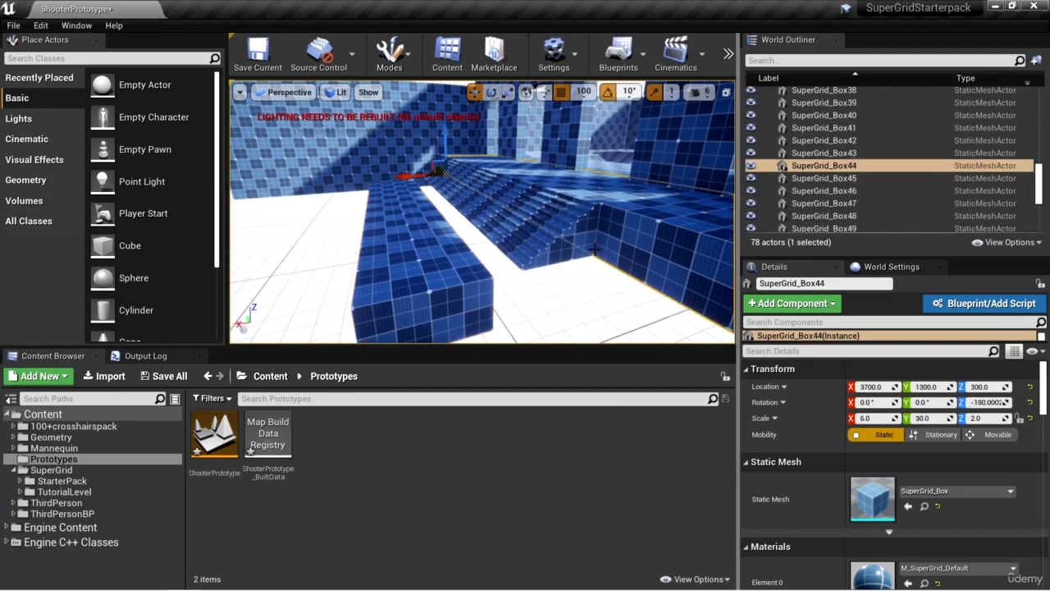
click(558, 243)
key(r)
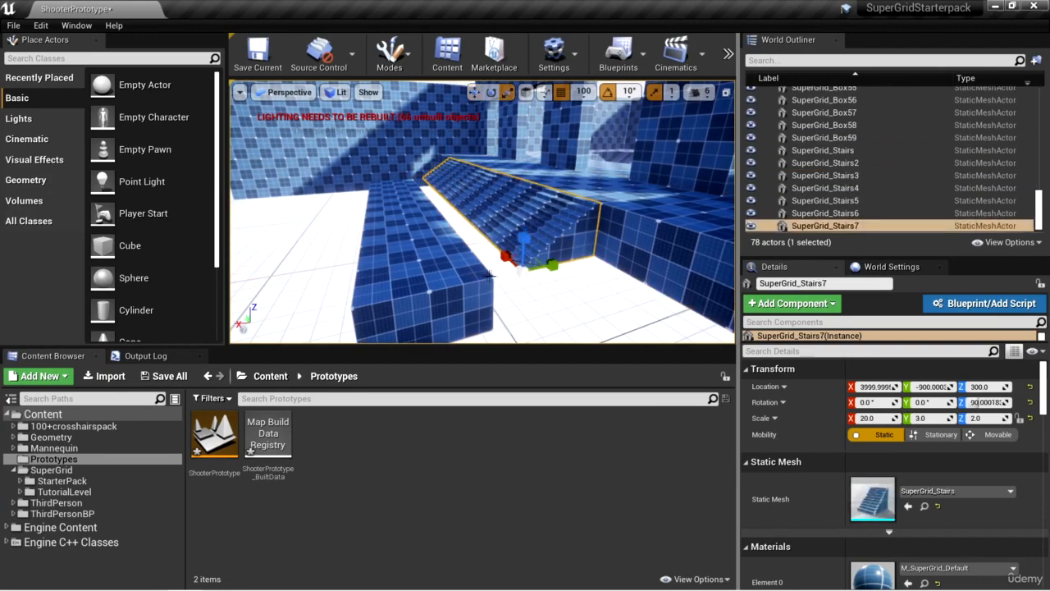
key(w)
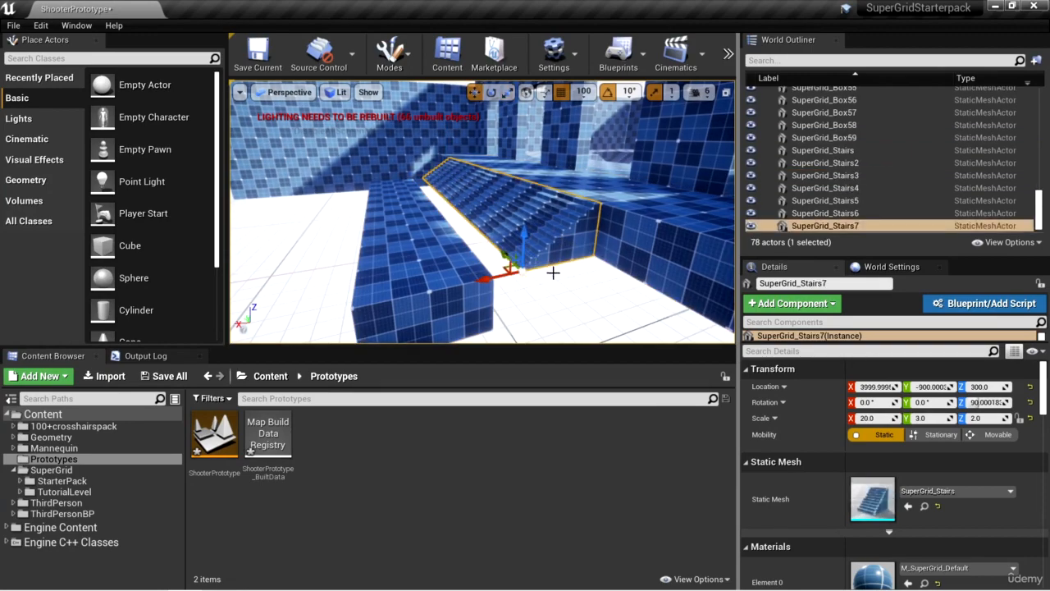
right_drag(560, 301, 500, 297)
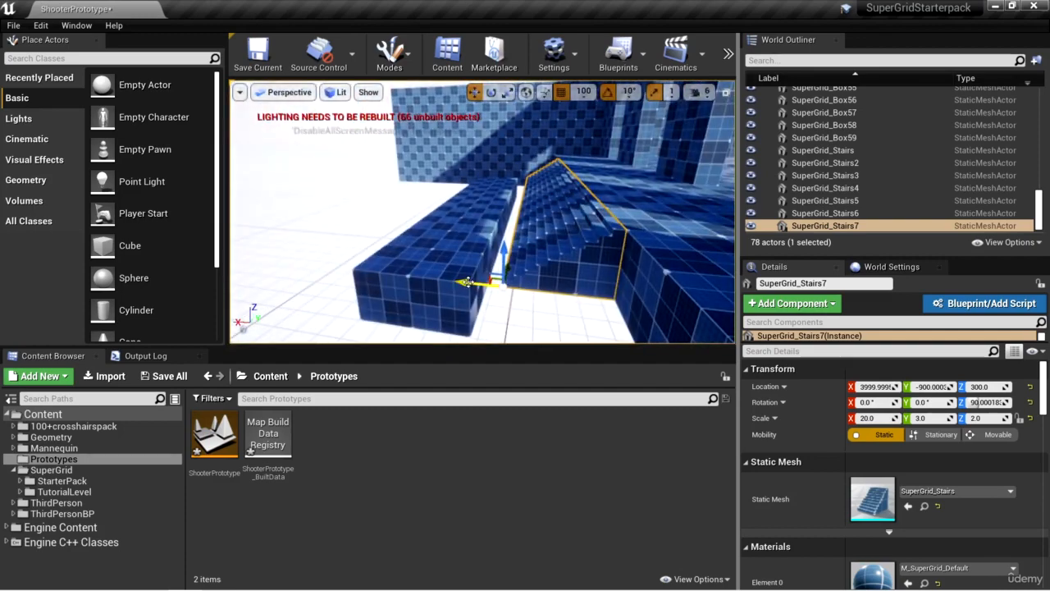
click(356, 318)
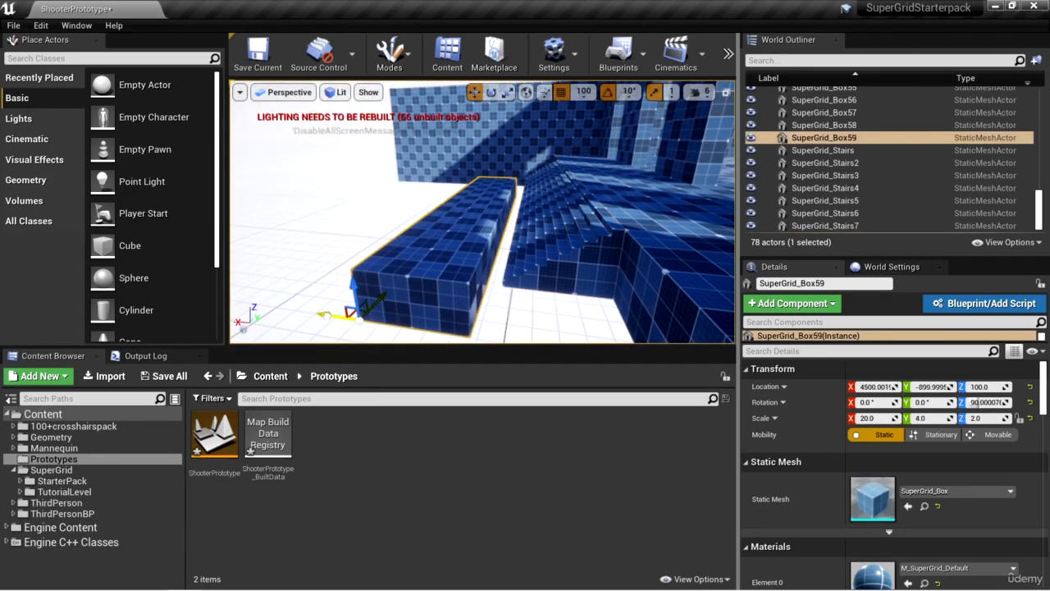
drag(324, 314, 347, 316)
- Move the wide stairs out to X 4400 and deepen them to a Y scale of 7 so they reach the walkway
click(567, 289)
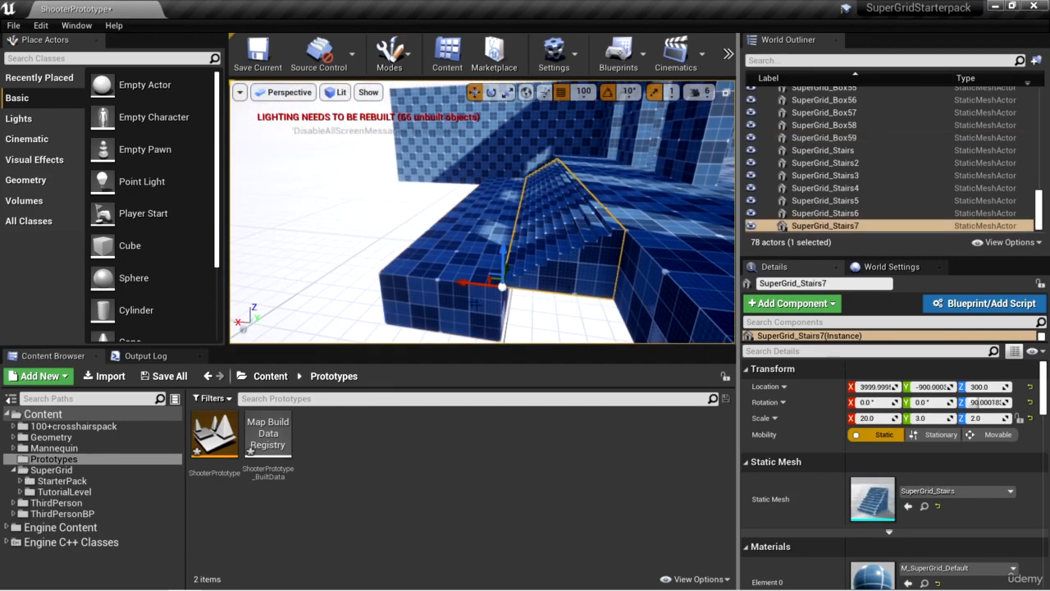
drag(465, 283, 351, 261)
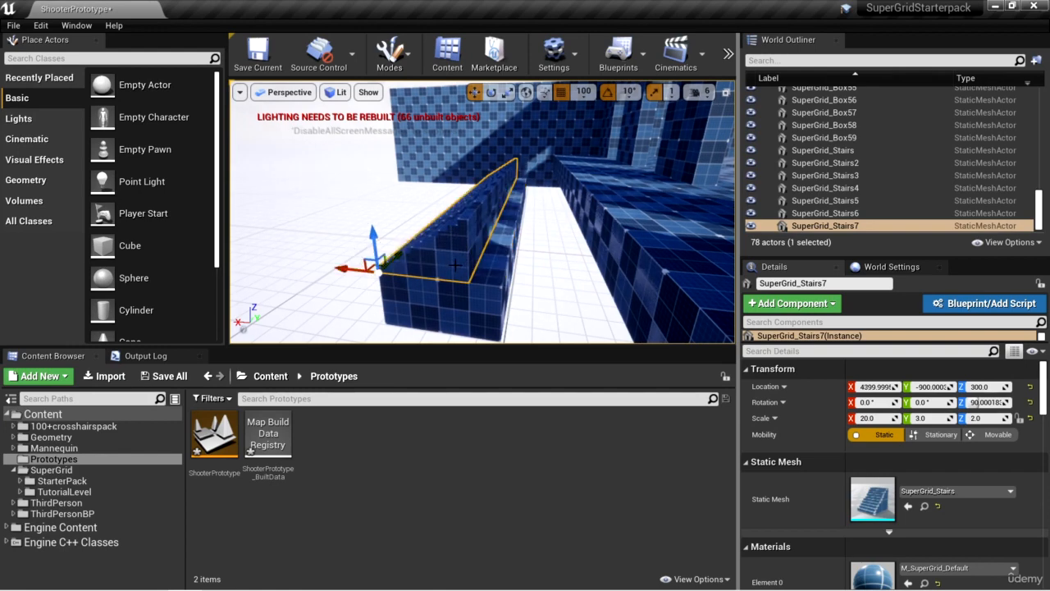
key(r)
drag(411, 277, 542, 292)
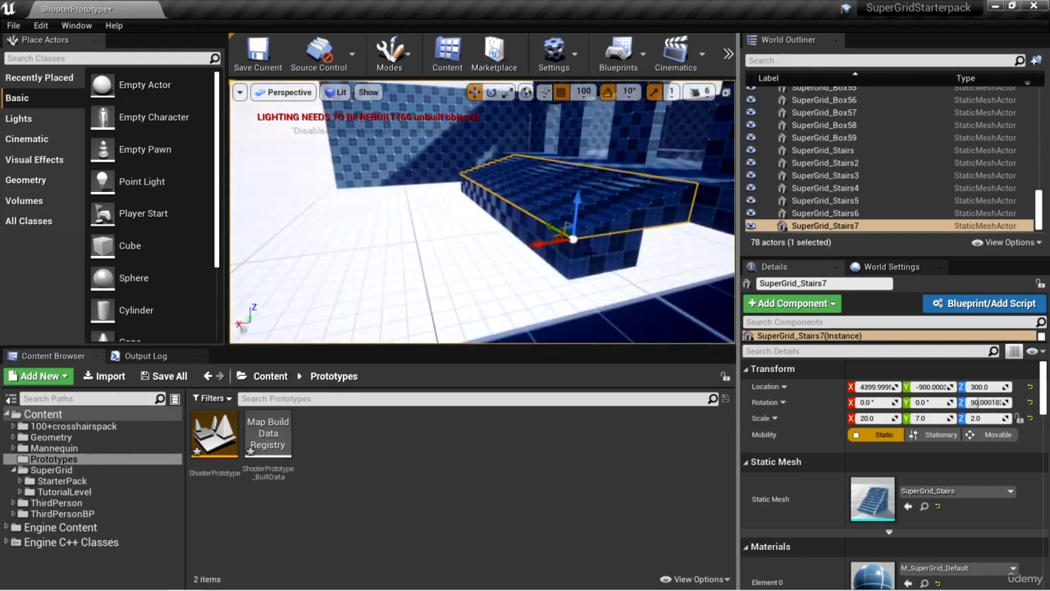
- Move the low front box outward to X 4800 so it forms a landing at the foot of the wide stairs
click(590, 254)
click(531, 284)
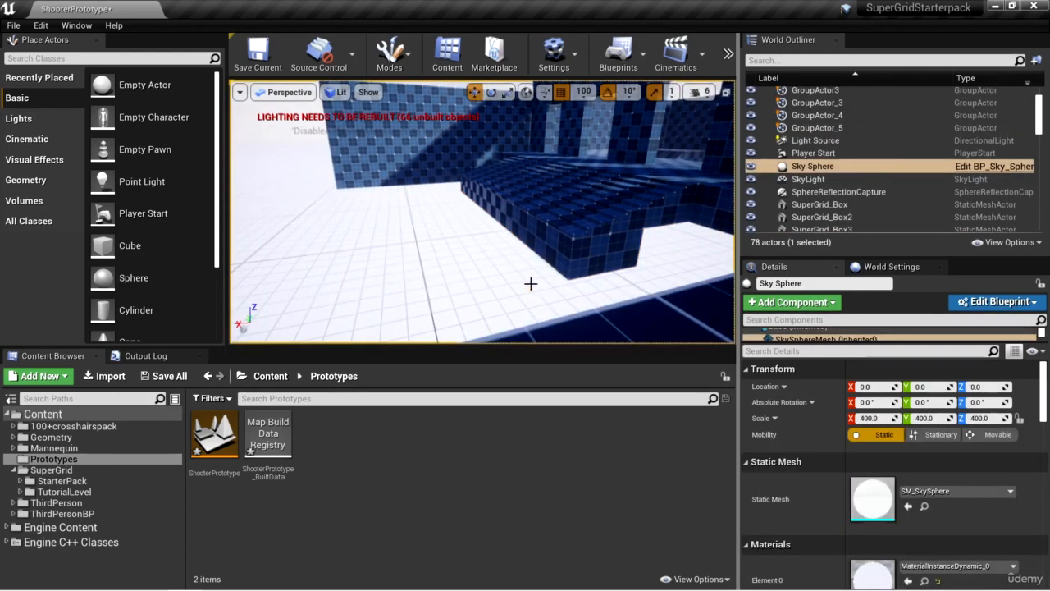
click(589, 277)
drag(535, 287, 457, 302)
right_drag(593, 291, 723, 292)
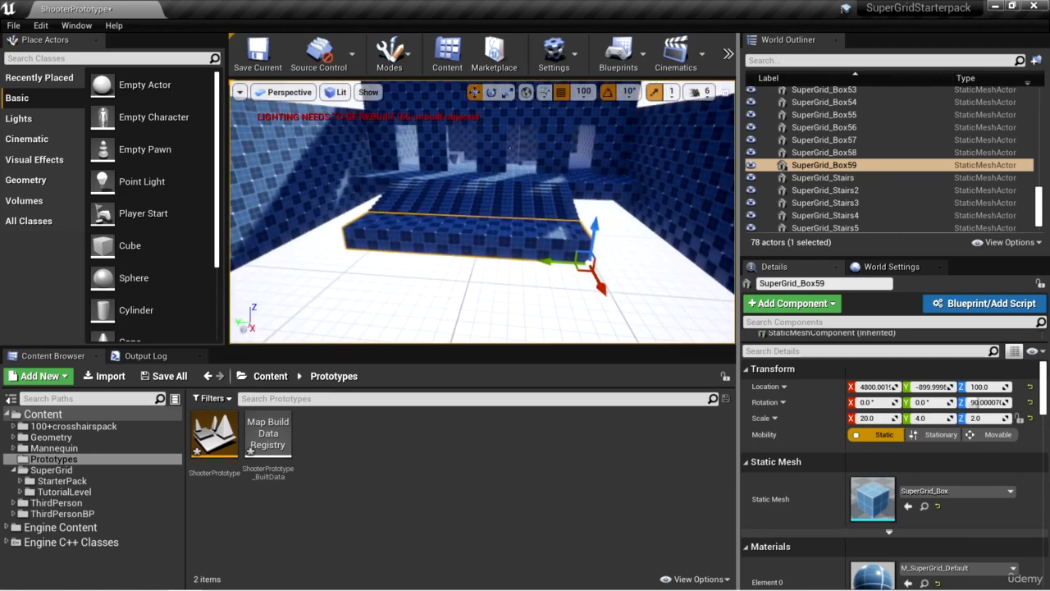
- Duplicate the low landing box while rotating the copy to 180° about Z, so it runs alongside the stairs
key(e)
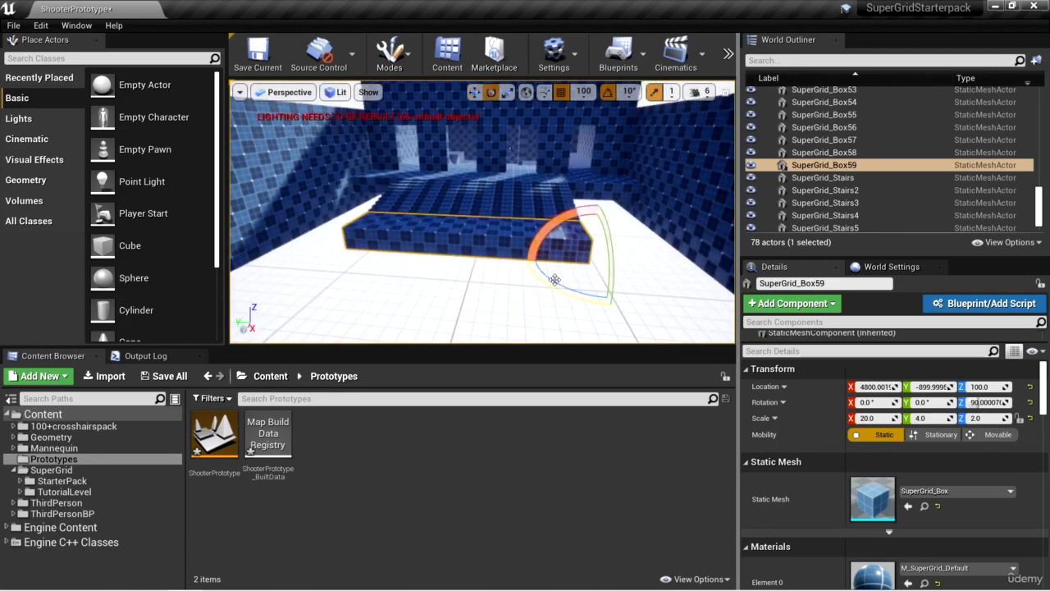
alt+drag(572, 295, 608, 301)
right_drag(617, 309, 584, 312)
- Resize the rotated box copy to X scale 11 and Y scale 8 to fill the floor between the stairs and the side wall
key(r)
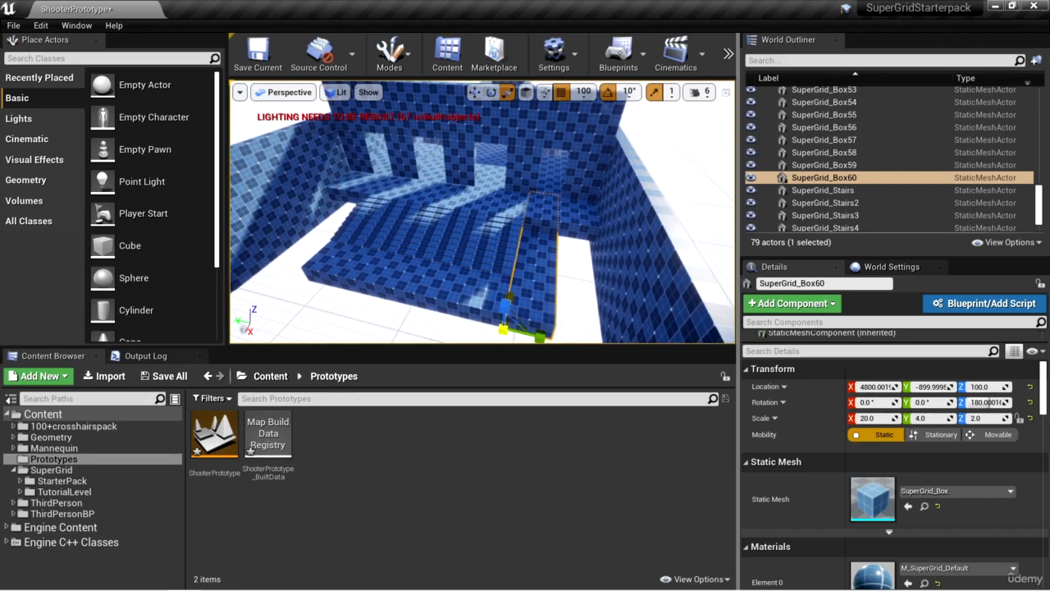
drag(509, 296, 542, 337)
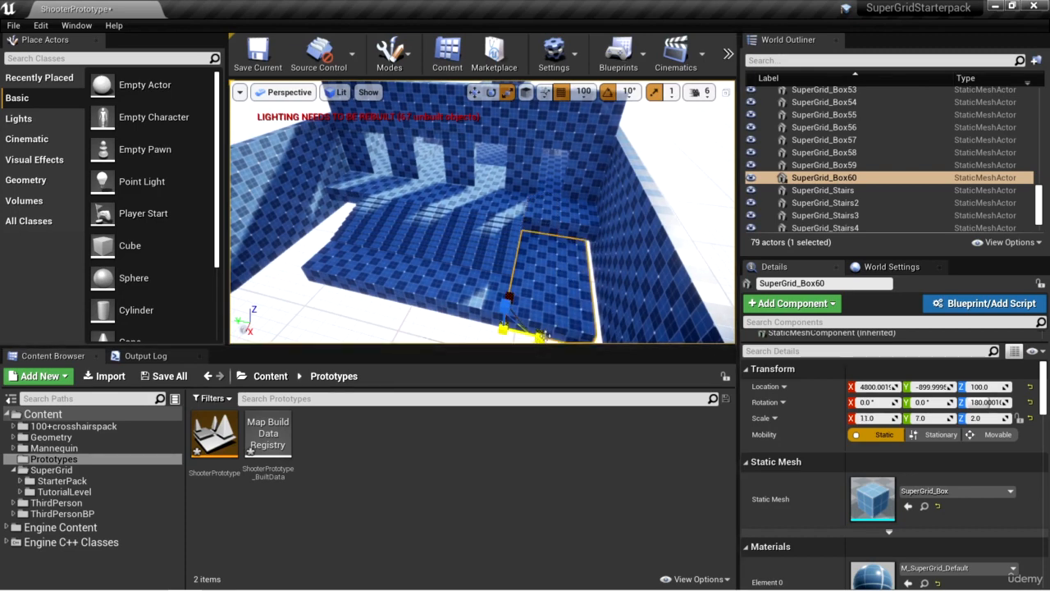
key(f)
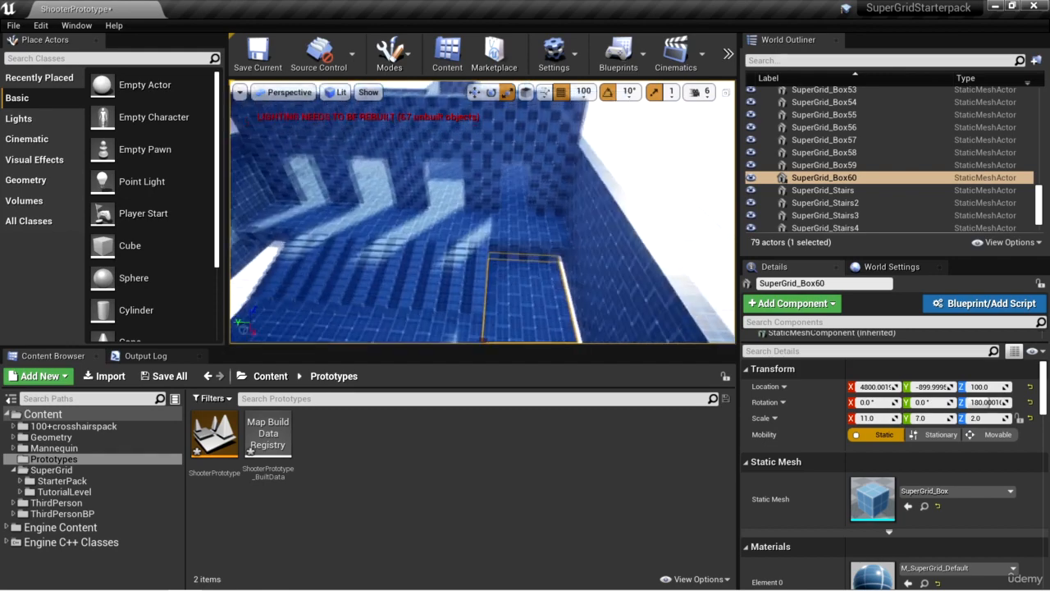
right_drag(484, 172, 497, 168)
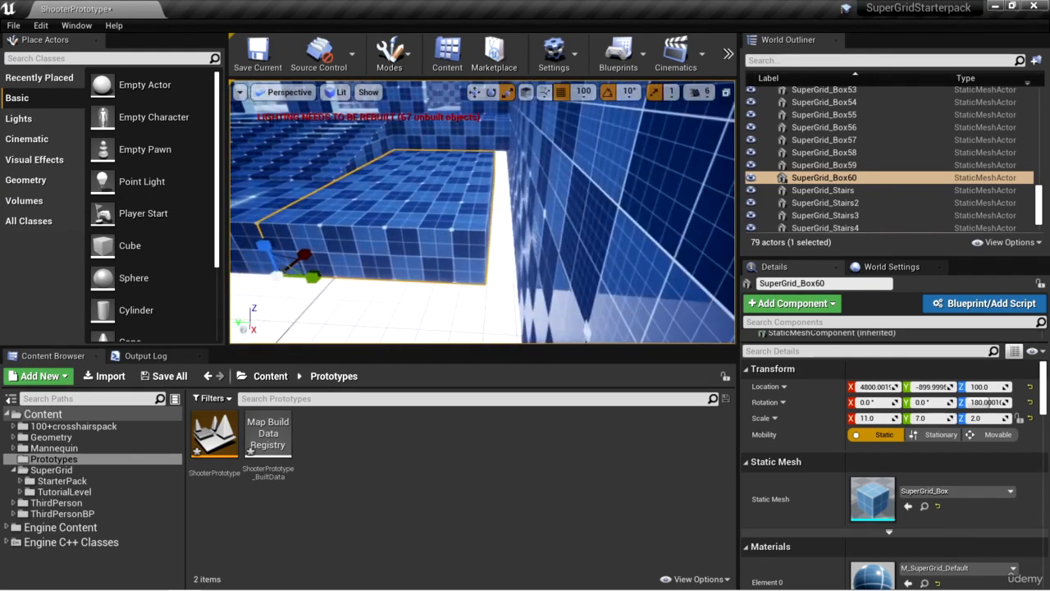
right_drag(504, 274, 470, 292)
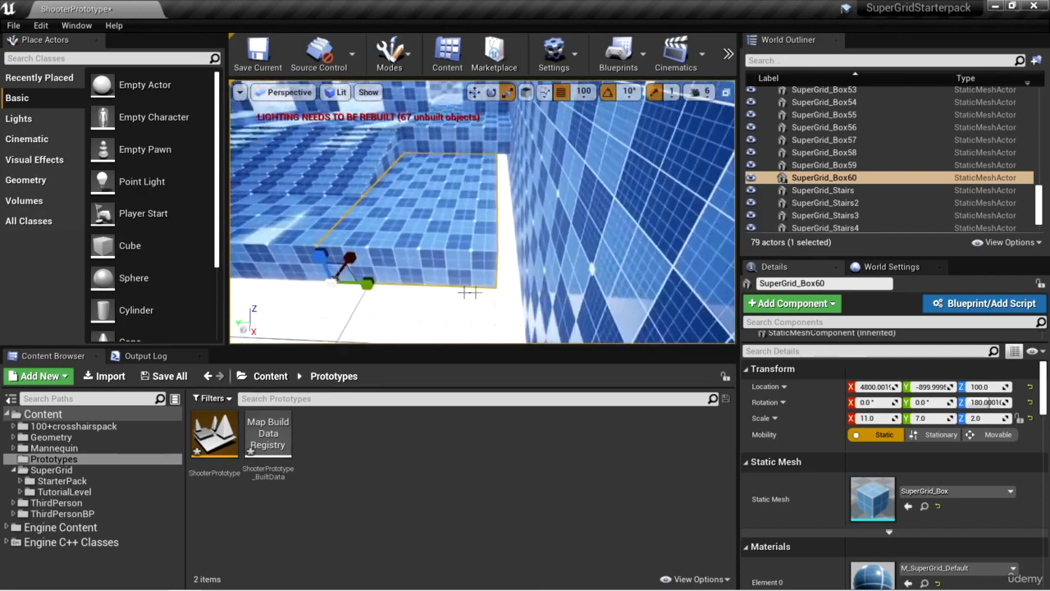
drag(367, 284, 444, 278)
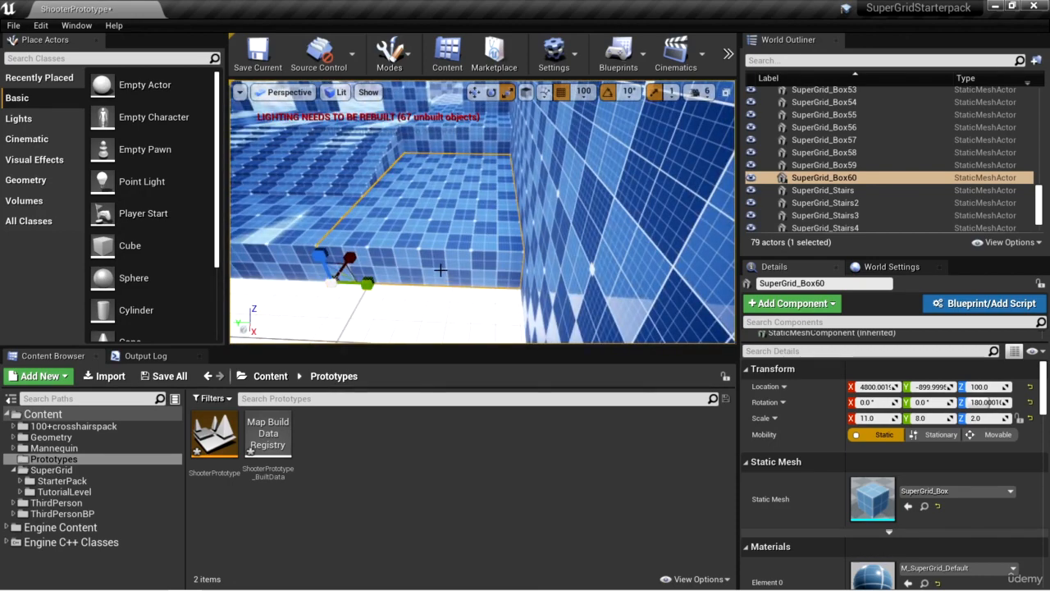
key(w)
right_drag(441, 285, 492, 286)
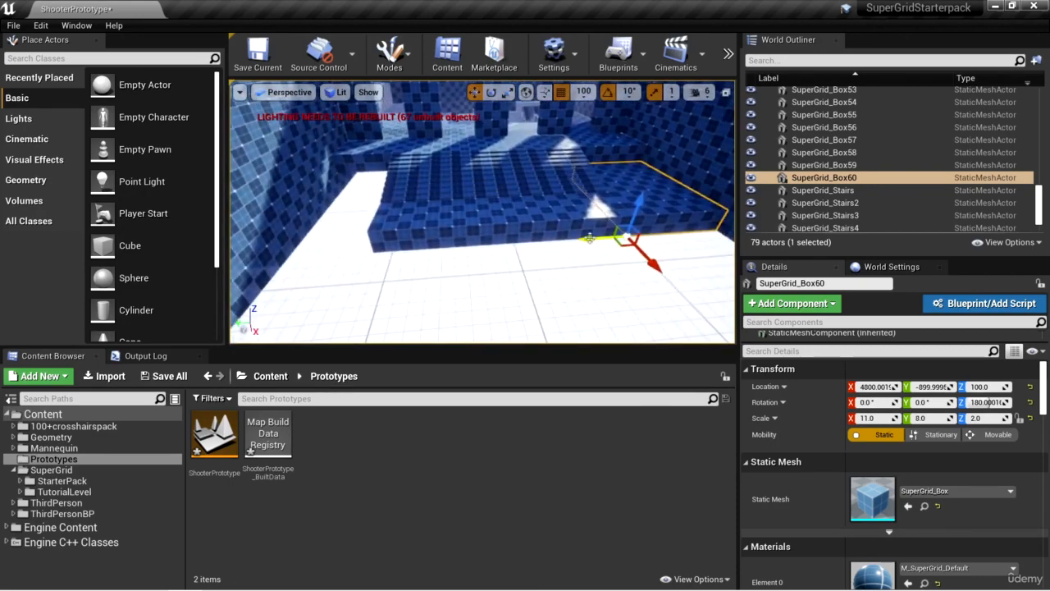
- Duplicate the side landing box across the wide stairs to Y 1900, filling the floor on their opposite side
alt+drag(590, 238, 187, 243)
right_drag(490, 188, 574, 195)
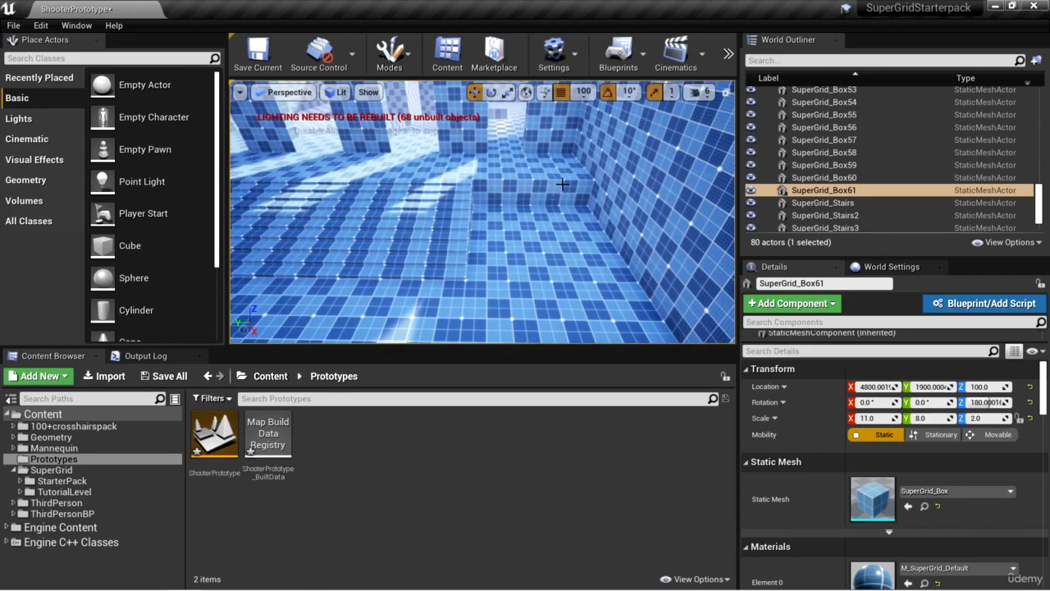
right_drag(577, 249, 493, 250)
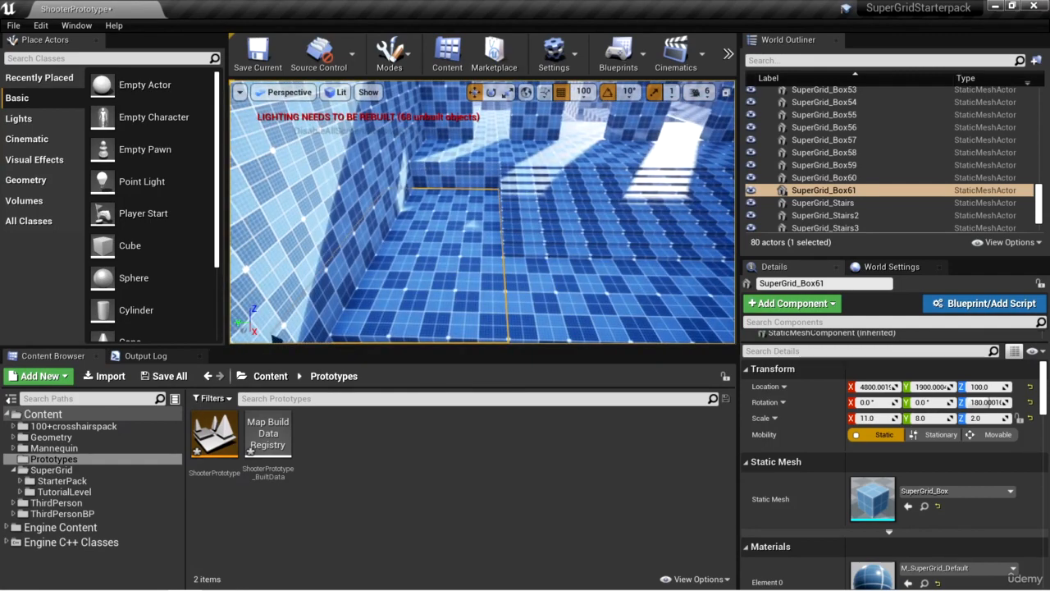
key(d)
right_drag(421, 168, 442, 201)
- Narrow the wide stairs slightly on the side facing the new landing box copy
click(546, 214)
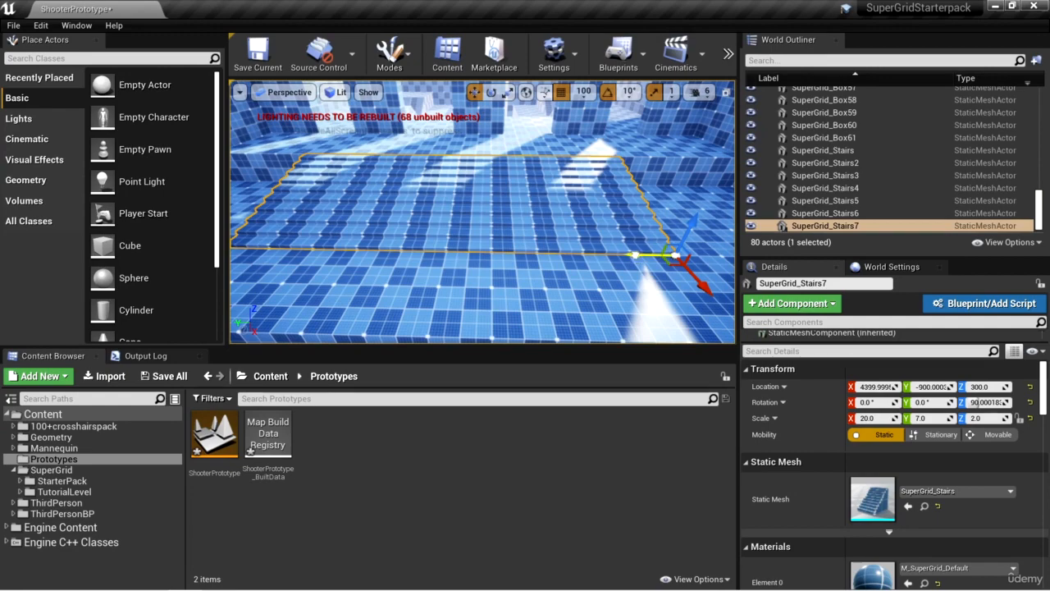
drag(637, 257, 660, 256)
right_drag(555, 288, 451, 228)
- Shorten the front landing box to X scale 19 and shift the new side box to Y 1800, against the stairs
click(426, 224)
key(r)
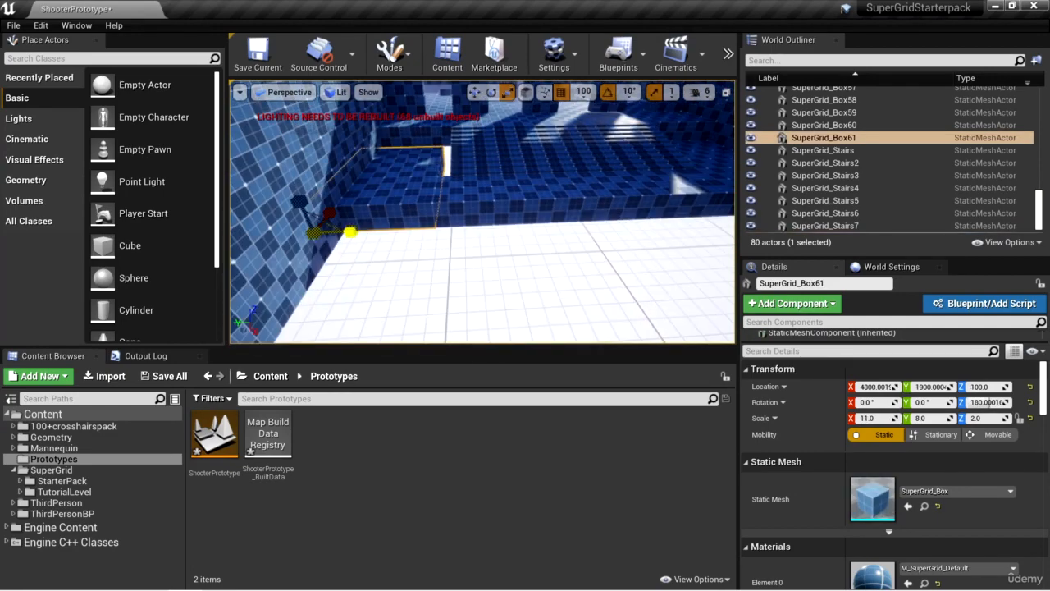
drag(351, 232, 302, 235)
key(w)
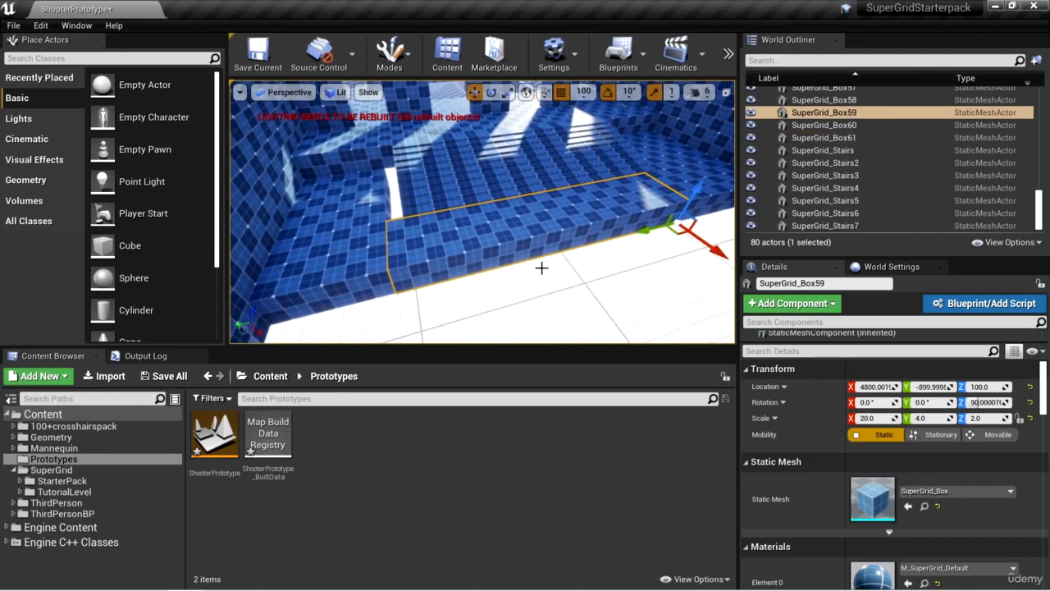
key(r)
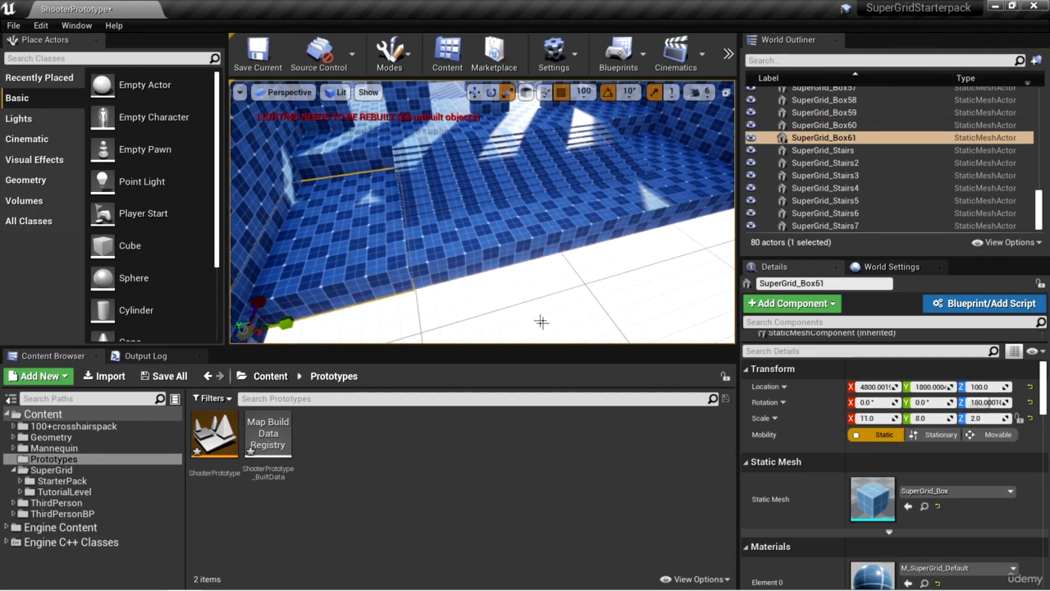
key(w)
- Examine the joints between the wide stairs, the side landings and the walls of the second room
right_drag(541, 322, 499, 304)
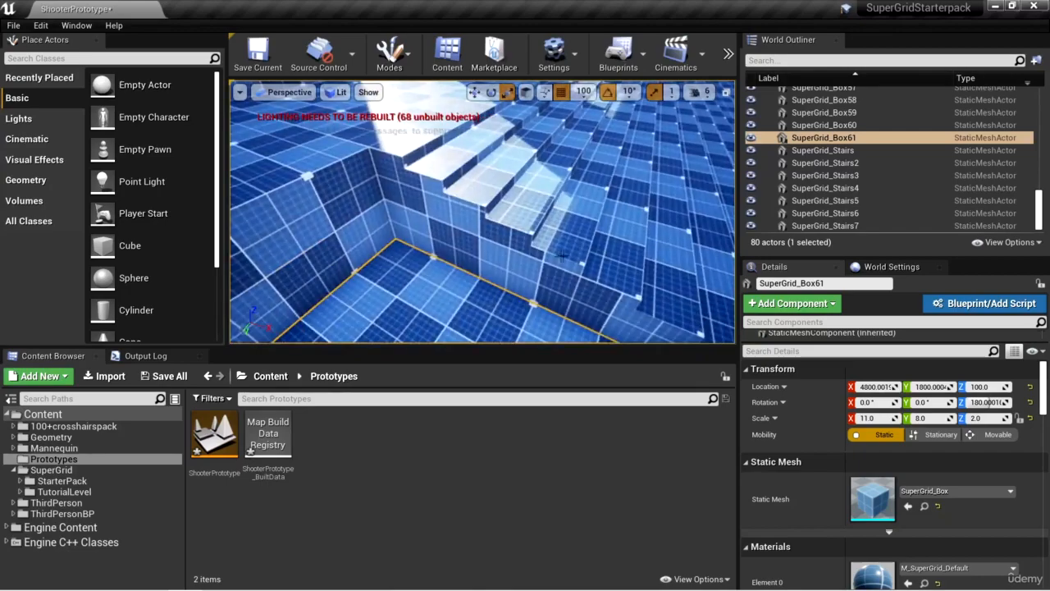
key(s)
right_drag(561, 256, 556, 260)
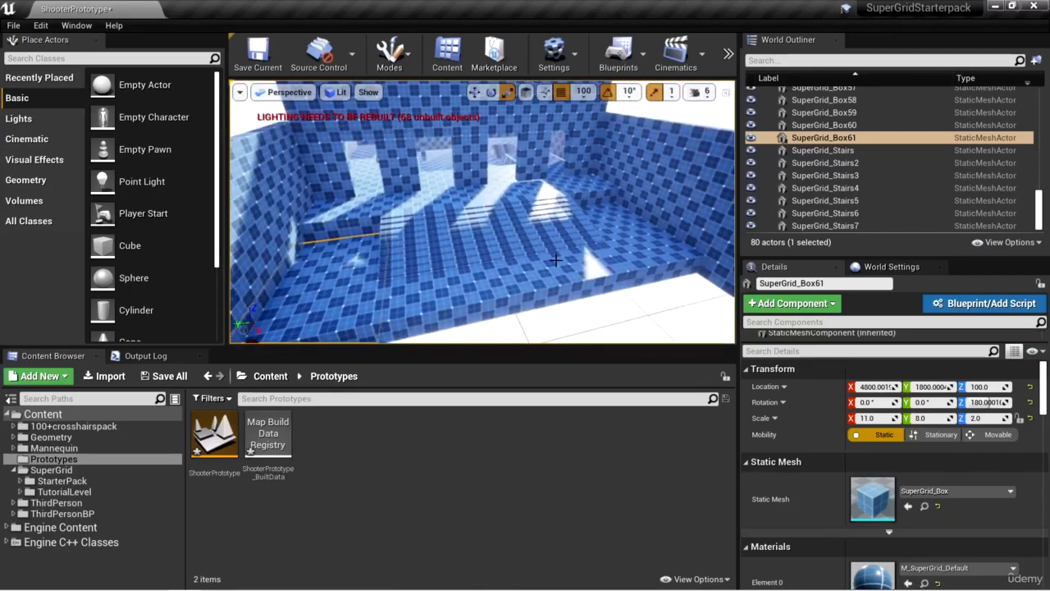
key(w)
right_drag(549, 304, 649, 302)
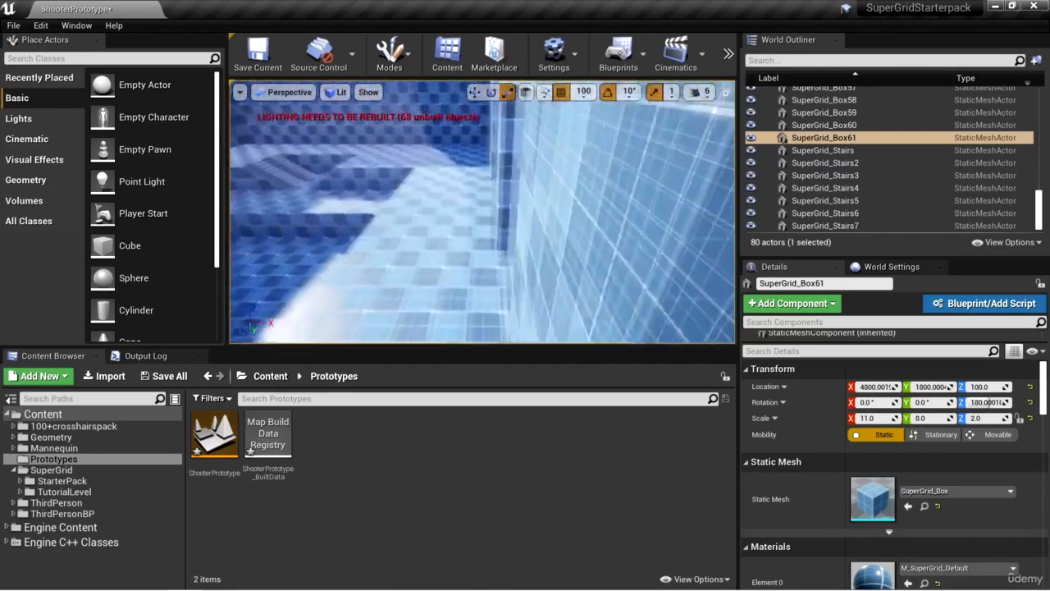
key(w)
right_drag(483, 246, 468, 267)
key(w)
key(w)
key(s)
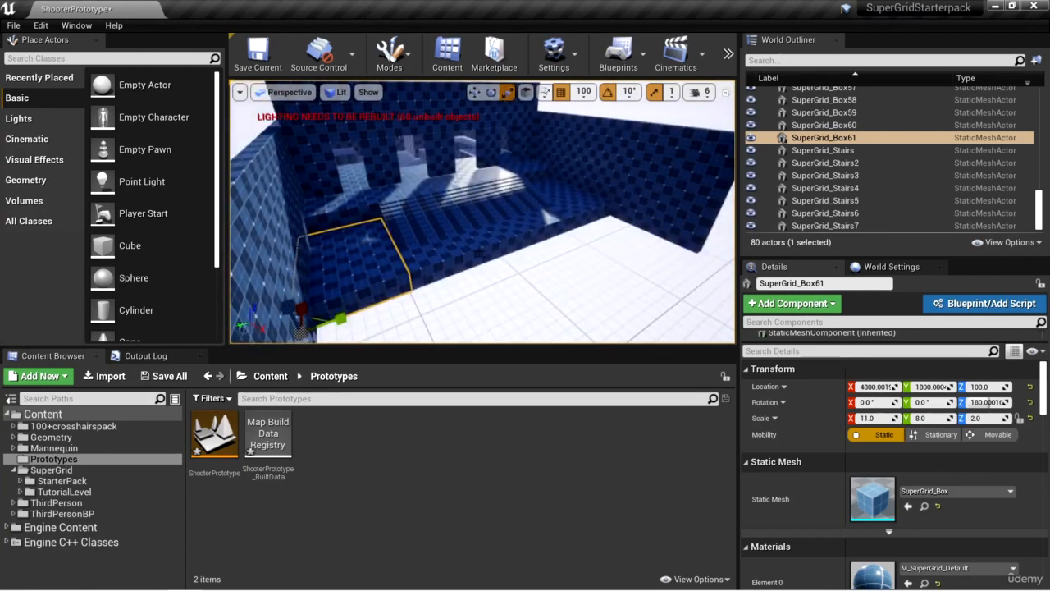
- Duplicate the front landing box outward to X 5200 and stretch the copy across the room at Y -1700 with X scale 34
click(457, 258)
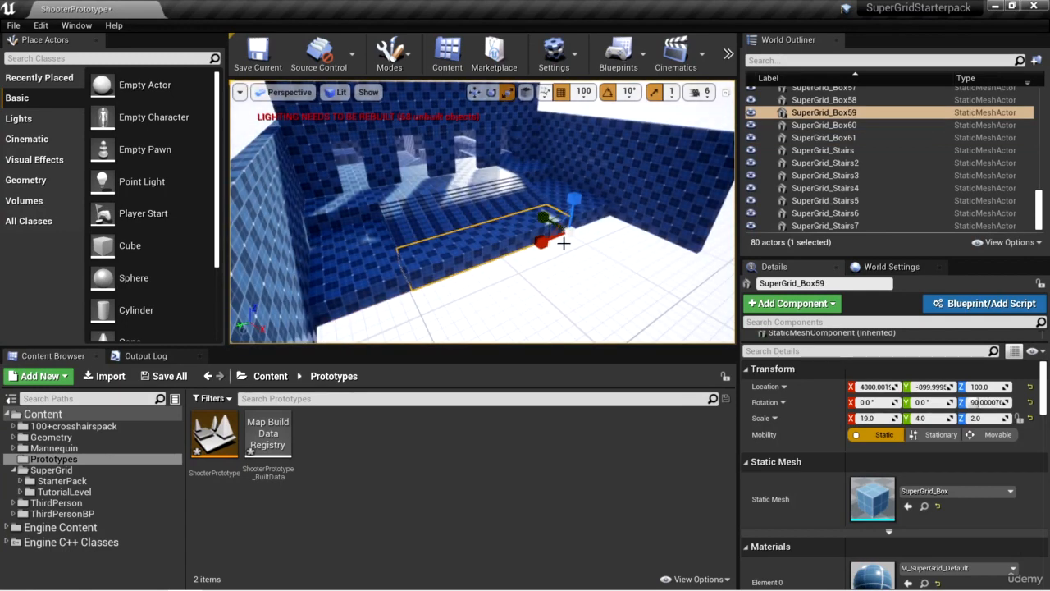
alt+drag(600, 252, 640, 272)
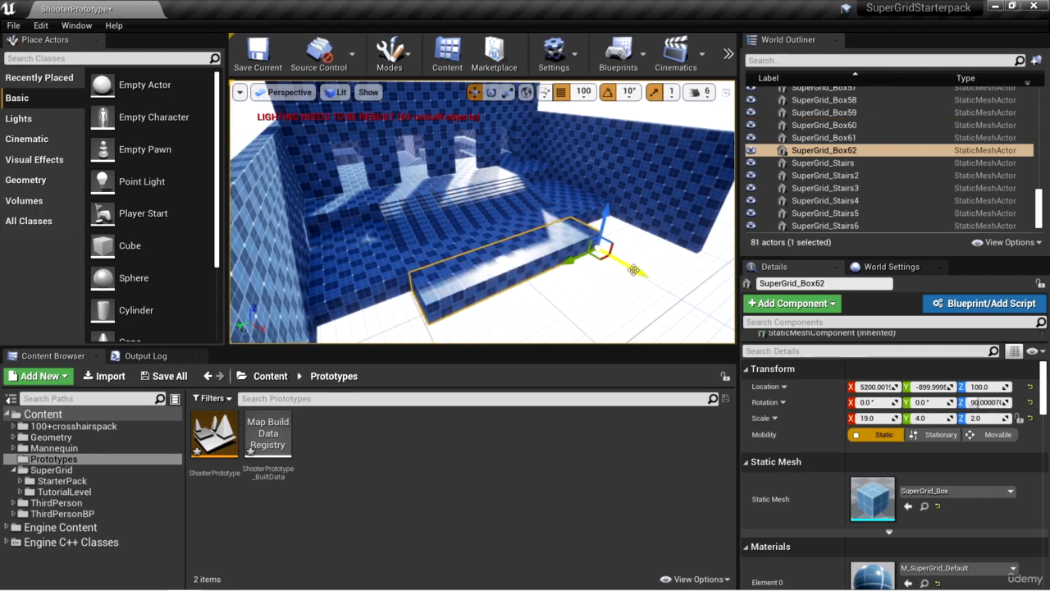
drag(572, 257, 617, 238)
key(w)
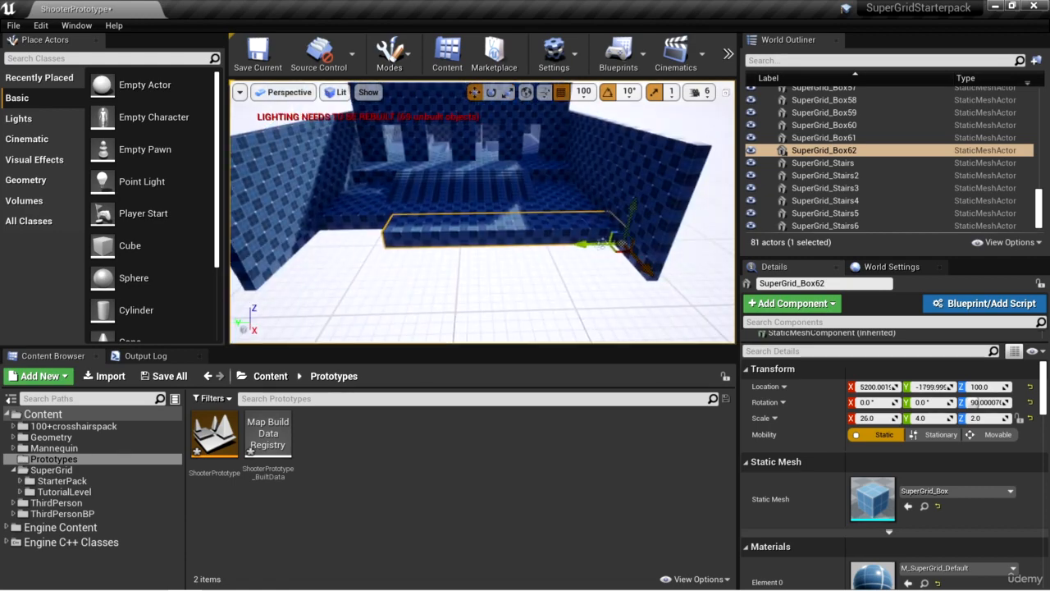
drag(605, 243, 595, 243)
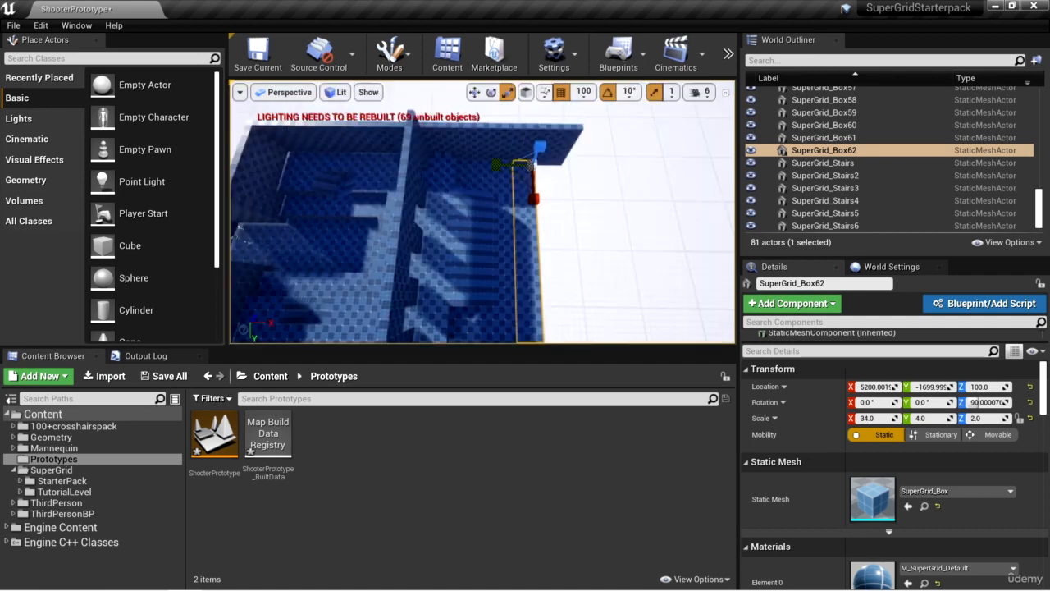
mouse_move(482, 212)
right_down()
mouse_move(484, 226)
mouse_move(503, 222)
mouse_move(497, 205)
right_up()
key(w)
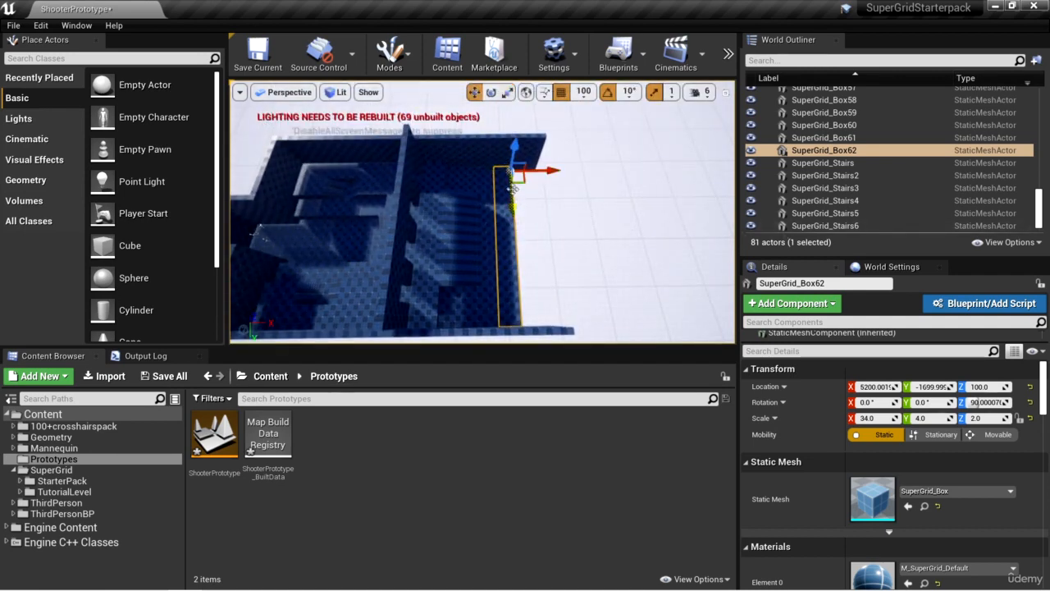
- Turn the room-wide floor box to 270° about Z at X 4800, Y 1700, and deepen it to Y scale 8
key(e)
drag(470, 141, 509, 327)
key(w)
mouse_move(509, 326)
right_down()
mouse_move(486, 332)
mouse_move(514, 308)
right_up()
key(r)
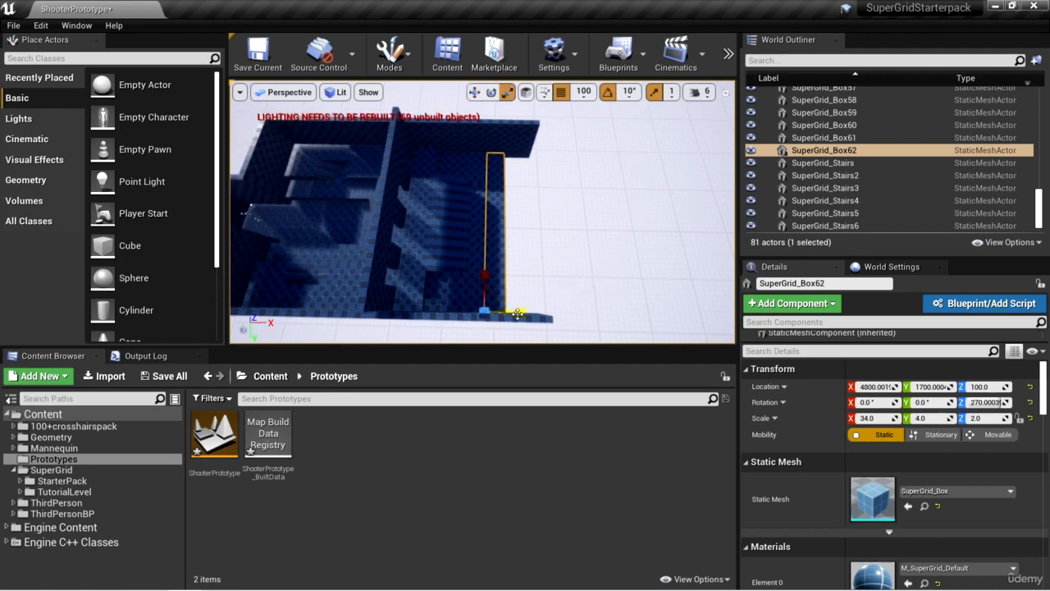
drag(520, 311, 527, 313)
right_drag(527, 312, 538, 328)
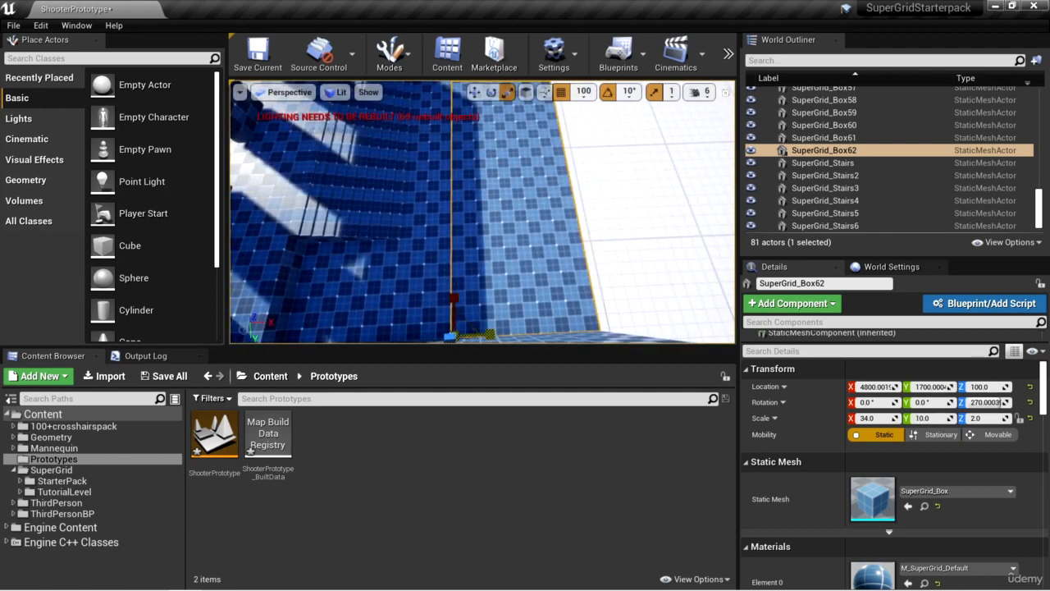
drag(490, 334, 472, 334)
right_drag(472, 334, 486, 350)
mouse_move(601, 268)
right_down()
mouse_move(592, 256)
mouse_move(601, 268)
right_up()
- Duplicate the room-wide floor box outward along X, from X 5600 on to X 7200, to lengthen the floor
alt+drag(488, 311, 599, 315)
mouse_move(632, 258)
right_down()
mouse_move(630, 248)
mouse_move(632, 258)
mouse_move(611, 256)
mouse_move(618, 271)
right_up()
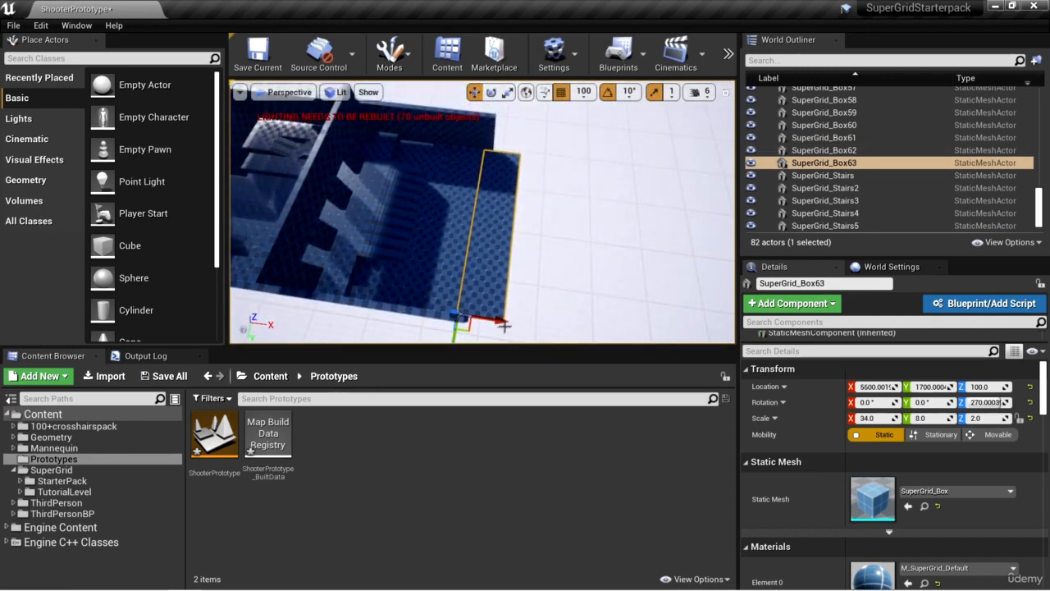
alt+drag(504, 326, 592, 327)
right_drag(593, 327, 591, 298)
- Duplicate the grouped side walls at Y -1800 and Y 1700 outward along X to enclose the extended floor
click(466, 180)
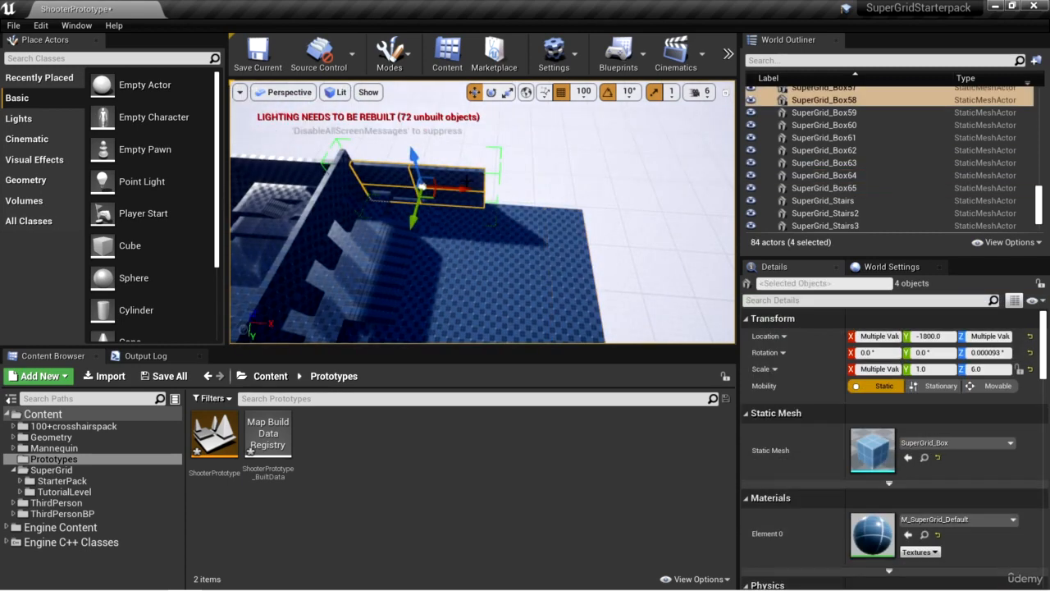
alt+drag(466, 190, 427, 205)
right_drag(525, 201, 484, 198)
click(538, 189)
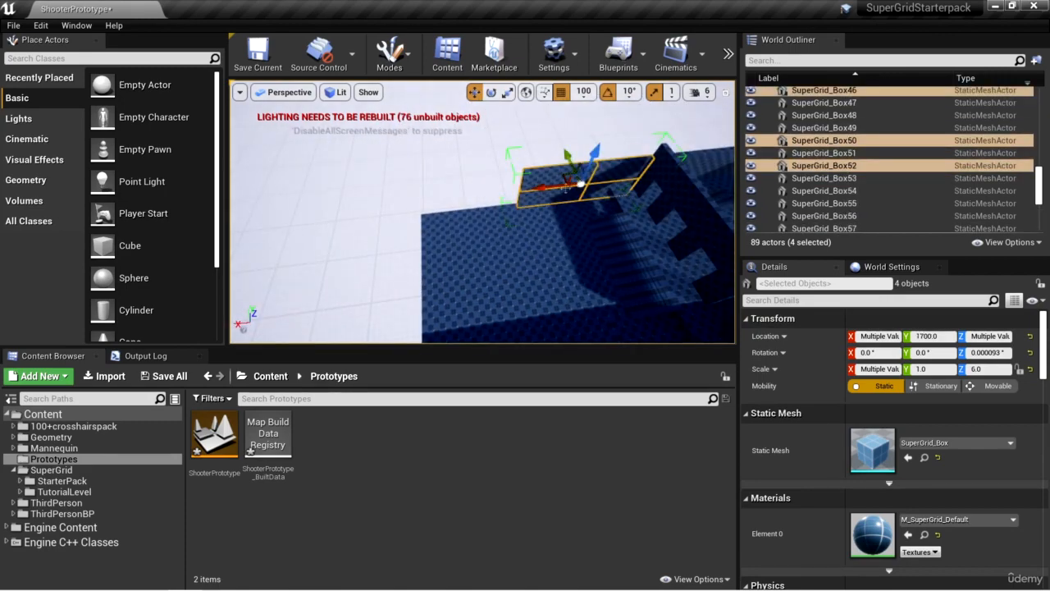
alt+drag(566, 188, 426, 191)
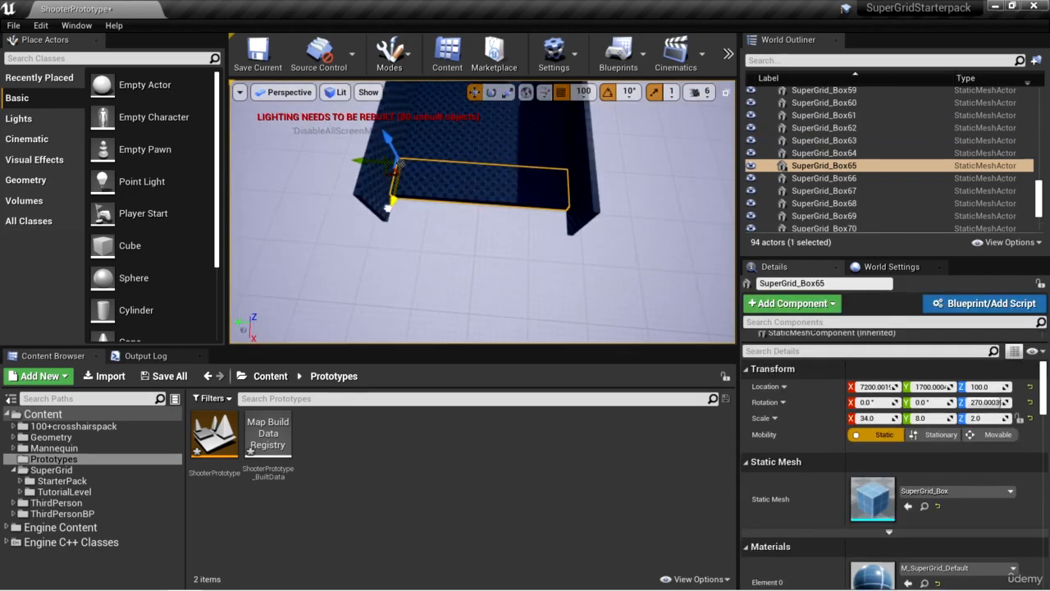
- Duplicate the outermost floor box to X 8000 and reduce the copy to Y scale 5 so it ends with the side walls
alt+drag(389, 207, 405, 240)
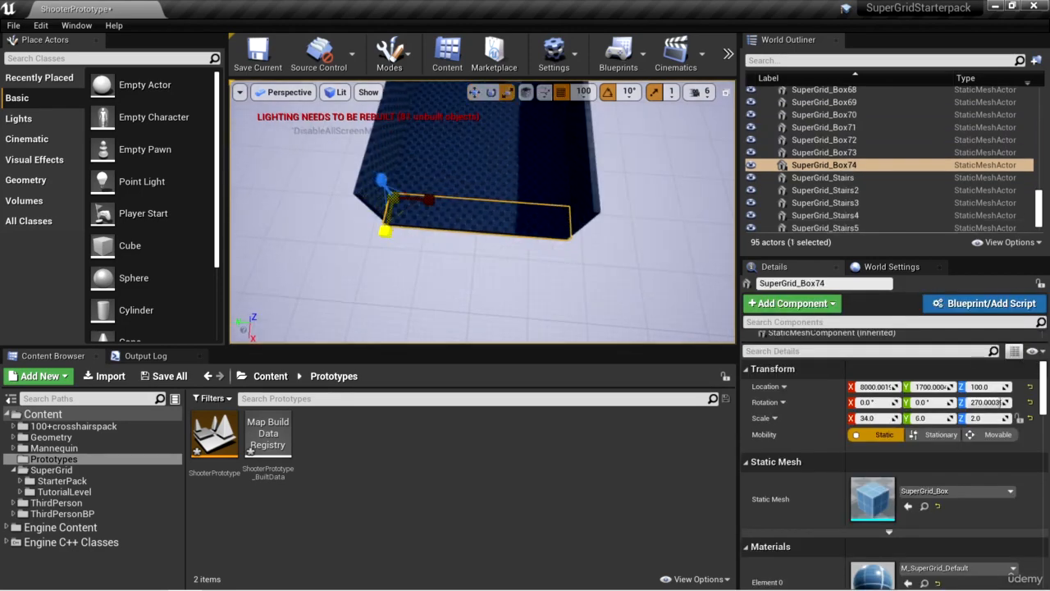
right_drag(405, 238, 507, 265)
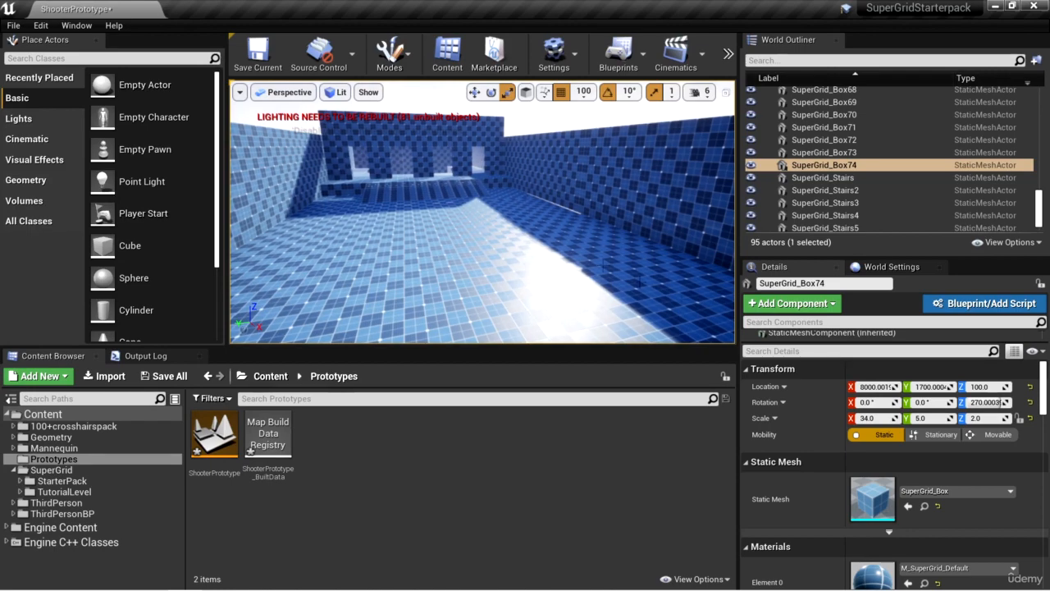
- Playtest the level from the first room's platform, running the character through the windowed wall into the extended second room
right_drag(575, 291, 542, 294)
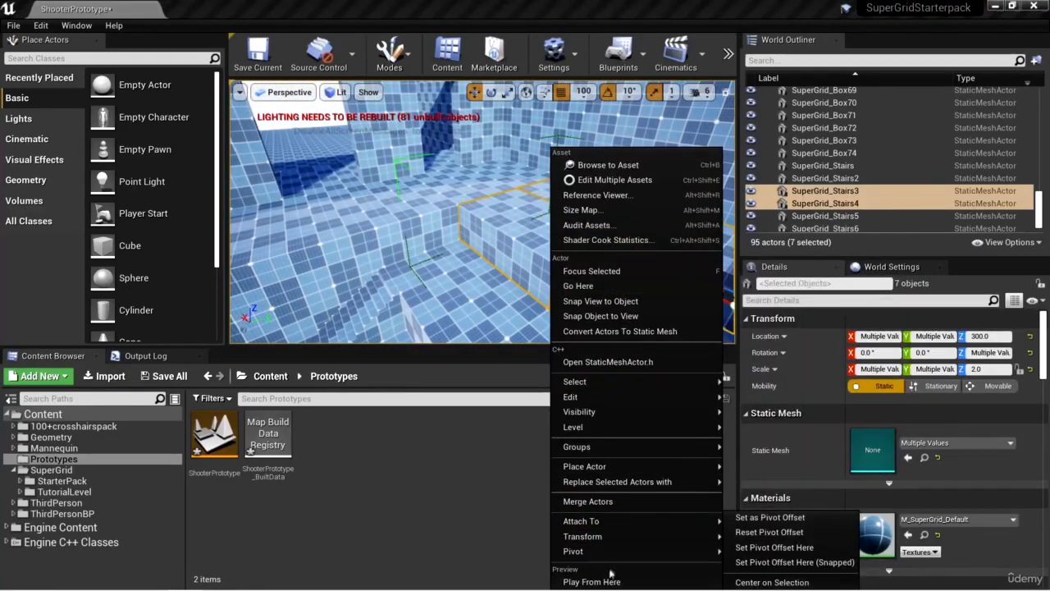
click(605, 579)
click(542, 246)
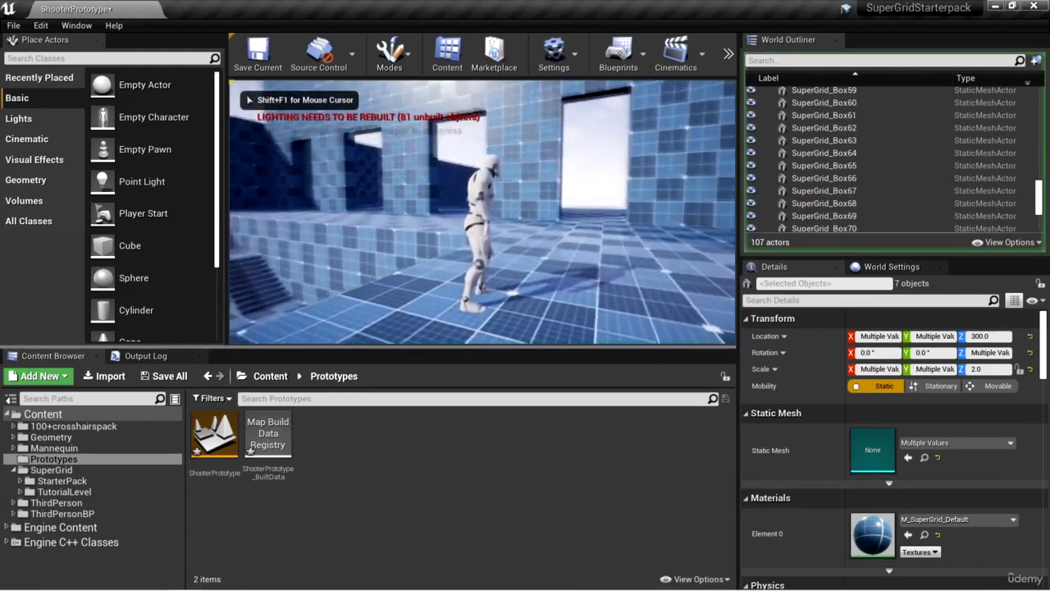
key(w)
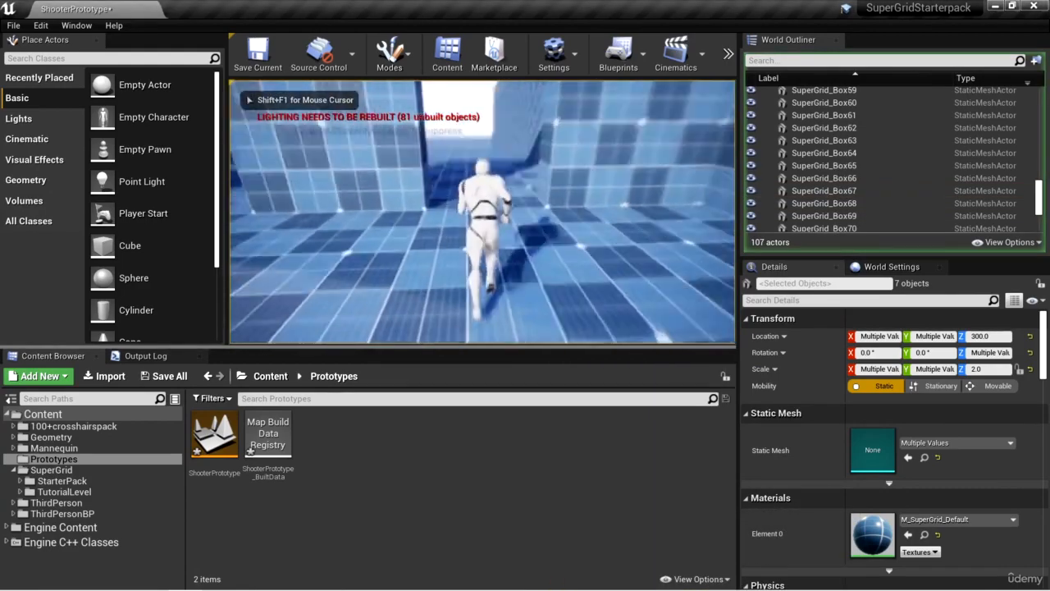
key(w)
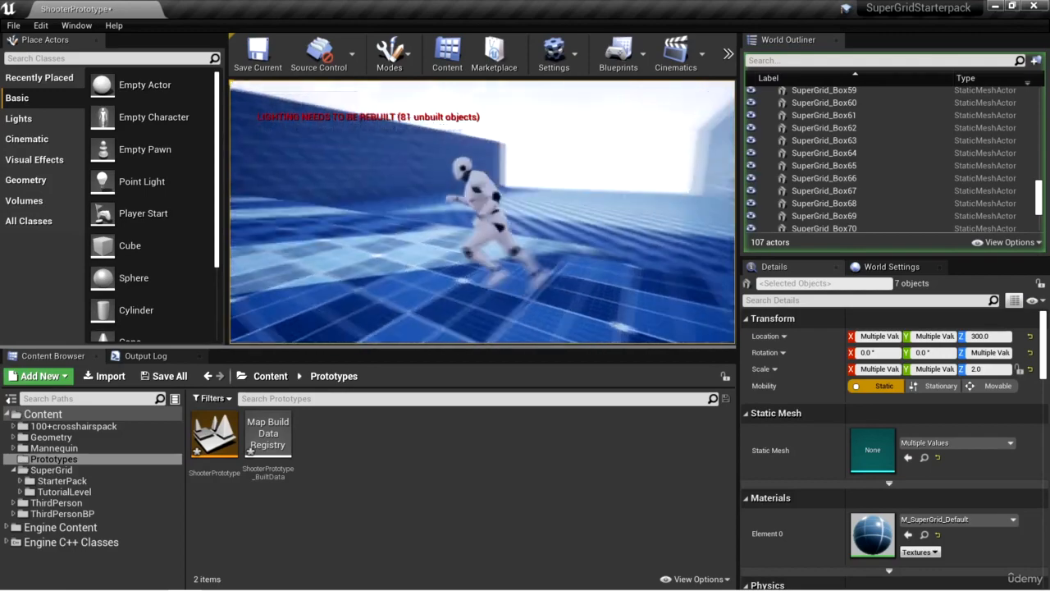
key(a)
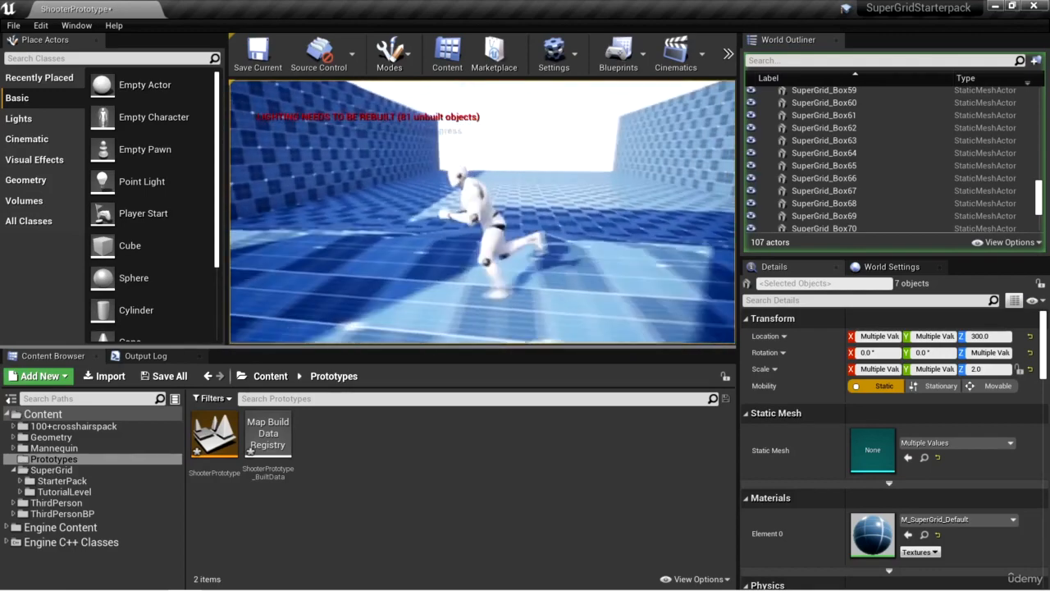
key(w)
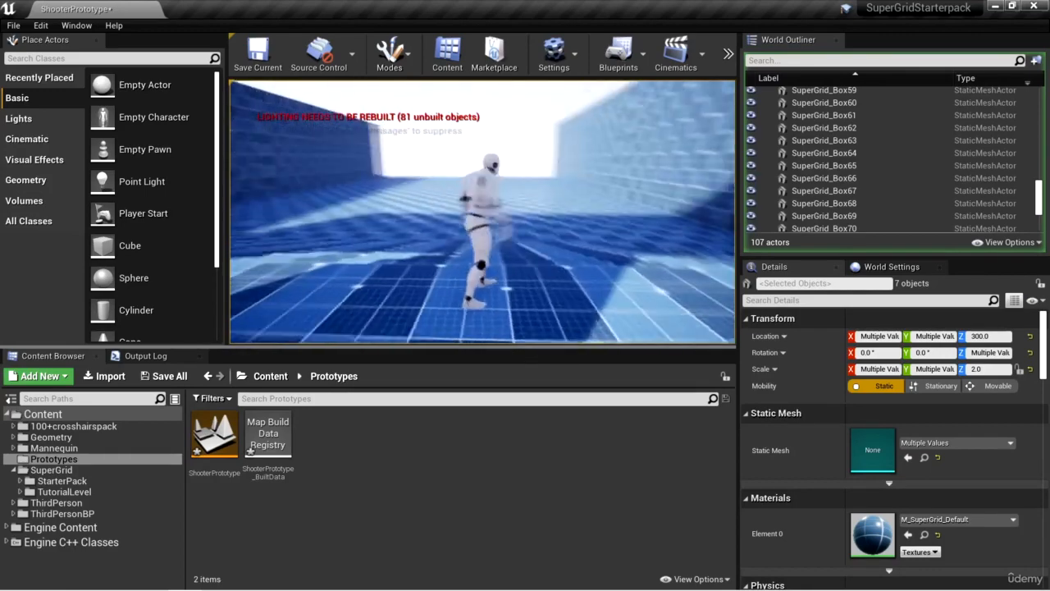
key(a)
key(w)
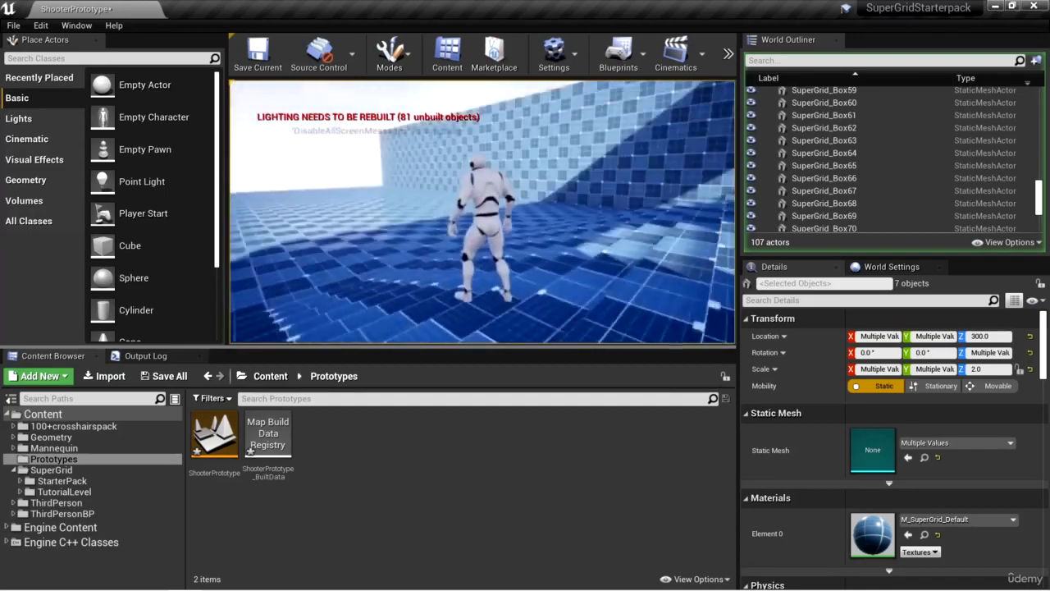
key(Escape)
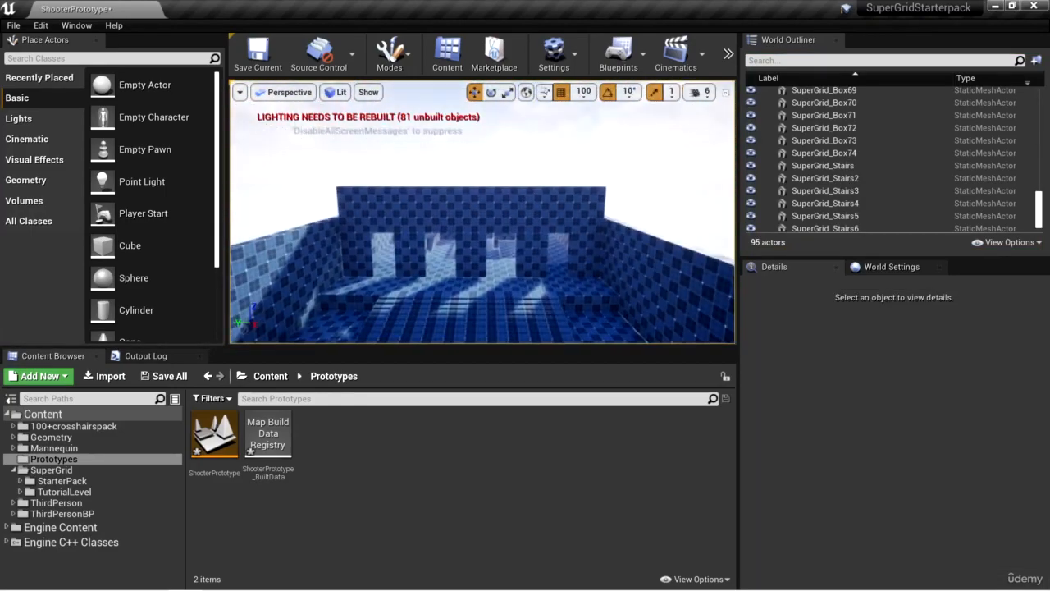
- Group the five pillars of the windowed wall together with the long wall box above them
click(584, 254)
ctrl+click(534, 255)
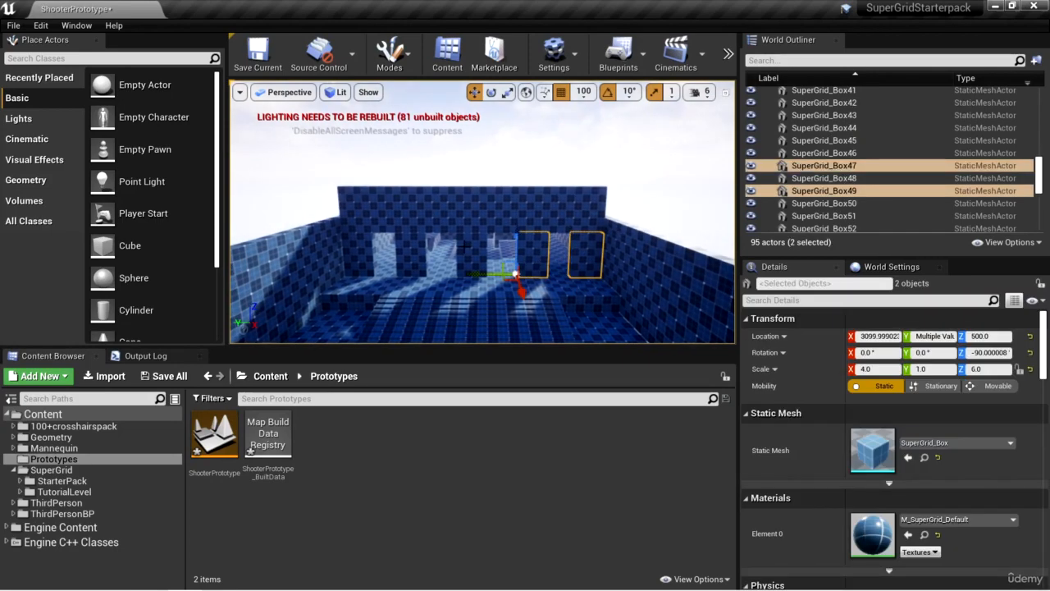
ctrl+click(472, 254)
ctrl+click(405, 248)
ctrl+click(358, 256)
ctrl+click(491, 208)
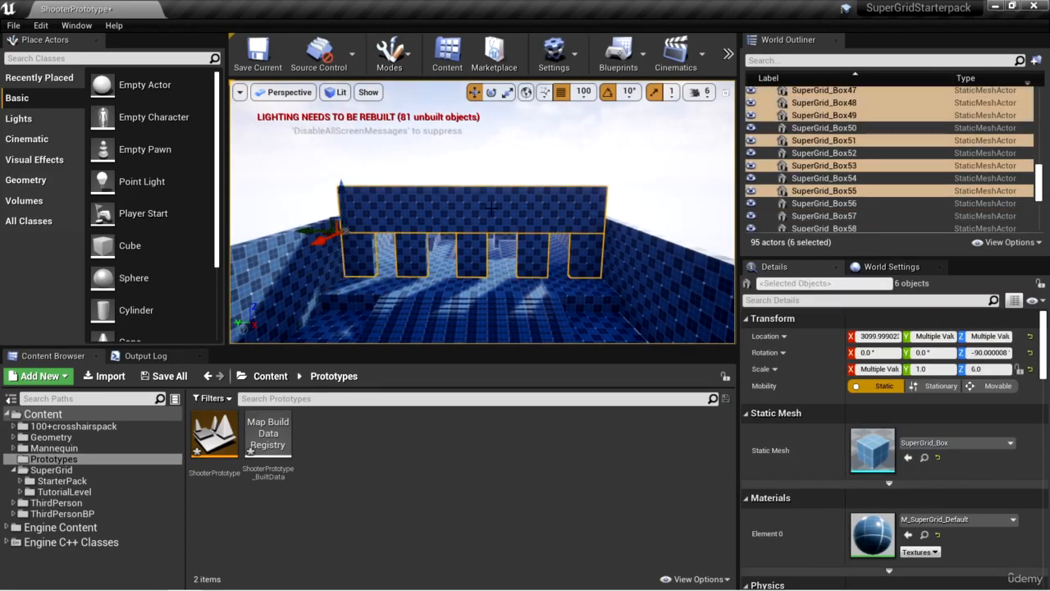
right_click(458, 218)
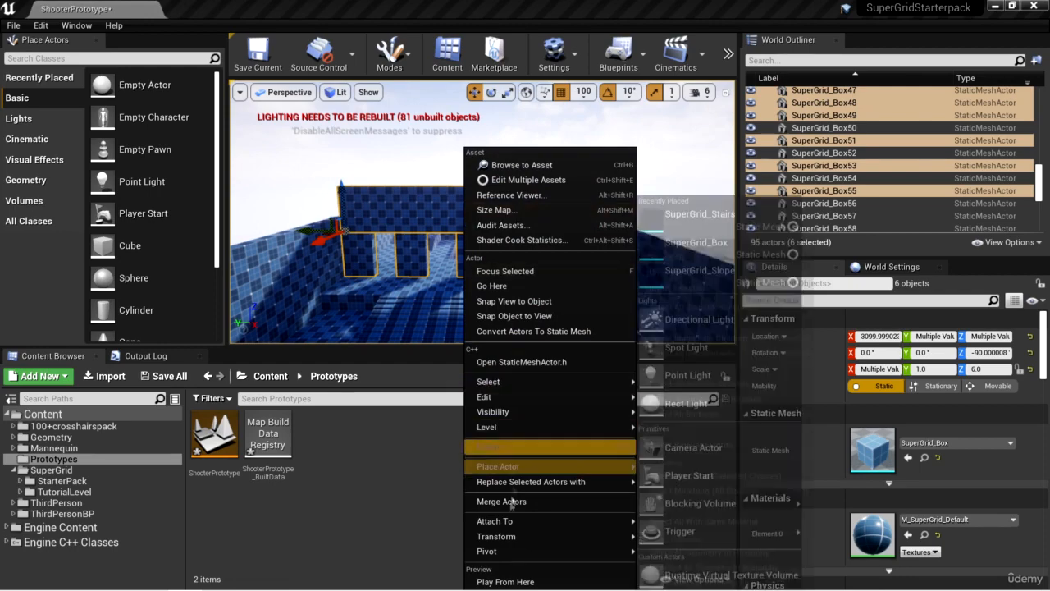
click(507, 445)
- Duplicate the grouped windowed wall into the second room and rotate the copy to a Z rotation of -180°
right_drag(526, 313, 665, 329)
alt+drag(377, 274, 622, 315)
key(e)
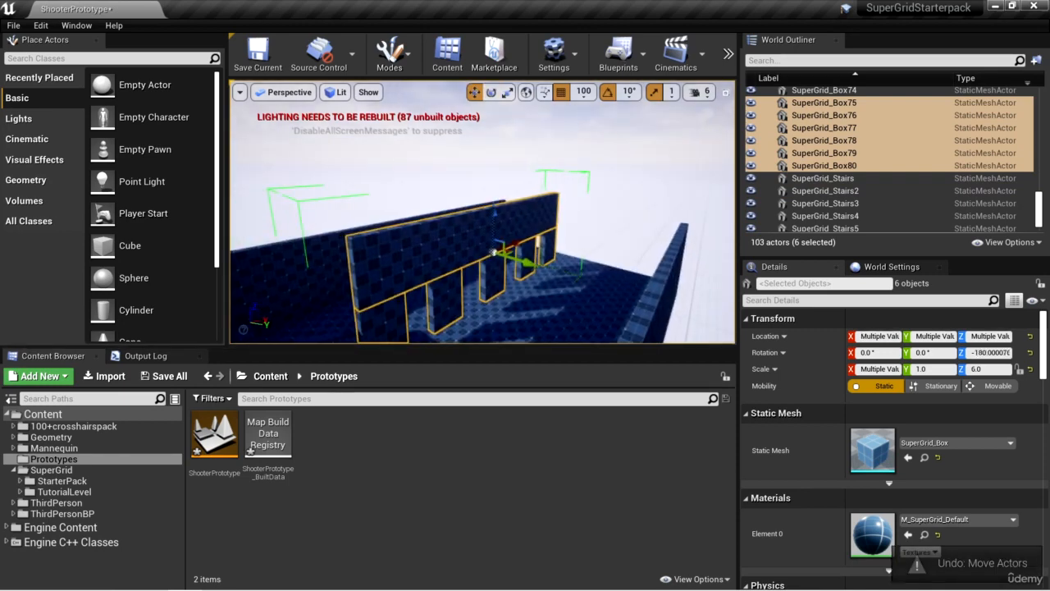
- Lower the rotated windowed wall onto the floor and shift it along Y so it runs parallel to the side wall, leaving a corridor
right_drag(508, 246, 548, 267)
drag(506, 173, 504, 193)
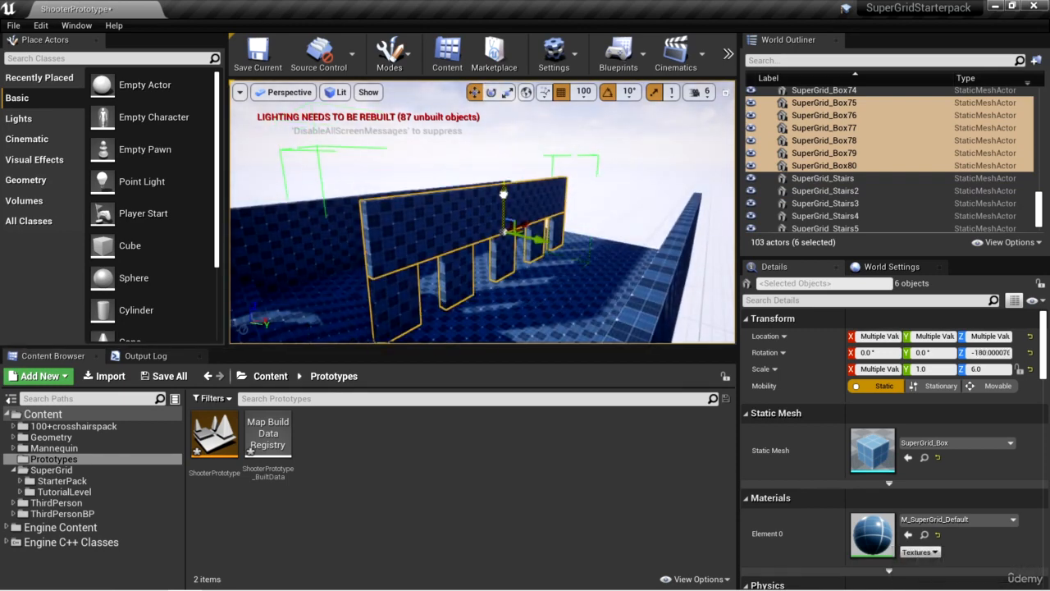
right_drag(503, 198, 551, 190)
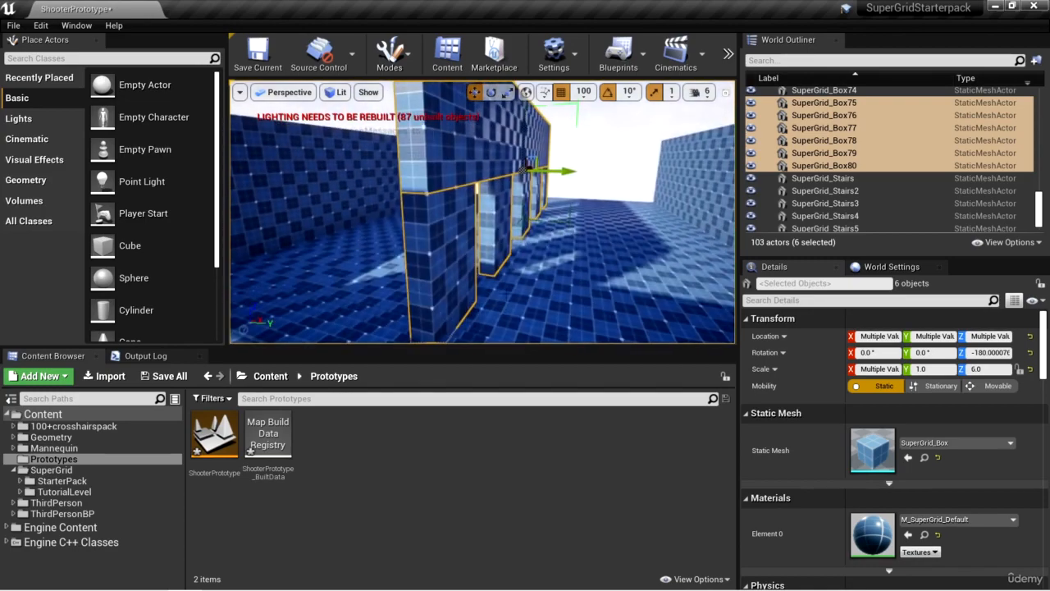
drag(558, 171, 495, 171)
mouse_move(482, 290)
right_down()
mouse_move(492, 289)
mouse_move(478, 274)
right_up()
drag(523, 156, 490, 155)
right_drag(490, 154, 502, 156)
key(f)
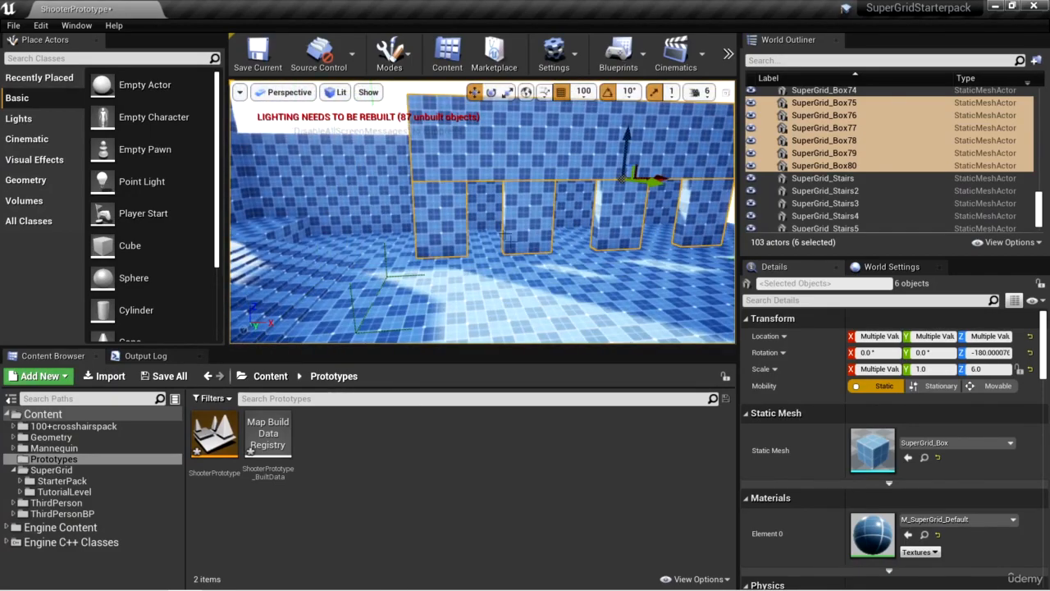
right_drag(506, 237, 504, 242)
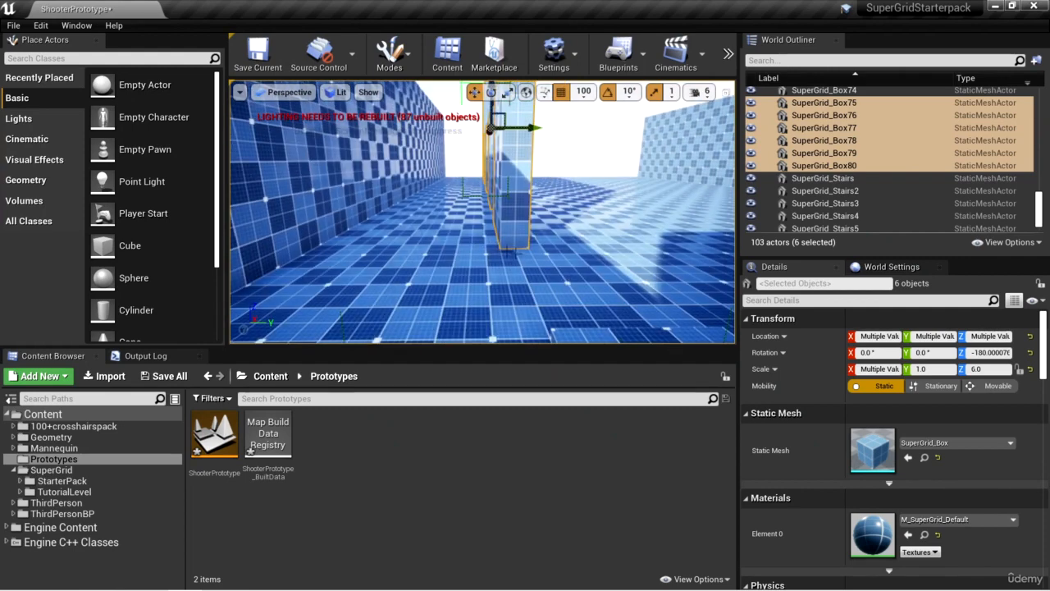
click(586, 92)
click(586, 159)
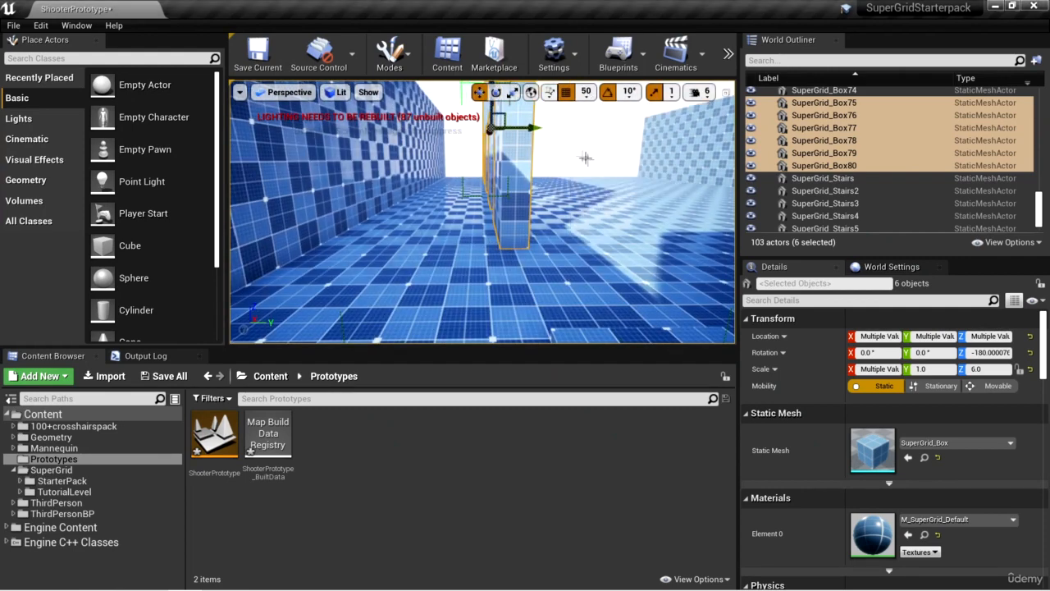
right_drag(567, 220, 559, 246)
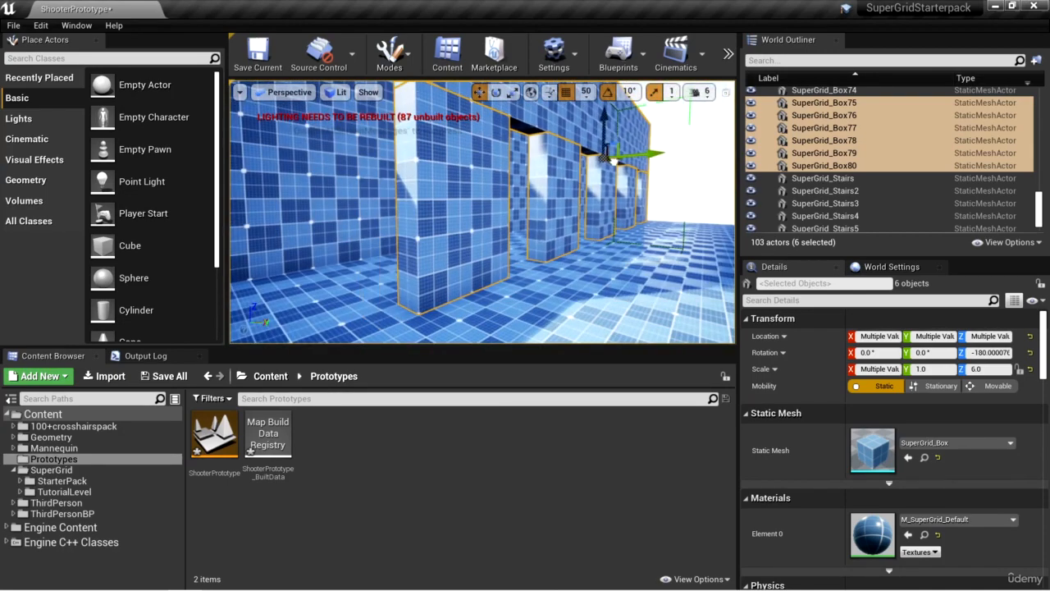
right_drag(613, 164, 617, 162)
click(586, 92)
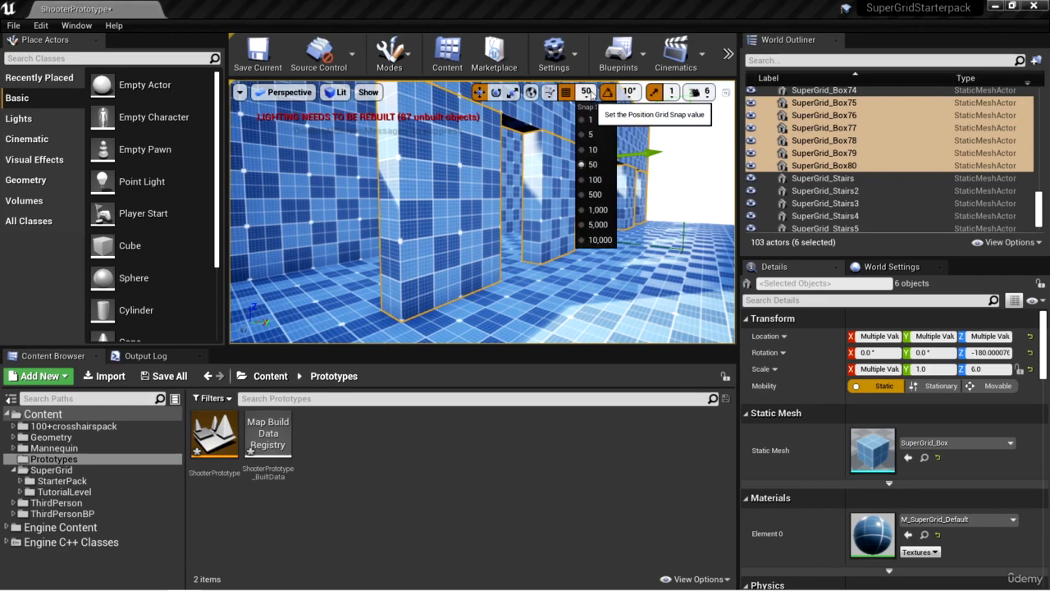
click(601, 181)
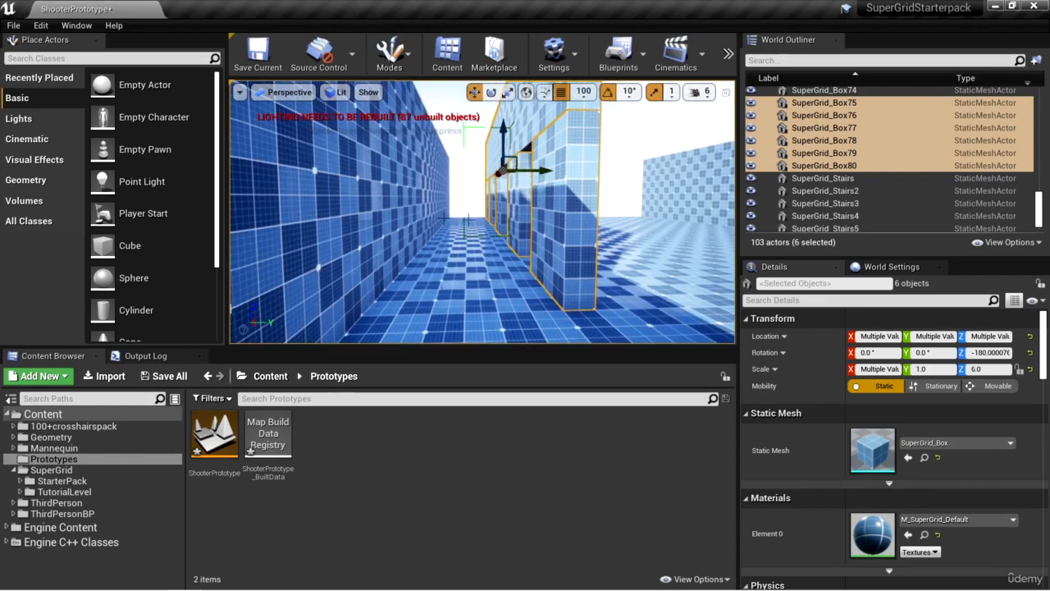
- Duplicate the rotated windowed wall across the room along Y and position the copy to leave a corridor beside the opposite side wall
alt+drag(544, 170, 596, 170)
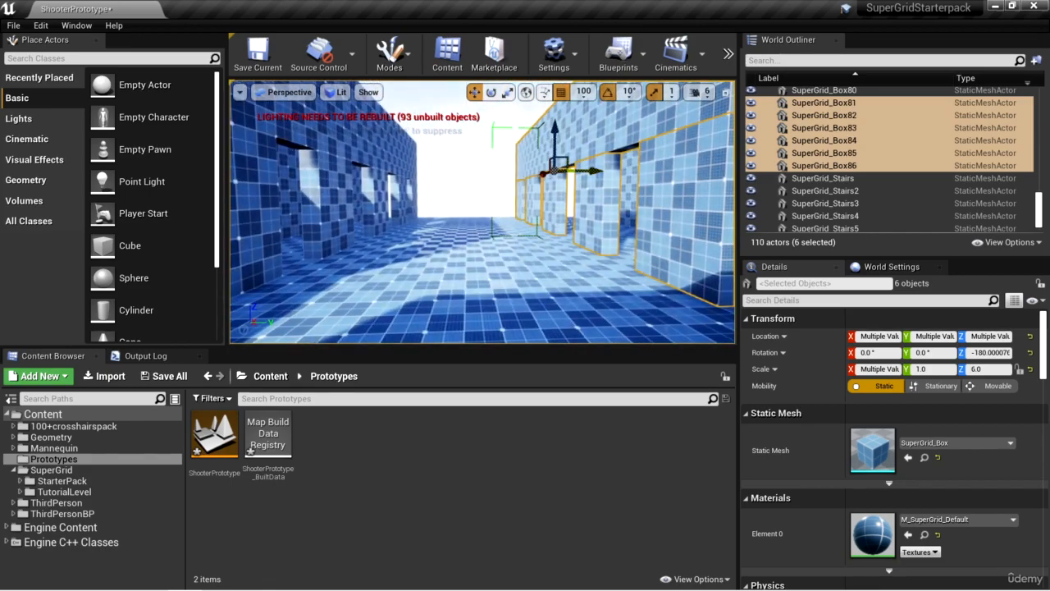
right_drag(597, 171, 588, 171)
drag(466, 171, 493, 172)
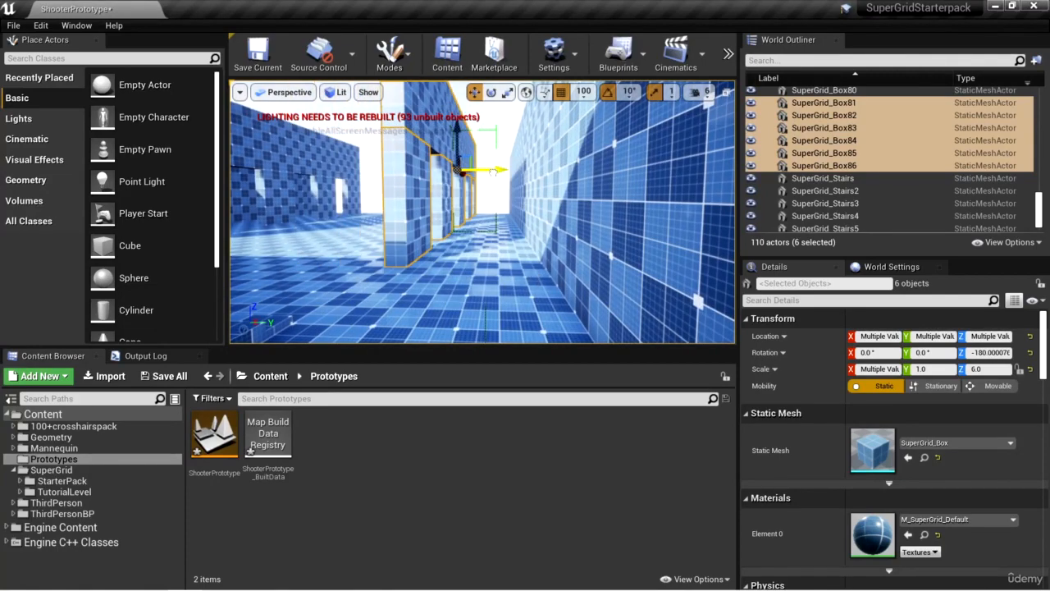
mouse_move(489, 308)
right_down()
mouse_move(456, 309)
mouse_move(492, 291)
right_up()
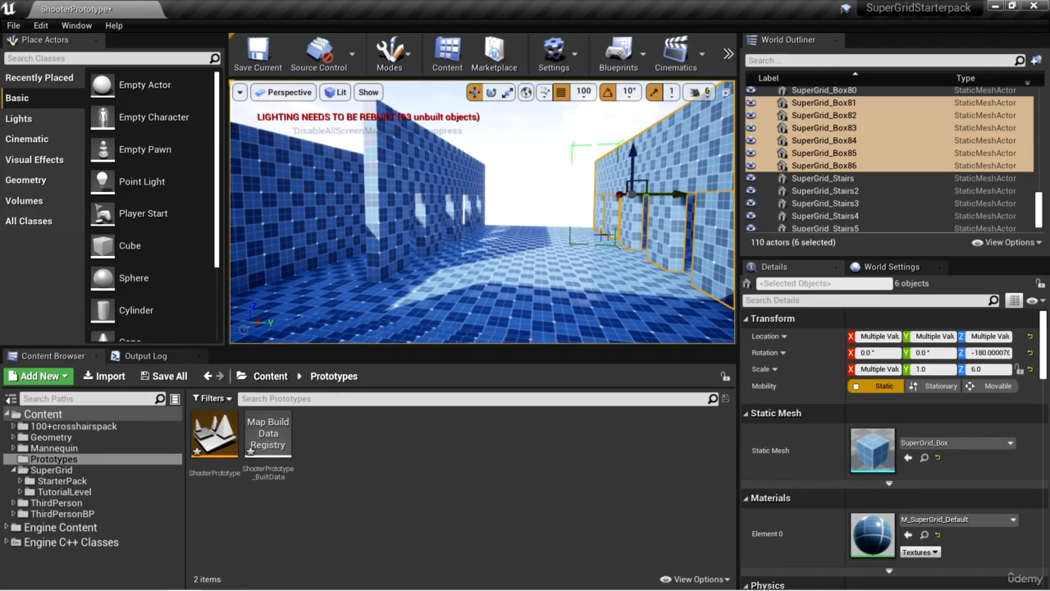
right_drag(587, 312, 511, 231)
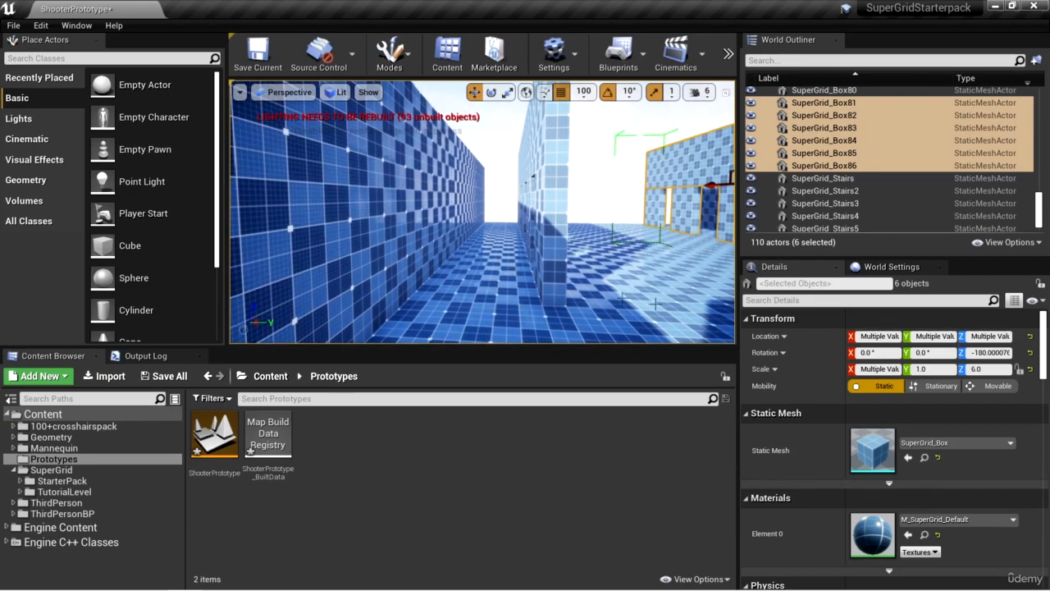
right_drag(655, 304, 552, 249)
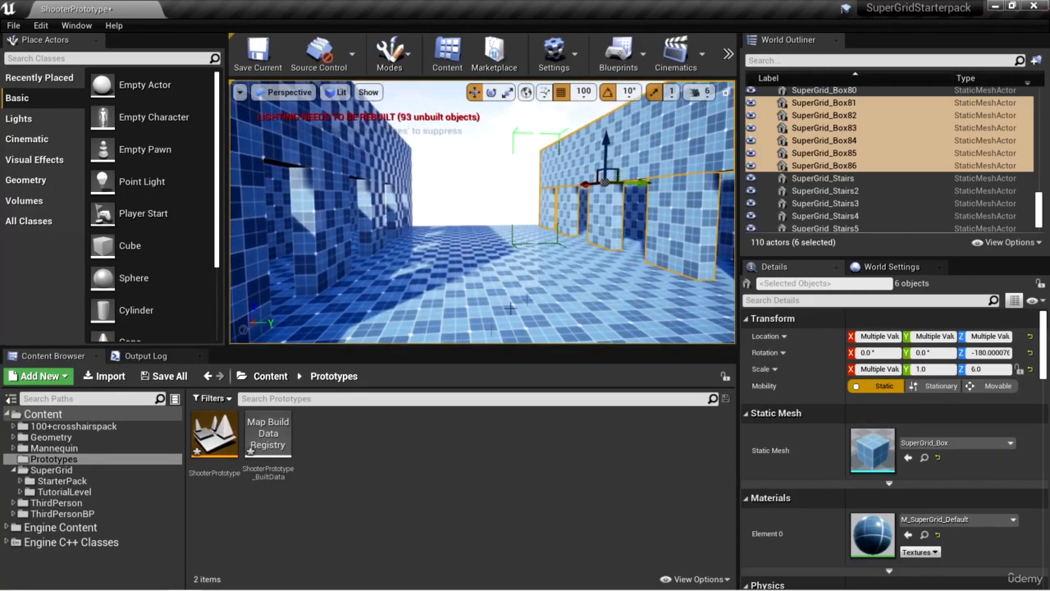
- Open the SuperGrid/StarterPack/Source/Meshes folder and bring the open floor between the two windowed walls into view
click(51, 470)
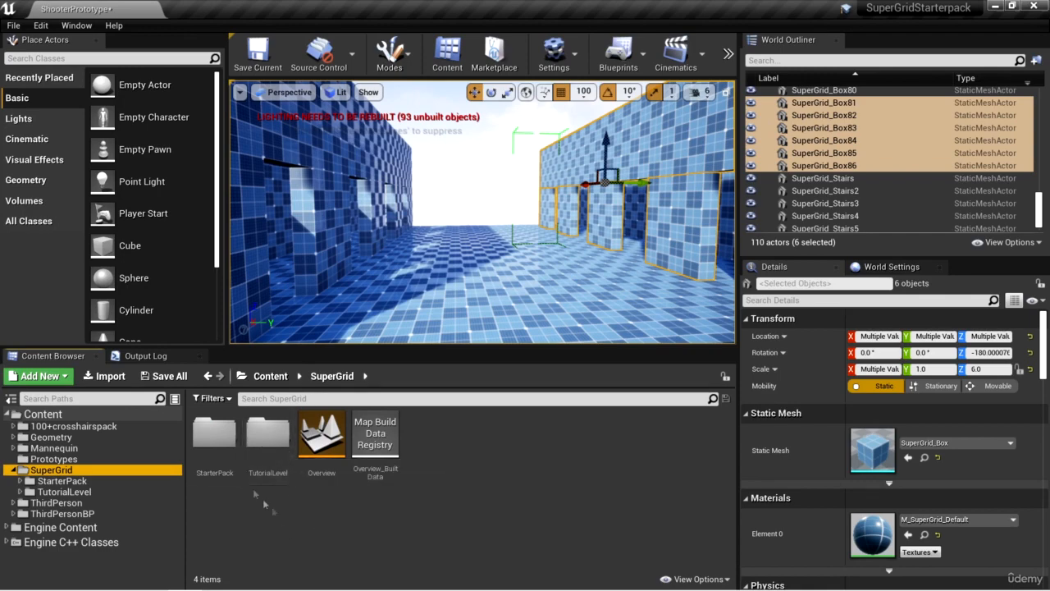
double_click(215, 439)
double_click(321, 435)
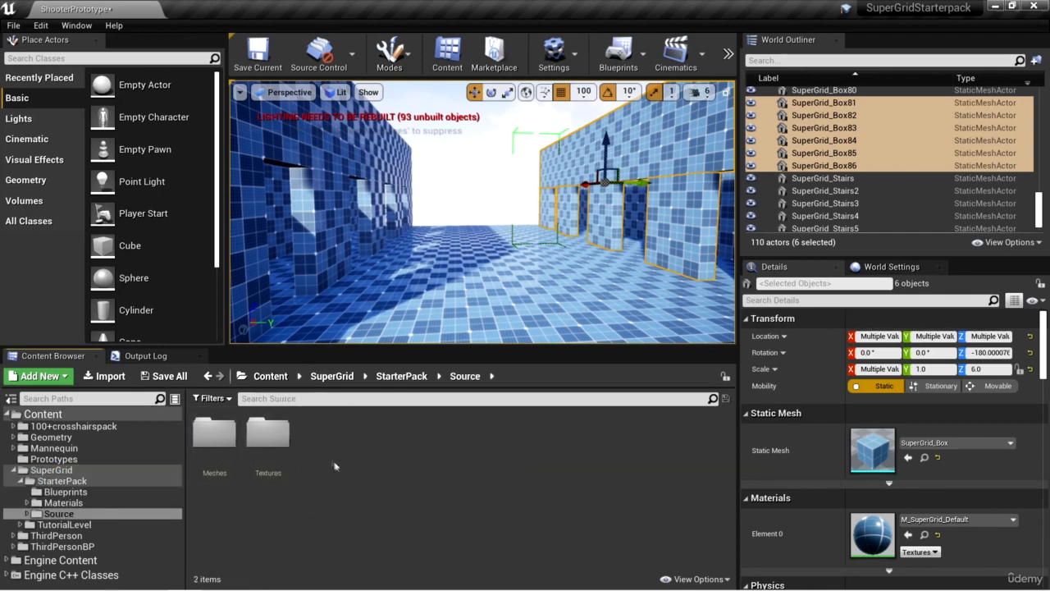
double_click(215, 435)
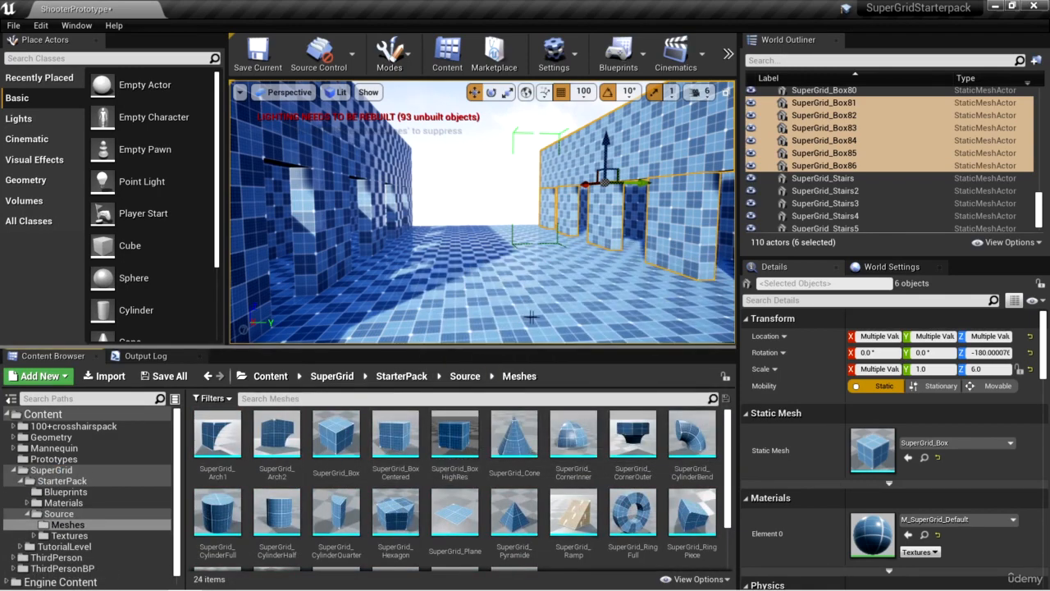
right_drag(563, 287, 480, 275)
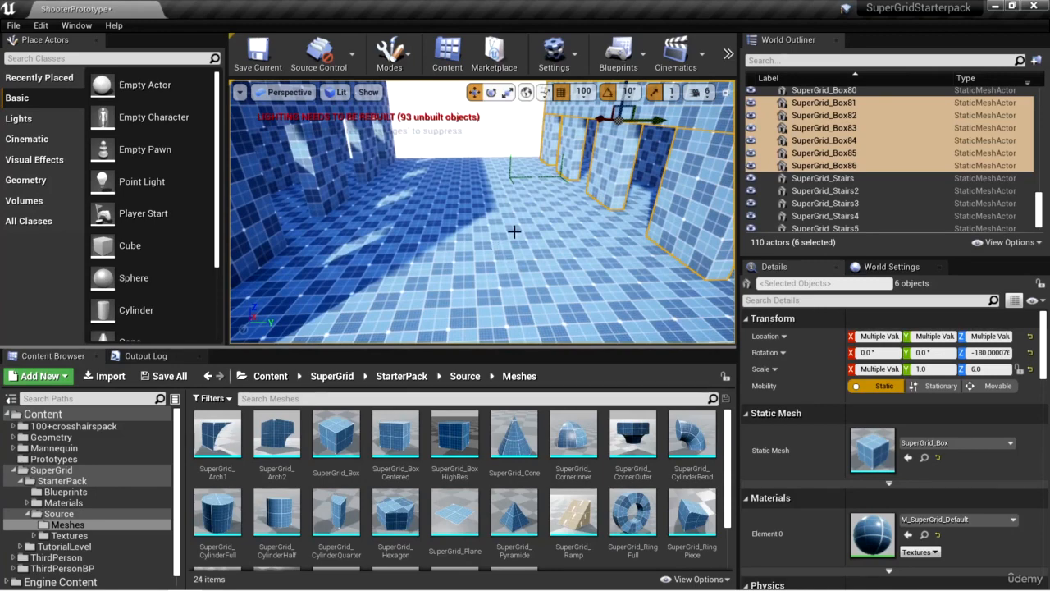
- Place a SuperGrid_Hexagon at X 5700, Y 0, Z 300 on the room's floor and scale it to 3, 3, 2
drag(396, 513, 479, 267)
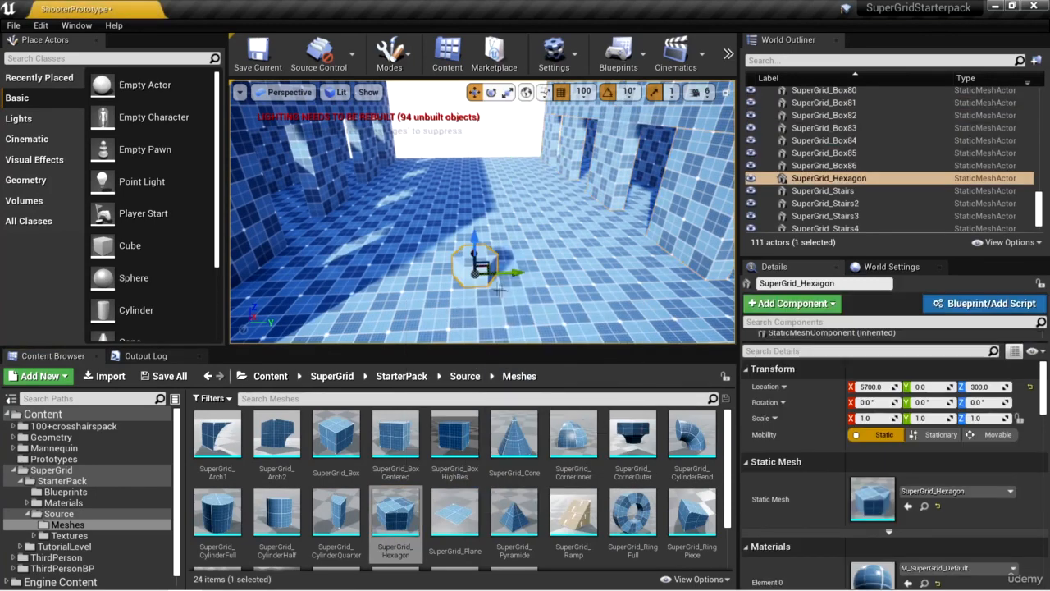
key(e)
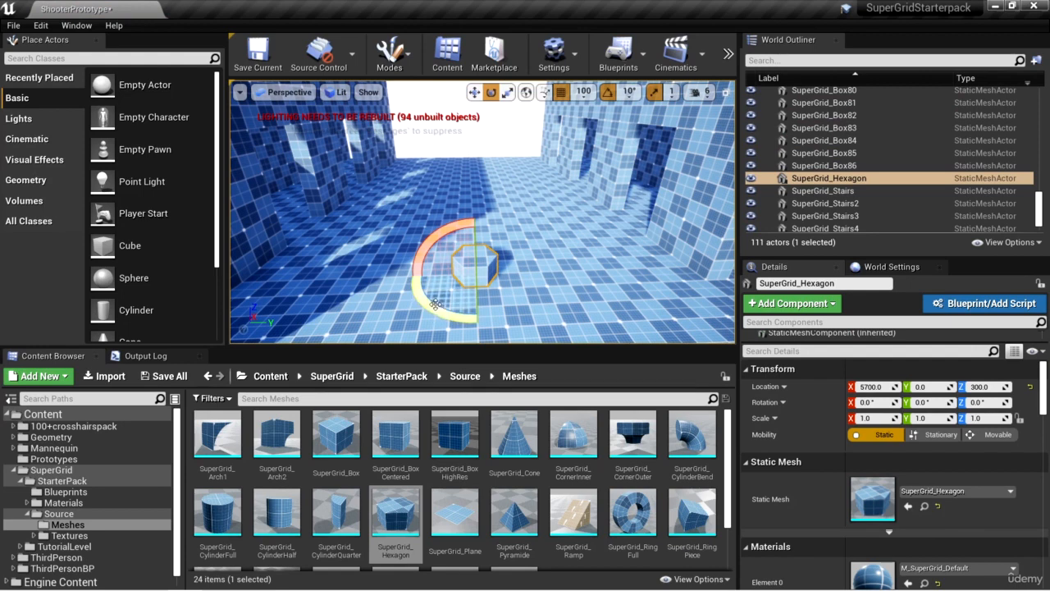
key(r)
drag(476, 274, 474, 230)
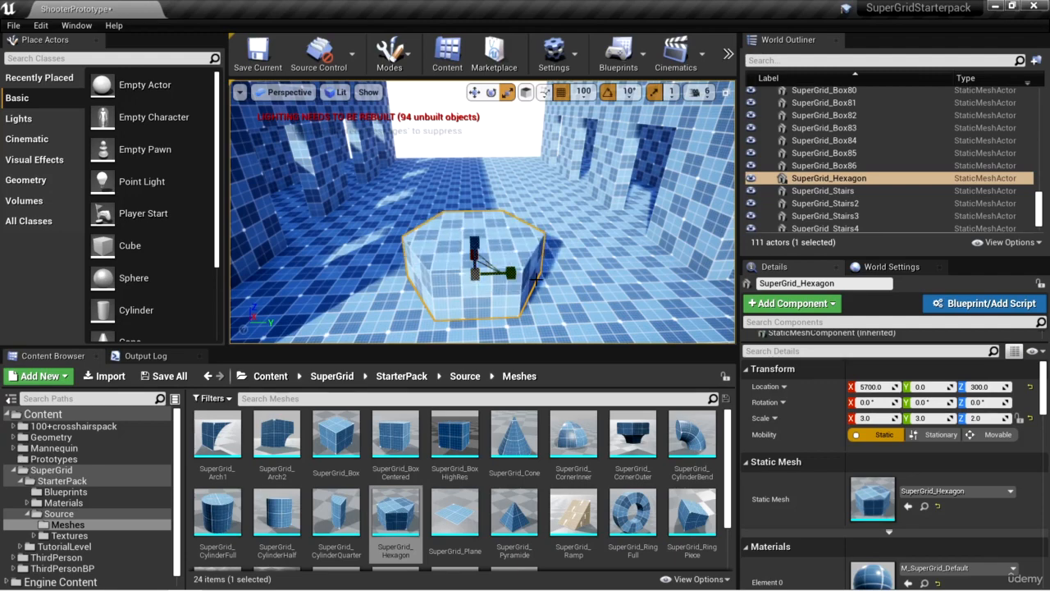
mouse_move(570, 306)
right_down()
mouse_move(566, 336)
mouse_move(558, 316)
right_up()
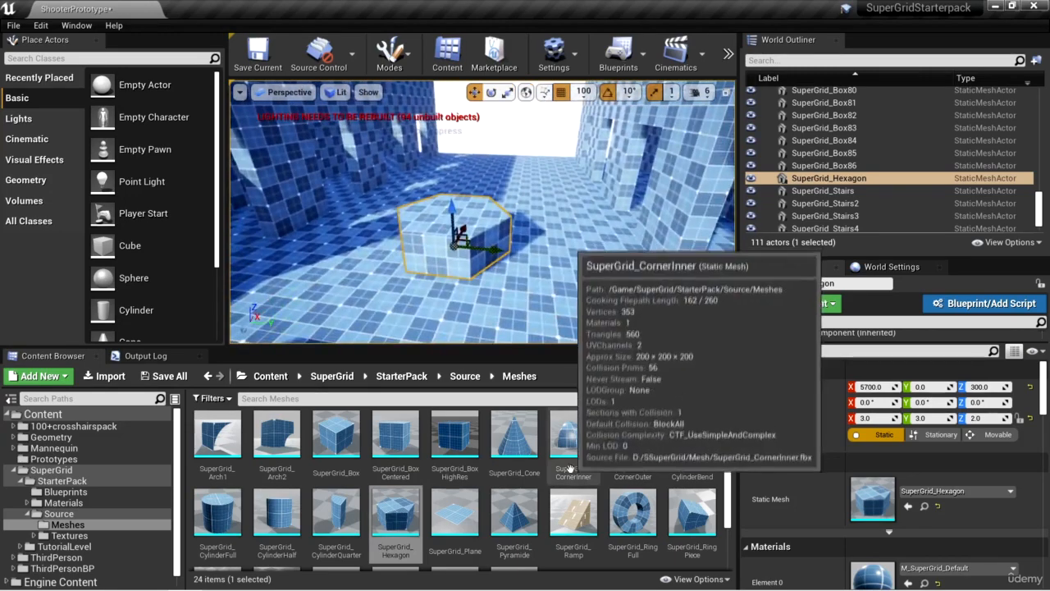
- Place a SuperGrid_Cone centred on top of the hexagon at Z 500 and scale it to 4, 4, 7
scroll(571, 472, down, 3)
scroll(594, 485, up, 2)
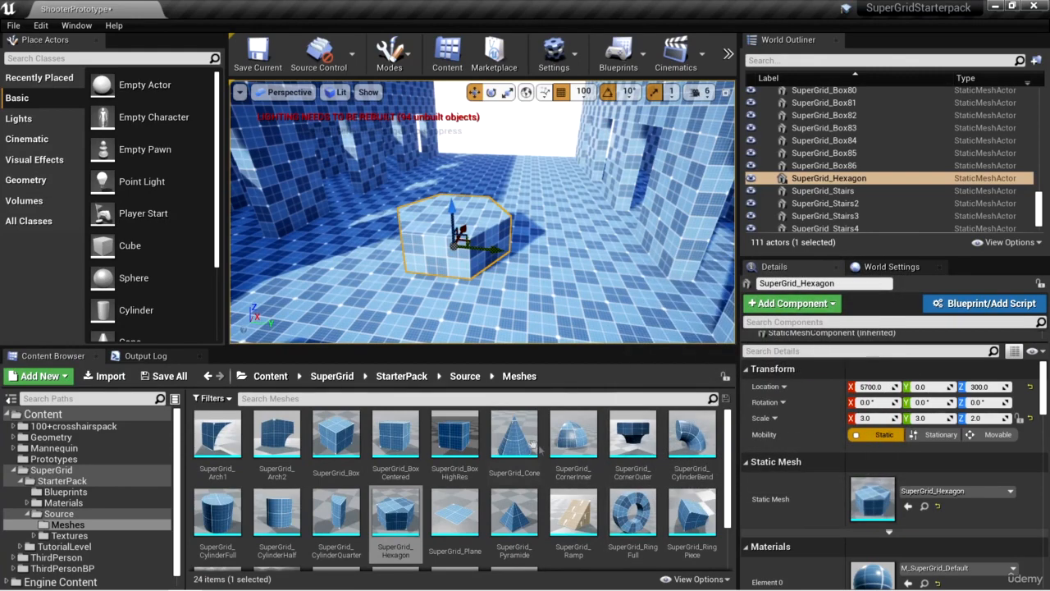
drag(514, 443, 456, 213)
right_drag(460, 217, 522, 282)
key(e)
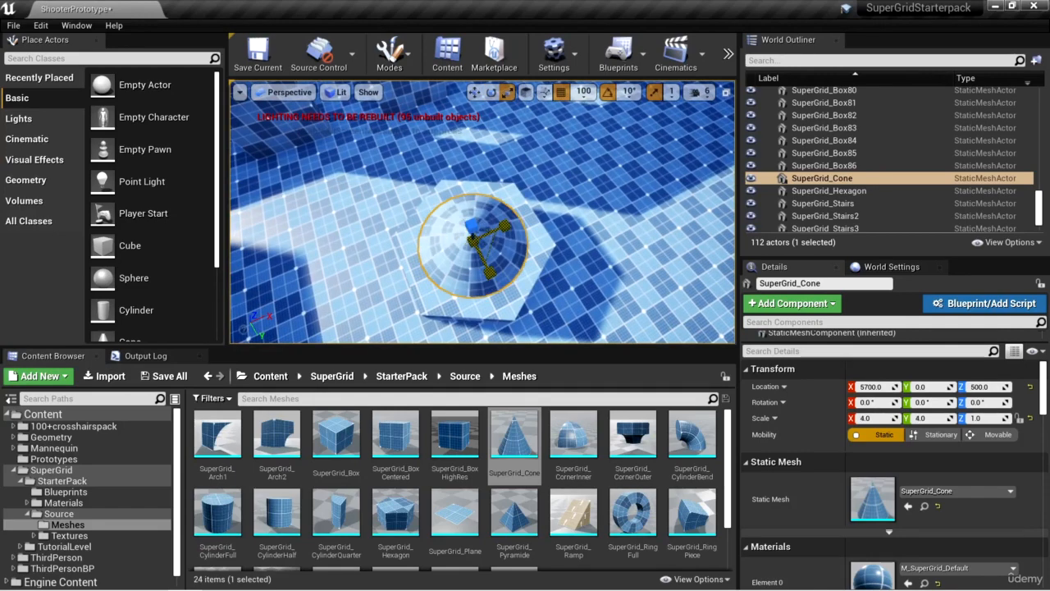
drag(473, 226, 474, 168)
key(s)
right_drag(566, 298, 566, 238)
right_drag(492, 213, 508, 252)
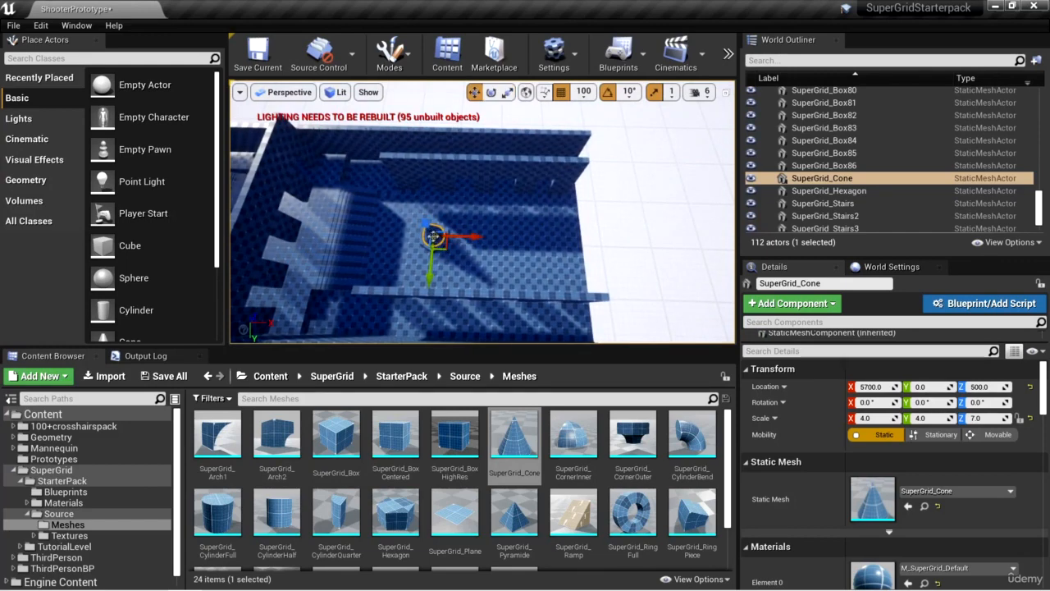
- Move the cone and hexagon together along X to 6600
ctrl+click(425, 242)
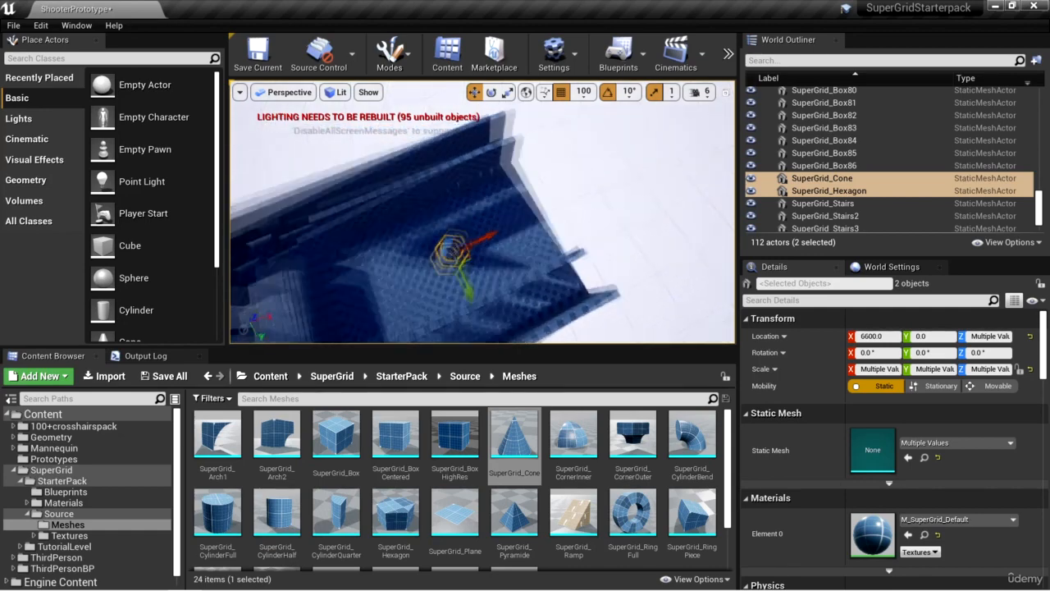
right_drag(482, 218, 486, 256)
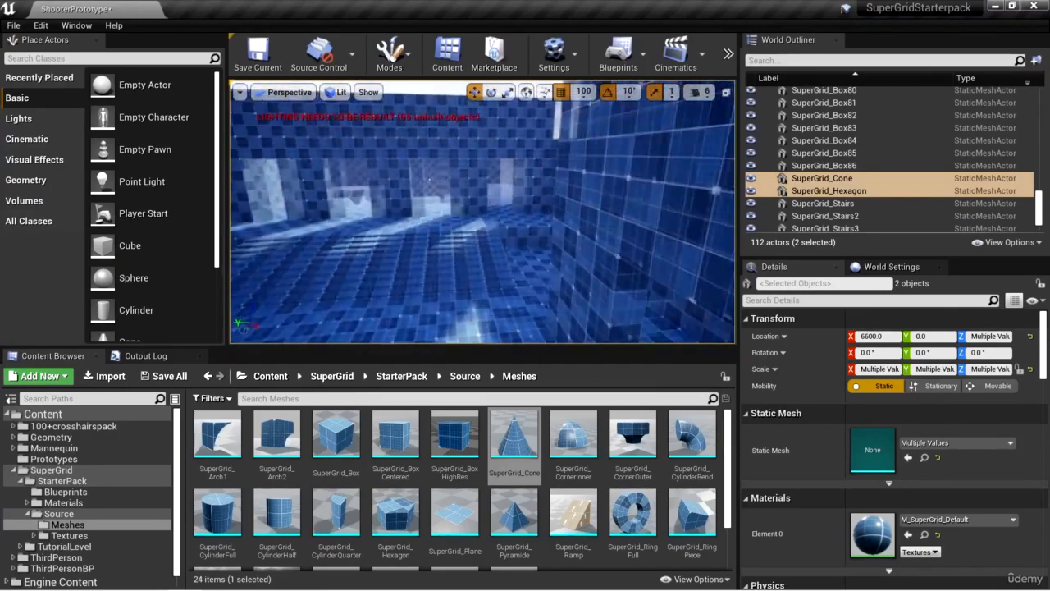
- Select the wide stairs and the two landing boxes beside the first windowed wall and duplicate them
right_drag(430, 180, 443, 189)
click(472, 264)
right_drag(472, 264, 448, 261)
ctrl+click(624, 228)
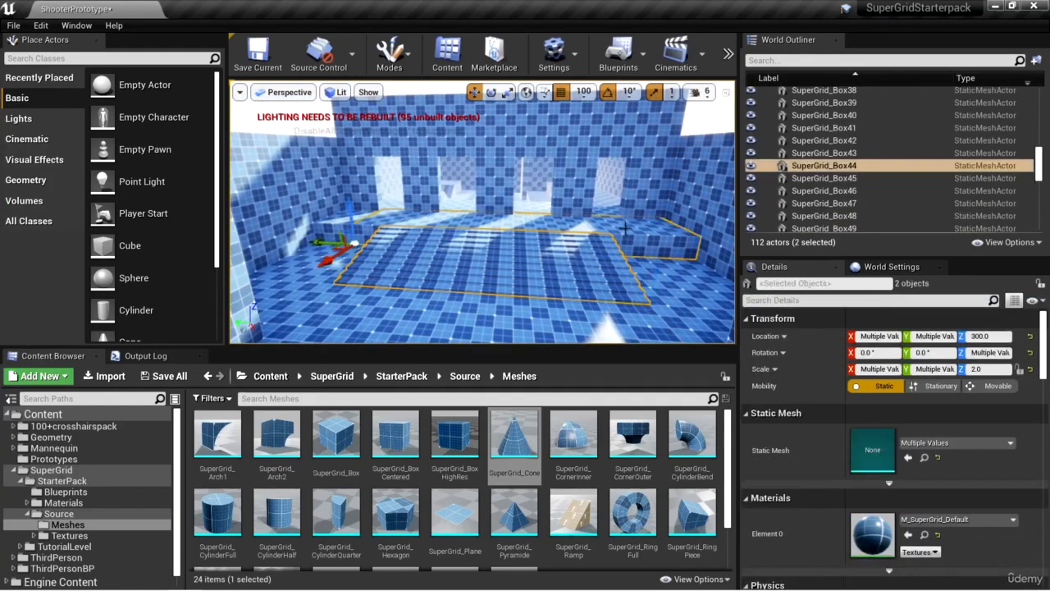
ctrl+click(334, 230)
alt+drag(364, 239, 361, 250)
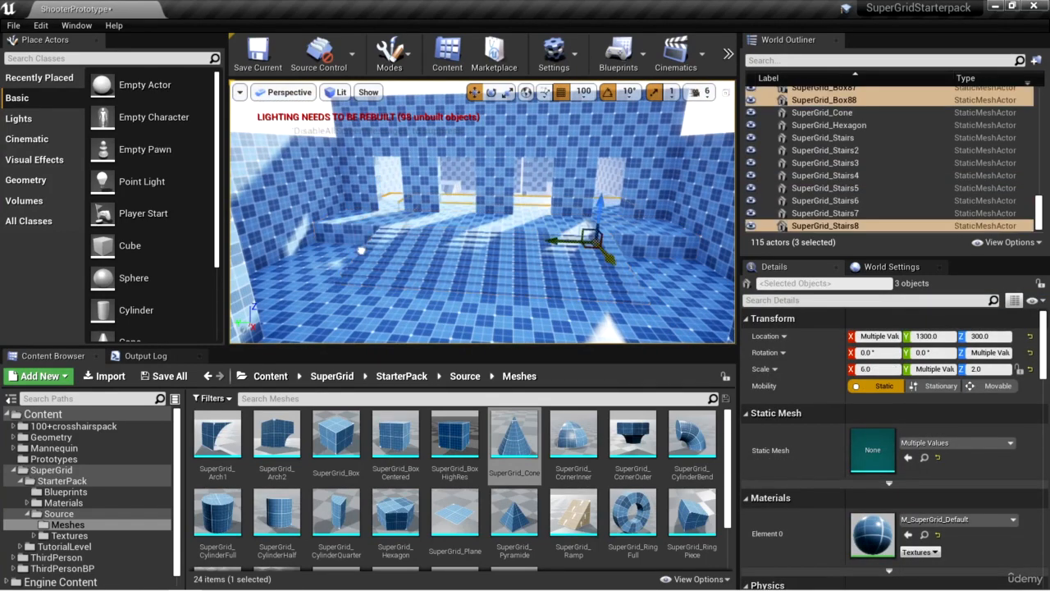
- Turn the duplicated stairs and landings to face back into the room and move them to the far end of the extended floor
key(f)
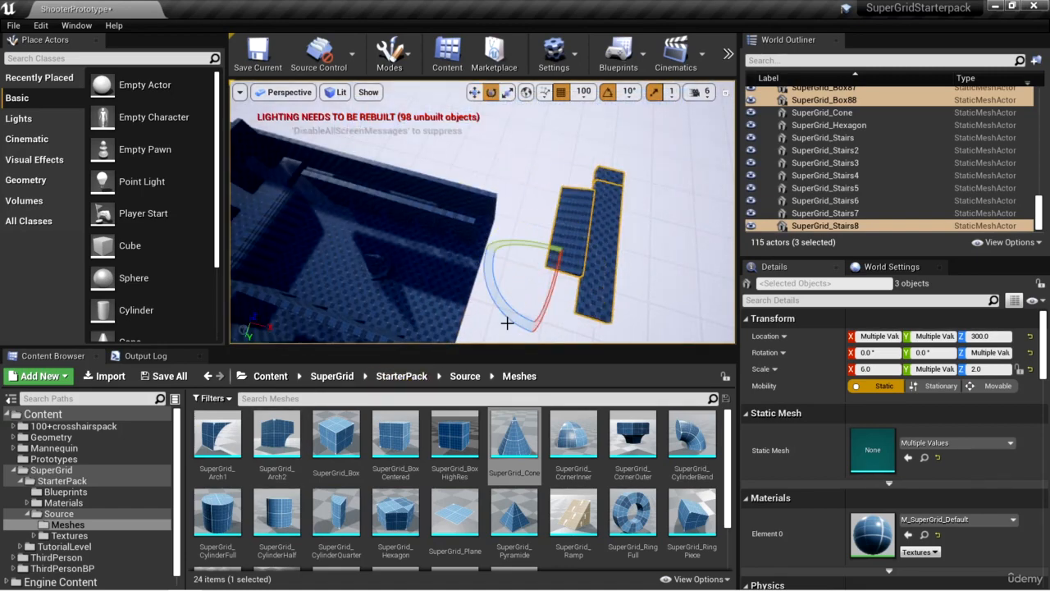
right_drag(644, 219, 584, 199)
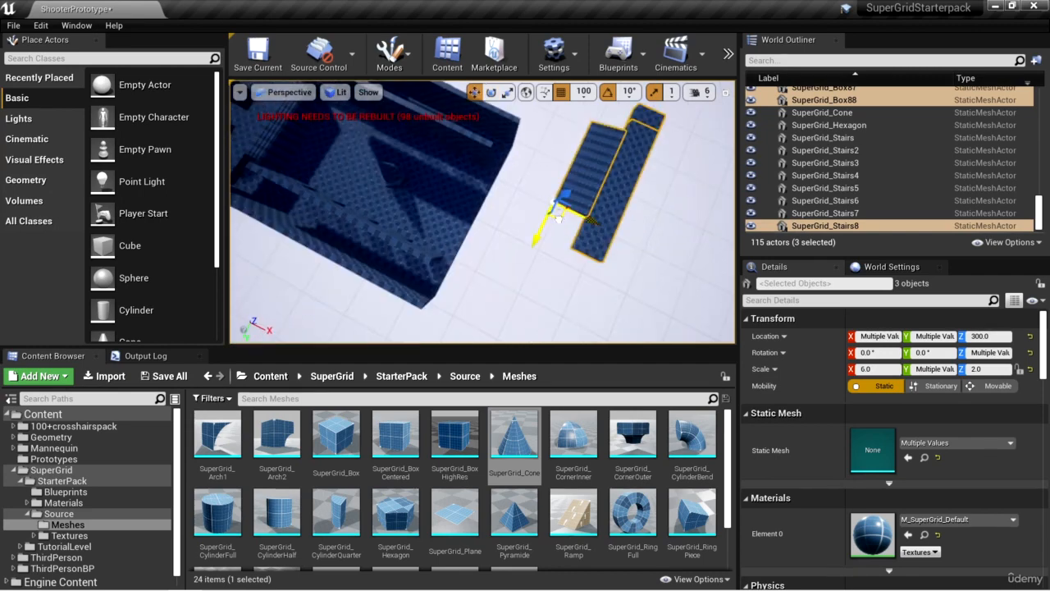
drag(559, 220, 436, 274)
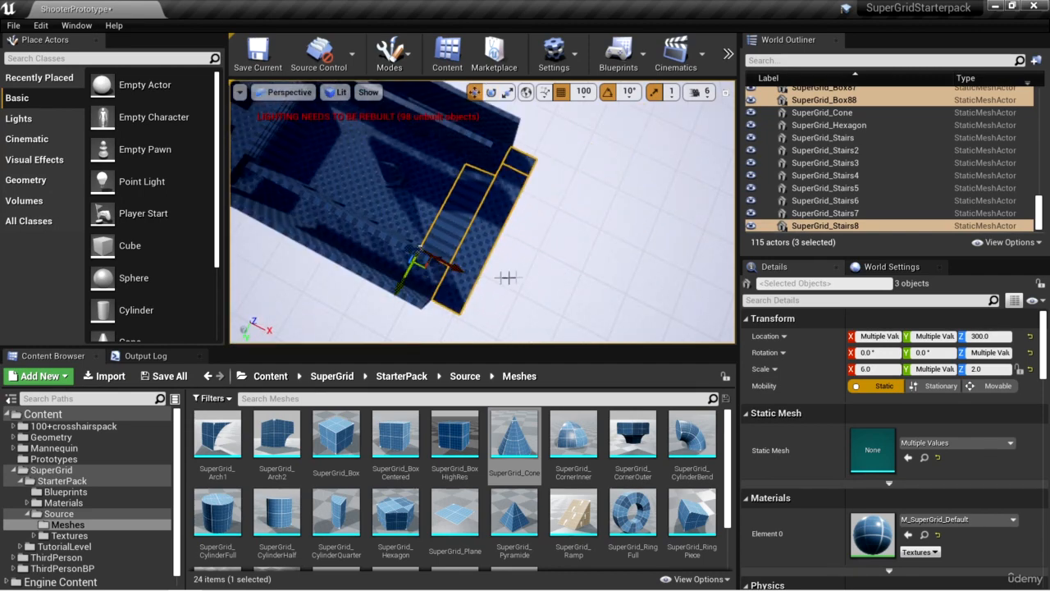
- Examine the repositioned stairs and landings at the far end of the extended floor from inside the room and from above
right_drag(508, 277, 705, 196)
key(w)
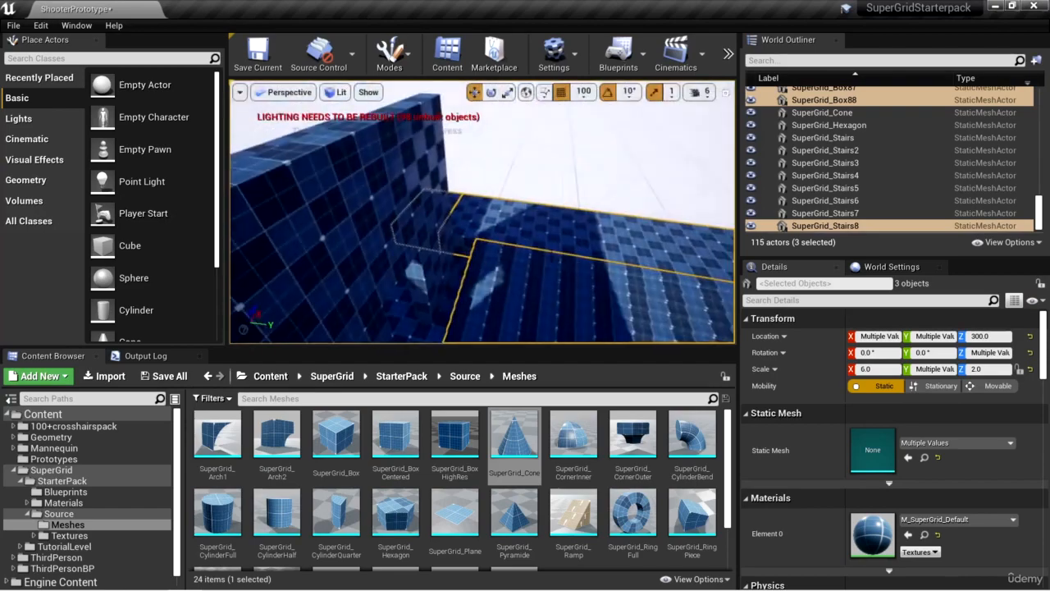
key(s)
right_drag(508, 213, 484, 246)
key(w)
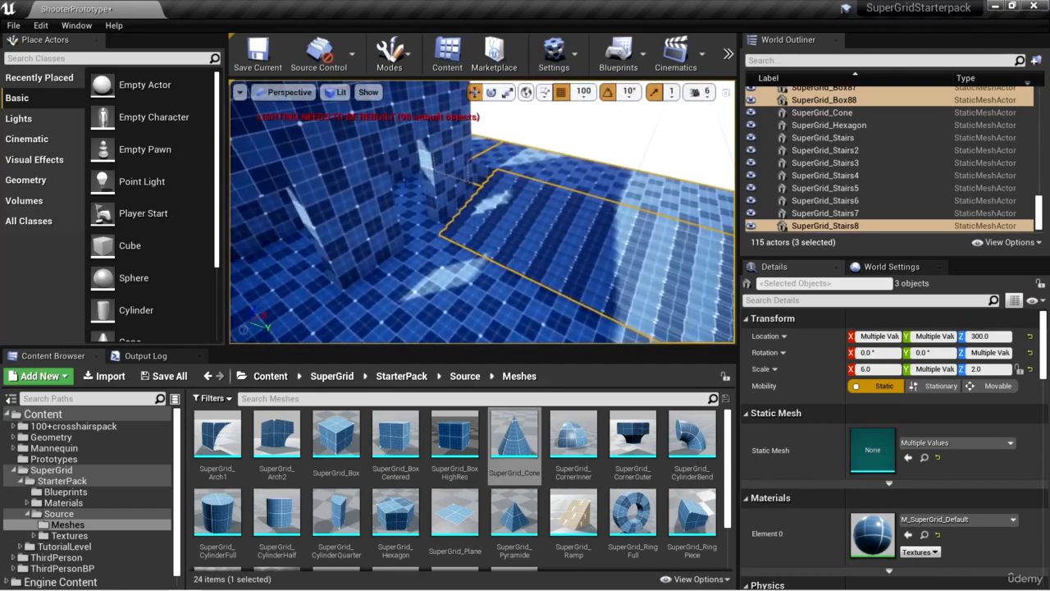
key(w)
right_drag(574, 268, 640, 238)
right_drag(483, 214, 529, 289)
key(s)
key(s)
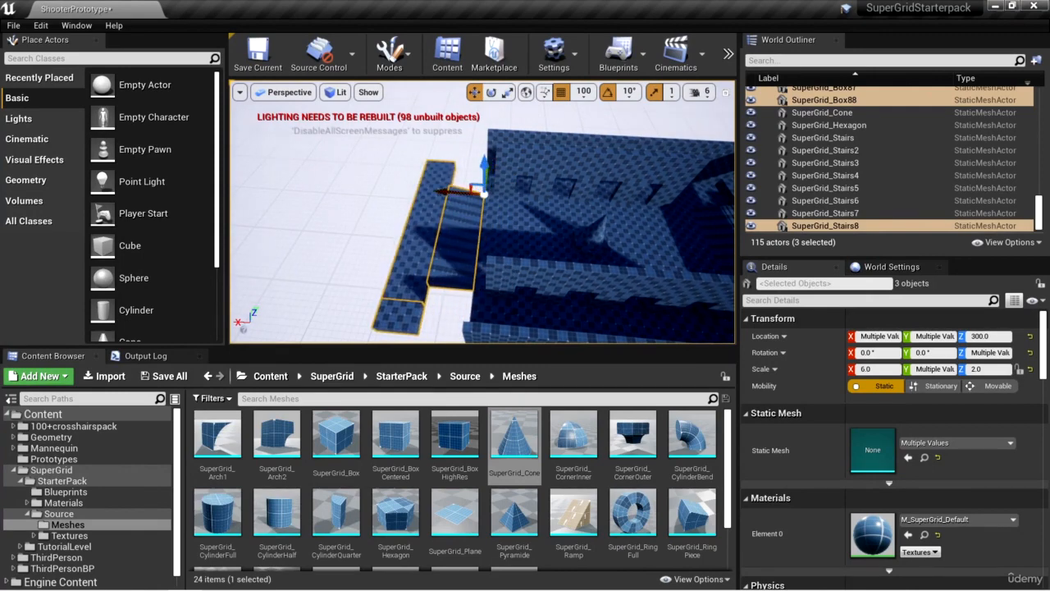
- Duplicate the floor box to X 8500 beneath the far stairs and landings, scaled to 34, 6, 2
click(493, 229)
alt+drag(472, 174, 447, 174)
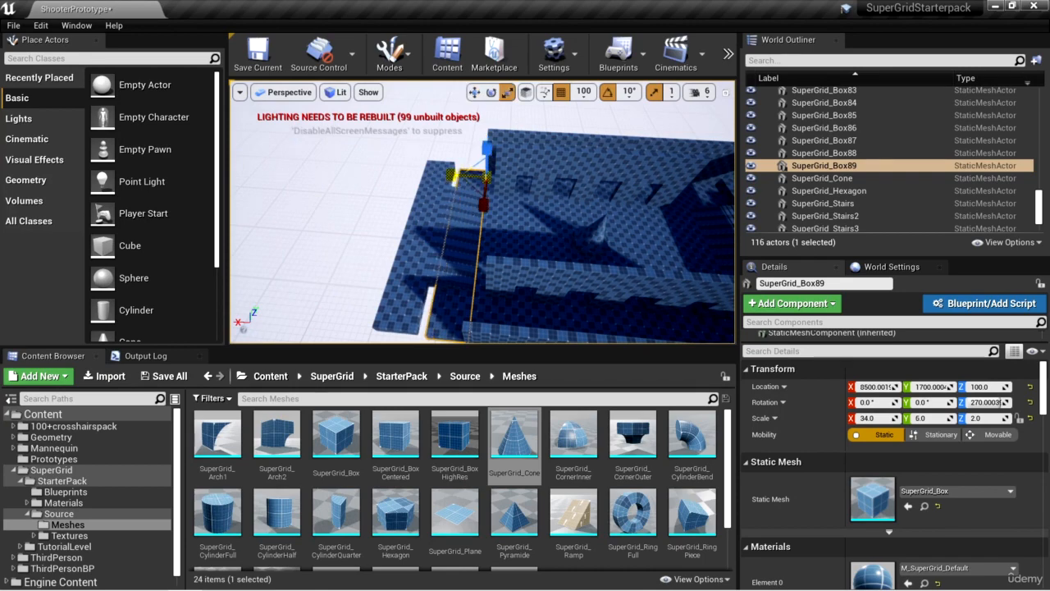
right_drag(451, 175, 533, 152)
- Duplicate the last four-box section of each side wall along X so both walls extend alongside the far stairs and landings
click(616, 197)
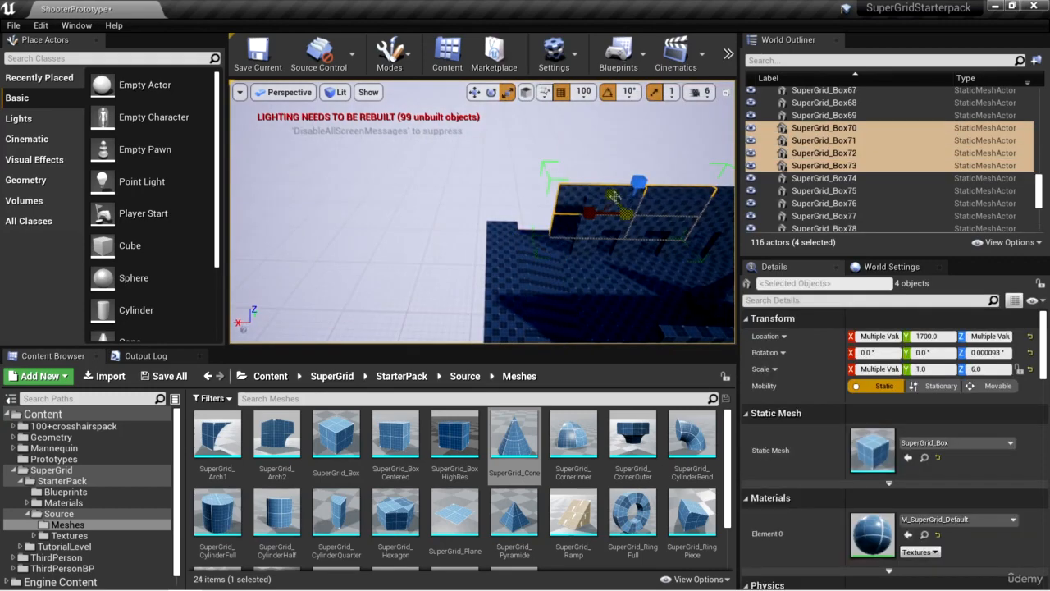
key(w)
alt+drag(582, 214, 442, 210)
right_drag(460, 208, 616, 214)
click(460, 198)
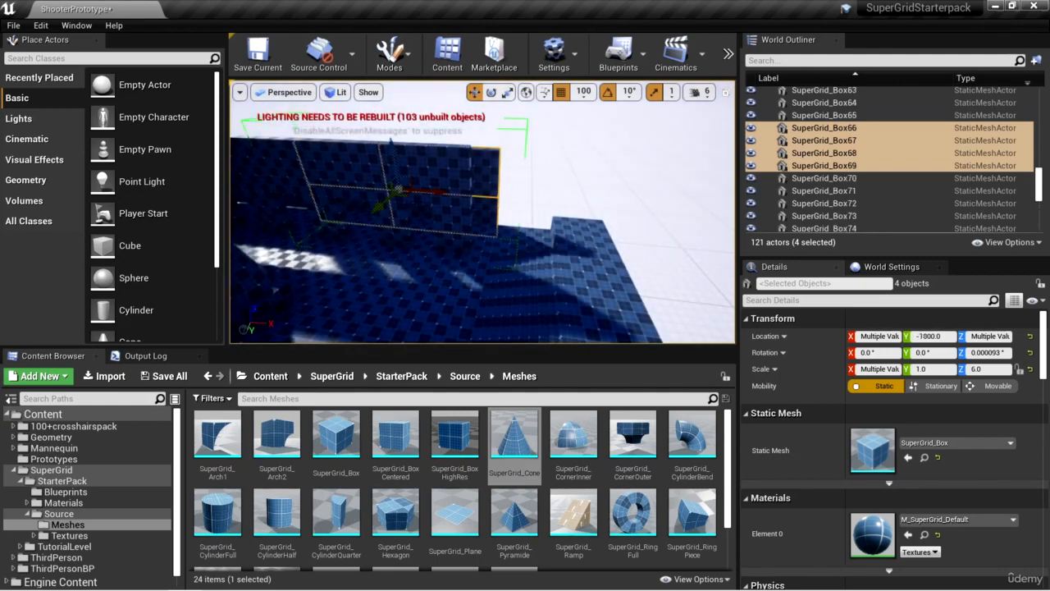
alt+drag(433, 192, 653, 214)
- Duplicate the wide stairs at the far end, place the copy beyond the landing at X 9800, Z 500, and adjust its scale
right_drag(653, 213, 837, 214)
right_drag(427, 238, 588, 283)
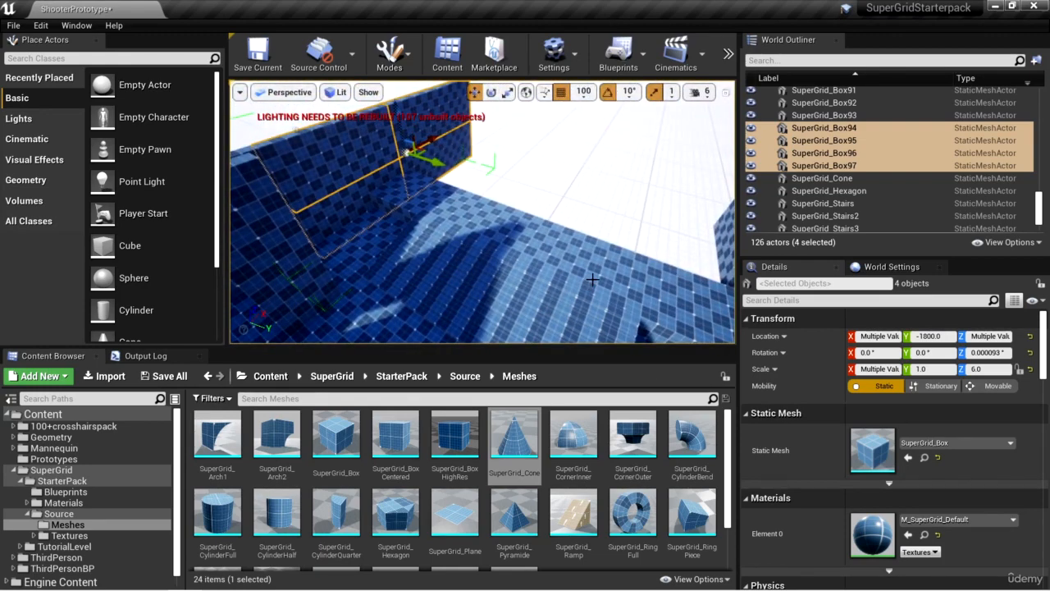
right_drag(592, 238, 540, 285)
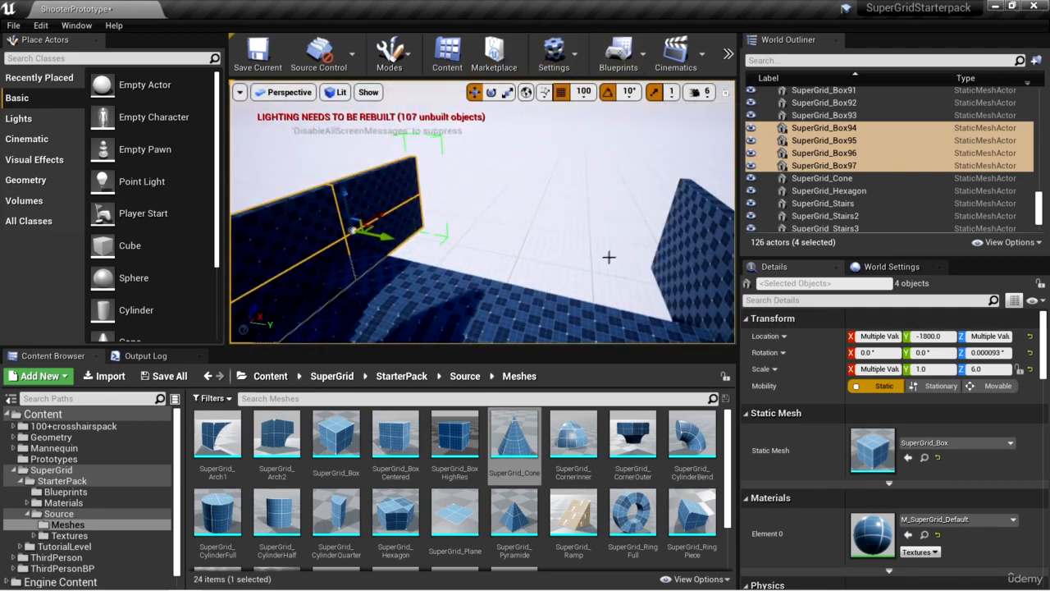
right_drag(599, 255, 552, 284)
click(531, 255)
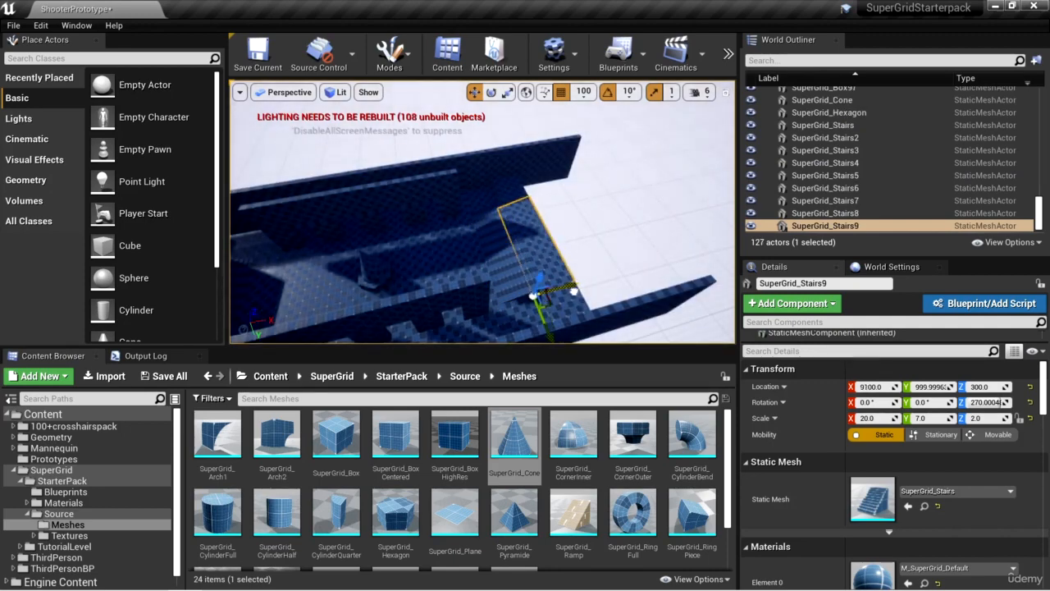
drag(540, 278, 547, 256)
right_drag(594, 286, 602, 288)
drag(539, 261, 660, 283)
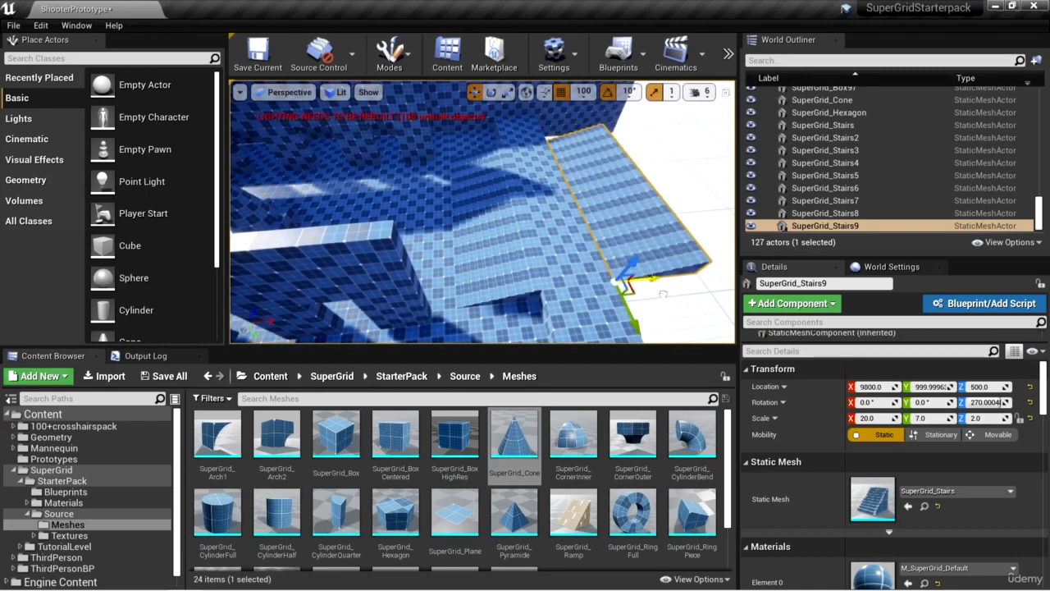
right_drag(660, 284, 591, 234)
key(r)
drag(573, 186, 568, 196)
key(w)
- Duplicate the landing box under the second stairs at X 9800, Y -1700, Z 300 and set its Y scale to 34 to span both walls
right_drag(568, 196, 543, 253)
click(504, 236)
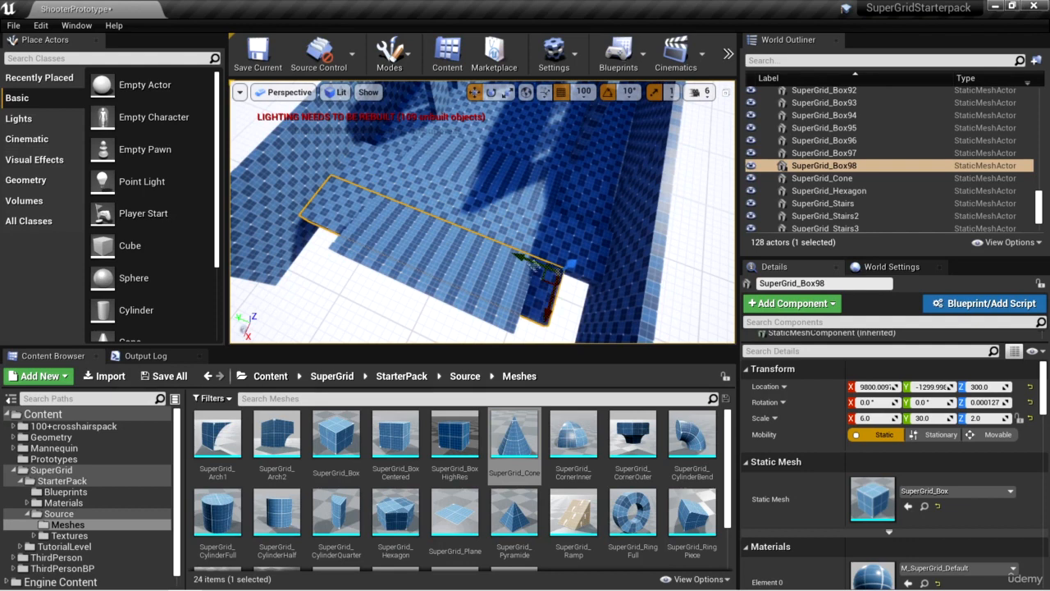
drag(532, 263, 558, 267)
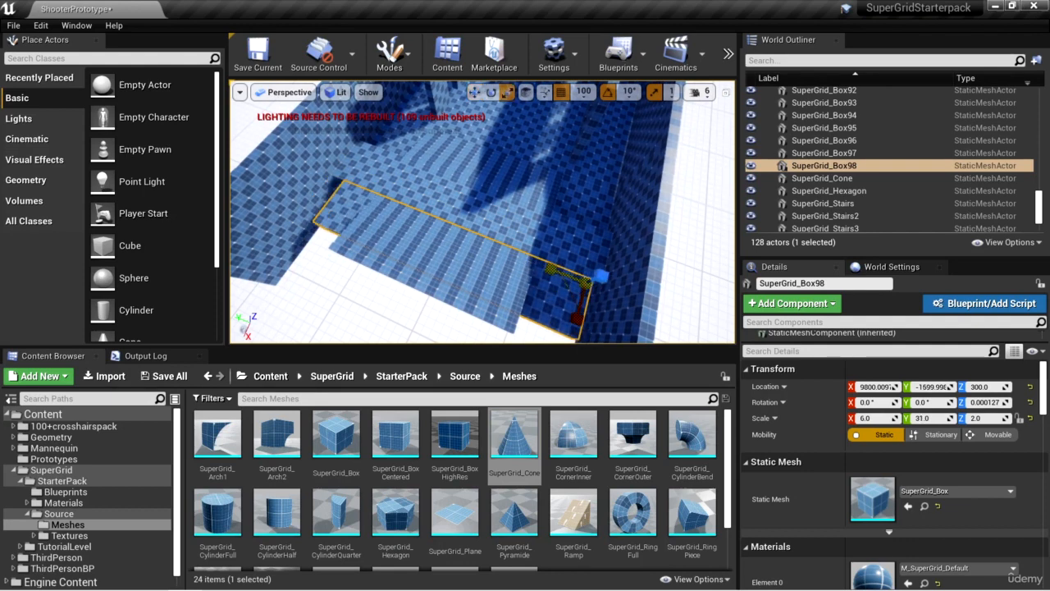
right_drag(526, 294, 525, 292)
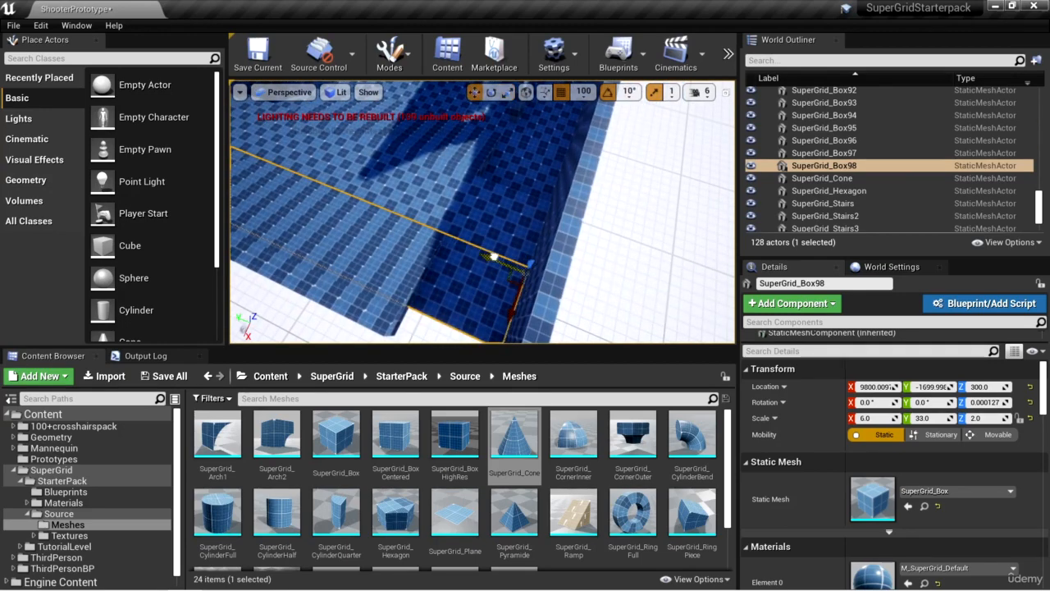
right_drag(494, 257, 595, 238)
key(r)
drag(649, 225, 638, 224)
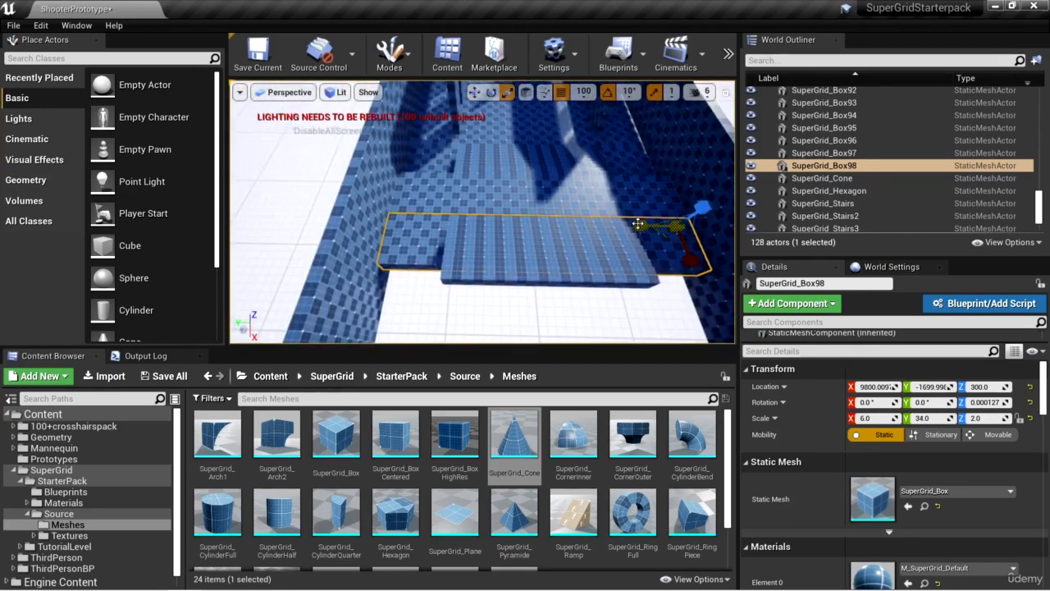
- Extend the box beneath the second stairs outward by setting its X scale to 14
key(w)
right_drag(625, 278, 608, 295)
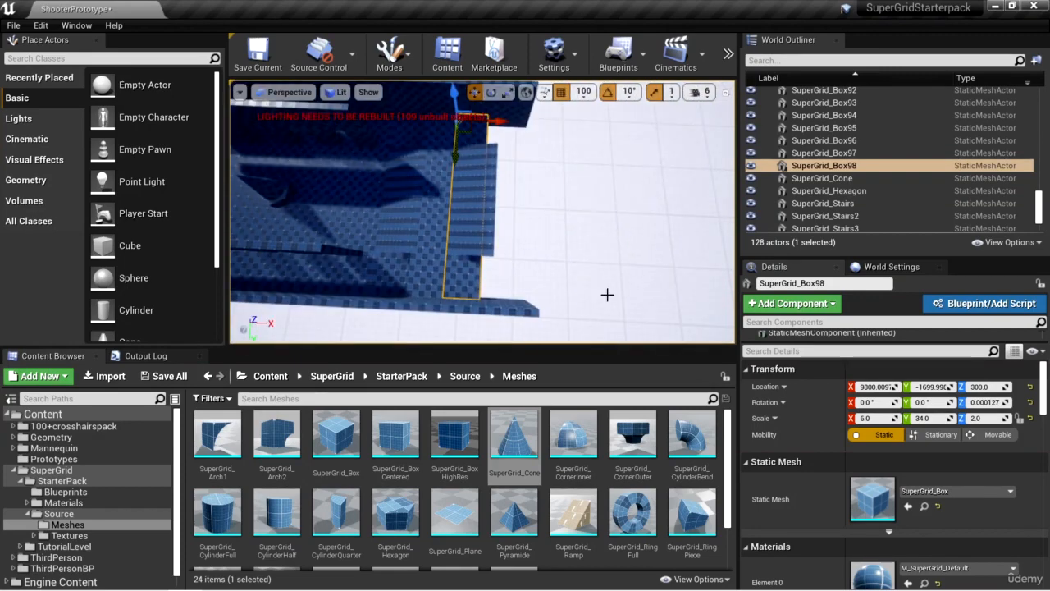
key(r)
drag(493, 121, 517, 123)
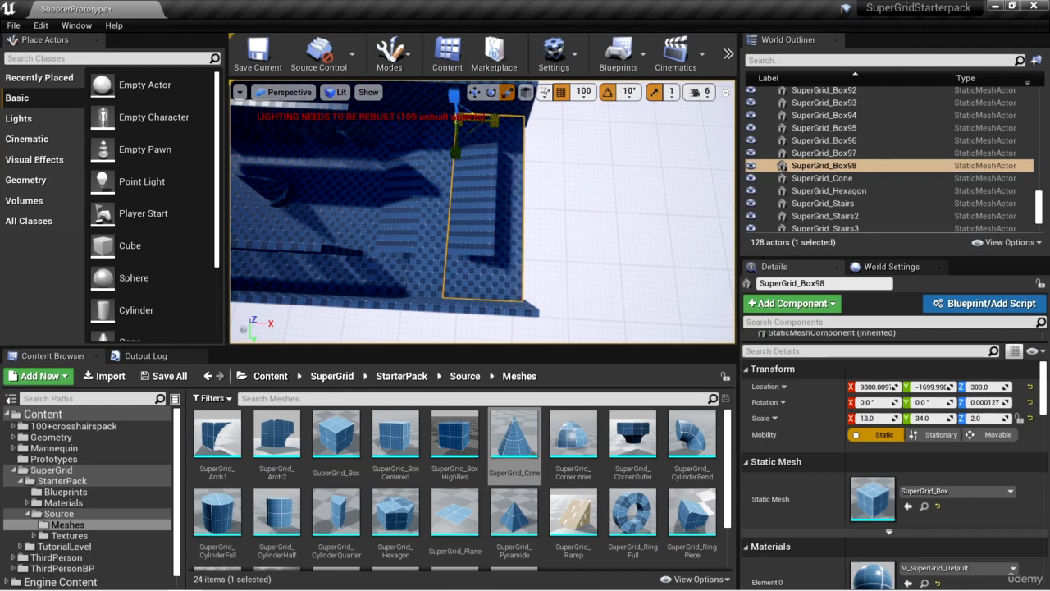
key(w)
right_drag(511, 270, 537, 197)
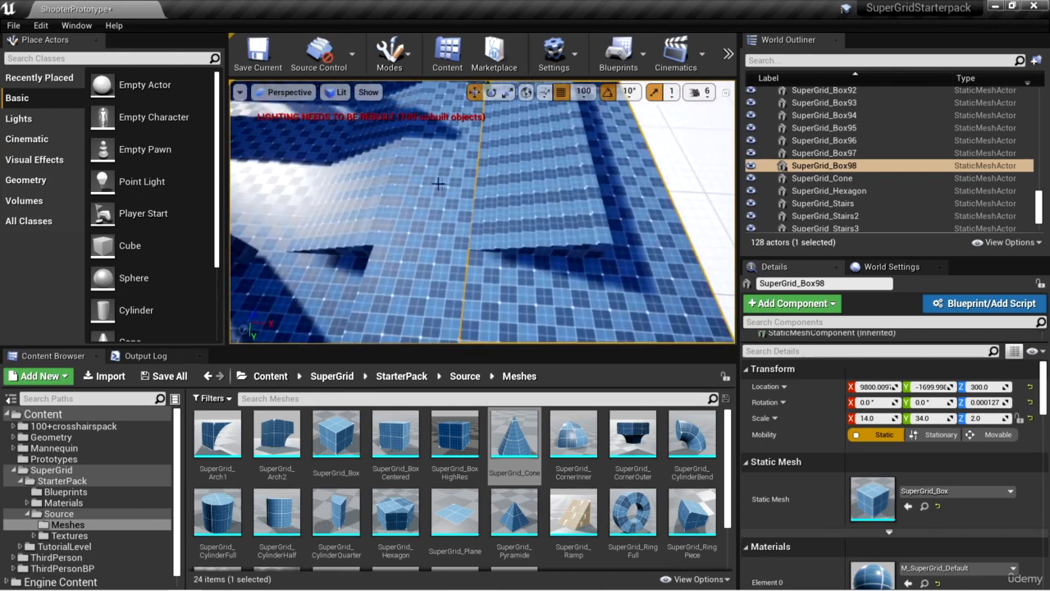
- Duplicate the landing box above the first far stairs and move the copy behind the second stairs to X 10600, Y -1700, Z 500
click(444, 221)
right_drag(443, 222, 420, 156)
alt+drag(480, 174, 479, 140)
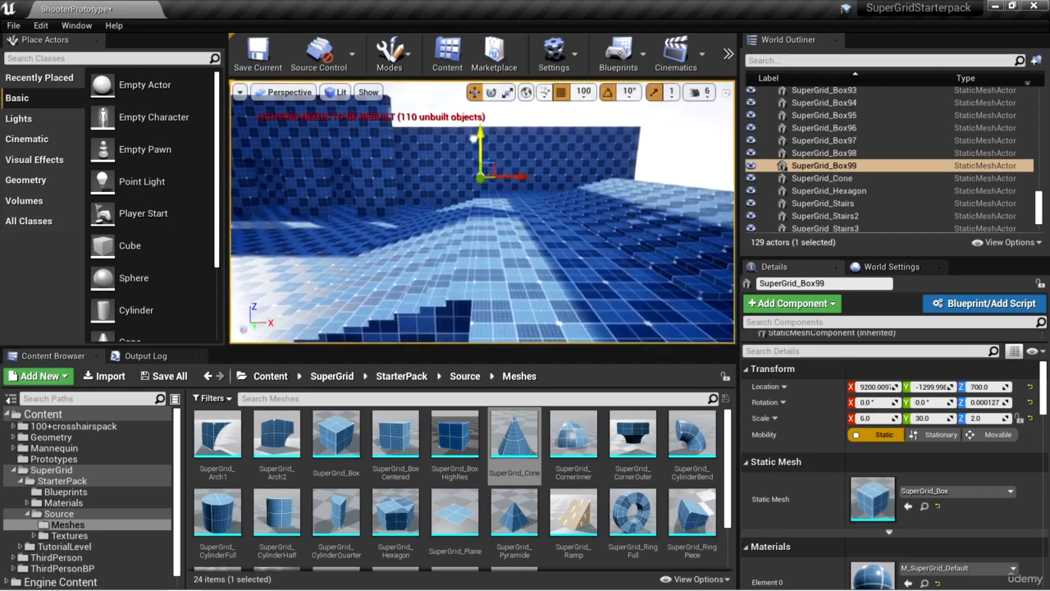
right_drag(479, 140, 525, 156)
drag(336, 199, 382, 203)
right_drag(535, 294, 621, 270)
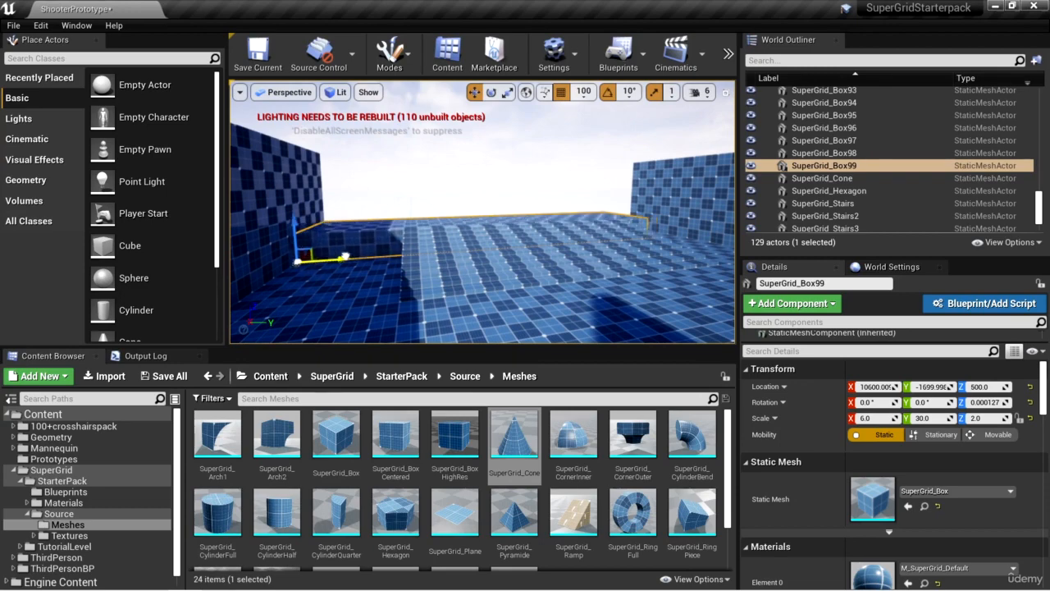
- Set the upper landing's Y scale to 34 so it reaches from one side wall to the other
right_drag(345, 256, 416, 281)
key(r)
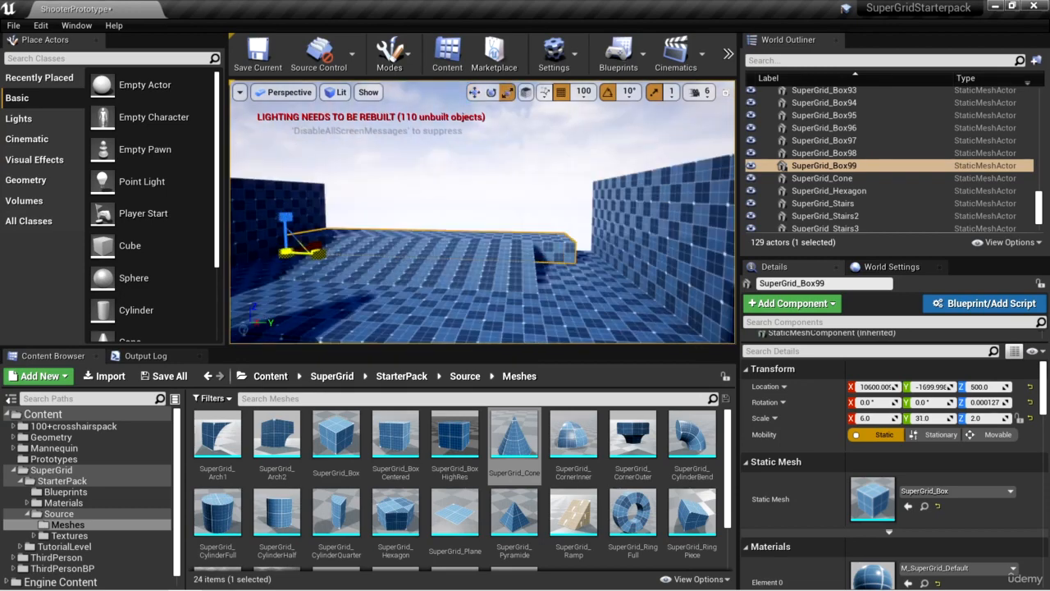
drag(526, 259, 546, 260)
right_drag(546, 259, 550, 263)
right_drag(627, 271, 391, 201)
right_drag(702, 285, 686, 259)
right_drag(525, 282, 547, 226)
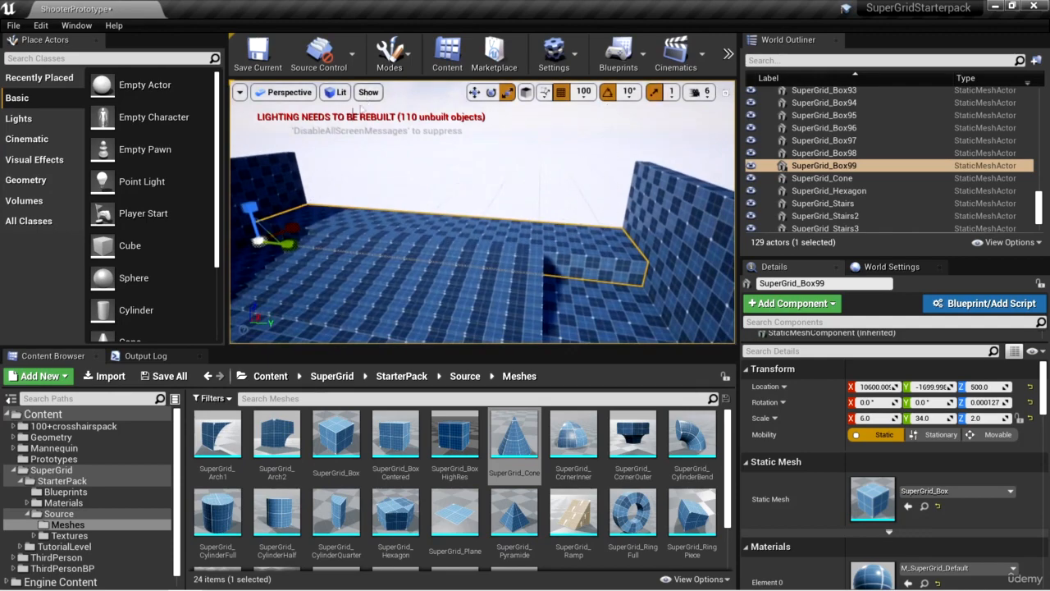
- Duplicate the small stairs from the first room and place the copy on the upper landing at X 10800, Y 200, Z 700
right_drag(485, 213, 575, 289)
click(532, 274)
click(457, 251)
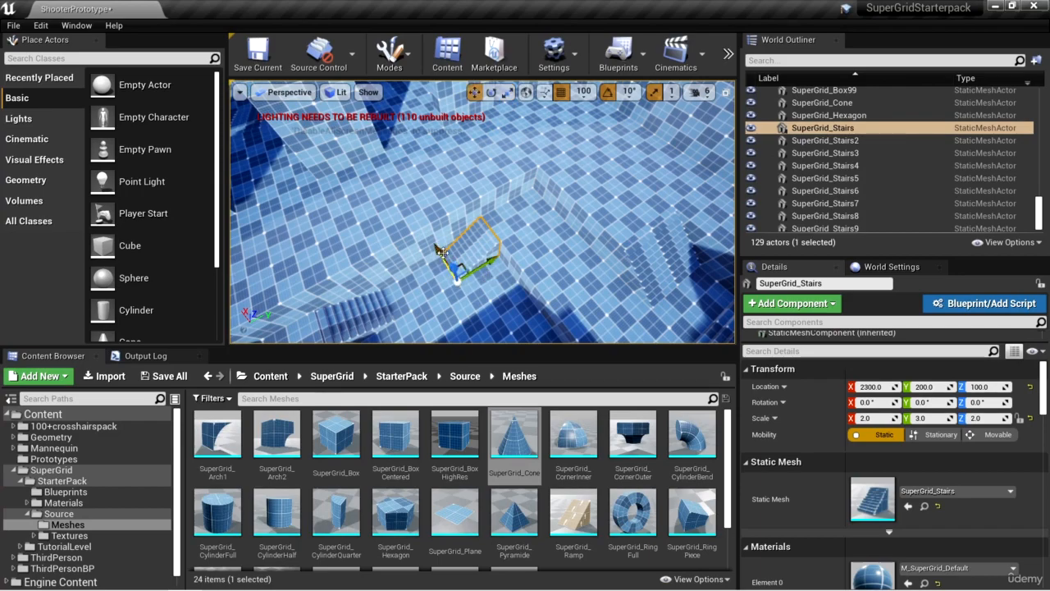
alt+drag(443, 253, 420, 220)
right_drag(488, 255, 509, 270)
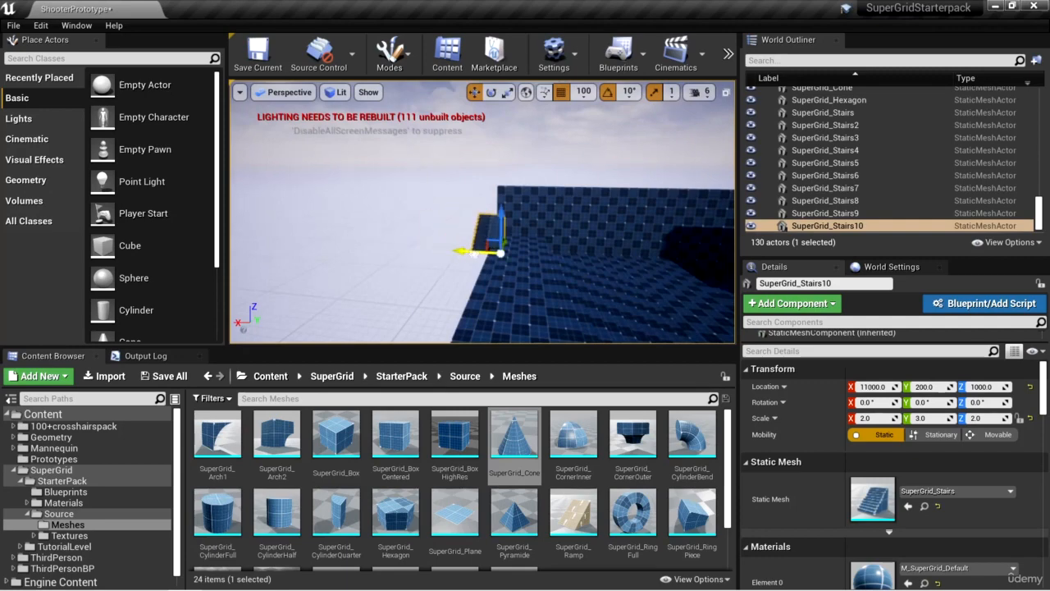
right_drag(544, 230, 543, 230)
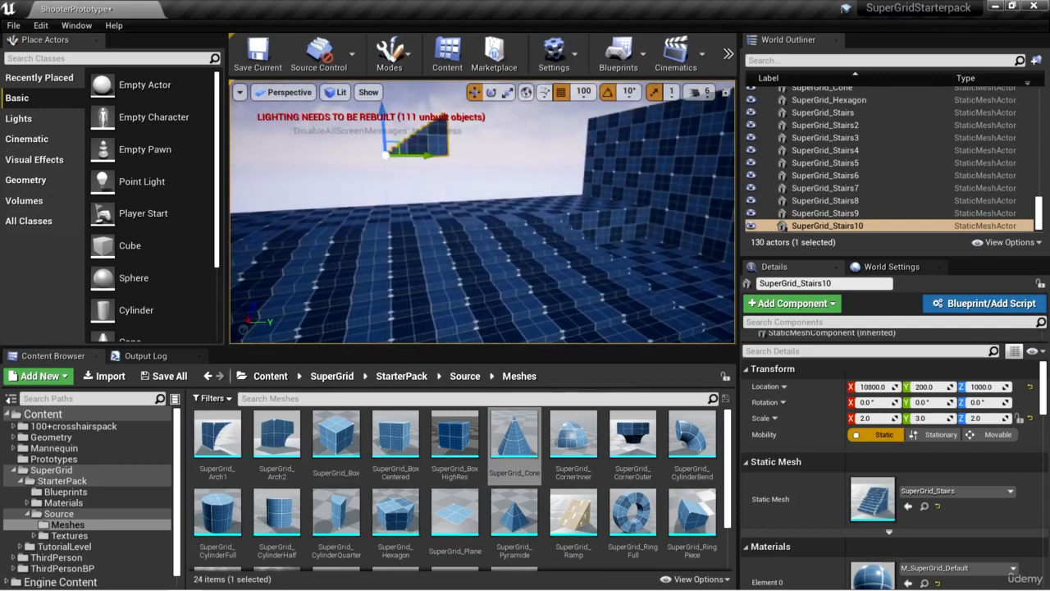
drag(389, 111, 394, 168)
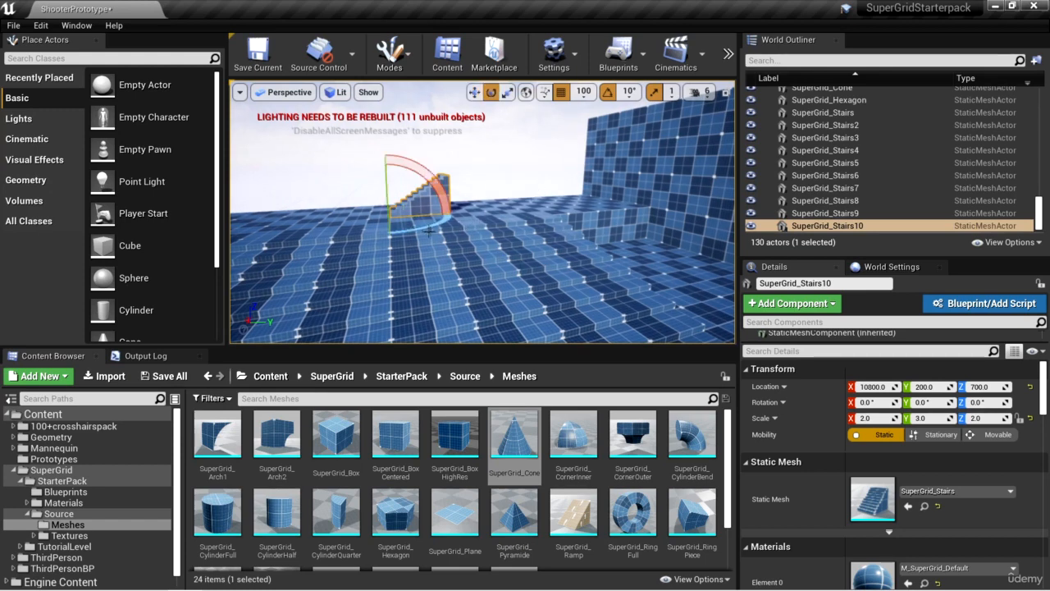
- Rotate the small stairs copy to -90° about Z and scale it to 4, 4, 2
drag(390, 232, 324, 229)
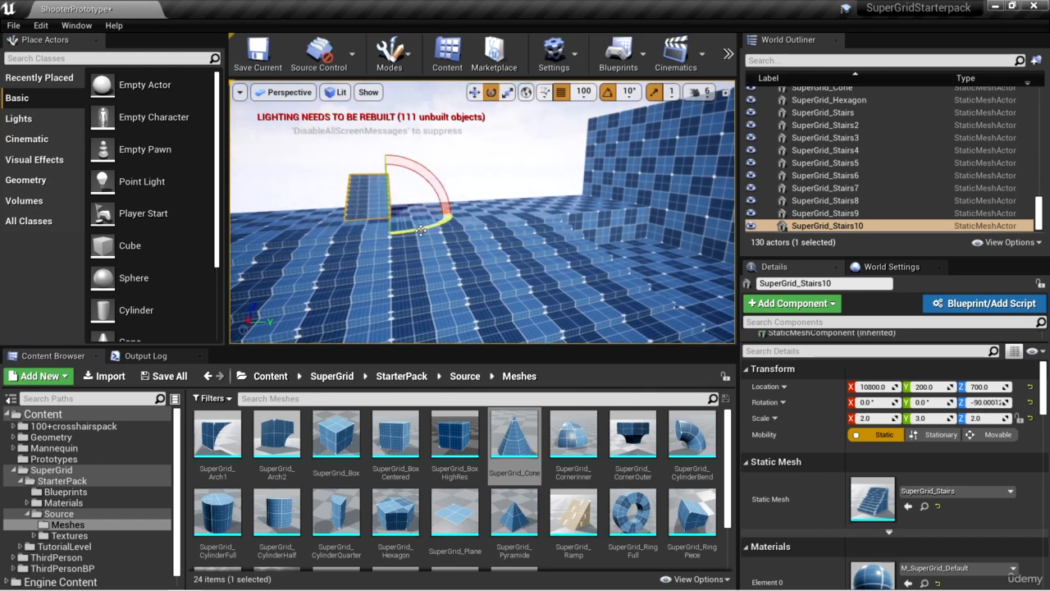
key(w)
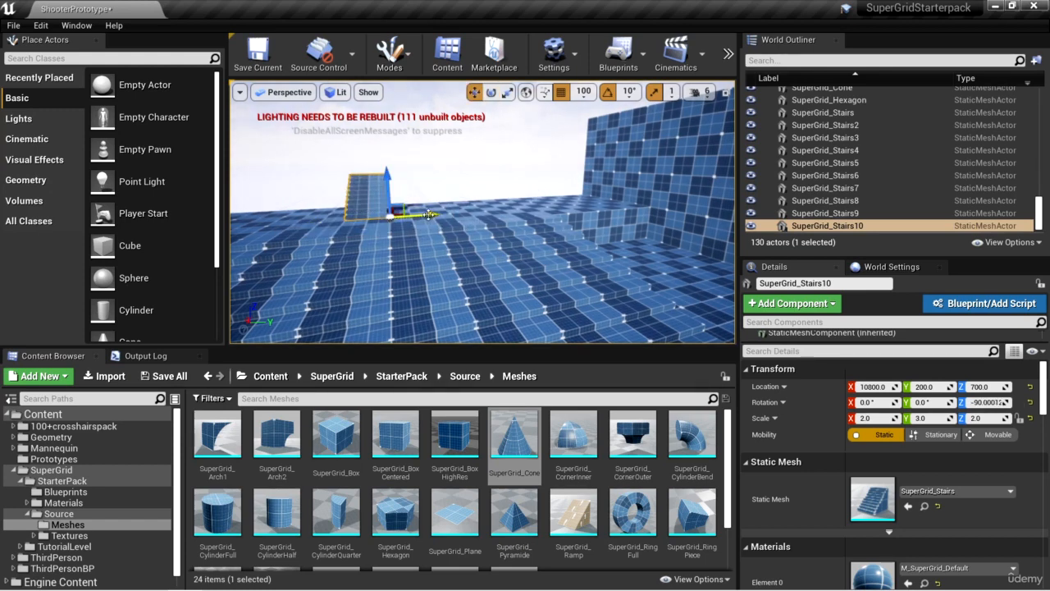
key(r)
drag(348, 219, 386, 218)
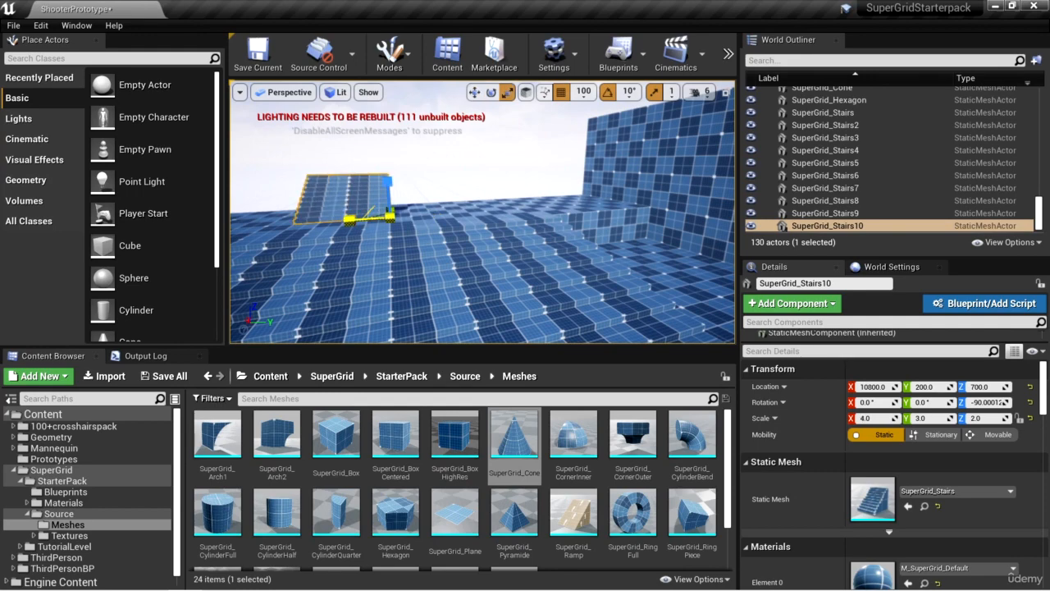
right_drag(435, 257, 490, 223)
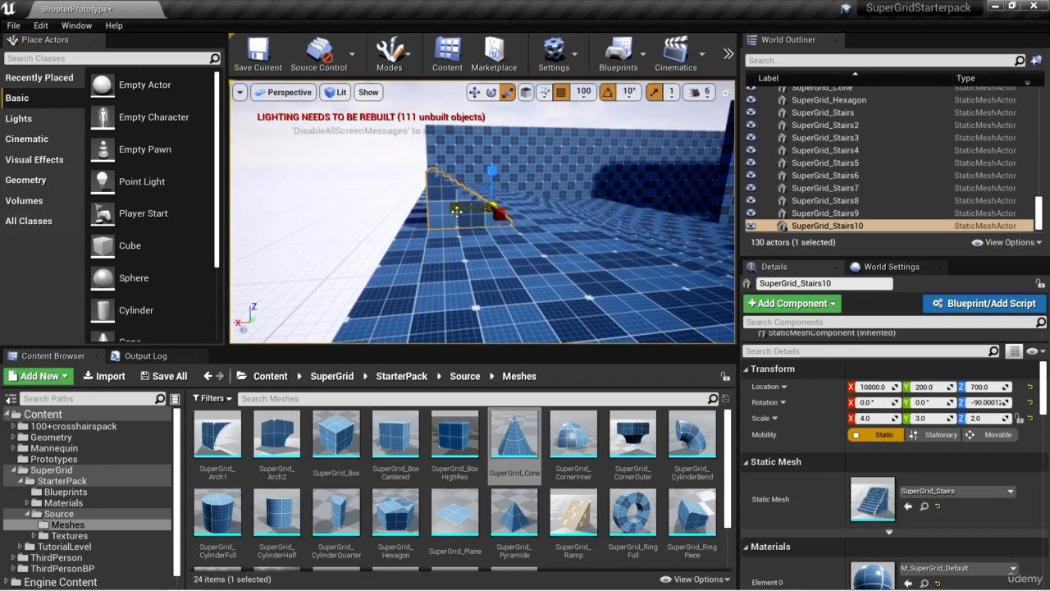
drag(456, 210, 495, 239)
key(w)
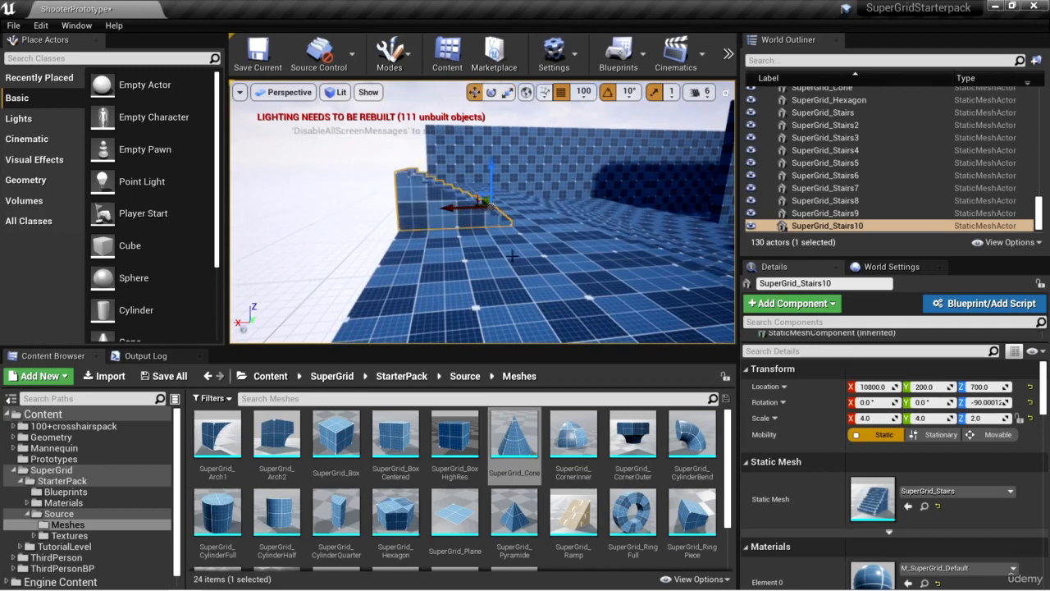
- Move the narrow stairs beside the side wall at Y 1700 and duplicate them to X 11200, Z 900 to continue the climb
right_drag(513, 257, 541, 259)
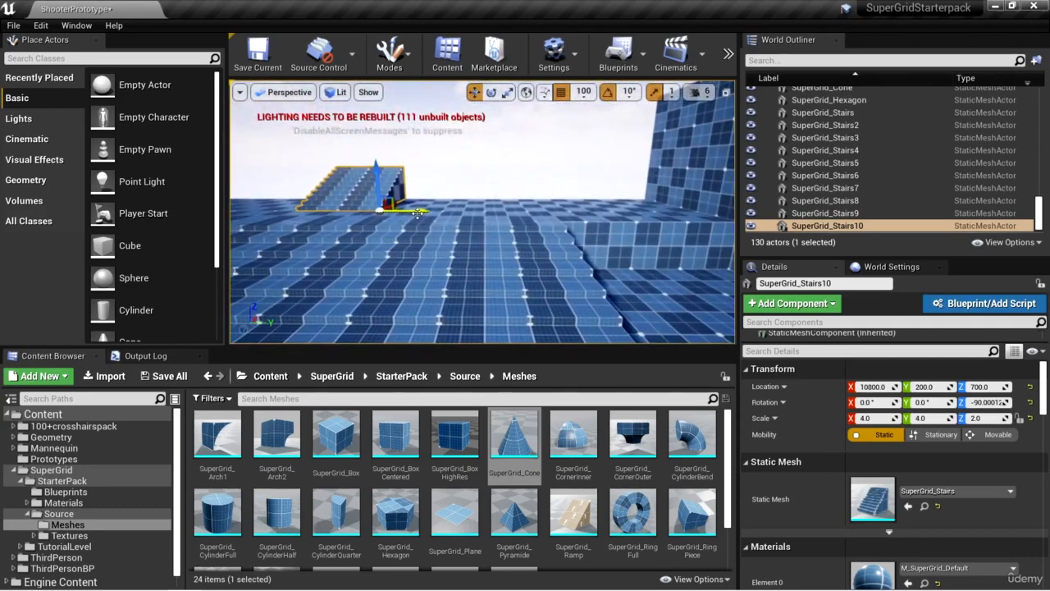
drag(418, 214, 686, 220)
right_drag(686, 220, 657, 230)
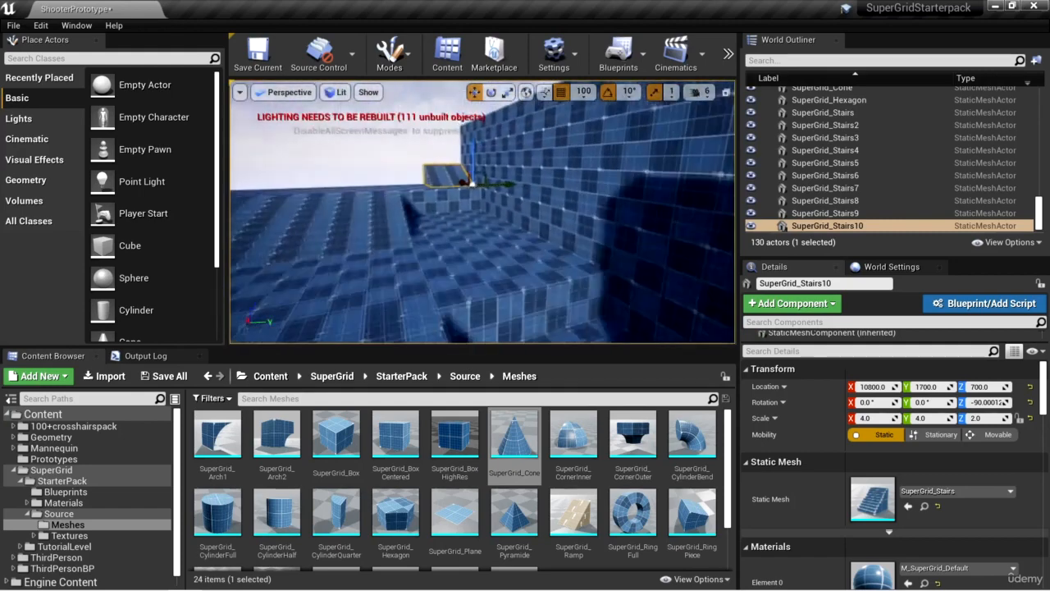
key(f)
alt+drag(498, 221, 430, 222)
drag(489, 174, 490, 154)
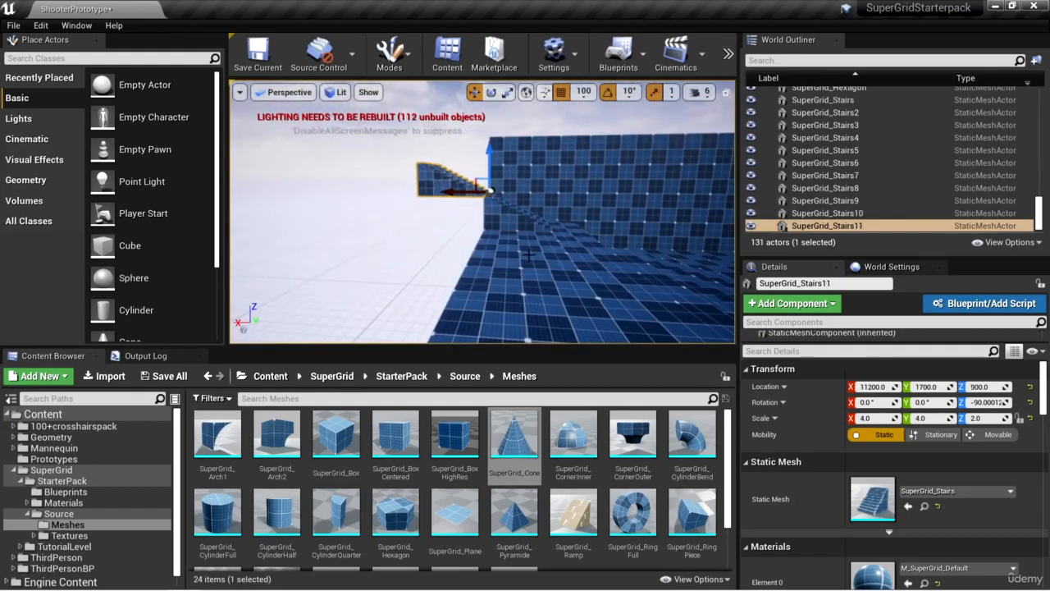
- Select both narrow stair pieces and duplicate them outward and upward to extend the flight by two more pieces
ctrl+click(511, 215)
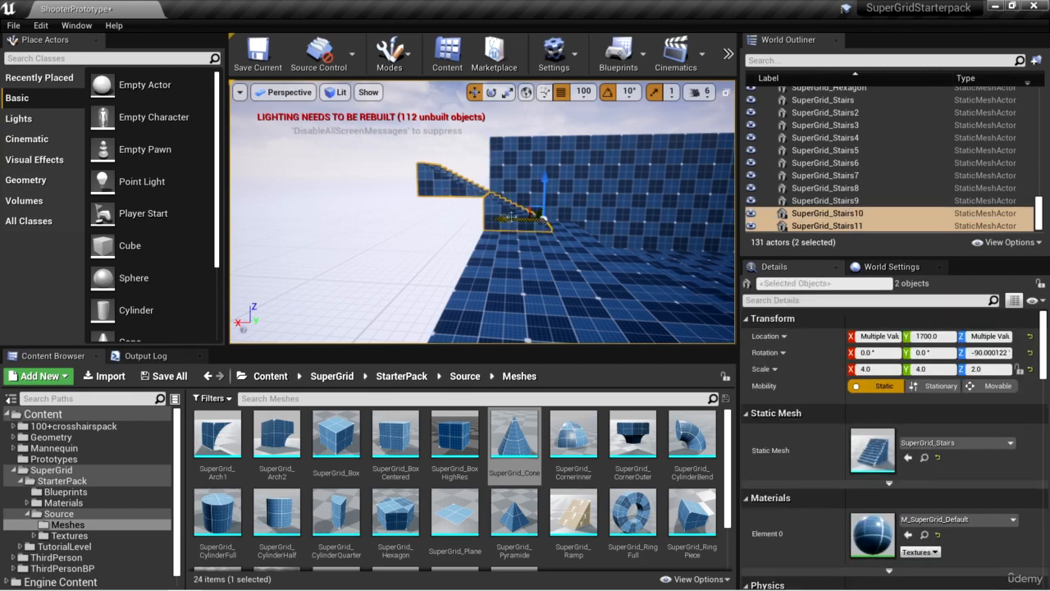
alt+drag(511, 217, 386, 218)
drag(376, 165, 371, 120)
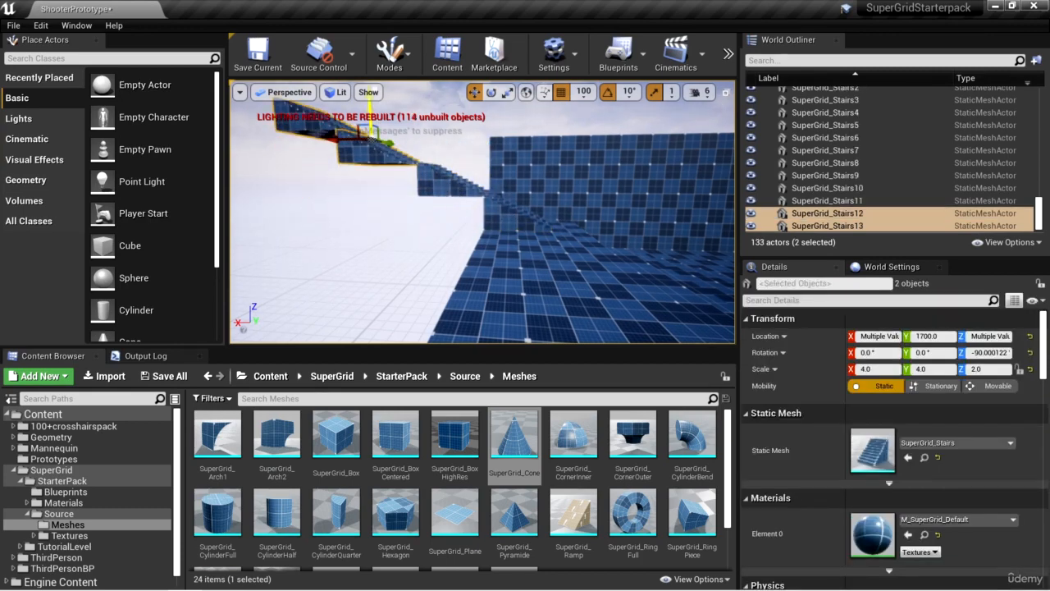
- Shift the two new narrow stair pieces along X to join the end of the existing narrow flight
right_drag(443, 188, 394, 156)
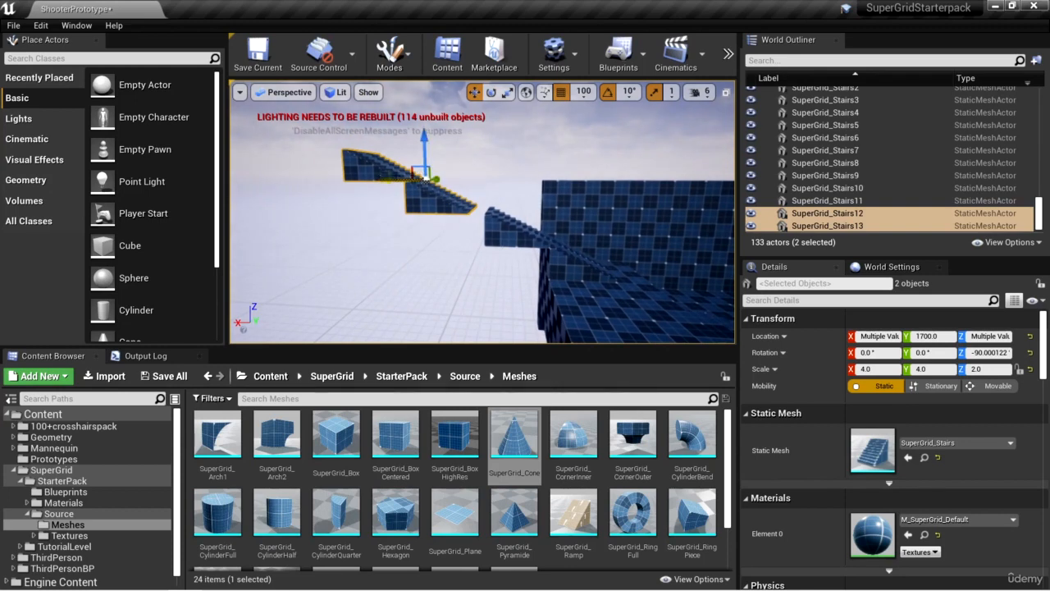
mouse_move(394, 179)
mouse_down()
mouse_move(422, 179)
mouse_move(408, 179)
mouse_up()
right_drag(569, 293, 586, 333)
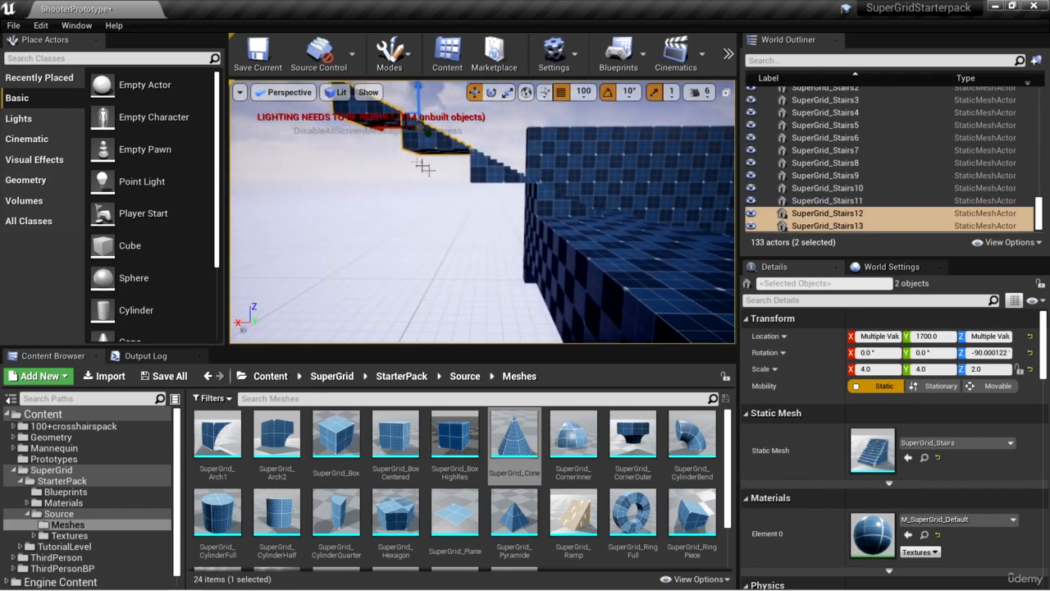
right_drag(488, 203, 524, 181)
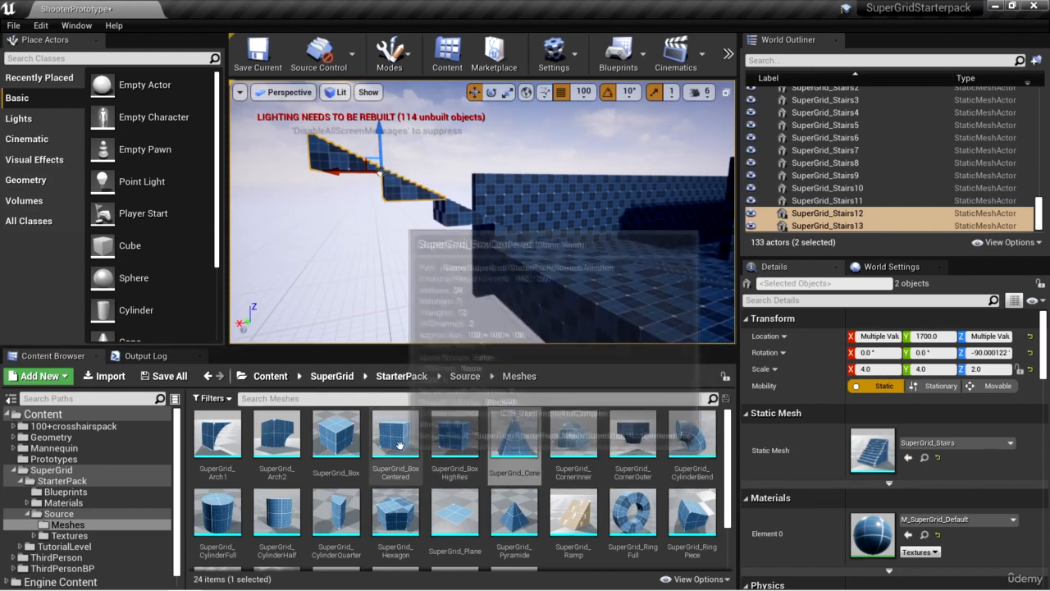
- Place a SuperGrid_Box at X 11100, Y 800, Z 700 near the narrow stairs and scale it to 4, 4, 2
drag(336, 435, 529, 257)
right_drag(529, 257, 668, 256)
key(e)
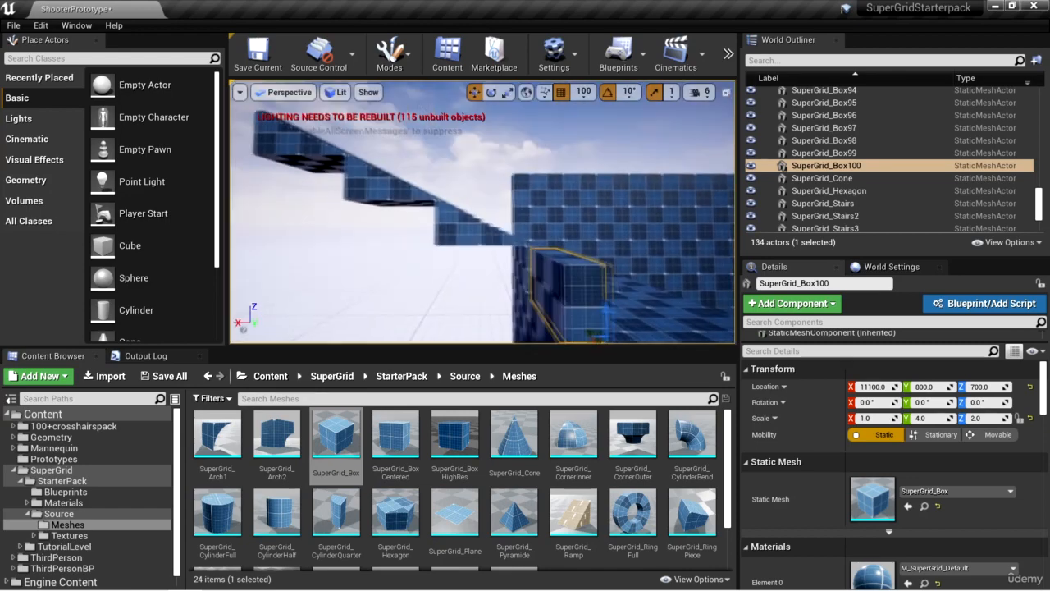
right_drag(454, 220, 453, 220)
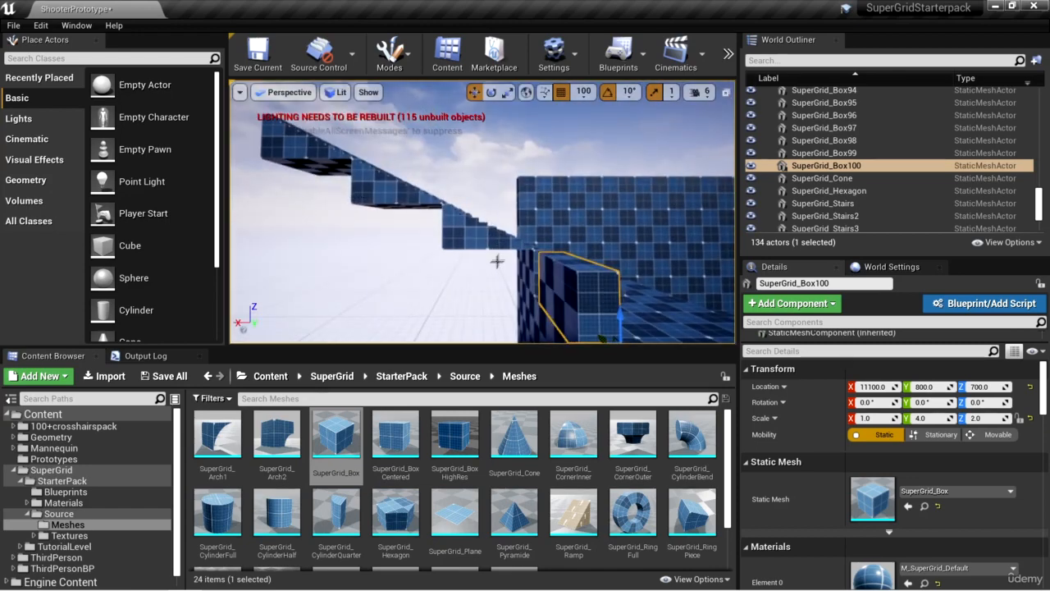
scroll(497, 261, down, 4)
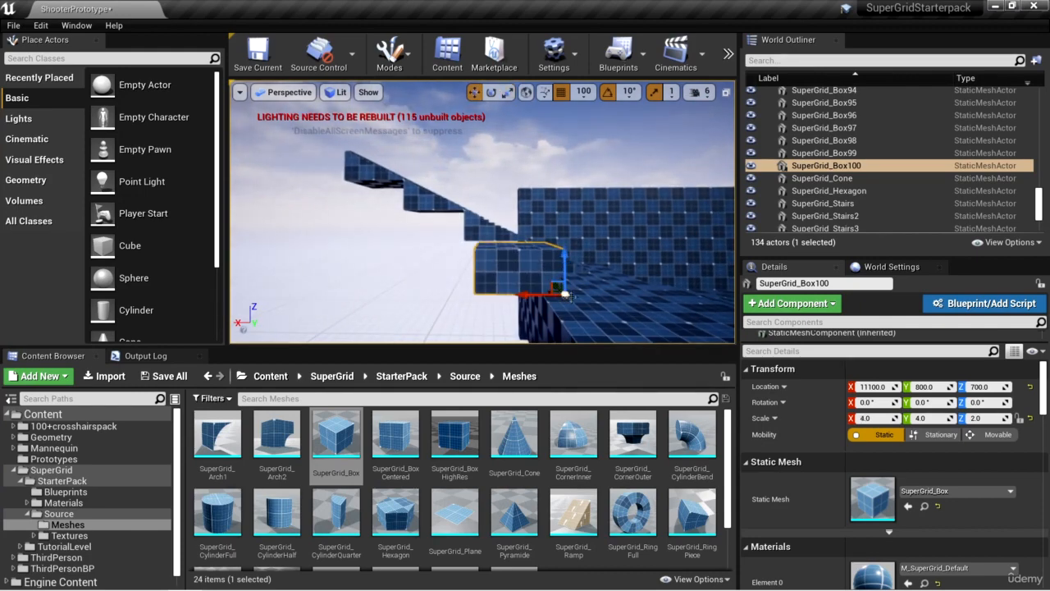
- Move the box beneath the narrow stairs at Y 1300 and duplicate it outward to X 11600, Z 700
right_drag(573, 317, 573, 317)
drag(573, 289, 489, 266)
right_drag(490, 269, 490, 269)
drag(558, 290, 453, 279)
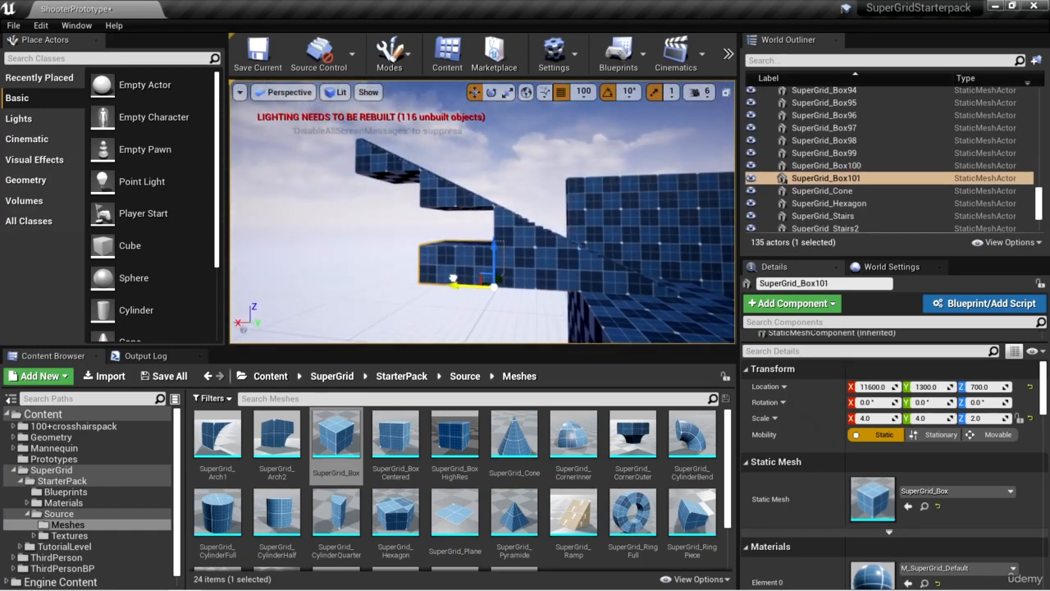
- Duplicate the support box upward and outward to fill under the stairs, up to X 12000, Z 1100
alt+drag(495, 251, 508, 216)
ctrl+click(475, 264)
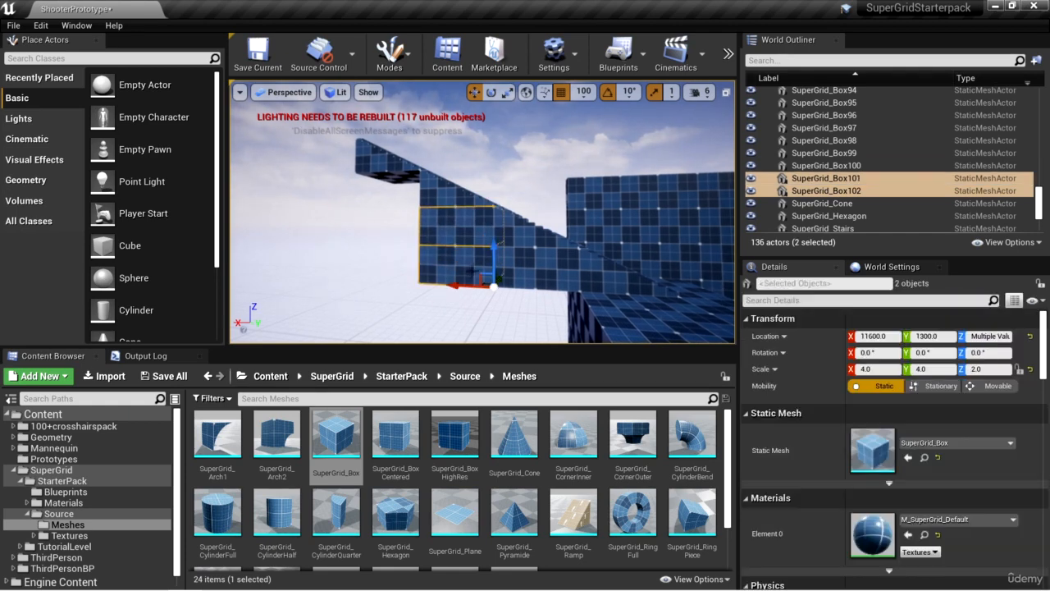
alt+drag(453, 285, 388, 270)
click(402, 215)
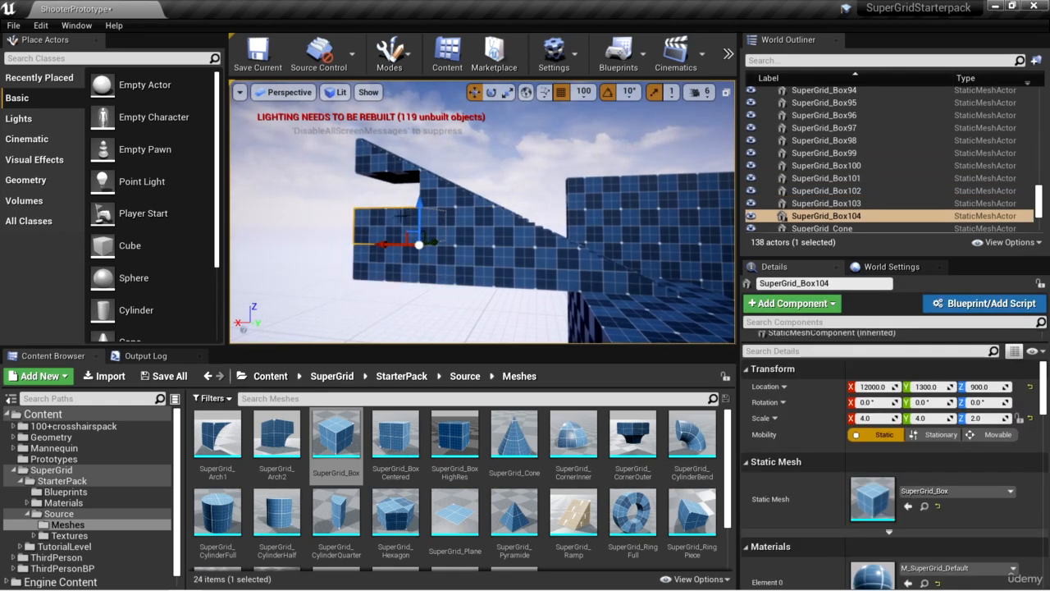
alt+drag(419, 203, 421, 167)
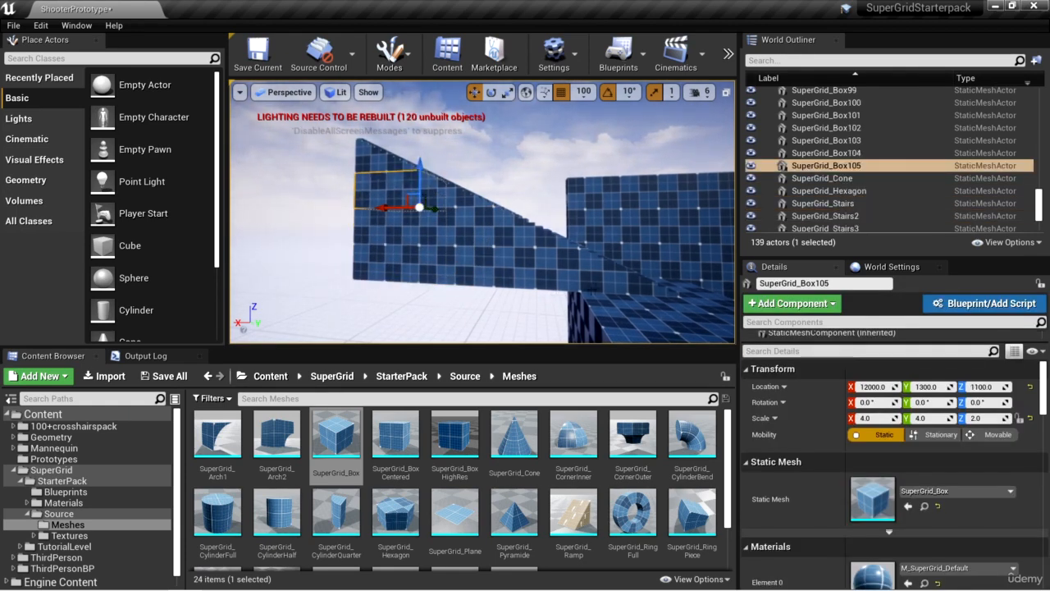
- Select all four narrow stair pieces and the six support boxes beneath them, and group them
right_drag(592, 297, 593, 297)
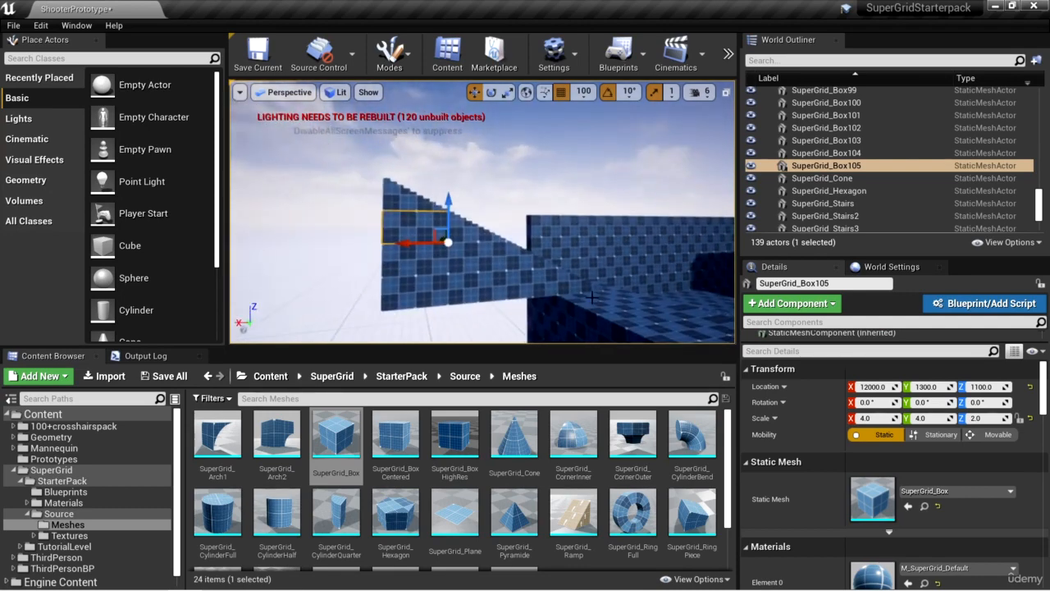
click(581, 282)
ctrl+click(535, 260)
ctrl+click(528, 282)
ctrl+click(483, 286)
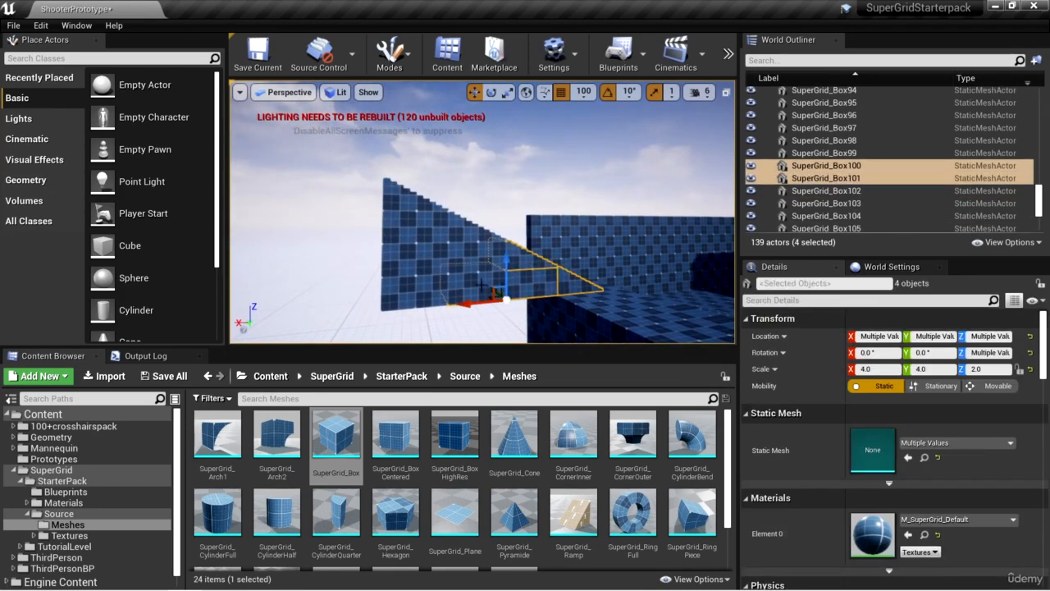
ctrl+click(468, 258)
ctrl+click(465, 232)
ctrl+click(403, 293)
ctrl+click(408, 261)
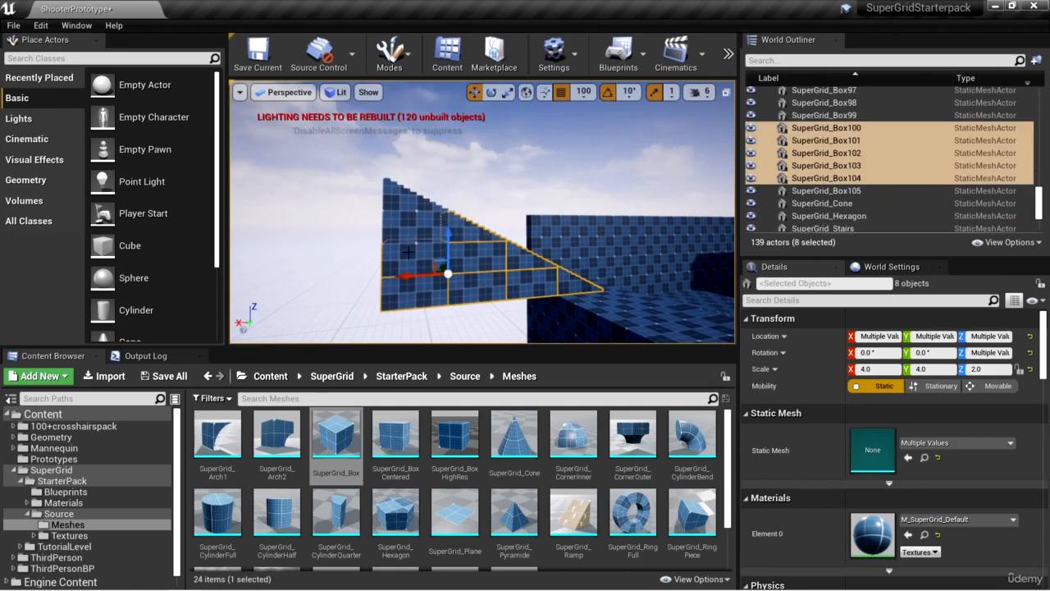
ctrl+click(408, 229)
ctrl+click(401, 200)
right_click(453, 251)
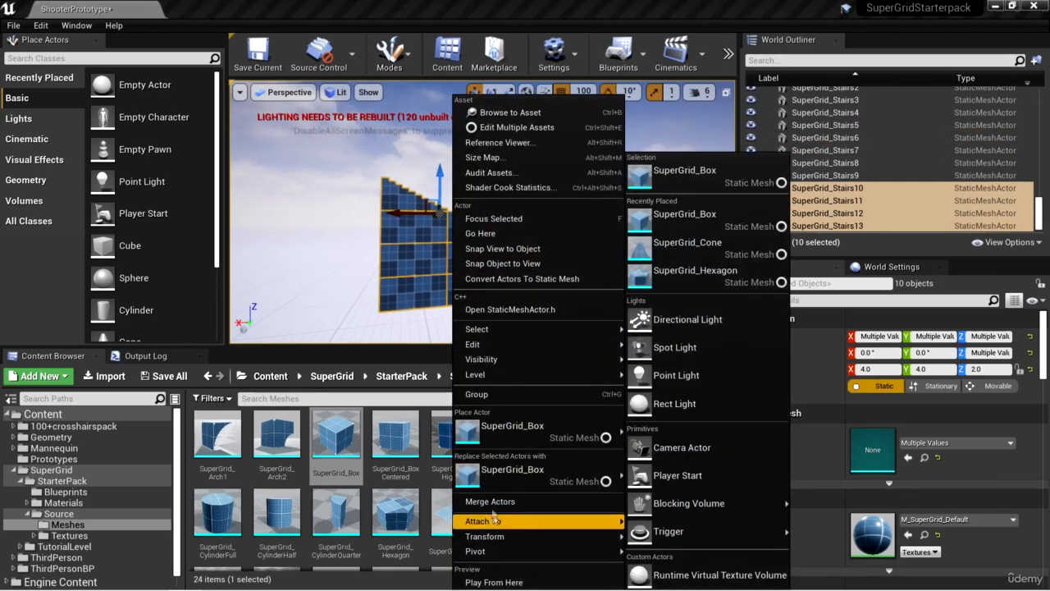
click(496, 397)
- Duplicate the grouped narrow staircase across to the opposite side of the upper landing and align it with that side wall
right_drag(493, 327, 640, 326)
key(s)
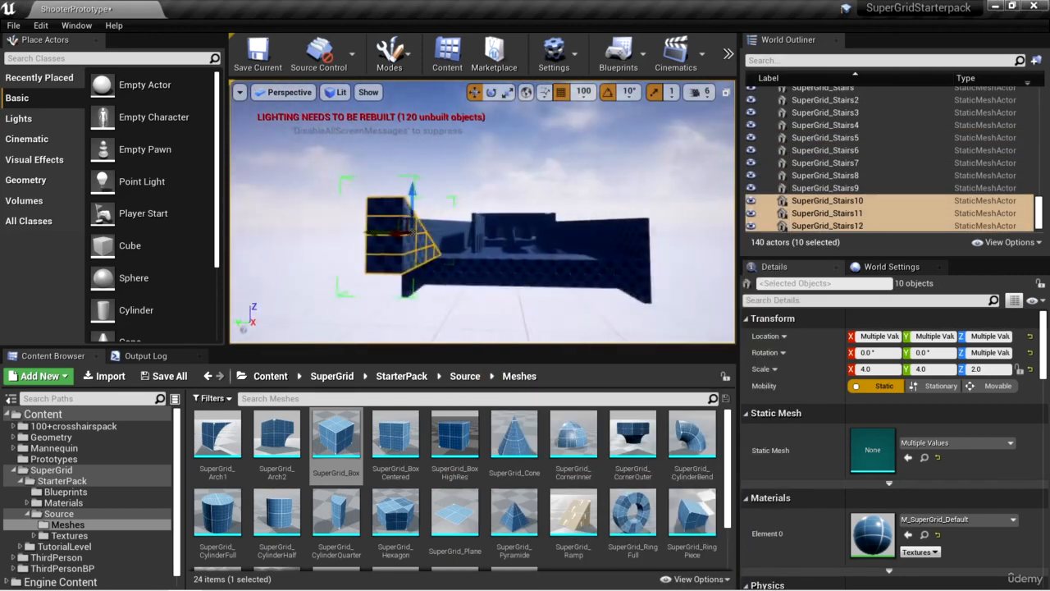
alt+drag(340, 233, 552, 262)
key(w)
right_drag(552, 263, 722, 266)
right_drag(575, 246, 510, 239)
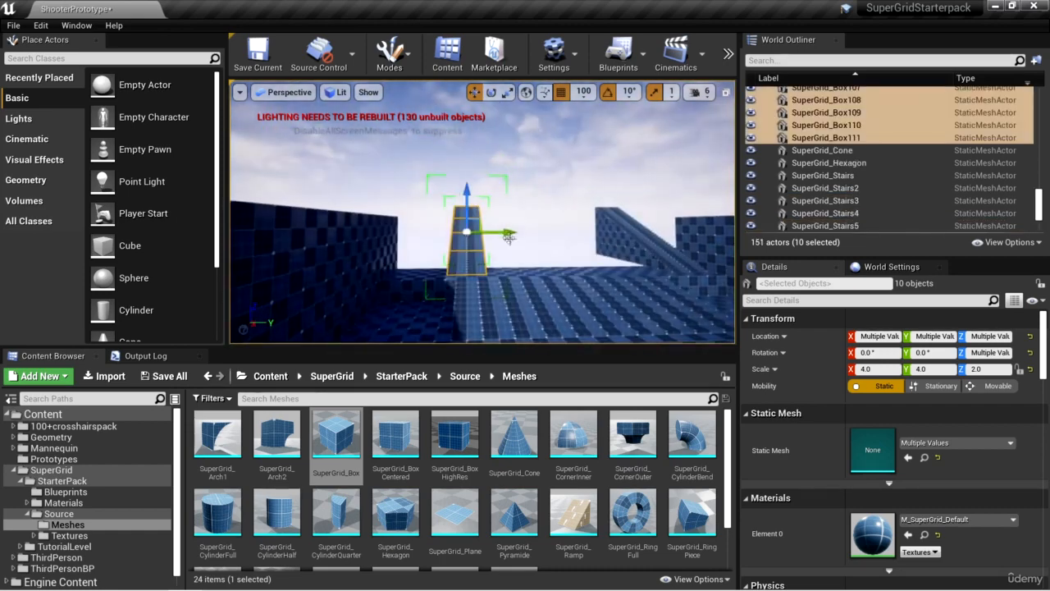
drag(511, 238, 464, 235)
key(w)
- Lengthen the upper landing outward by scaling its box to 18 along X
right_drag(464, 235, 569, 294)
key(s)
click(592, 279)
key(s)
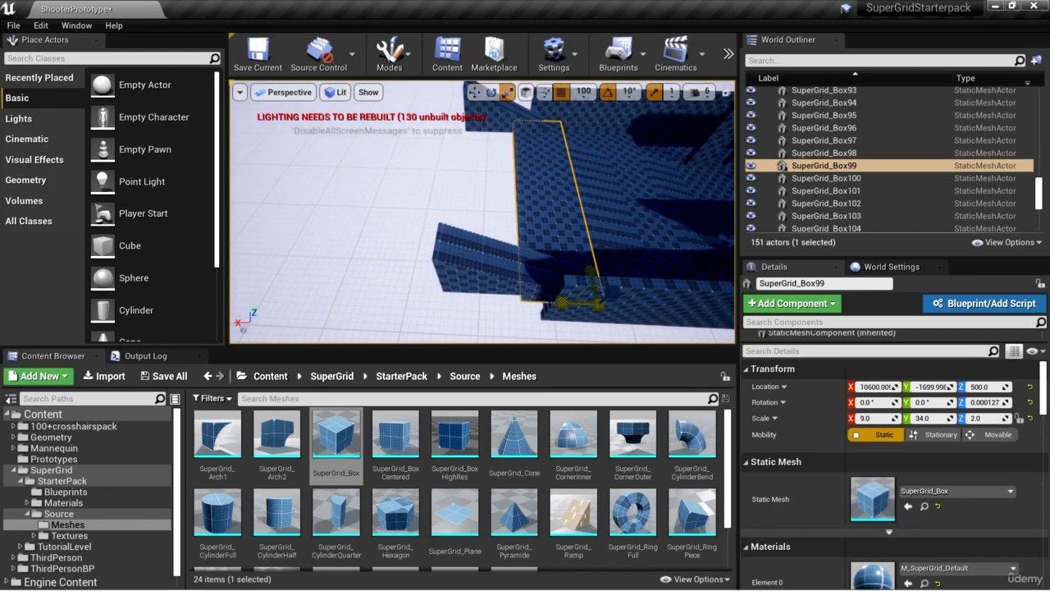
drag(562, 303, 503, 301)
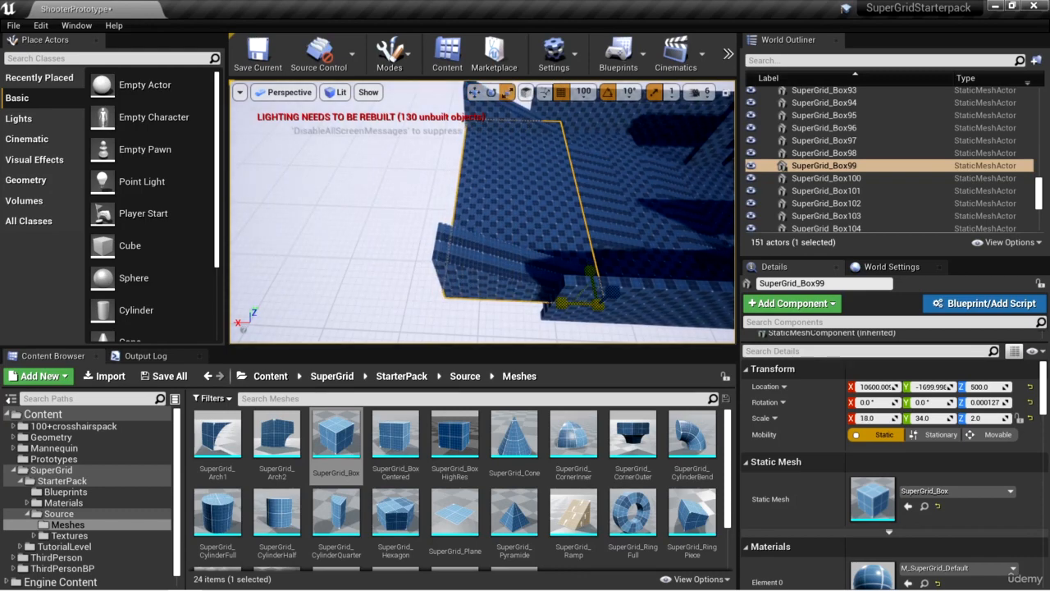
- Duplicate the four-piece side wall group at Y -1800 outward along the lengthened landing
key(d)
mouse_move(614, 246)
right_down()
mouse_move(435, 246)
mouse_move(602, 244)
right_up()
click(439, 169)
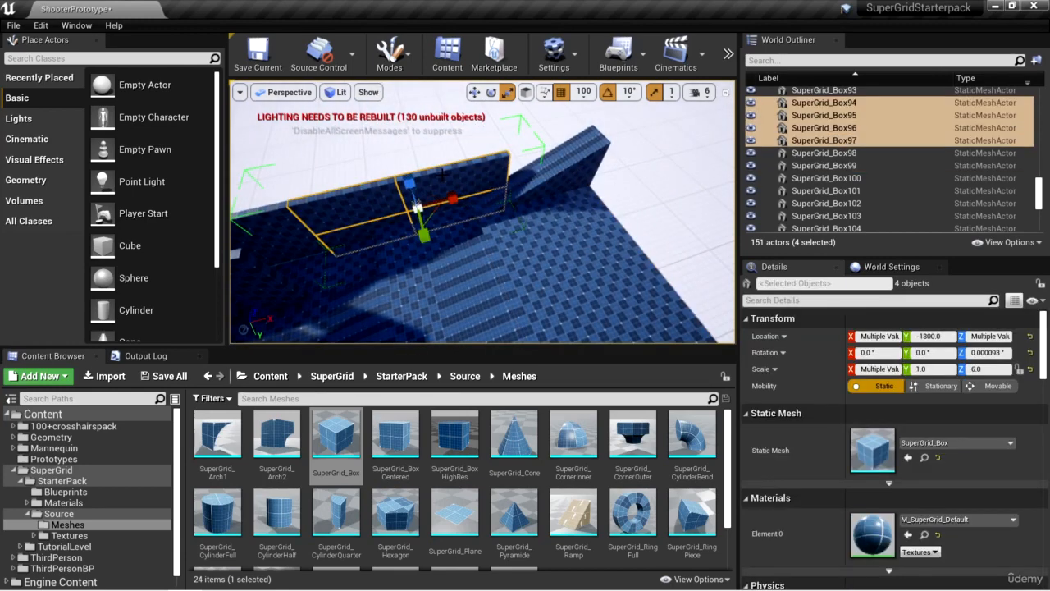
alt+drag(457, 197, 615, 156)
- Duplicate the new side wall section across the landing to the opposite side, beside the other narrow staircase
right_drag(640, 184, 689, 160)
right_drag(618, 252, 676, 249)
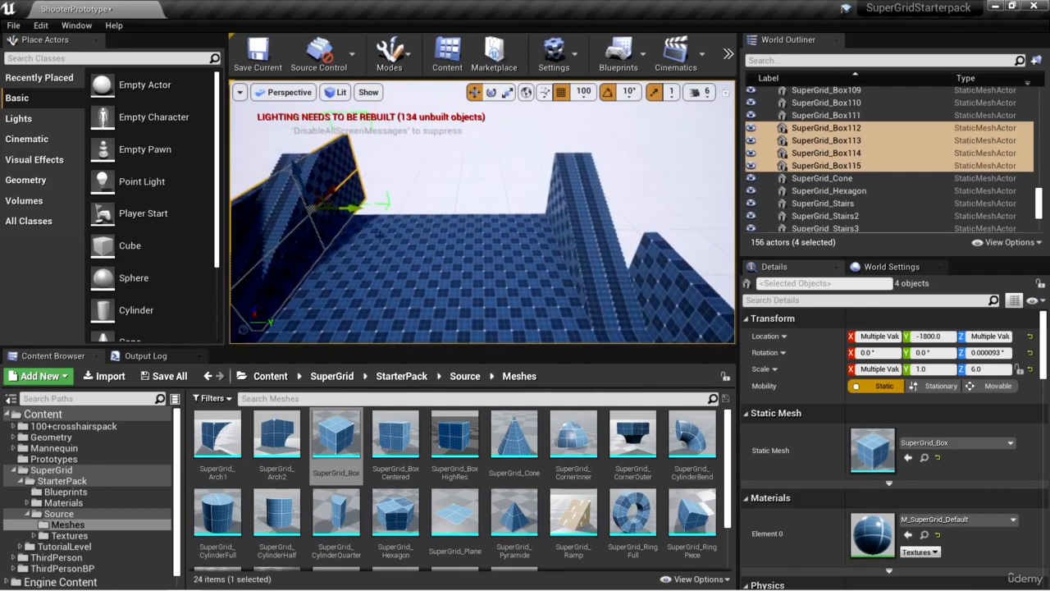
alt+drag(349, 206, 605, 243)
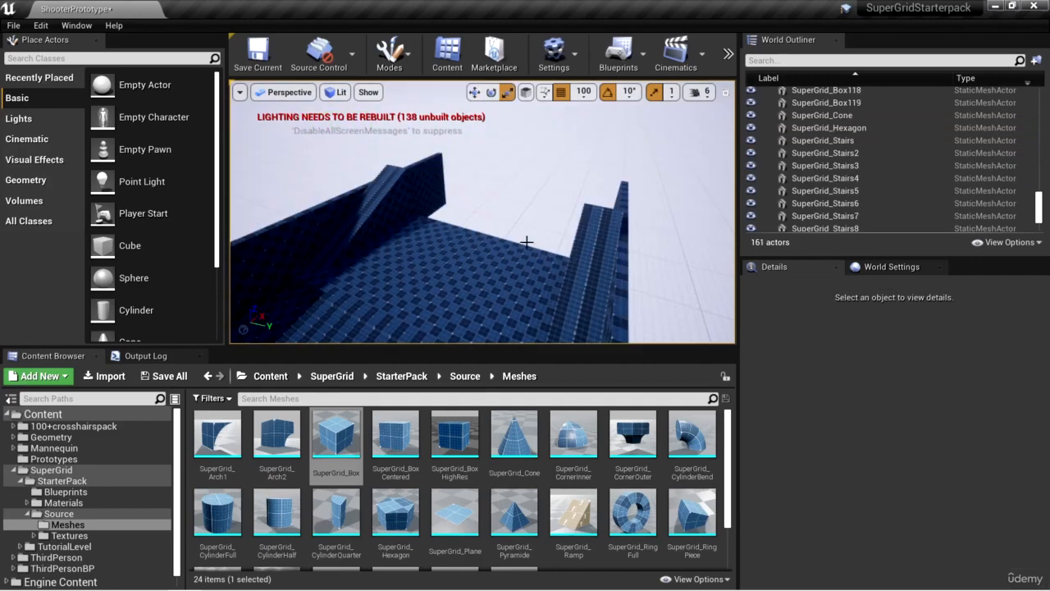
right_drag(528, 253, 597, 264)
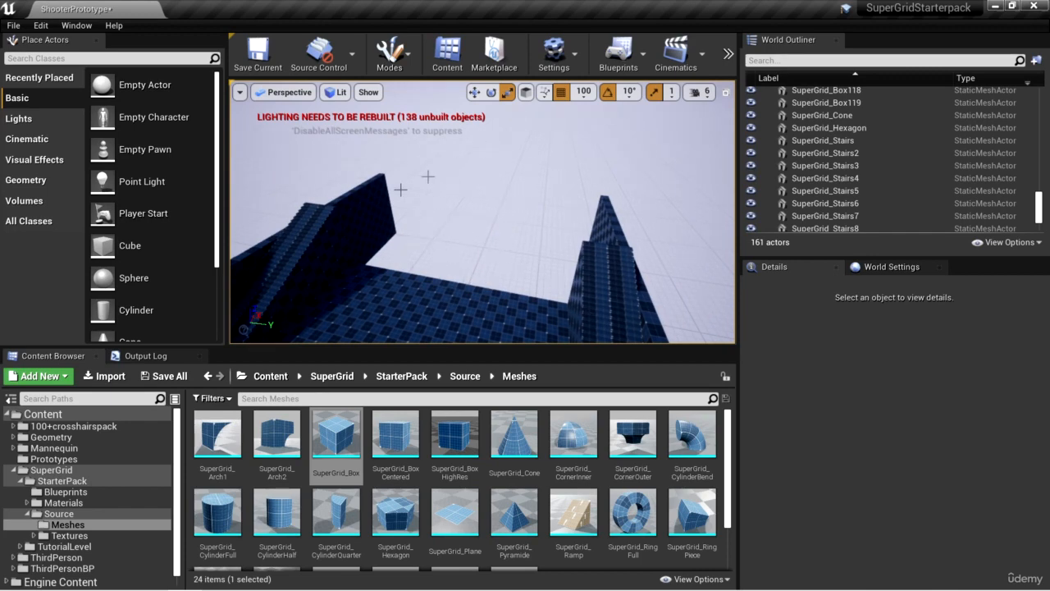
- Duplicate the landing box outward to X 12400 and scale it to 10 along Z as a raised platform
right_drag(547, 287, 473, 265)
click(474, 265)
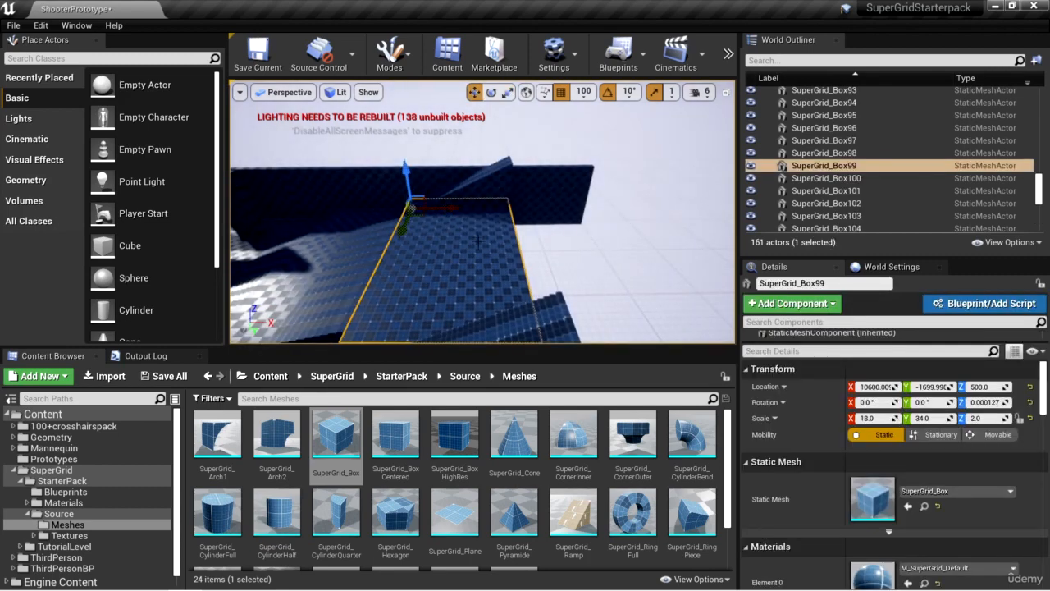
alt+drag(450, 208, 541, 242)
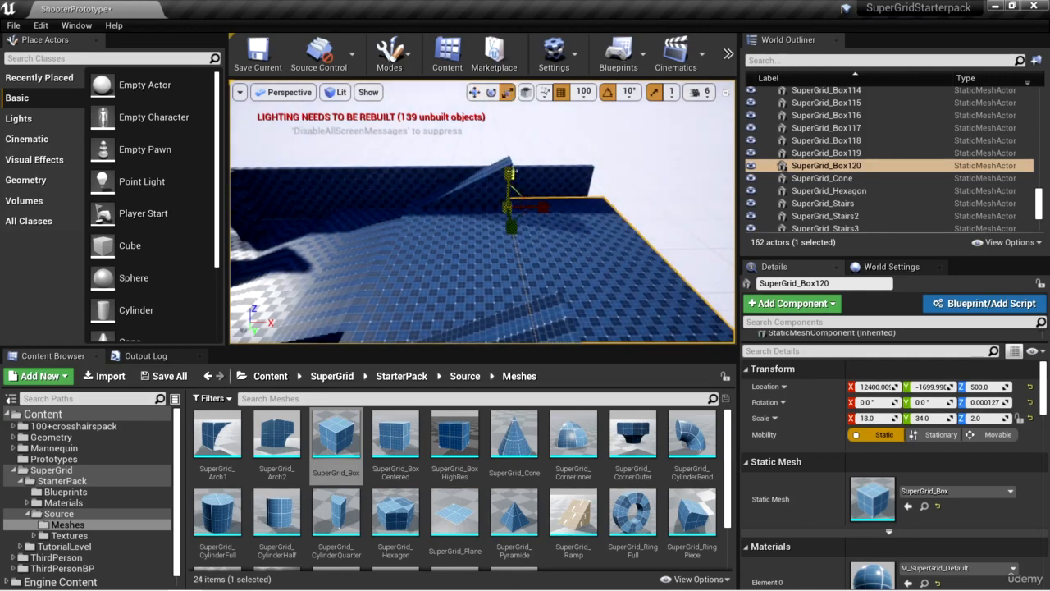
drag(510, 172, 510, 136)
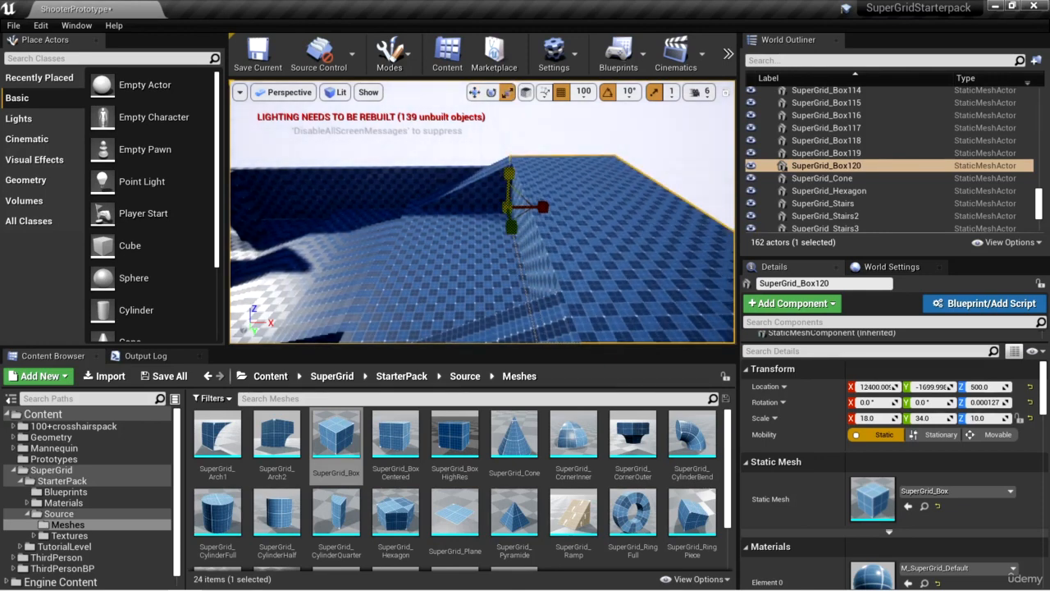
right_drag(555, 234, 668, 218)
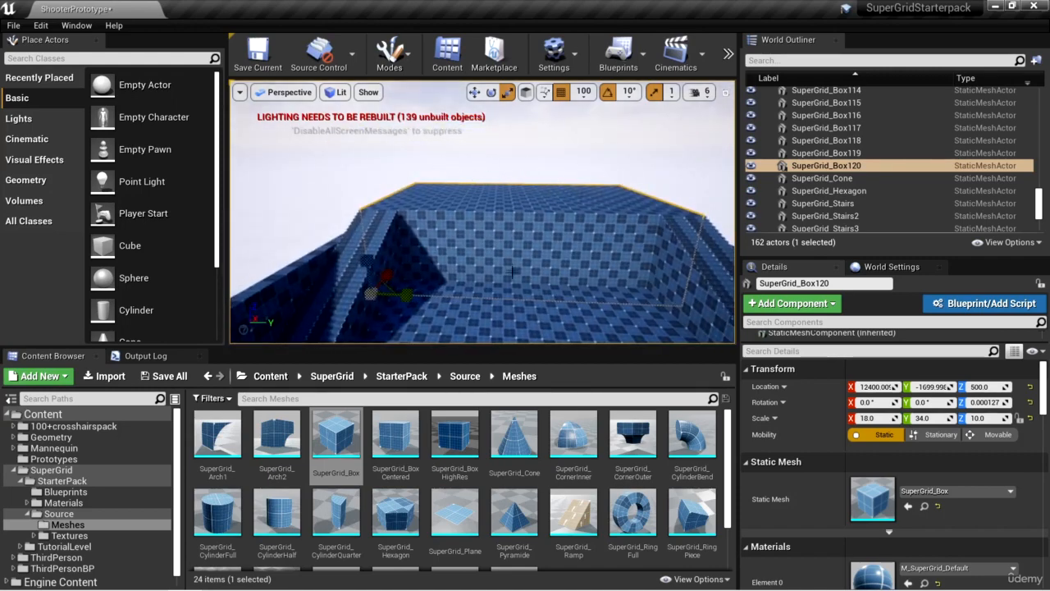
- Duplicate the six-piece wall group with openings from the lower room, raise the copy and move it toward the raised platform
right_drag(513, 272, 697, 279)
click(442, 202)
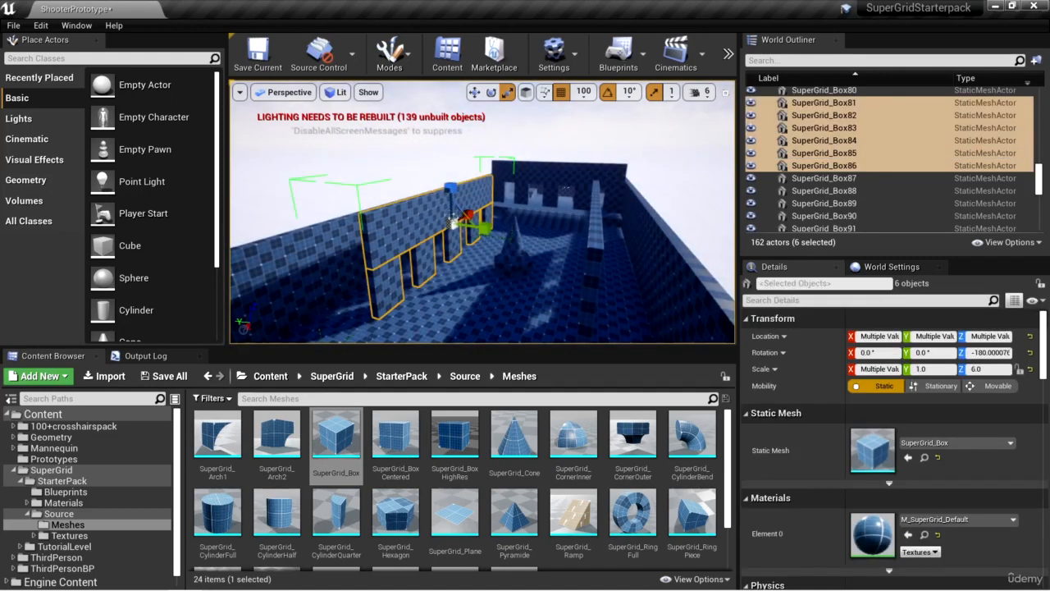
key(w)
right_drag(440, 234, 329, 218)
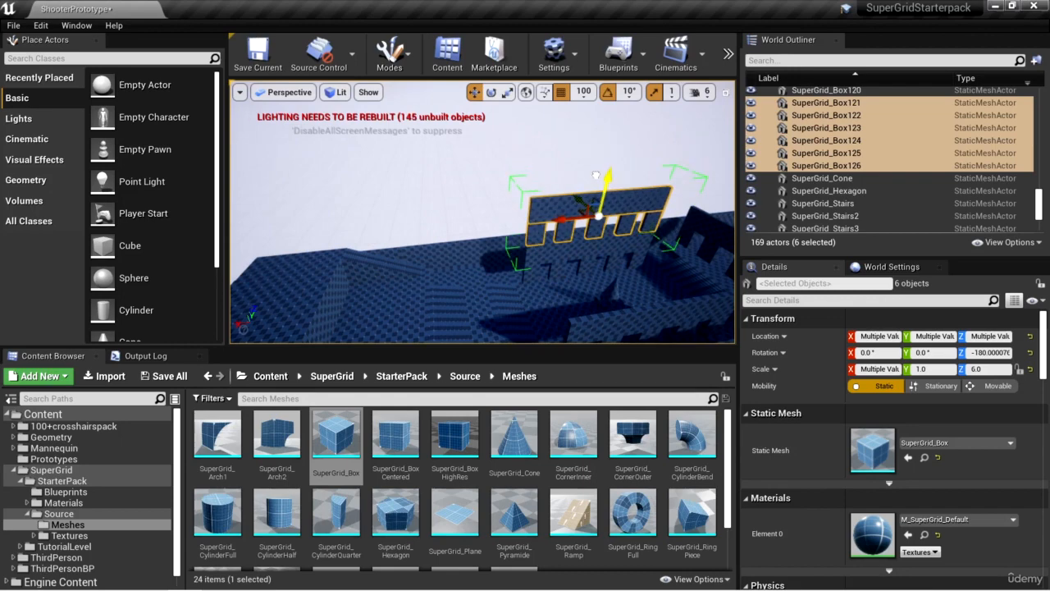
drag(566, 219, 332, 221)
- Rotate the copied wall with openings to -90° about Z and move it onto the raised platform's front edge
key(e)
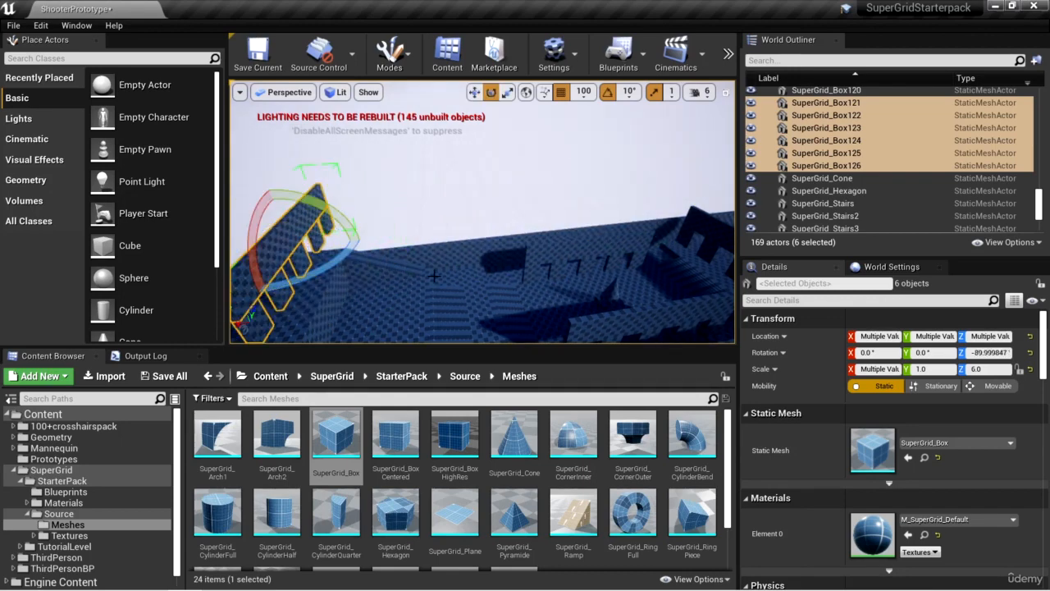
right_drag(434, 276, 490, 229)
drag(565, 168, 487, 168)
right_drag(488, 184, 381, 201)
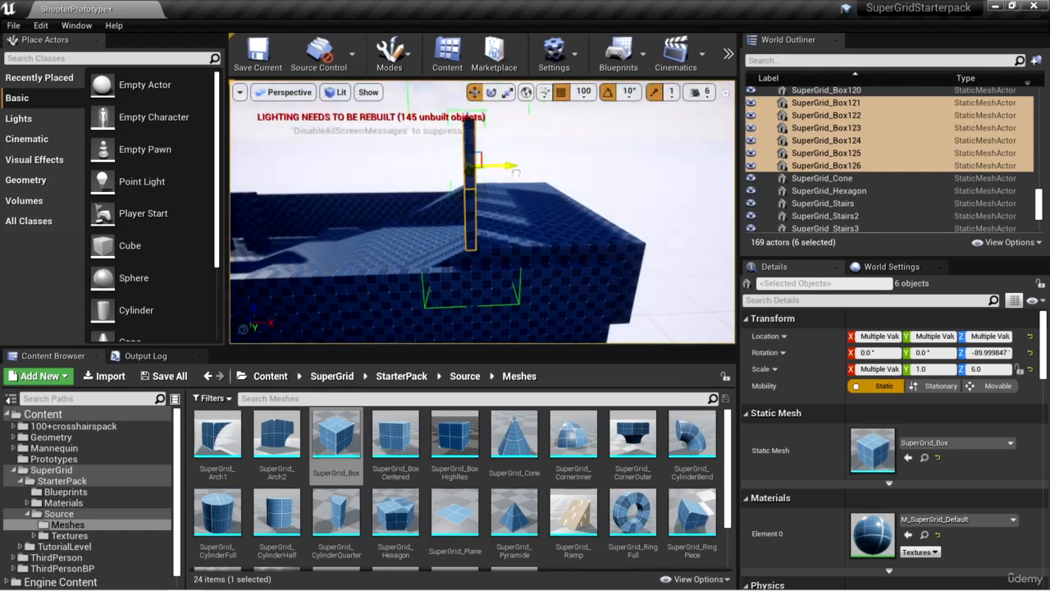
right_drag(506, 293, 681, 291)
right_drag(509, 271, 559, 266)
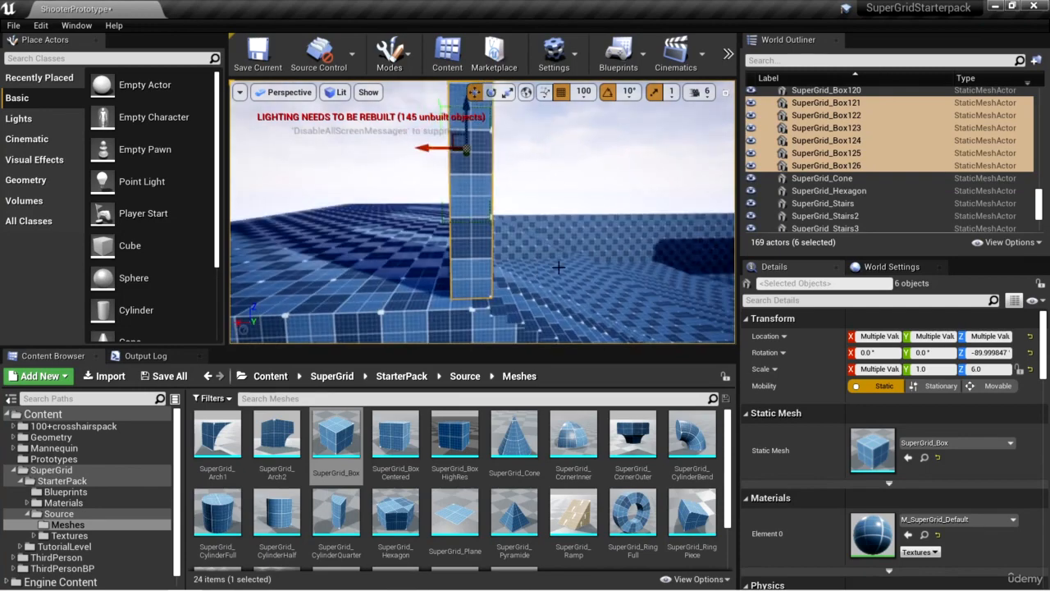
- Shift the wall with openings back from the raised platform's front edge, leaving position snapping at 100
click(583, 92)
click(587, 165)
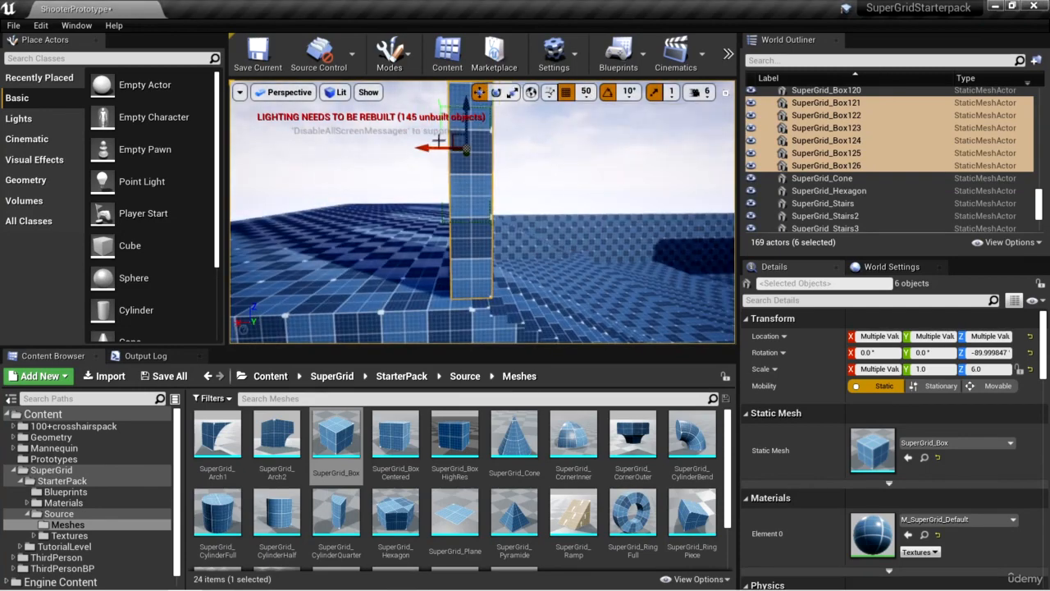
right_drag(422, 149, 305, 154)
right_drag(590, 171, 614, 175)
right_drag(581, 284, 548, 328)
right_drag(547, 215, 548, 216)
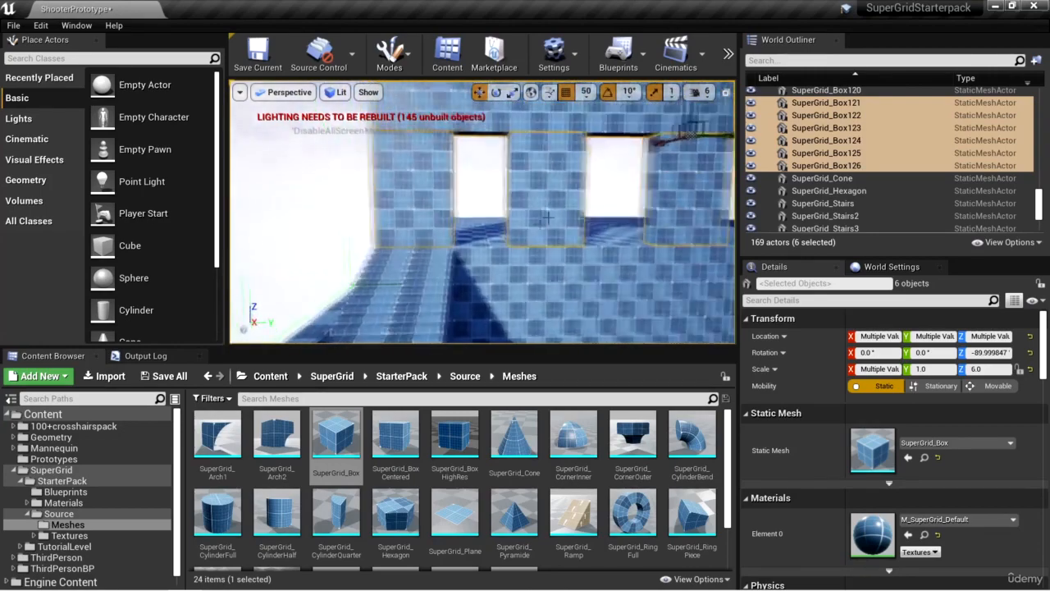
mouse_move(551, 293)
right_down()
mouse_move(587, 304)
mouse_move(540, 299)
right_up()
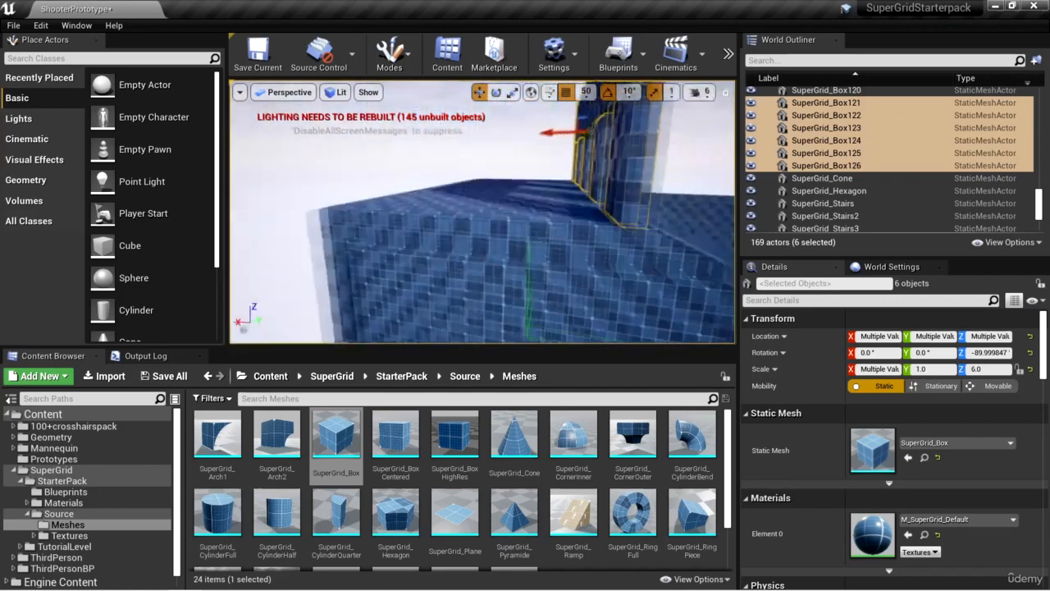
right_drag(517, 235, 516, 228)
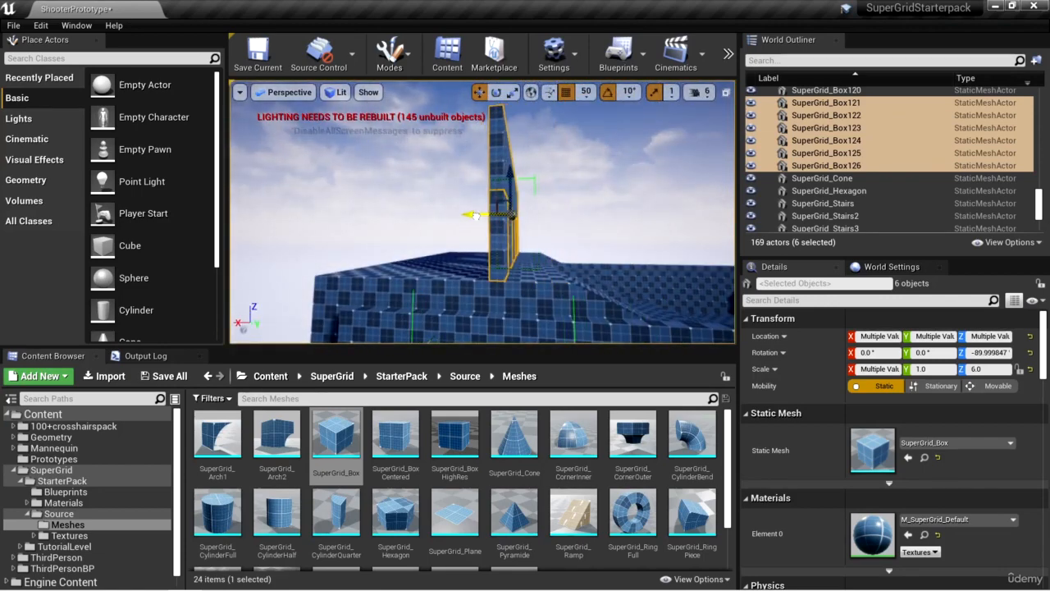
click(586, 92)
click(595, 179)
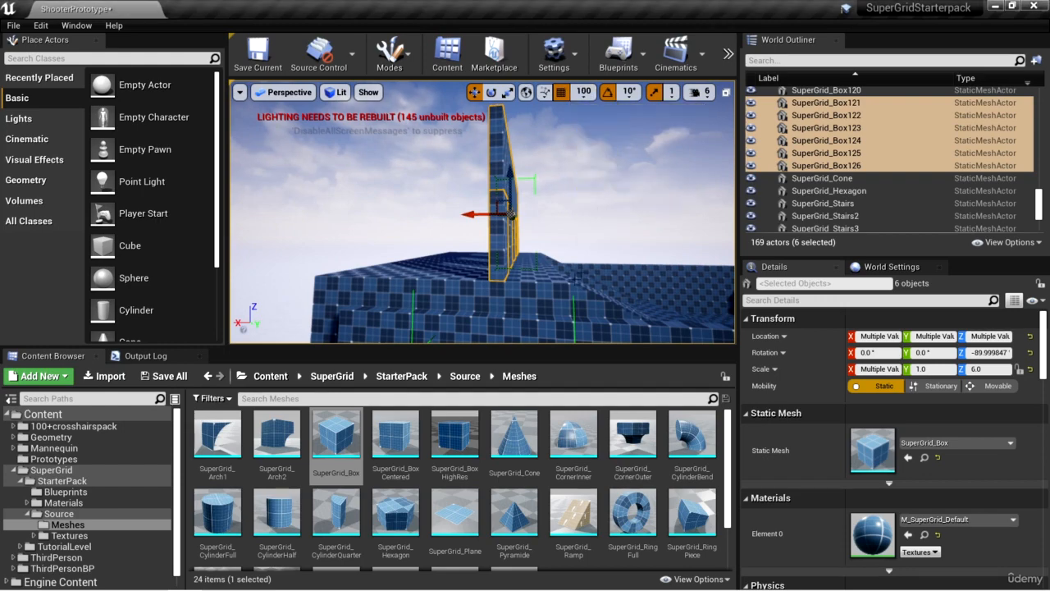
right_drag(584, 306, 422, 226)
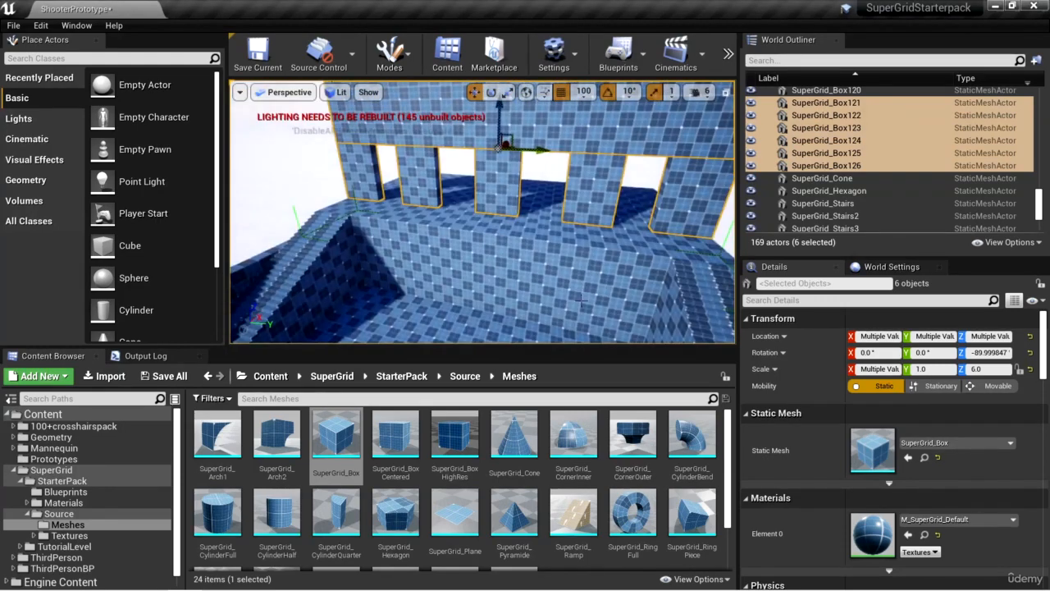
- Select the five grouped wall sections along the outer side at Y -1800 and duplicate them upward as a second tier
right_drag(580, 299, 581, 300)
right_drag(322, 273, 336, 267)
right_drag(485, 305, 605, 291)
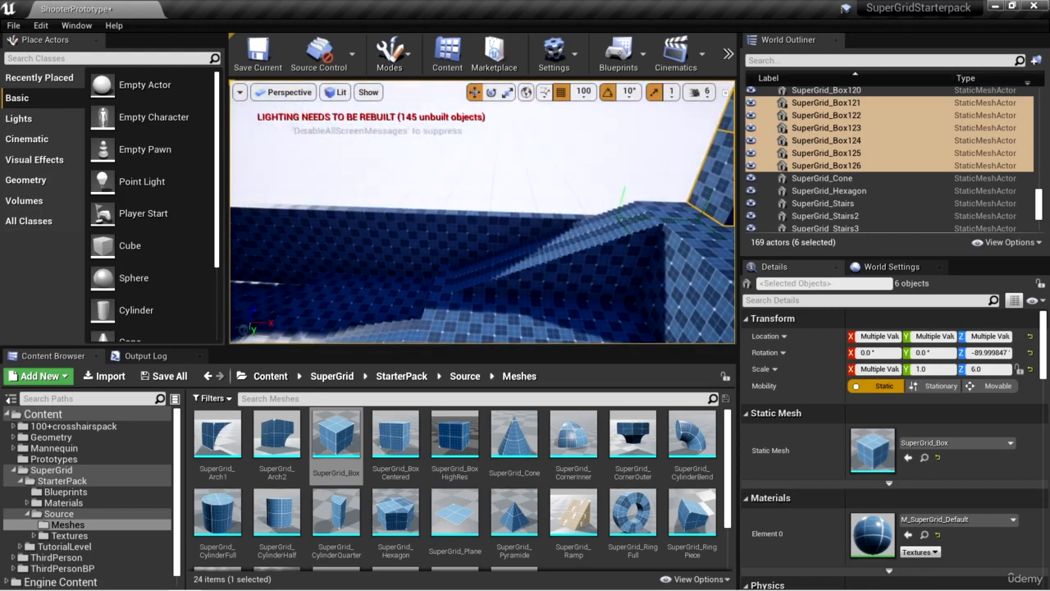
click(505, 245)
right_drag(505, 245, 628, 254)
right_drag(579, 283, 603, 291)
click(678, 207)
ctrl+click(596, 206)
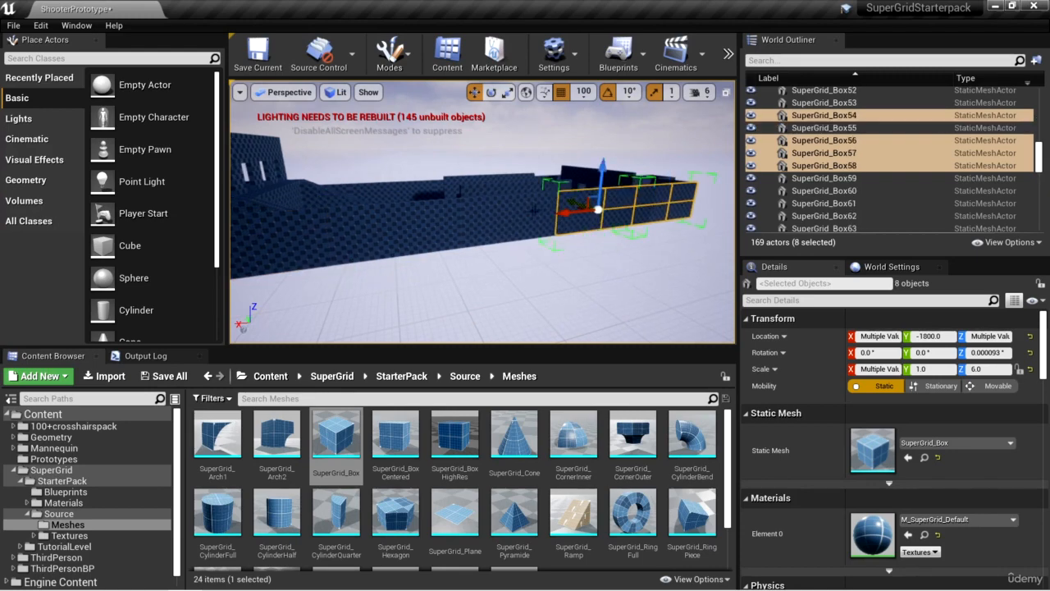
ctrl+click(488, 219)
ctrl+click(420, 224)
right_drag(424, 224, 386, 224)
ctrl+click(392, 224)
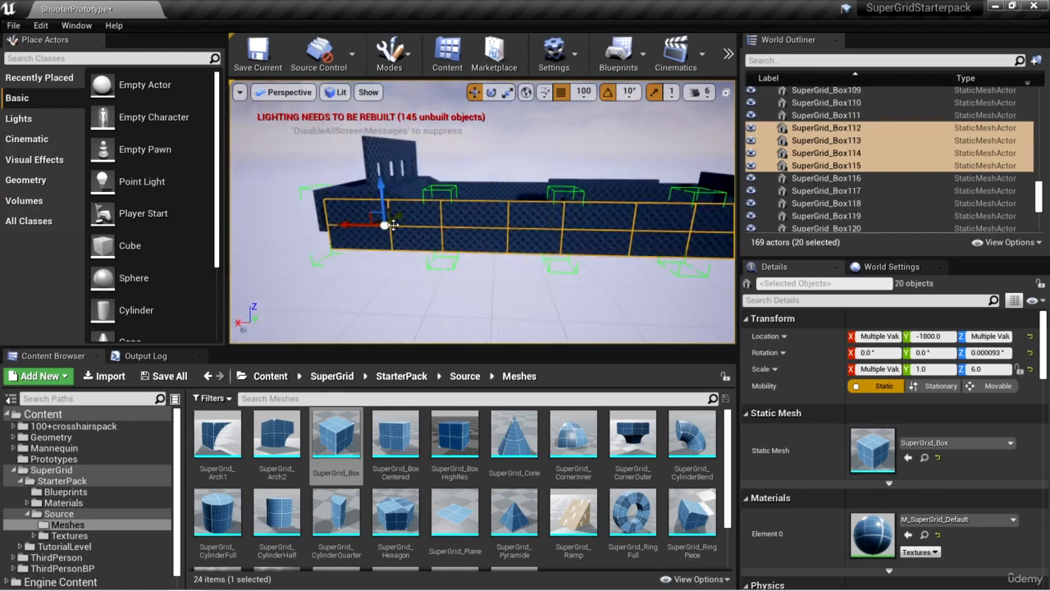
alt+drag(380, 185, 383, 134)
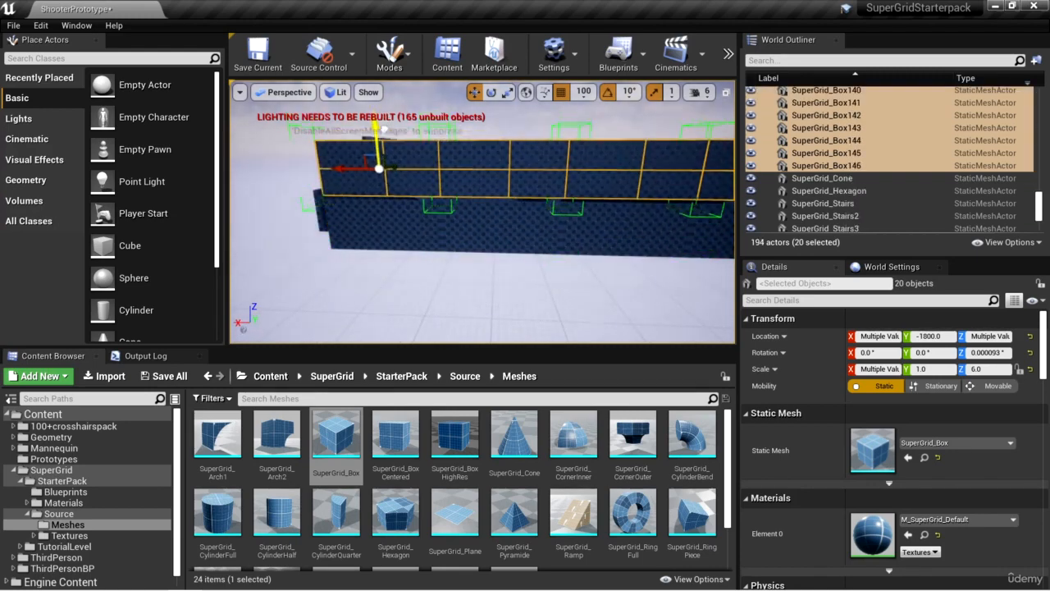
- Duplicate the second wall tier across the level onto the opposite side at Y 1700
right_drag(383, 164, 560, 215)
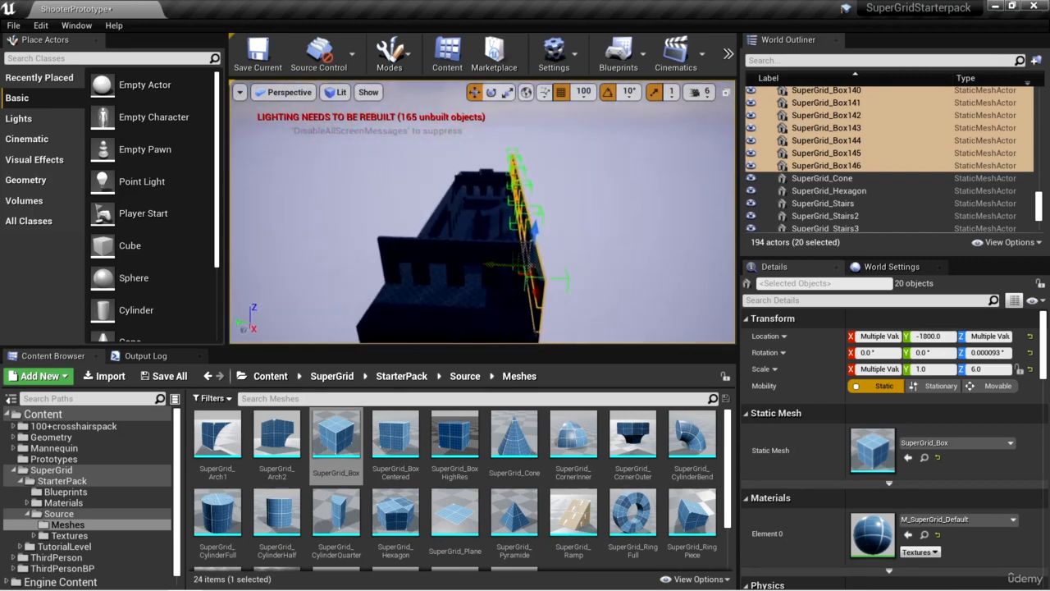
alt+drag(493, 264, 343, 247)
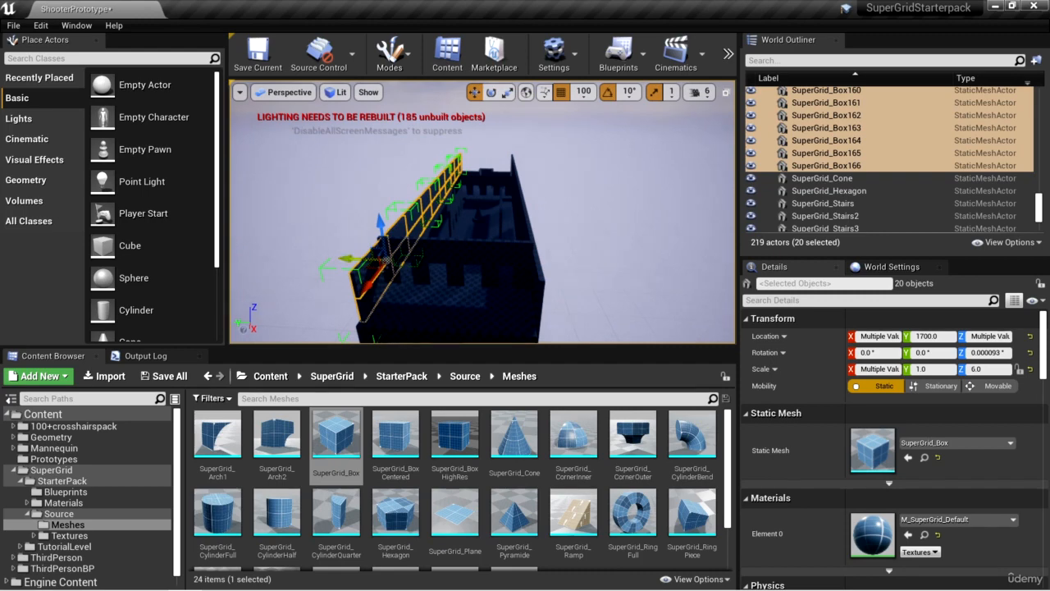
right_drag(347, 258, 447, 273)
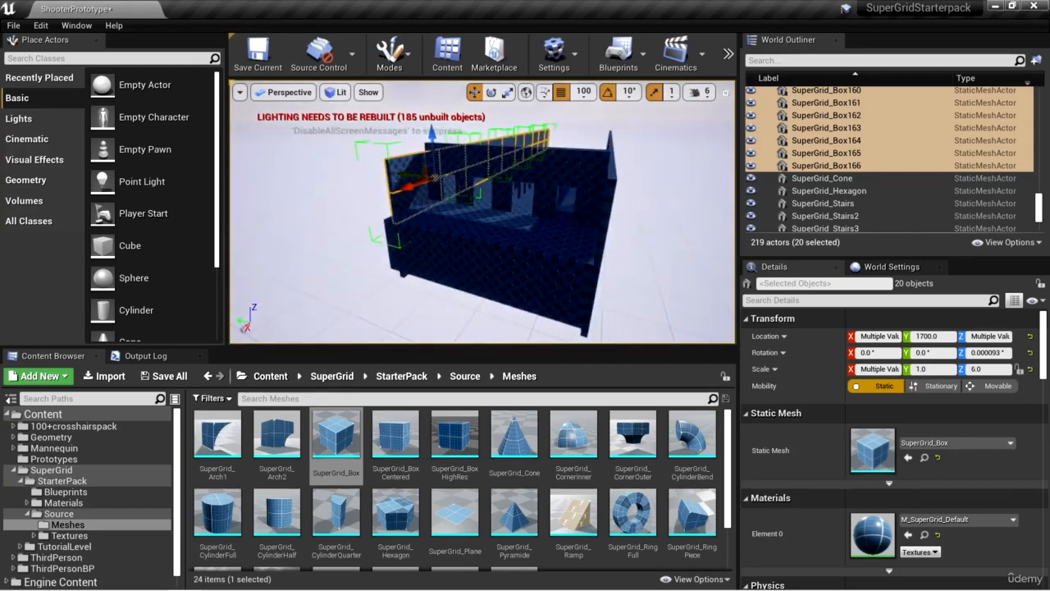
- Duplicate the two stacked wall groups at the end of the Y -1800 side outward to enclose the raised platform's side
click(491, 259)
right_drag(653, 298, 492, 287)
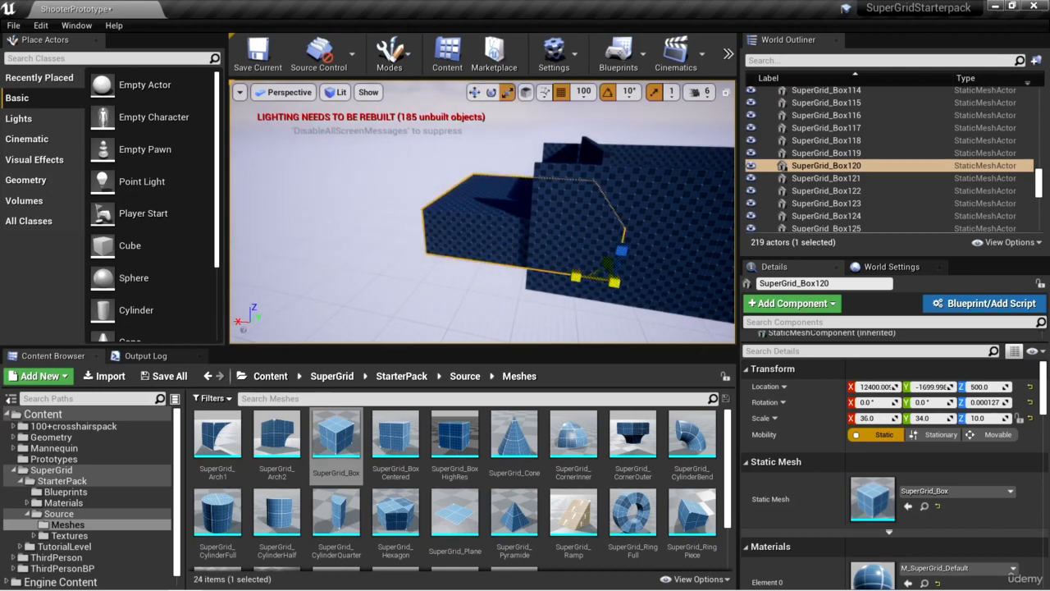
right_drag(500, 271, 502, 304)
click(501, 259)
ctrl+click(501, 261)
alt+drag(500, 261, 336, 260)
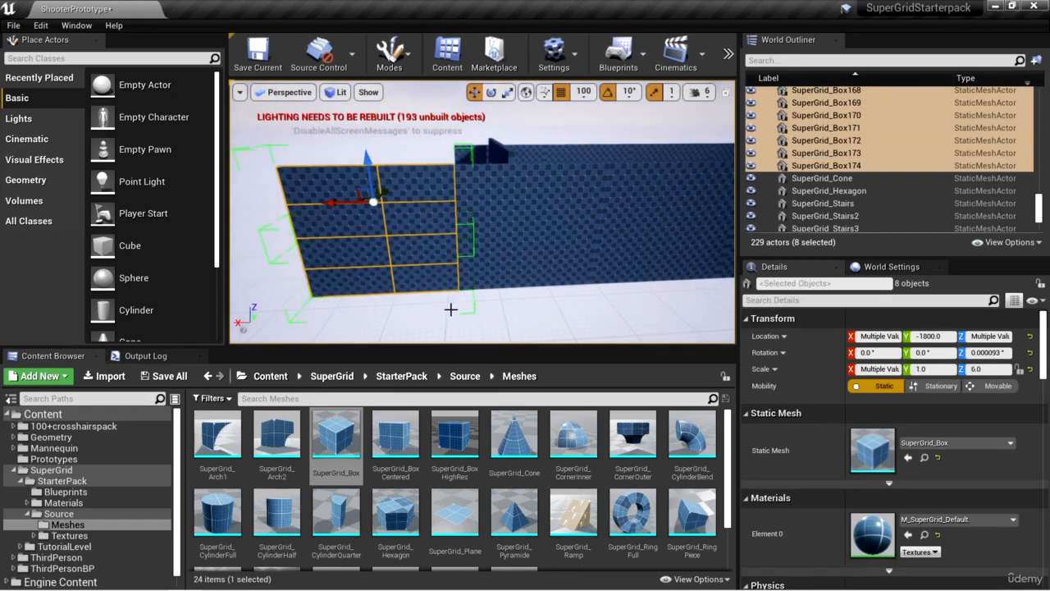
- Duplicate the eight-piece platform side wall across to the platform's opposite side and align it with the existing wall
right_drag(450, 310, 649, 316)
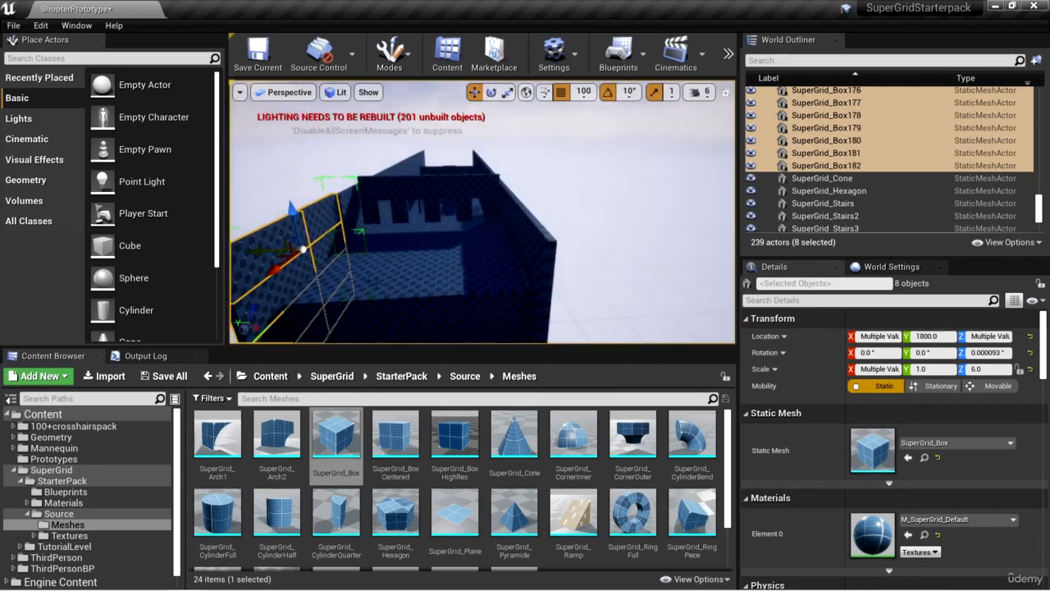
right_drag(484, 238, 460, 221)
drag(472, 214, 488, 213)
- Lengthen the raised platform along X so it reaches the outer ends of its new side walls
right_drag(488, 213, 430, 119)
click(516, 253)
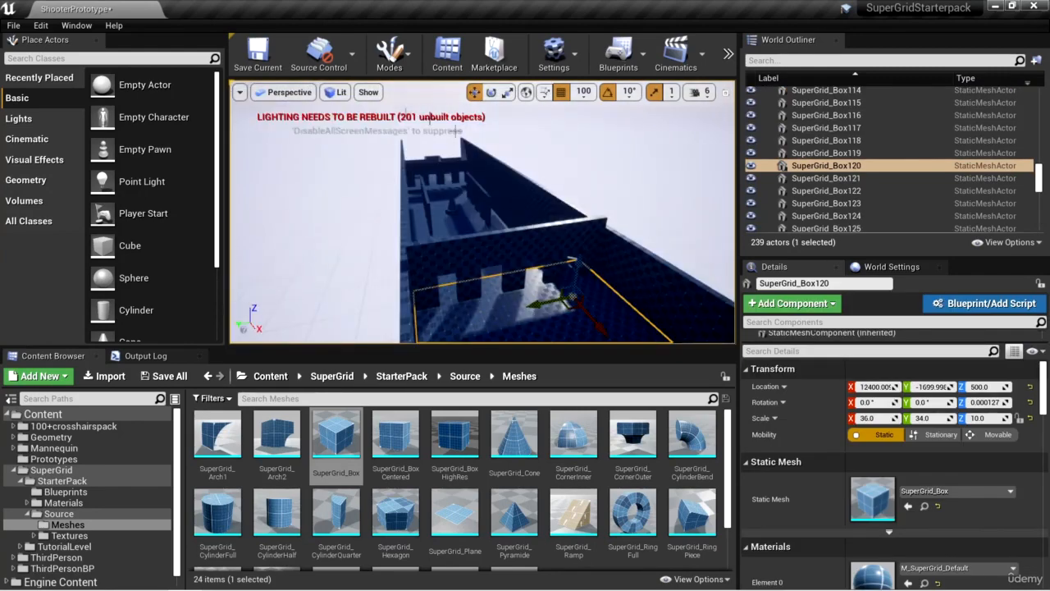
right_drag(482, 211, 611, 267)
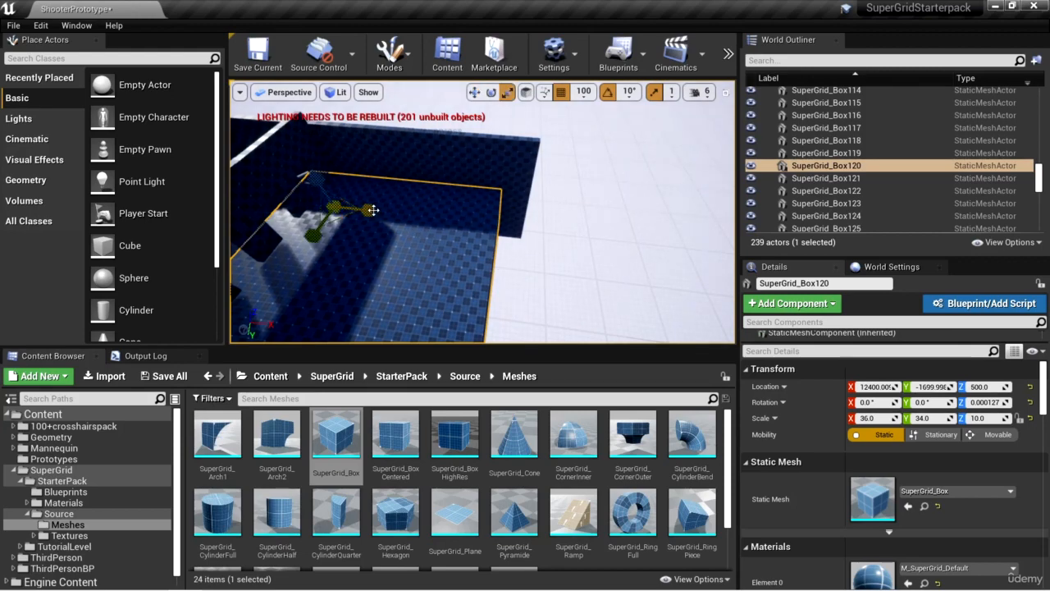
right_drag(465, 241, 500, 210)
- Duplicate the upper four-piece wall group beside the platform outward, past the platform's far end
click(506, 268)
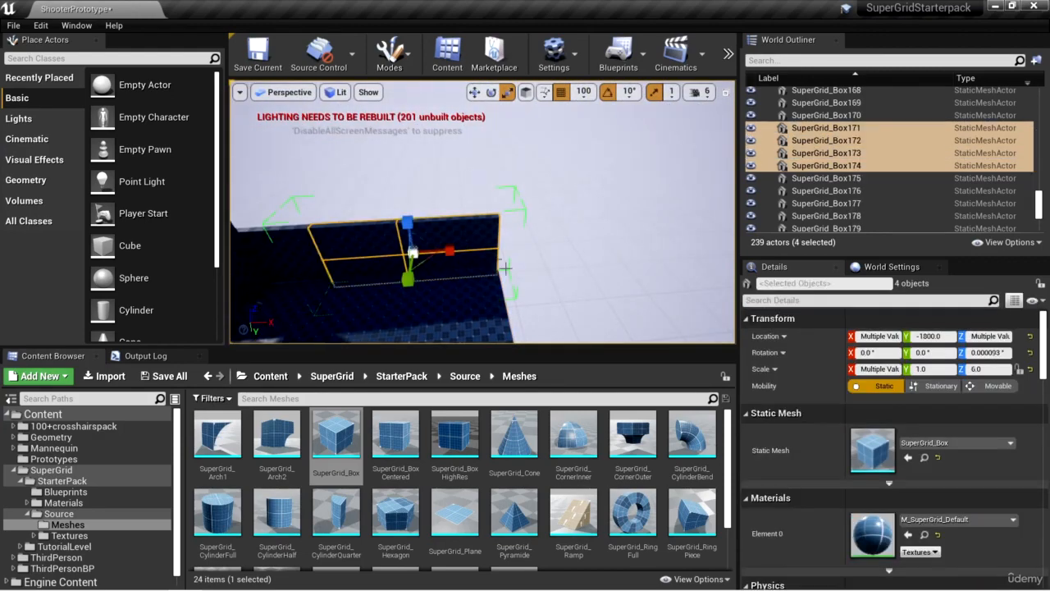
right_drag(492, 262, 435, 238)
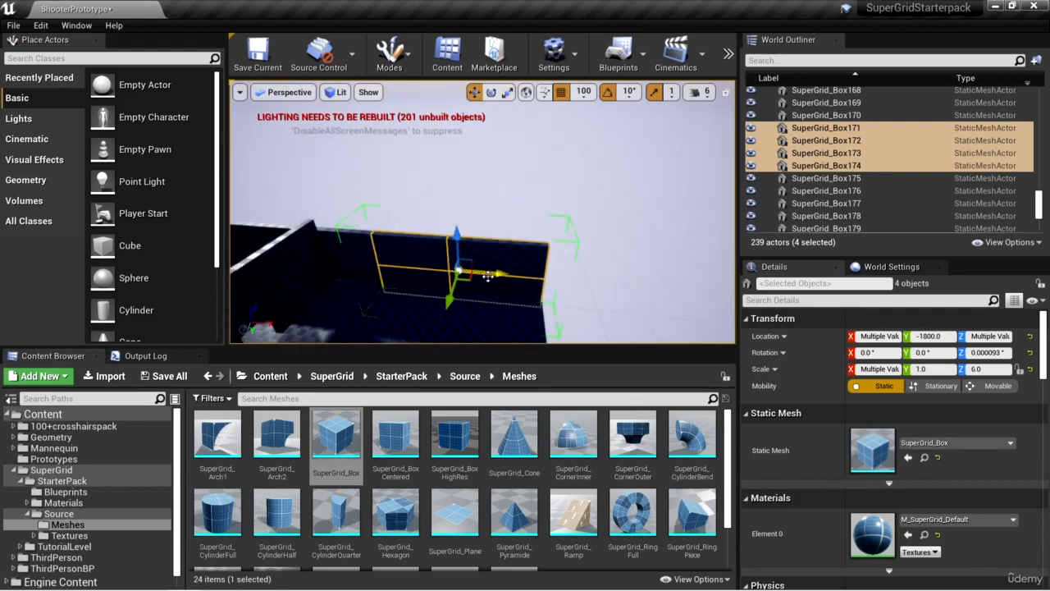
alt+drag(499, 274, 679, 284)
right_drag(554, 299, 617, 345)
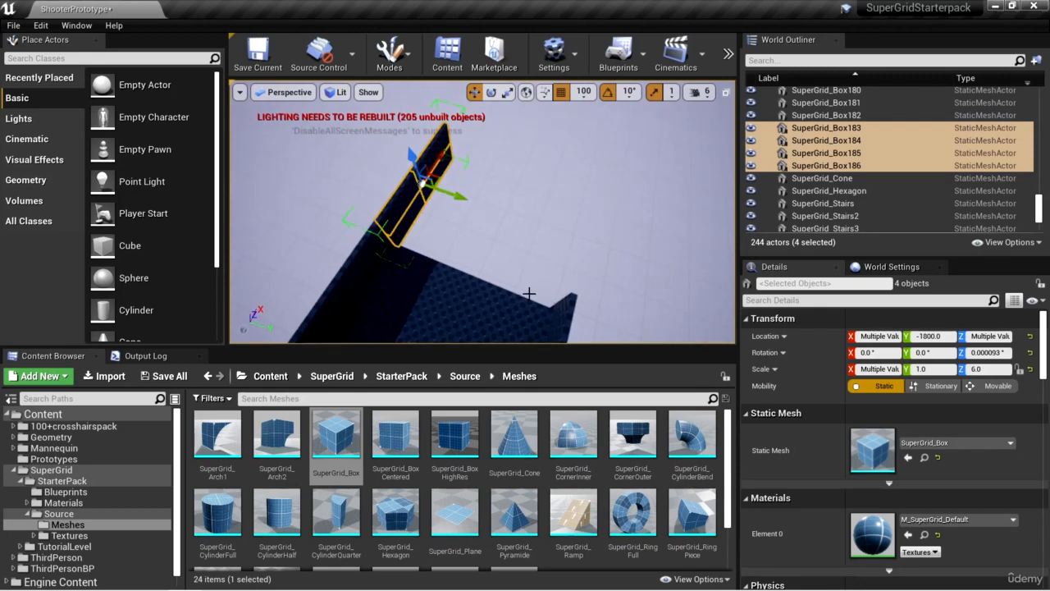
- Rotate the copied four-piece wall group to 90° about Z and fit it across the platform's far end against one side wall
key(e)
mouse_move(452, 225)
mouse_down()
mouse_move(460, 230)
mouse_move(445, 227)
mouse_up()
key(w)
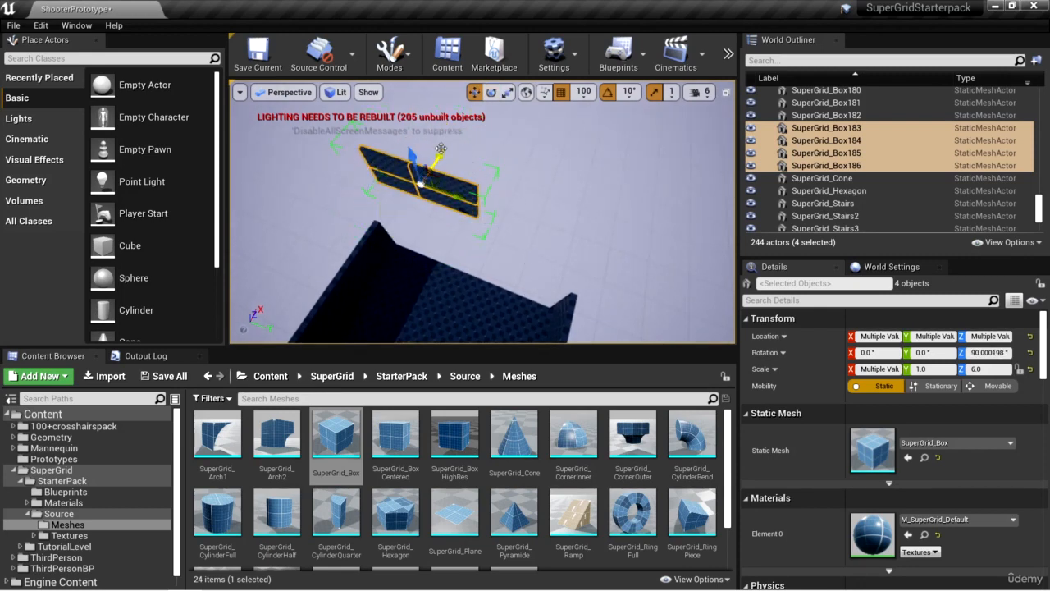
drag(440, 149, 419, 195)
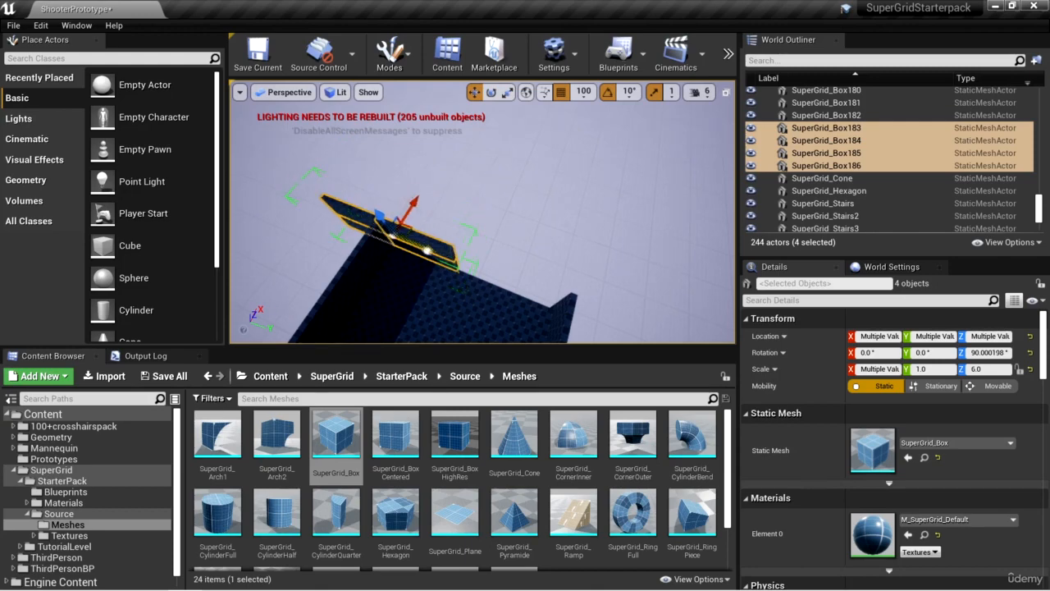
drag(427, 251, 509, 290)
right_drag(508, 290, 459, 212)
key(w)
key(s)
drag(621, 206, 570, 204)
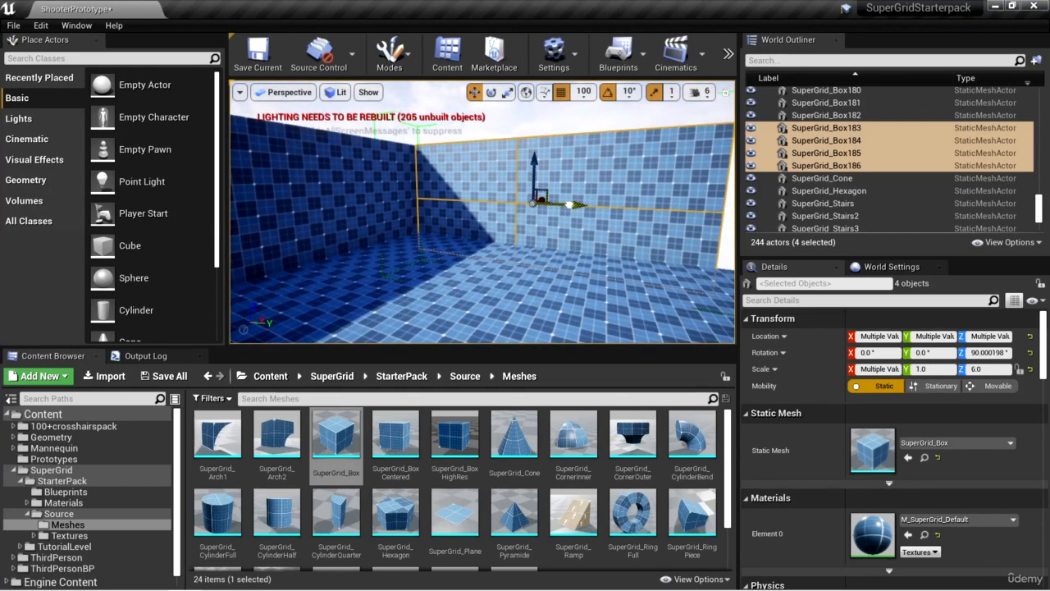
key(f)
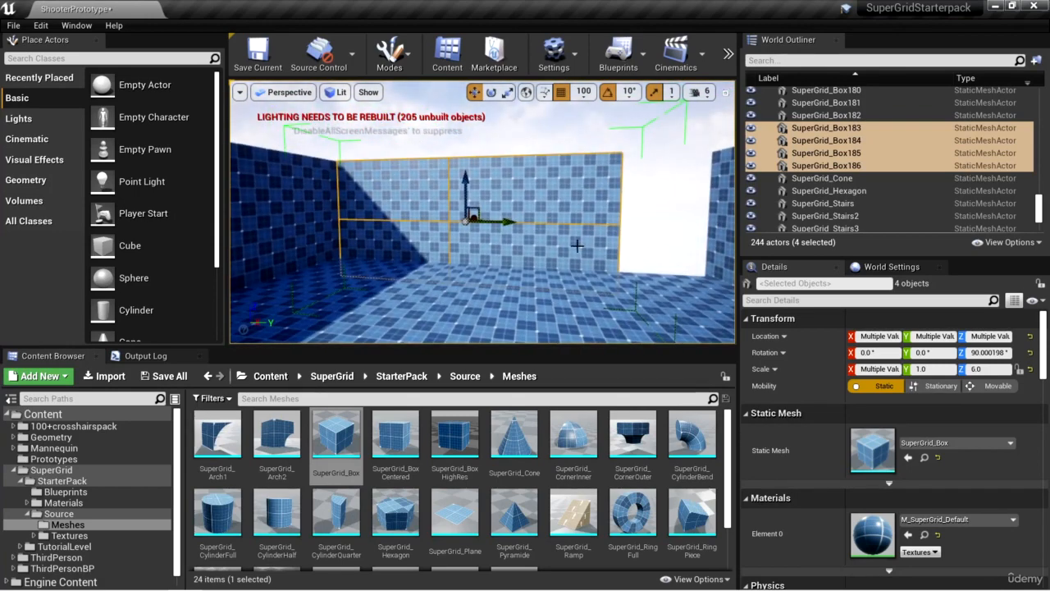
- Ungroup the end wall and scale its two panels beside the gap to 22 along X to close it
right_click(564, 224)
mouse_move(640, 394)
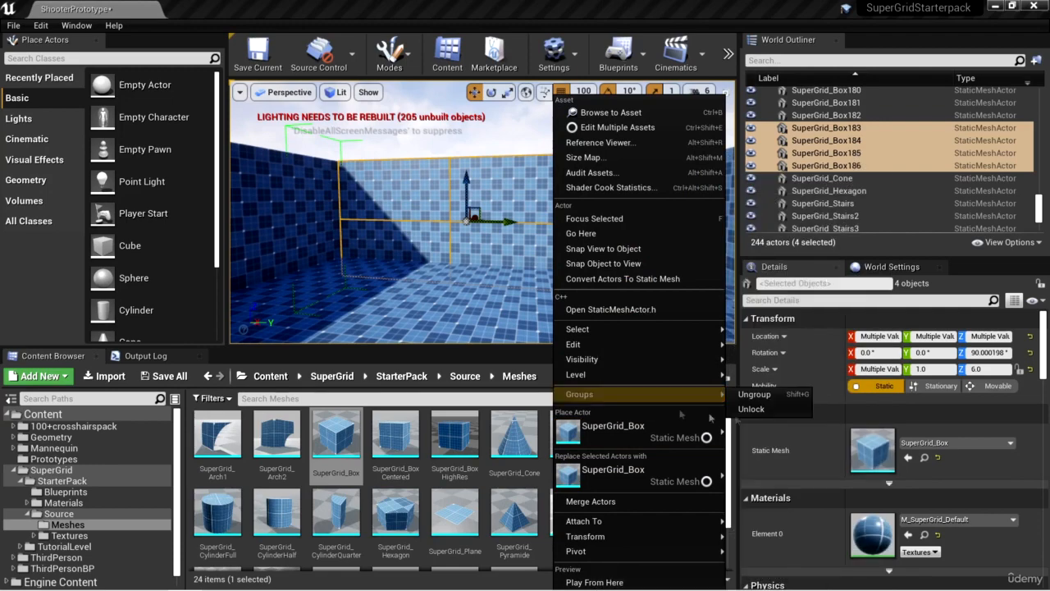
click(756, 399)
click(570, 198)
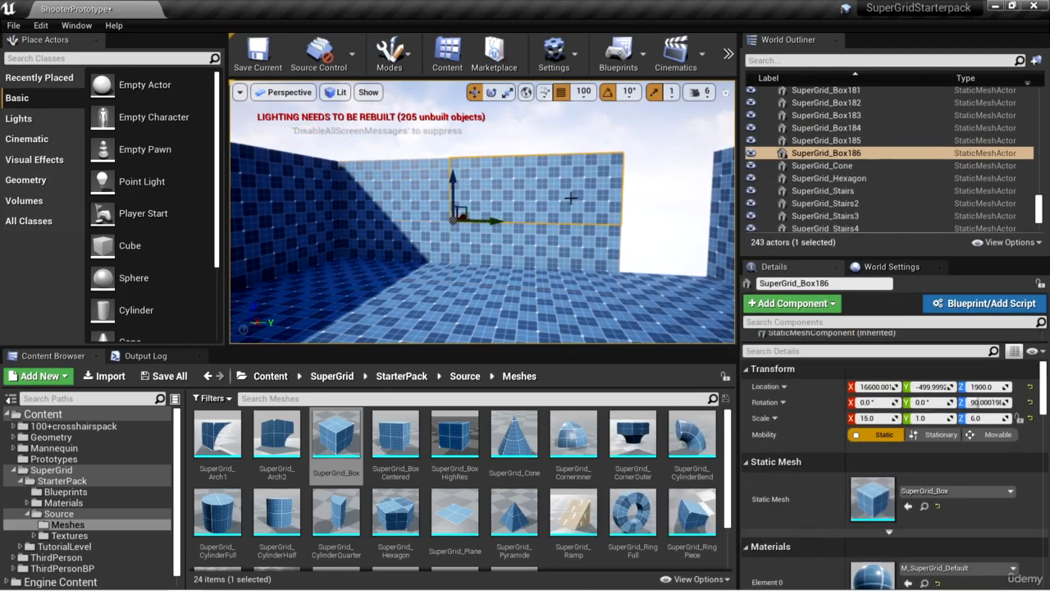
ctrl+click(541, 235)
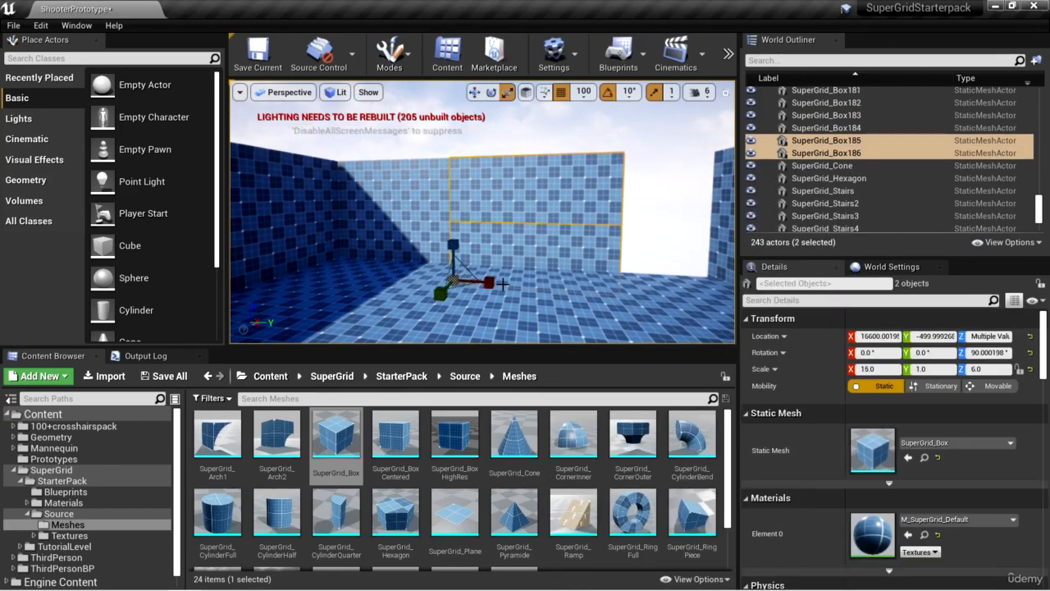
drag(489, 282, 542, 283)
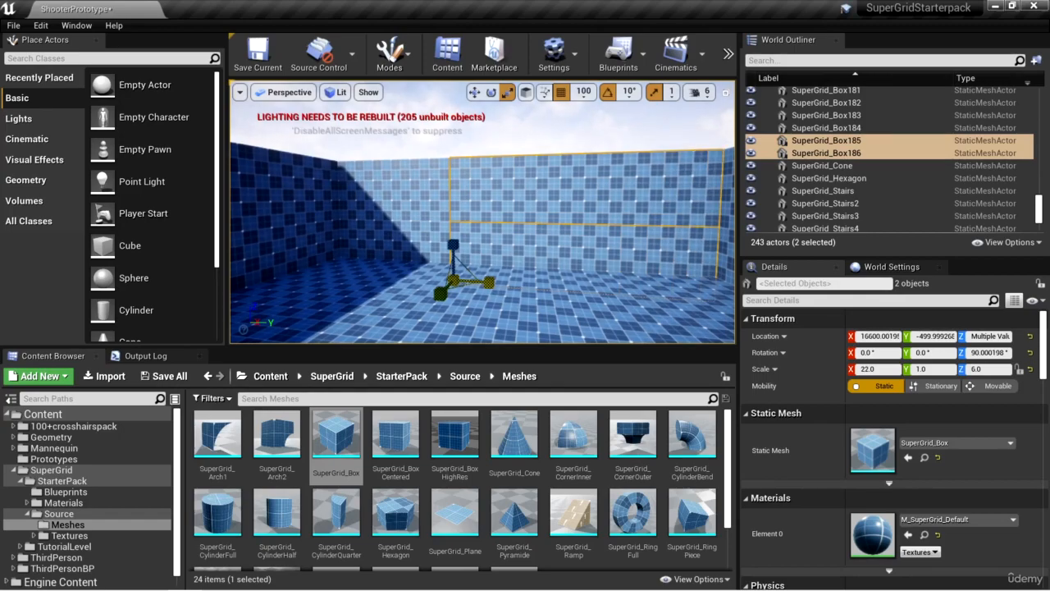
right_drag(493, 271, 566, 264)
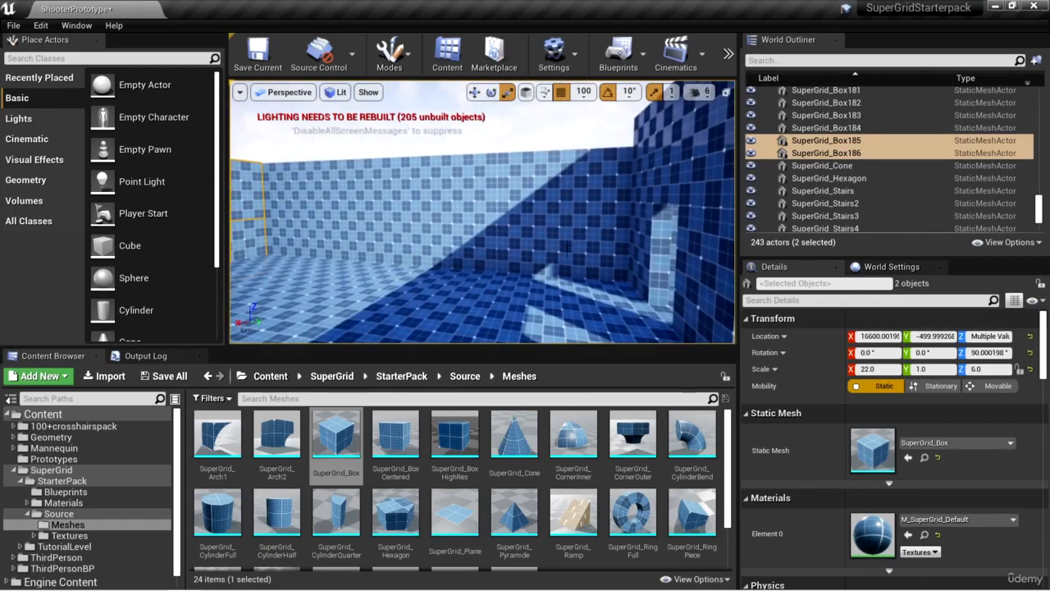
- Ungroup the platform's wall with openings and scale its long upper panel along Z
click(553, 177)
right_drag(553, 176, 339, 152)
click(339, 169)
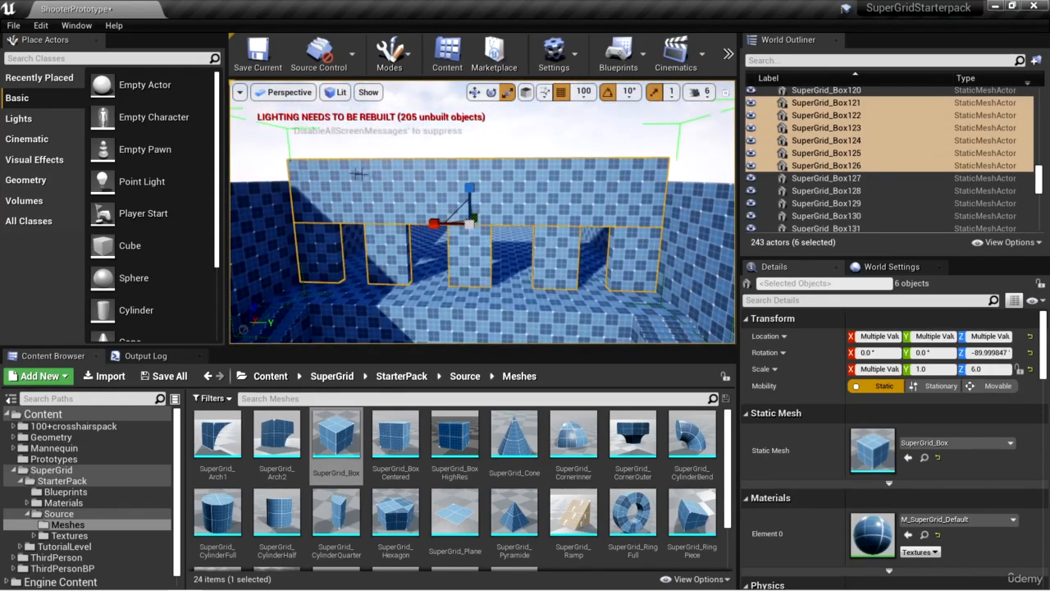
right_click(384, 172)
mouse_move(525, 394)
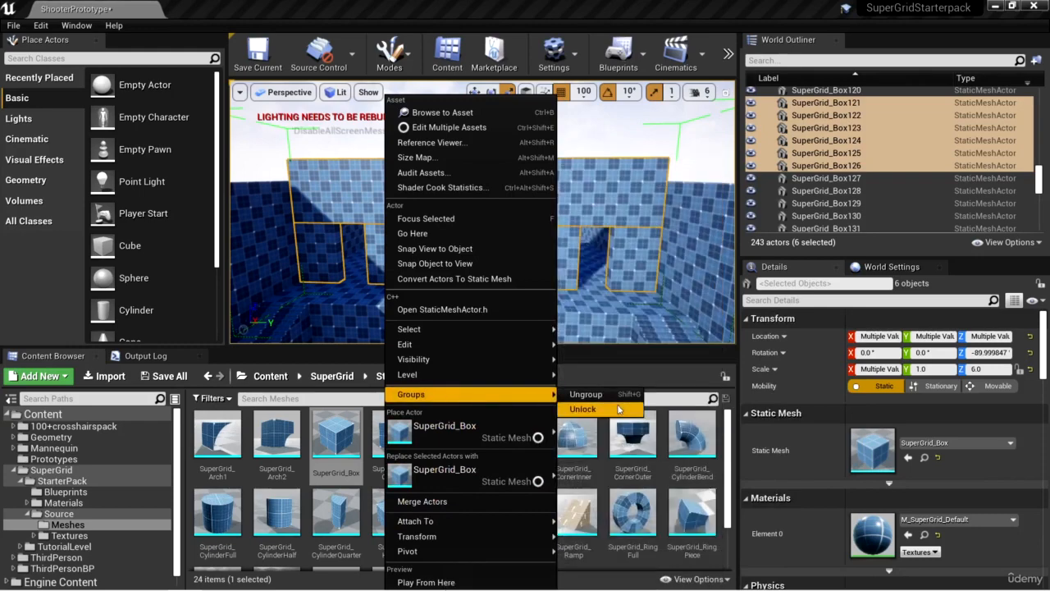
click(586, 394)
click(494, 158)
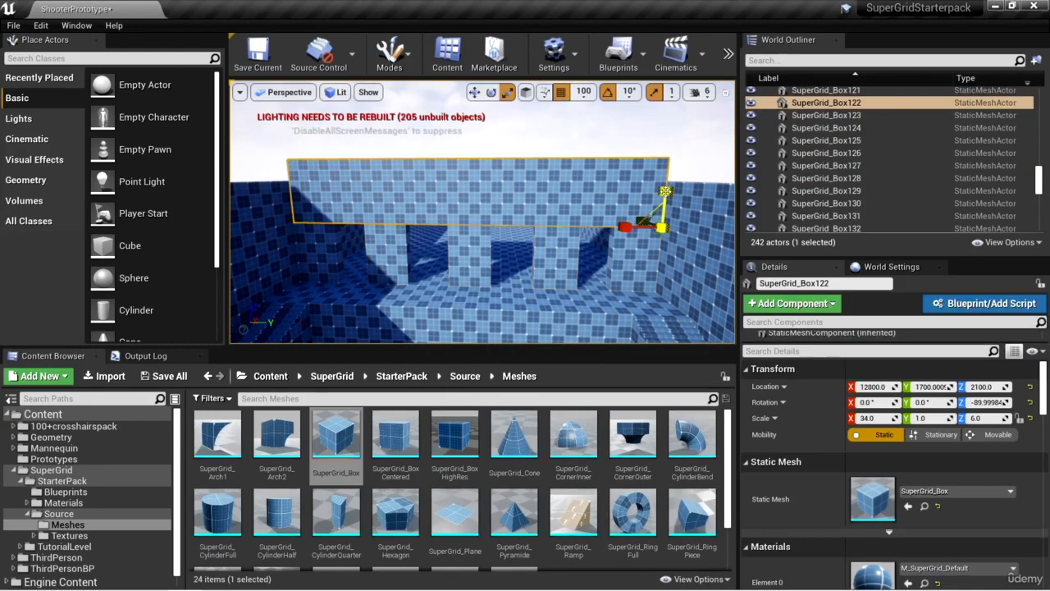
drag(666, 191, 666, 211)
- Ungroup the wall with openings at the level's other end and scale its long upper panel to 14 along Z
right_drag(608, 215, 250, 215)
key(s)
click(504, 266)
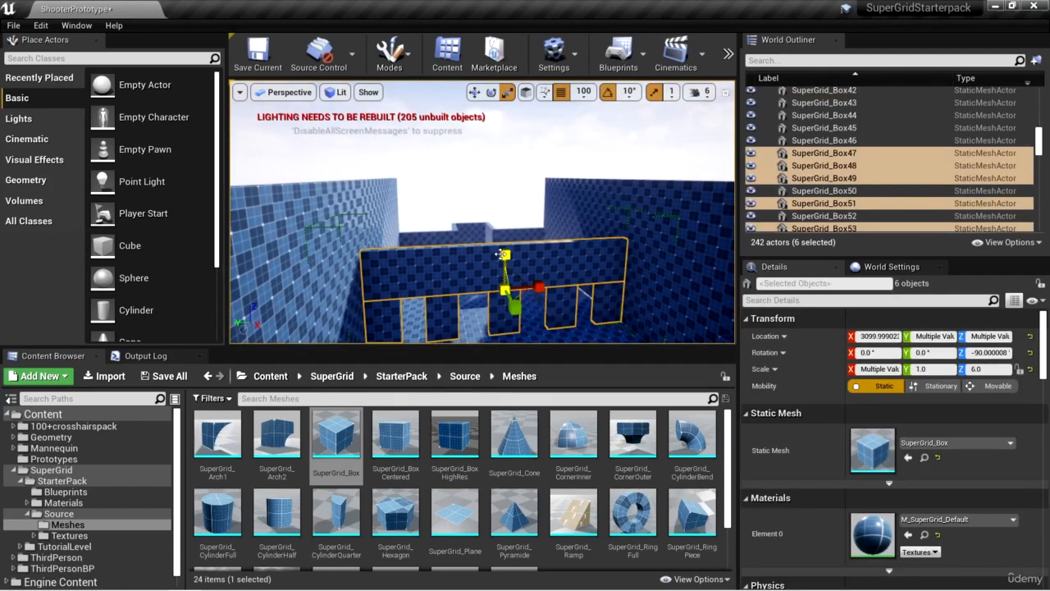
mouse_move(507, 257)
mouse_down()
mouse_move(507, 247)
mouse_move(508, 256)
mouse_up()
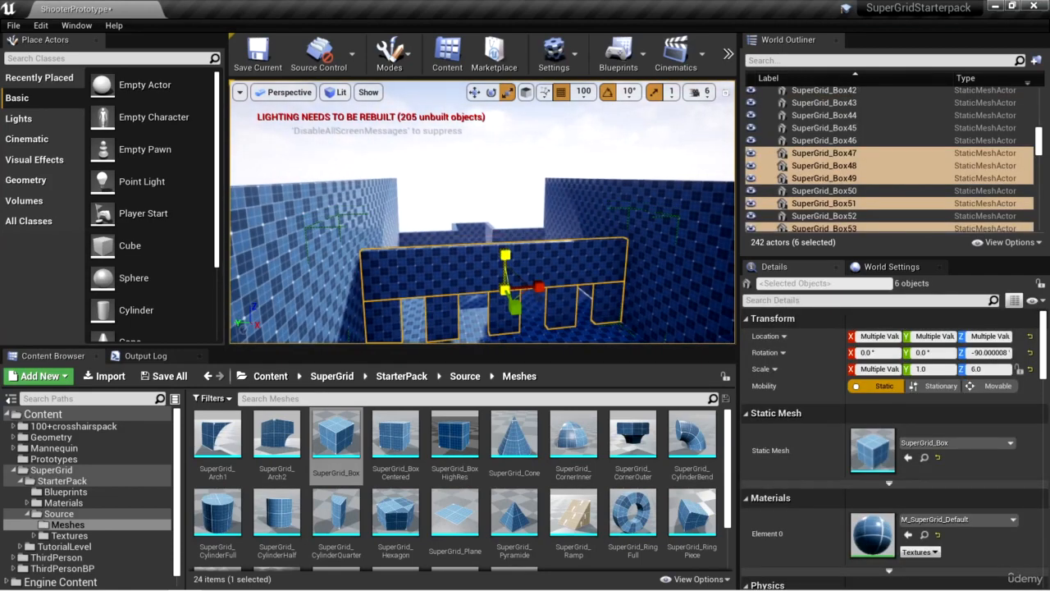
right_click(551, 270)
mouse_move(640, 394)
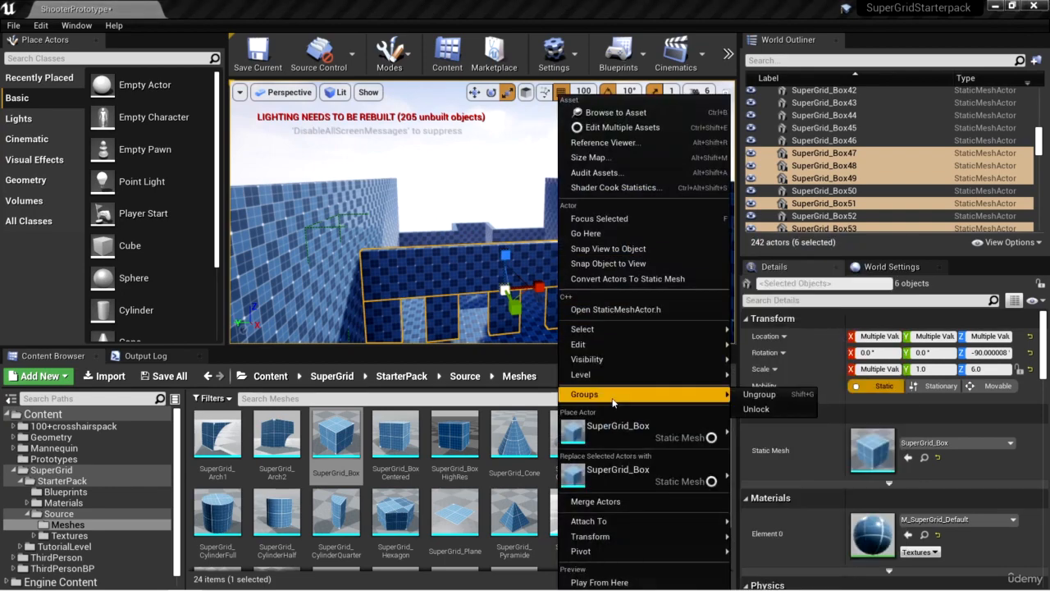
click(767, 409)
click(447, 264)
drag(364, 261, 364, 193)
- Scale the low end wall panel on one side of the start area's alcove to 18 along Z
right_drag(483, 246, 665, 271)
mouse_move(545, 292)
right_down()
mouse_move(648, 288)
mouse_move(652, 255)
mouse_move(640, 271)
mouse_move(527, 297)
right_up()
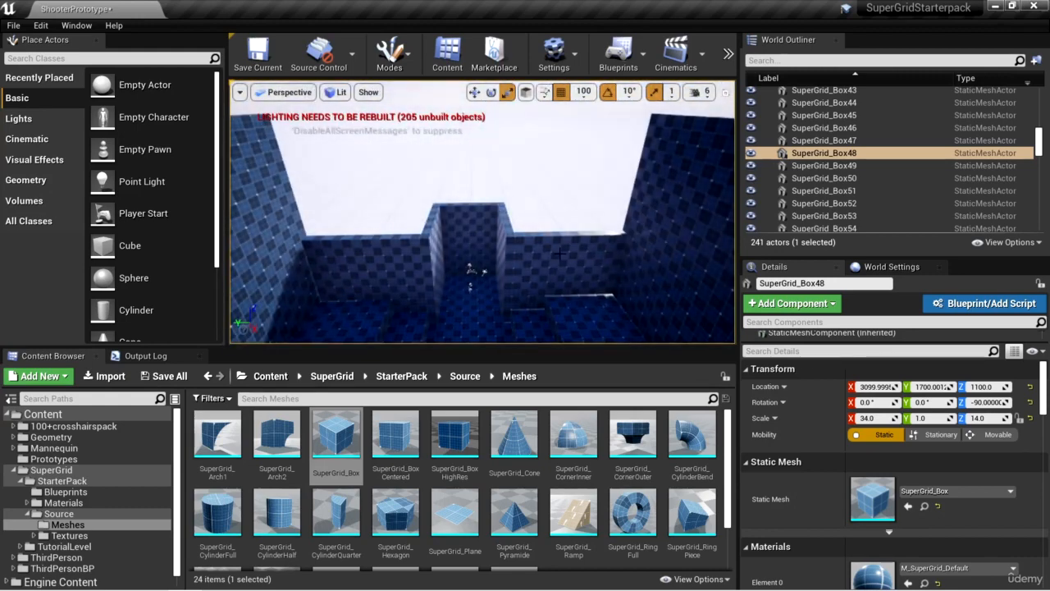
click(561, 255)
drag(513, 247, 513, 146)
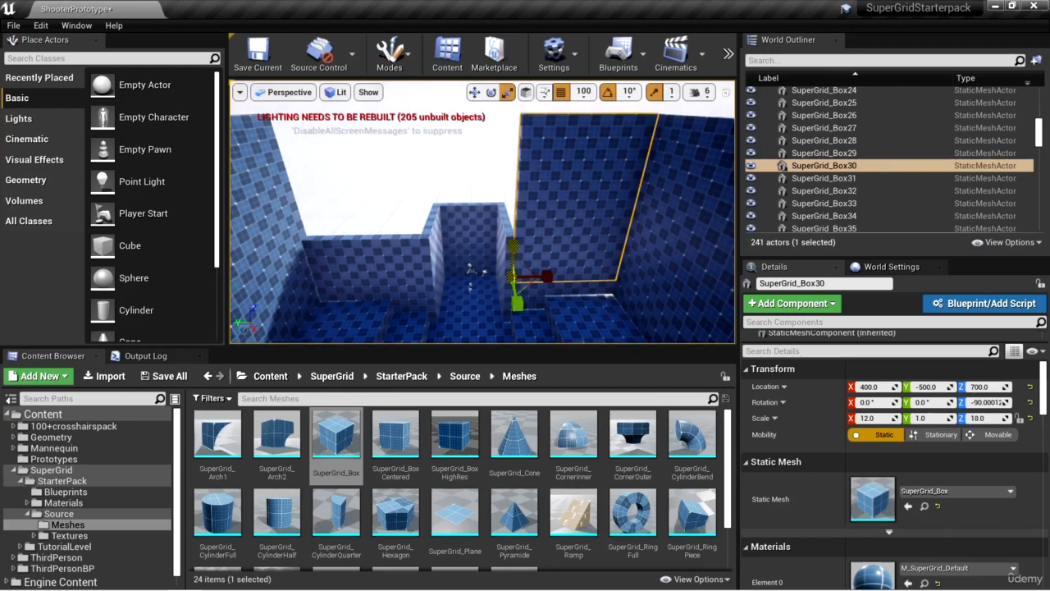
- Scale the alcove's three wall panels and the low end wall panel on its other side to 18 along Z
click(508, 245)
ctrl+click(471, 228)
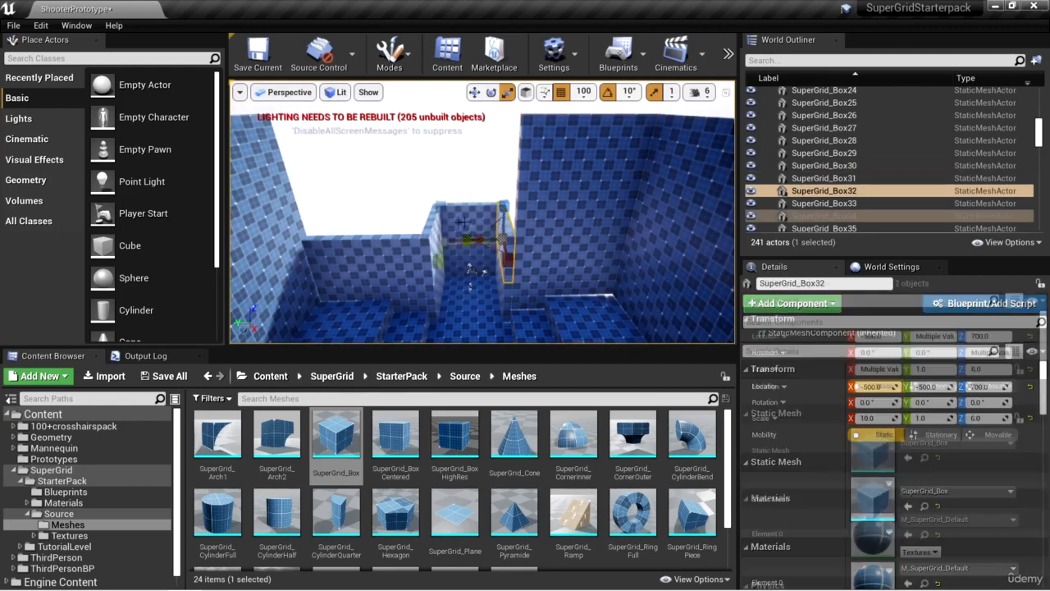
ctrl+click(430, 242)
ctrl+click(379, 244)
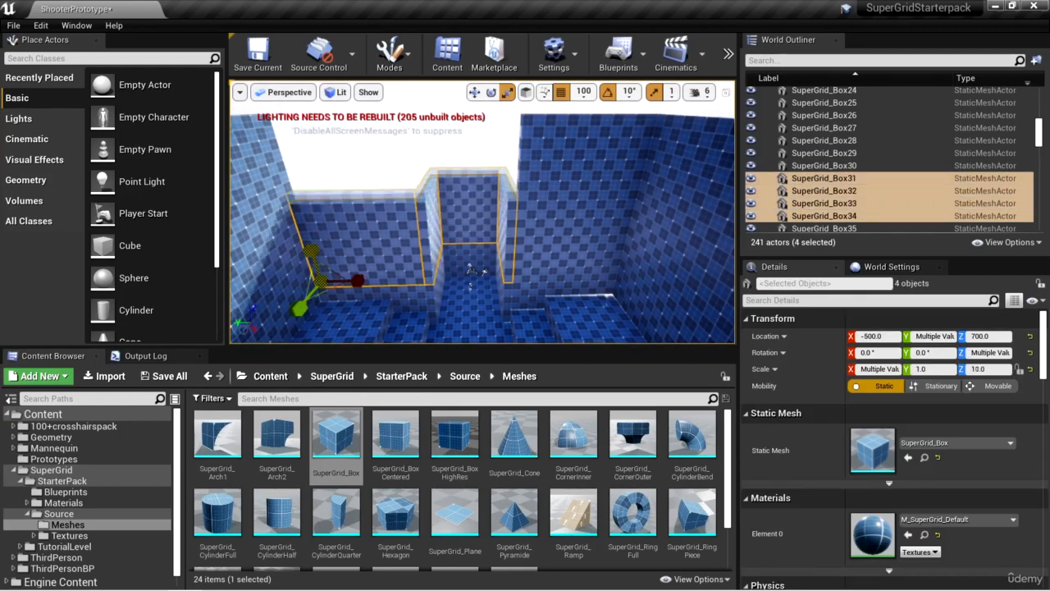
drag(311, 250, 312, 185)
- Save the current ShooterPrototype level
right_drag(459, 230, 706, 234)
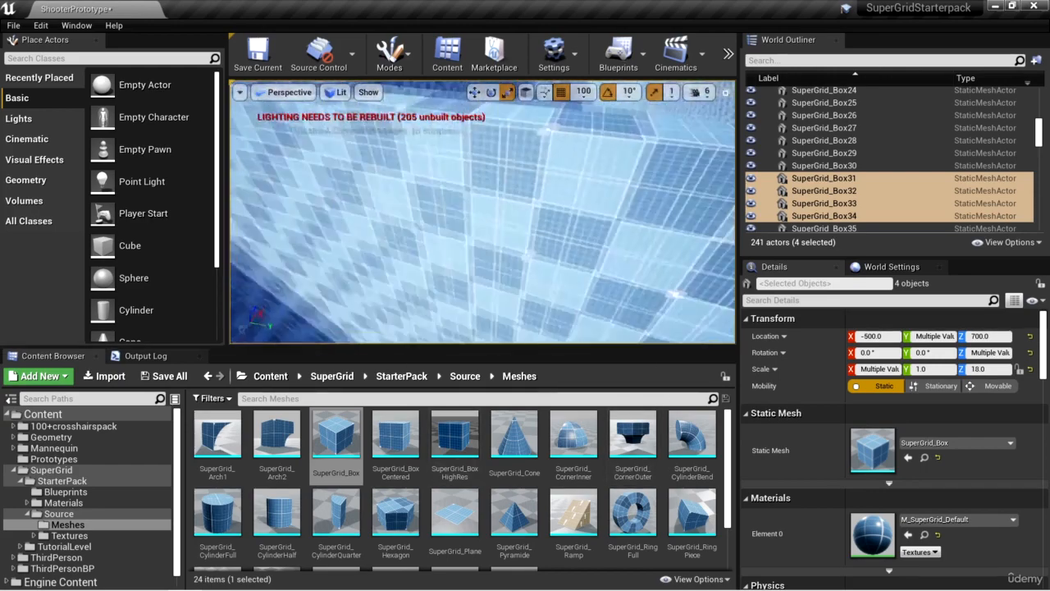
right_drag(443, 246, 540, 279)
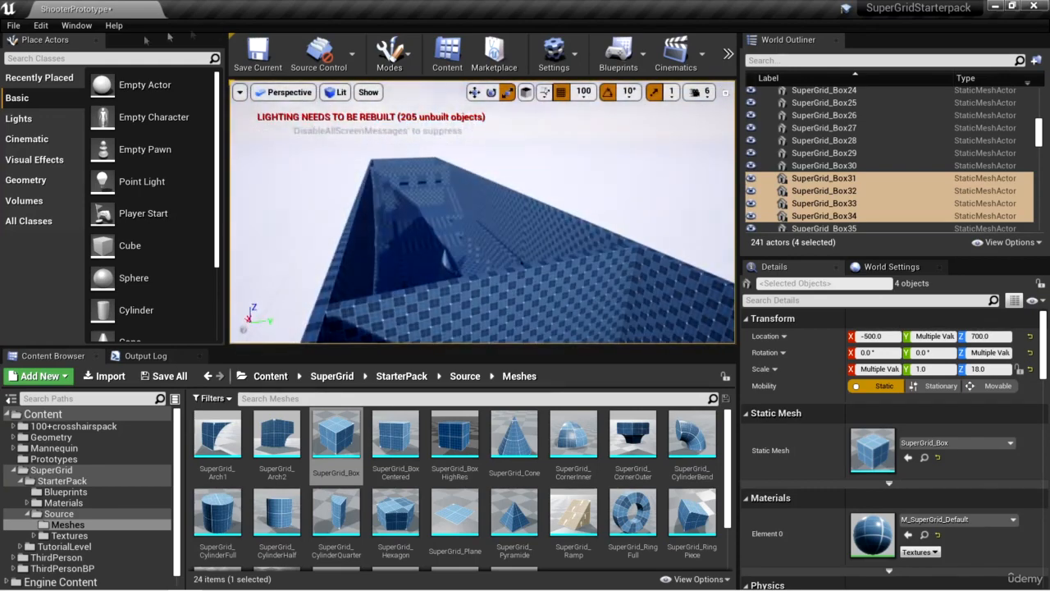
click(13, 26)
click(41, 75)
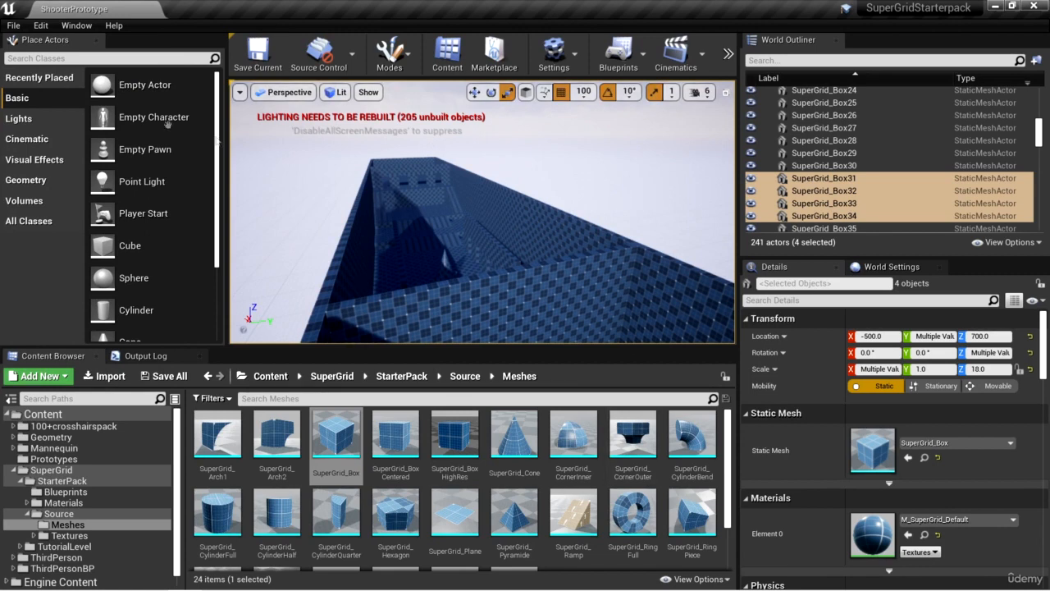
click(13, 26)
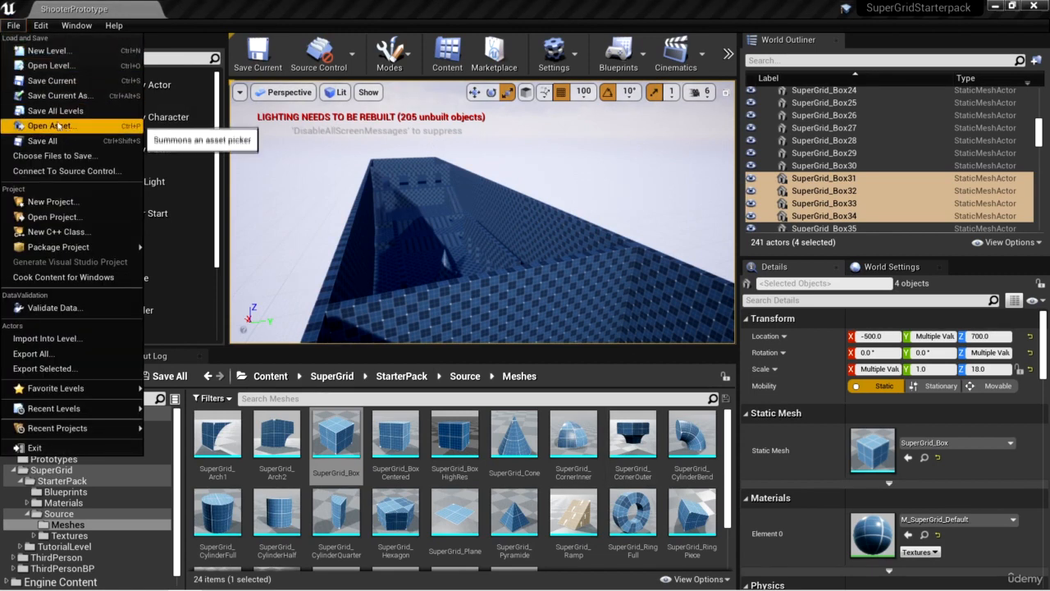
click(58, 95)
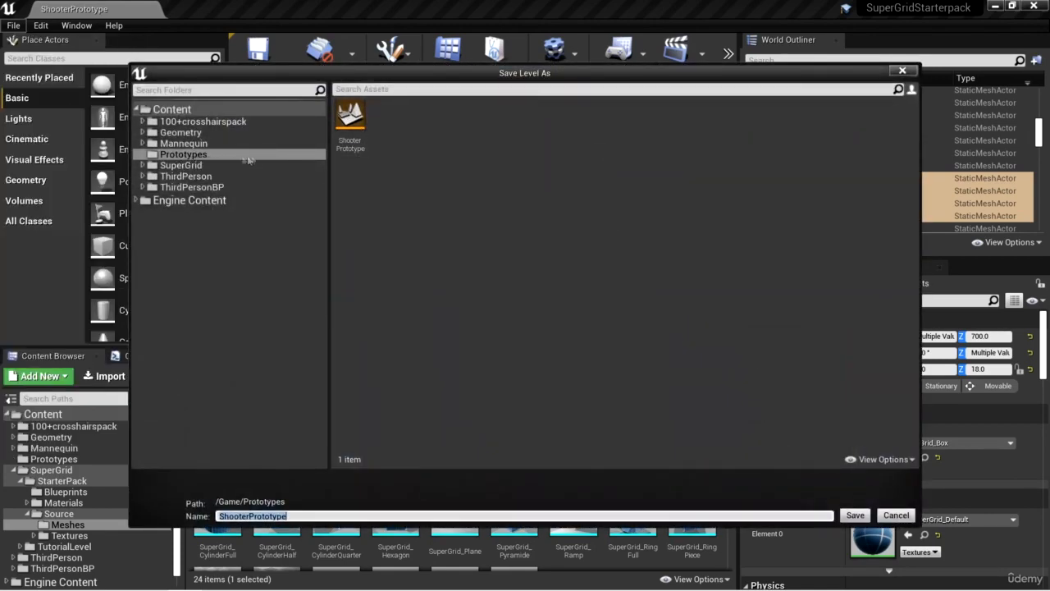
click(902, 70)
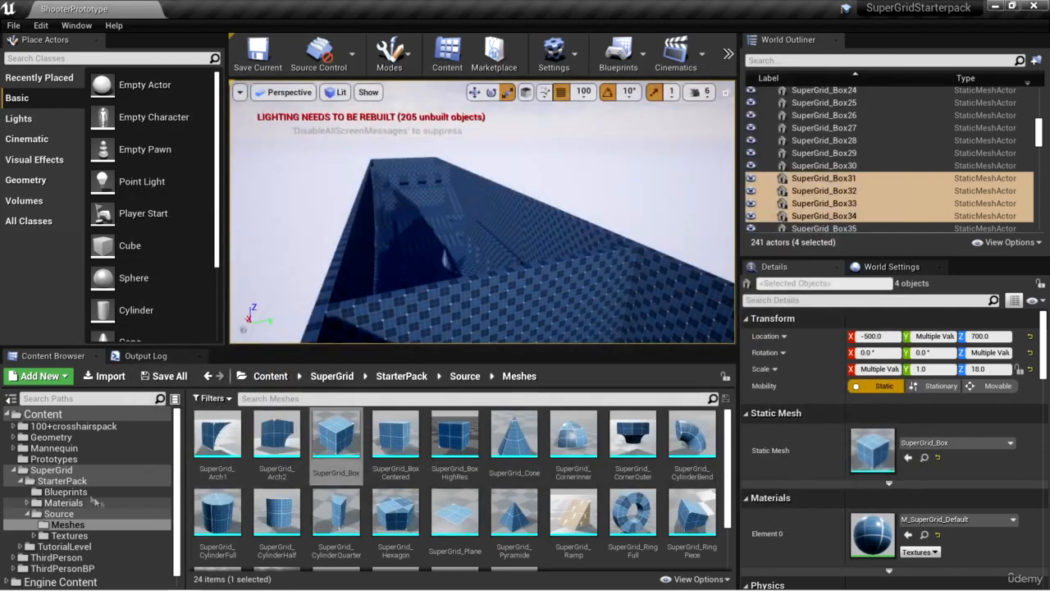
- Start migrating the ShooterPrototype level from the Prototypes folder, keeping all listed dependent assets
click(53, 458)
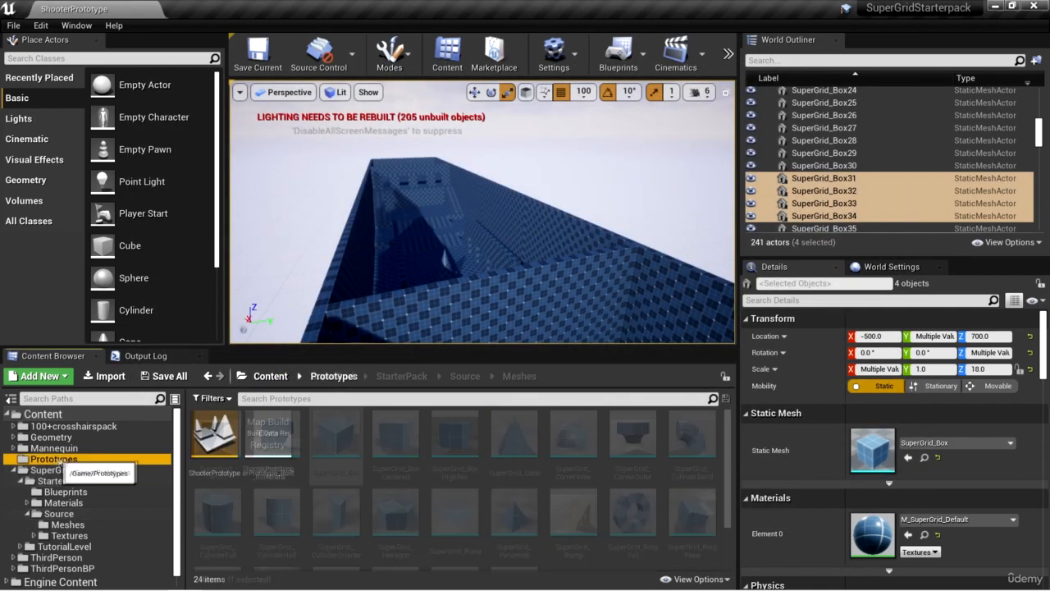
right_click(210, 443)
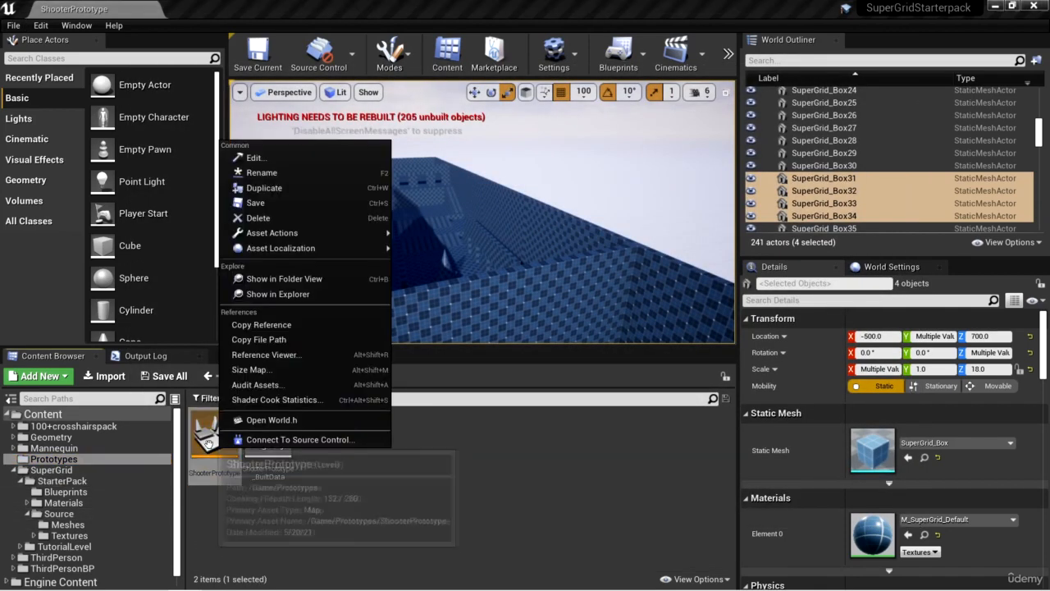
mouse_move(298, 236)
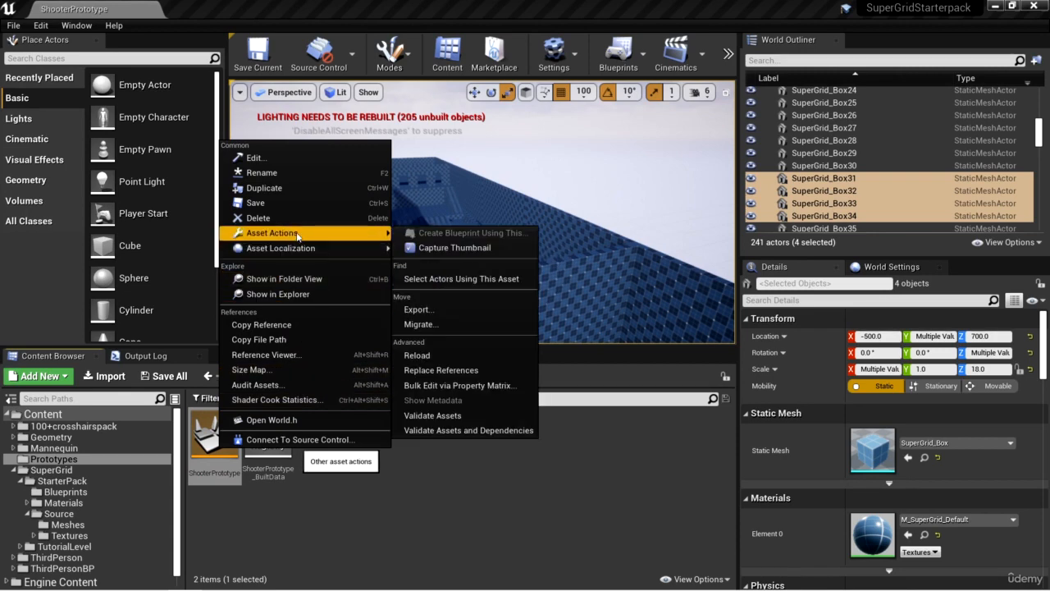
click(422, 325)
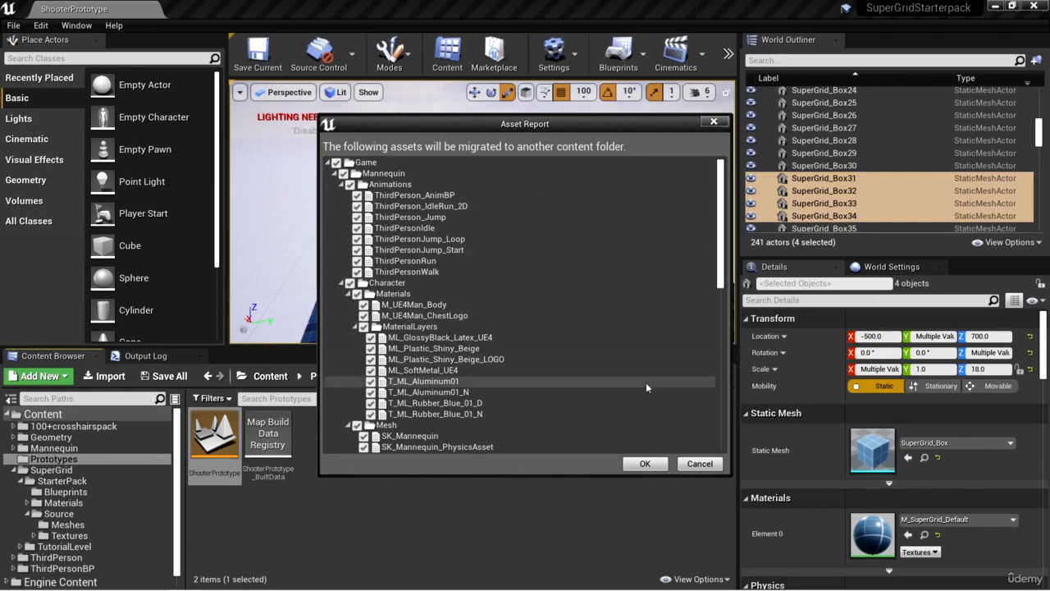
click(645, 464)
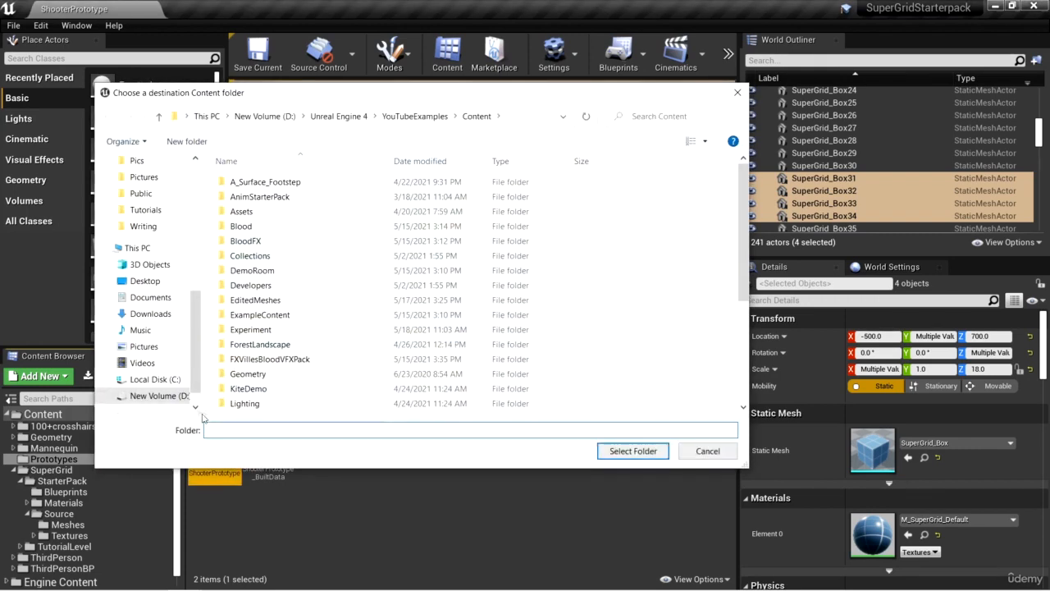
- Migrate the assets into the Content folder of the Shooter project under ShooterSeries on drive D
click(275, 117)
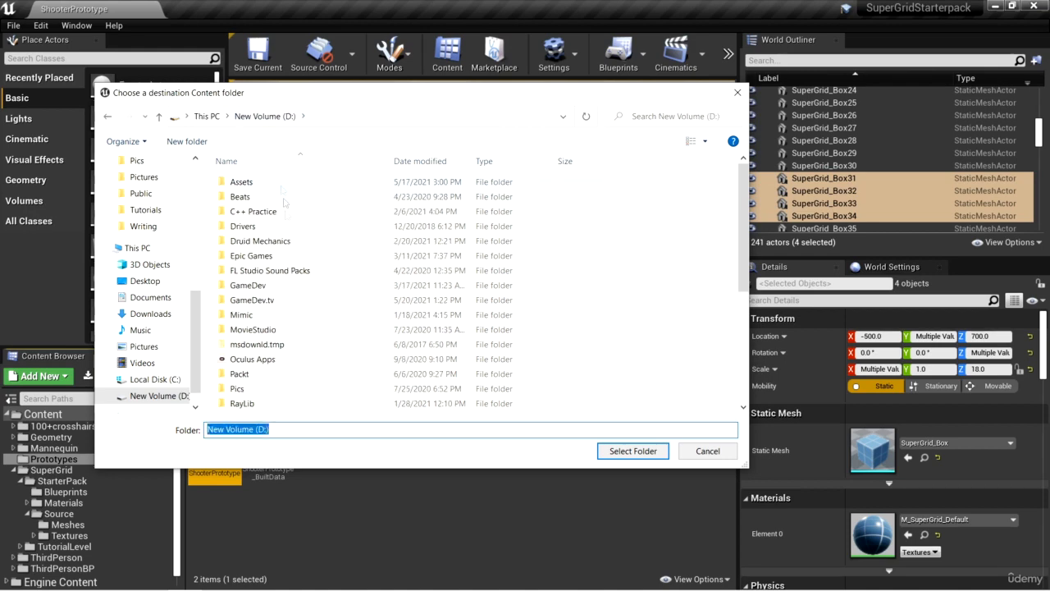
scroll(279, 346, down, 5)
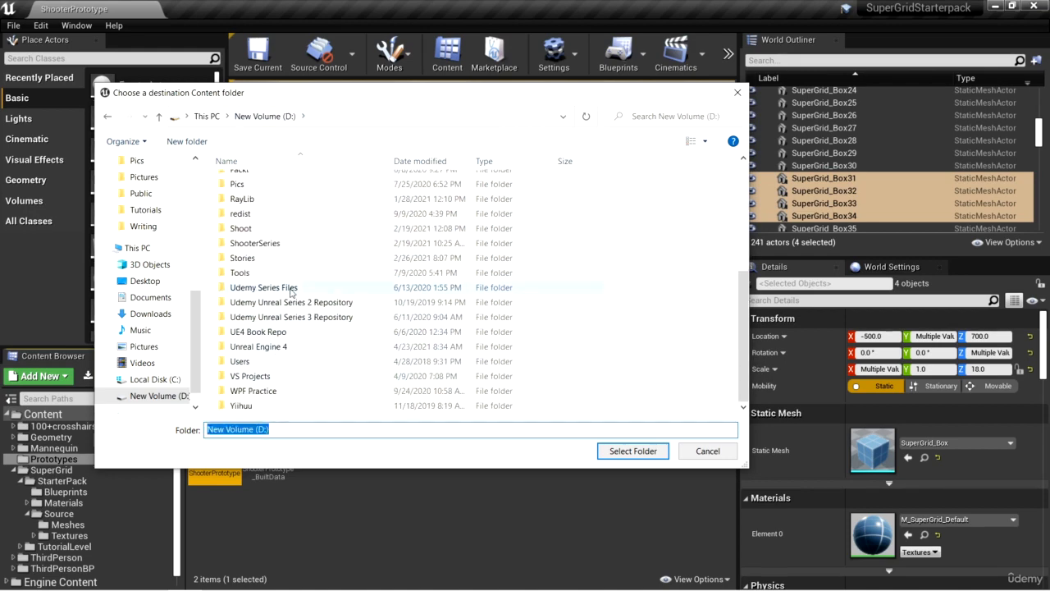
double_click(291, 289)
click(160, 117)
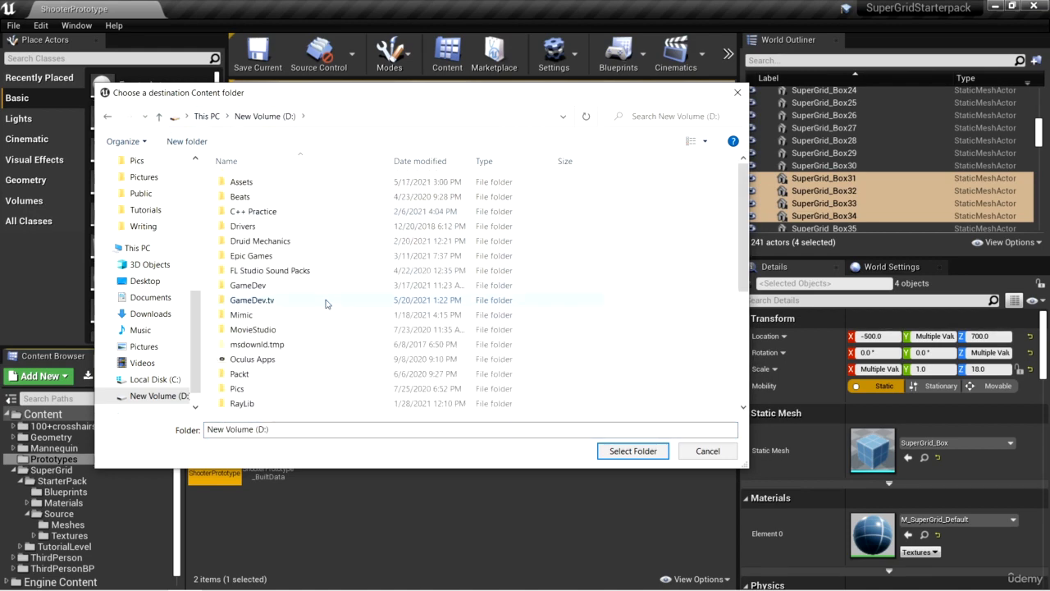
scroll(324, 307, down, 5)
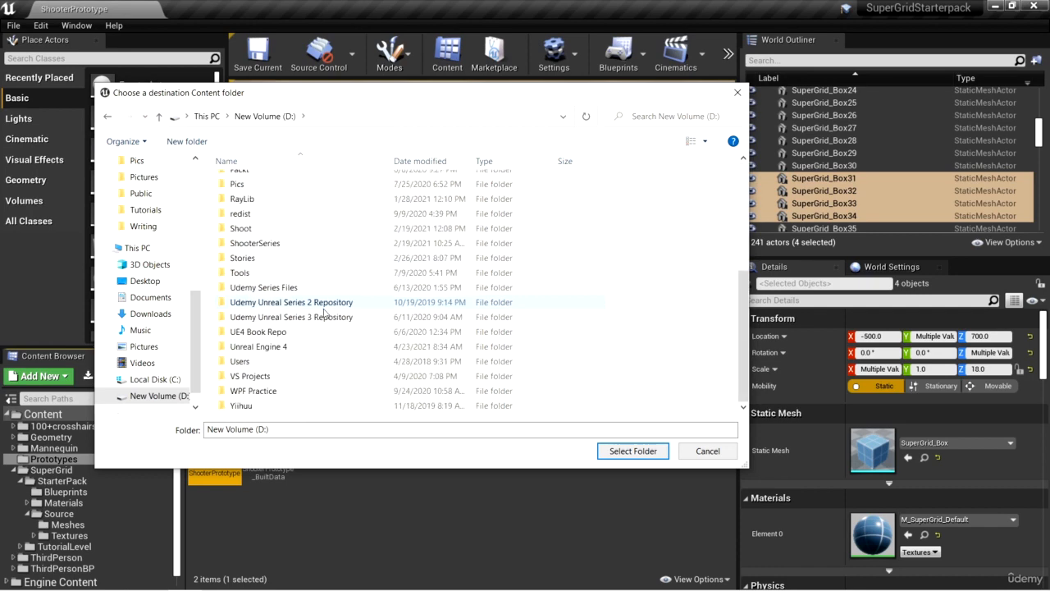
double_click(267, 242)
double_click(244, 197)
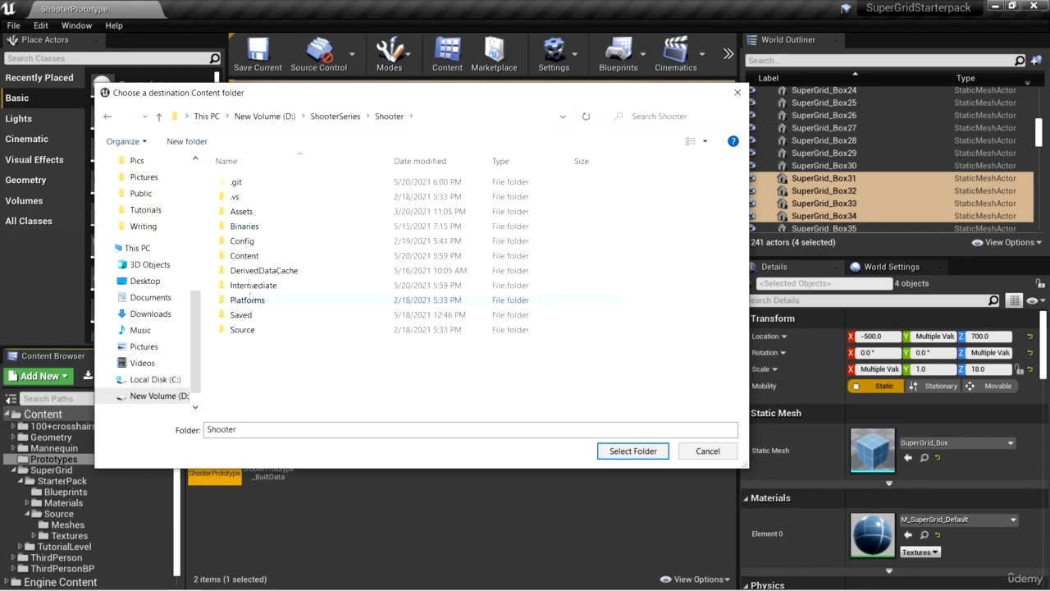
double_click(246, 255)
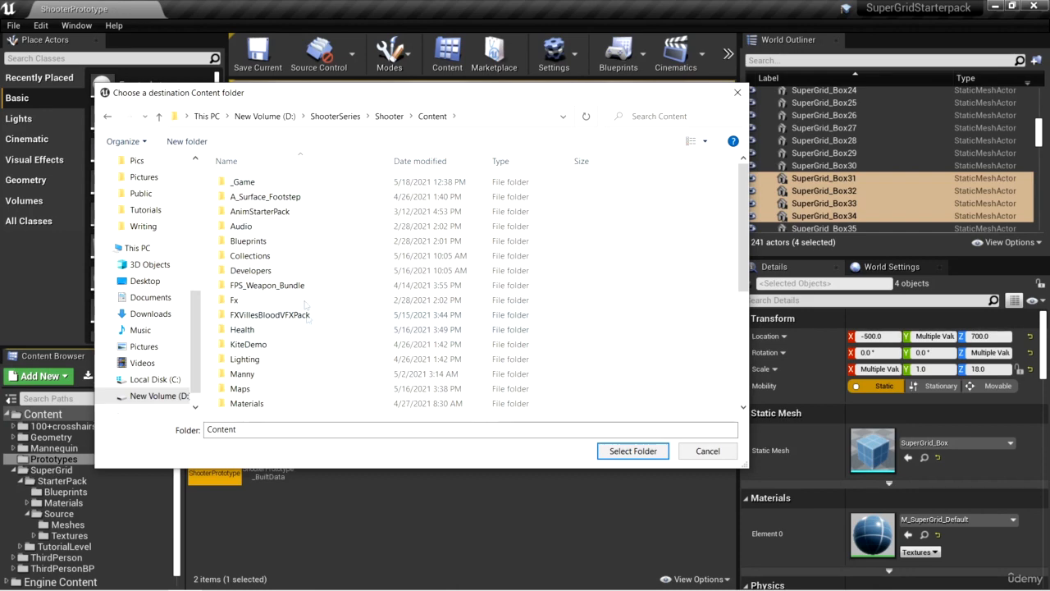
click(632, 451)
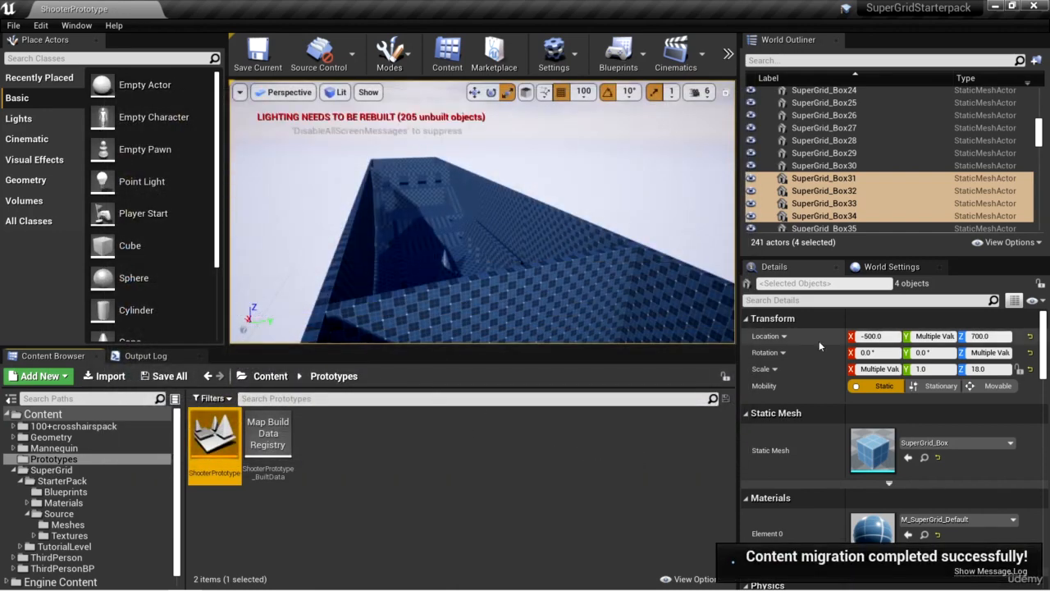
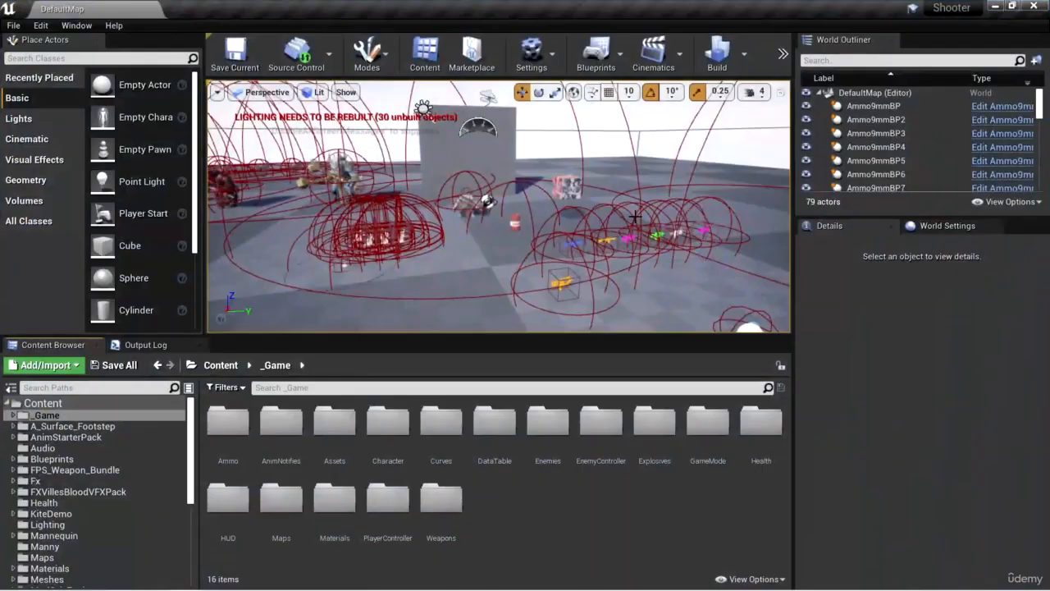
- In the Shooter project, open the migrated ShooterPrototype level from the Prototypes folder
right_drag(519, 271, 605, 281)
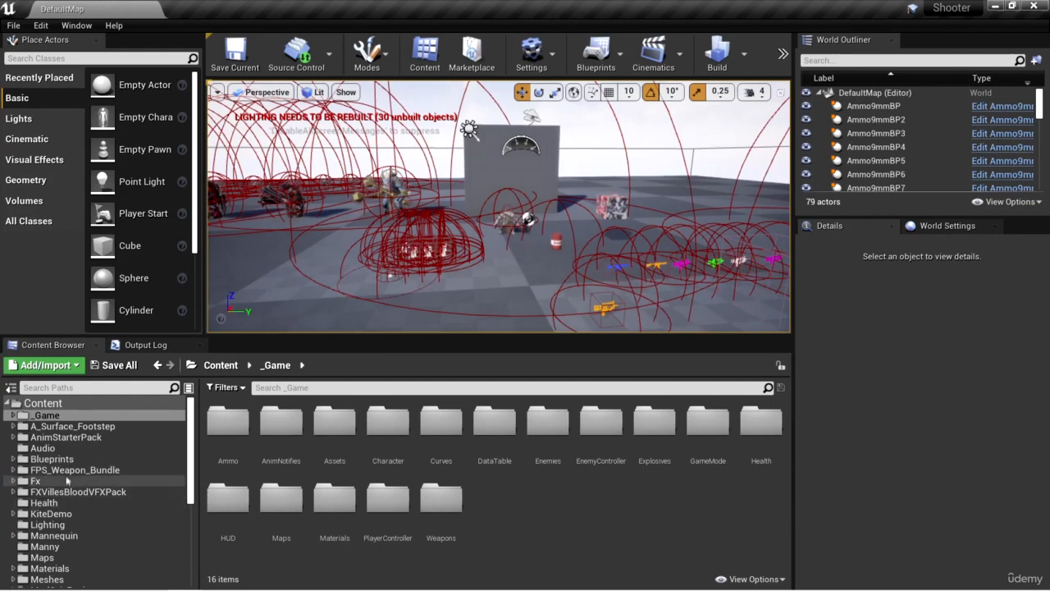
click(14, 416)
click(13, 417)
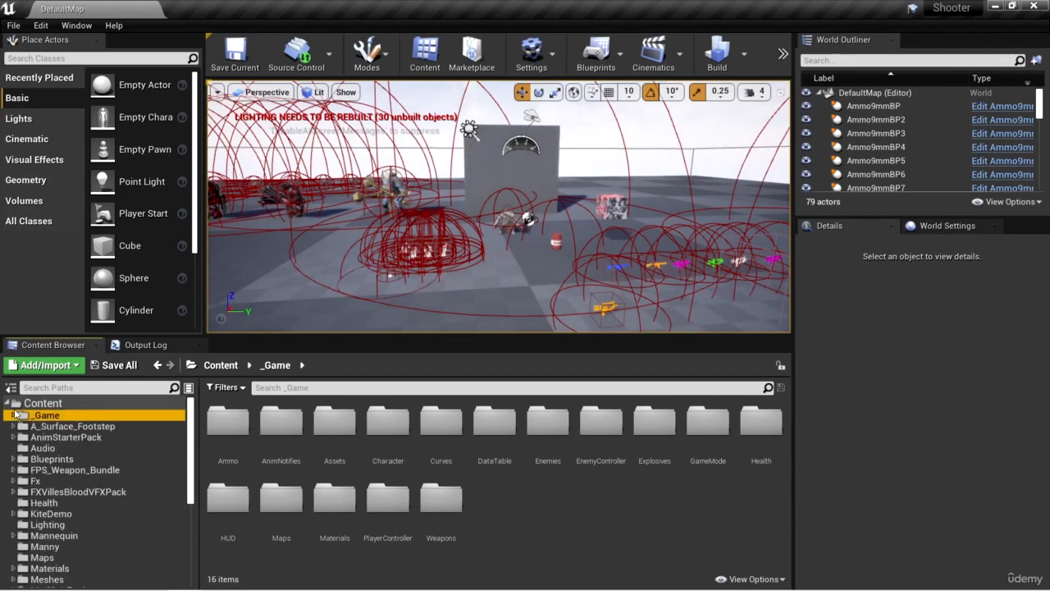
scroll(49, 459, down, 3)
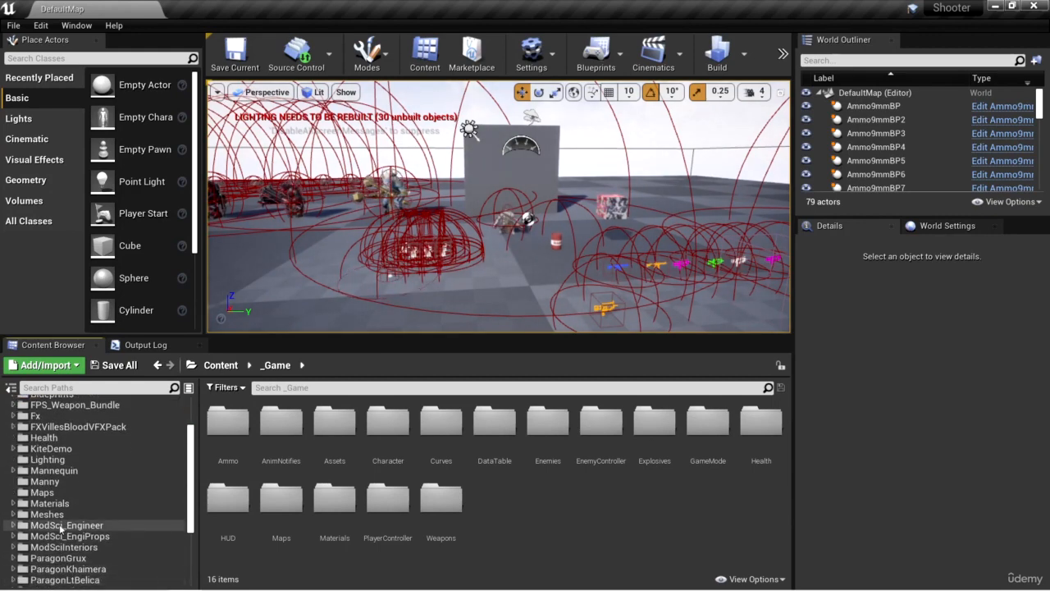
scroll(67, 534, down, 2)
click(54, 558)
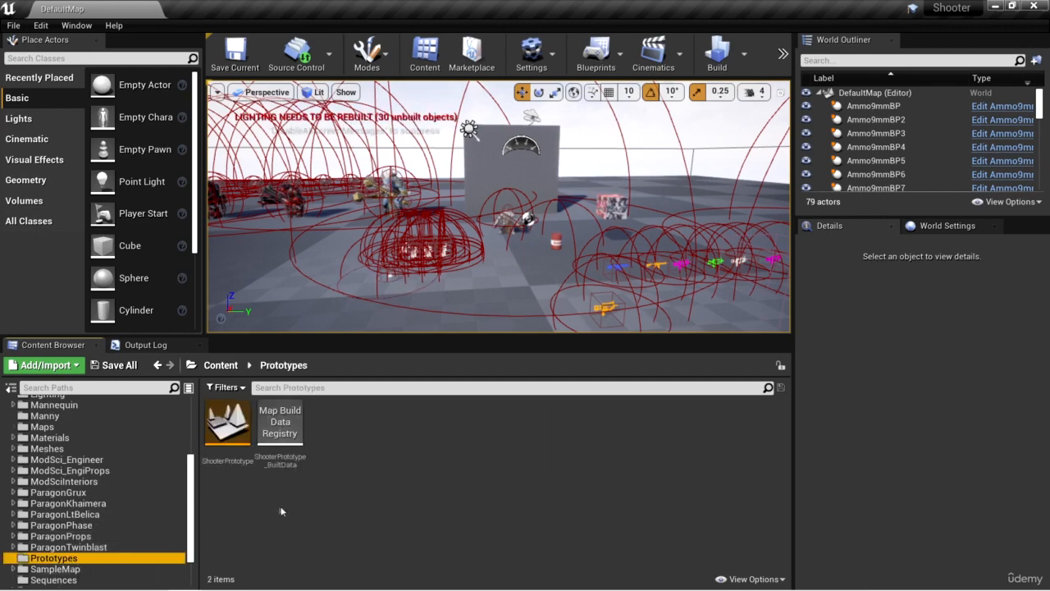
double_click(228, 423)
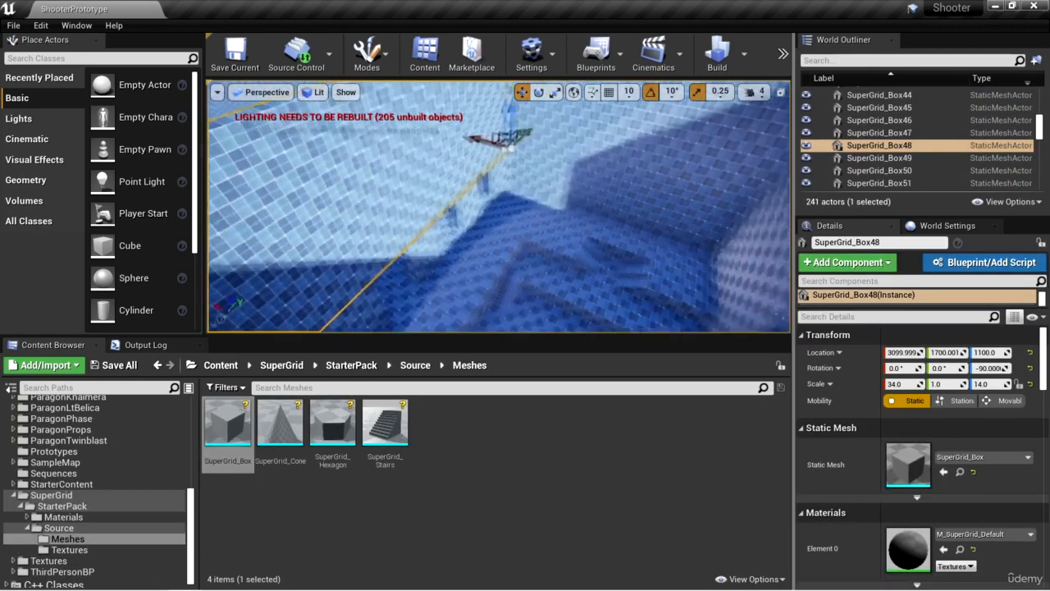
- Override the level's game mode in its world settings with ShooterGameModeBaseBP
right_drag(623, 239, 597, 257)
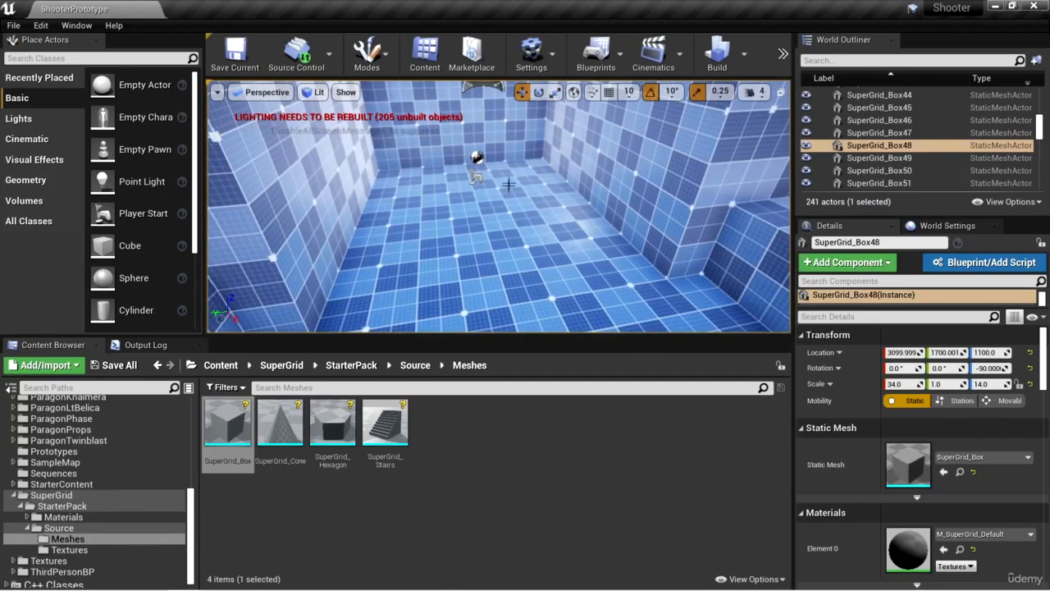
click(477, 161)
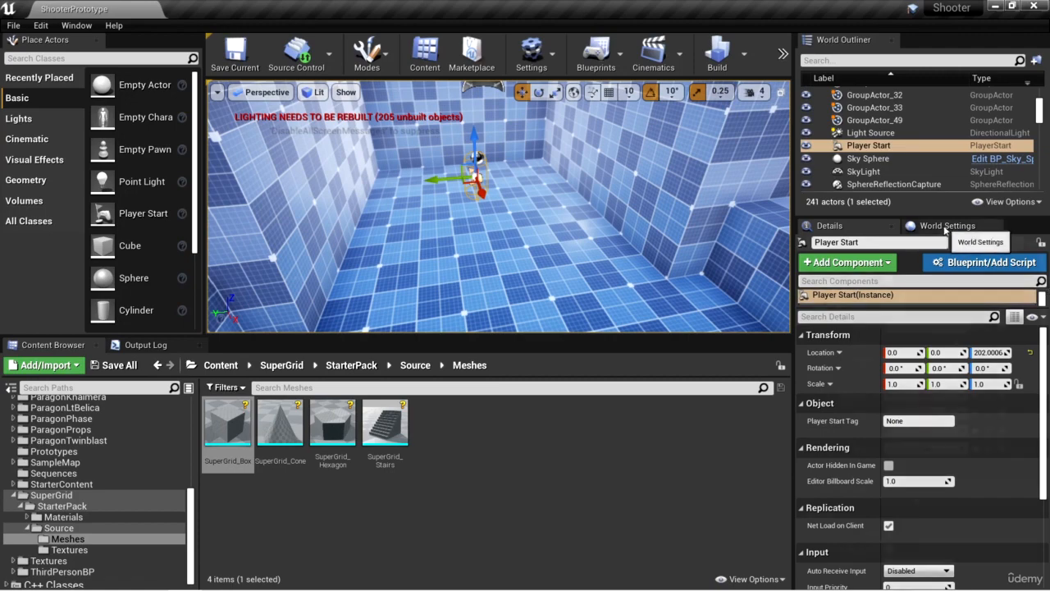
click(950, 226)
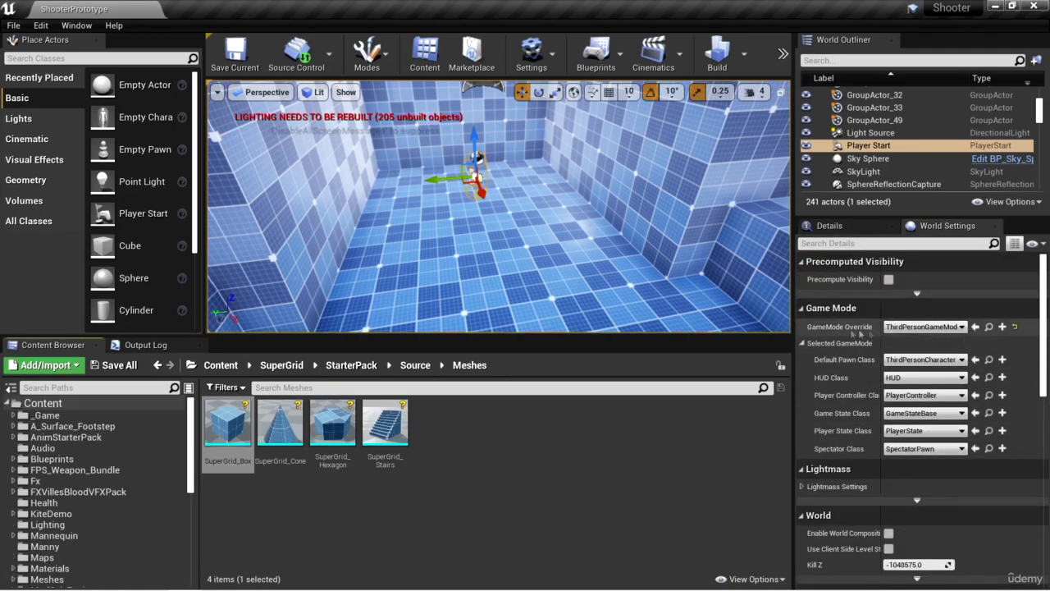
click(924, 327)
text(shooter)
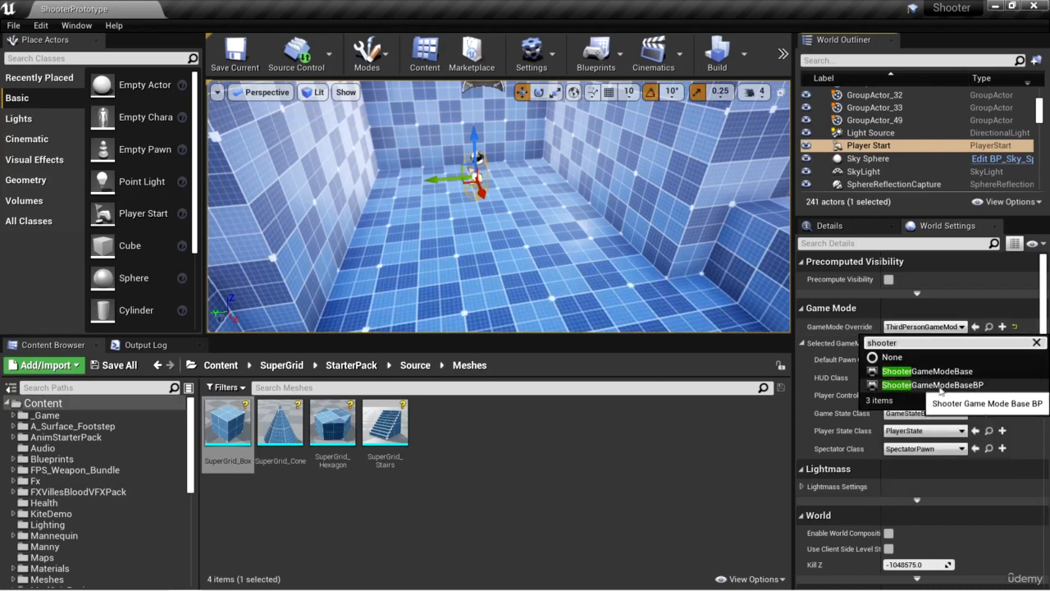
click(944, 385)
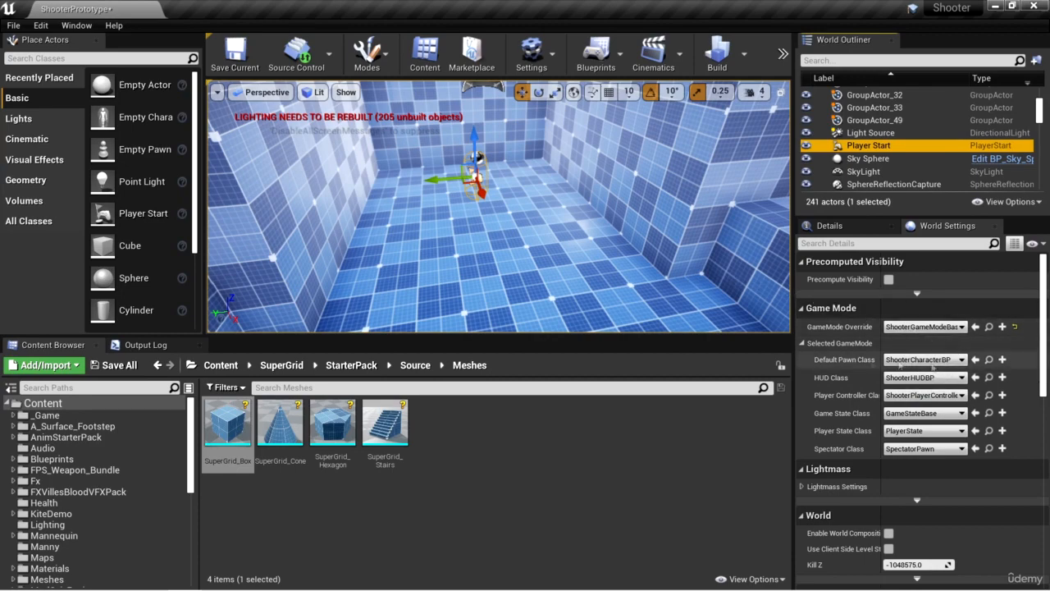
- Play-test the level by running the shooter character through the prototype area, and end the play session
click(783, 53)
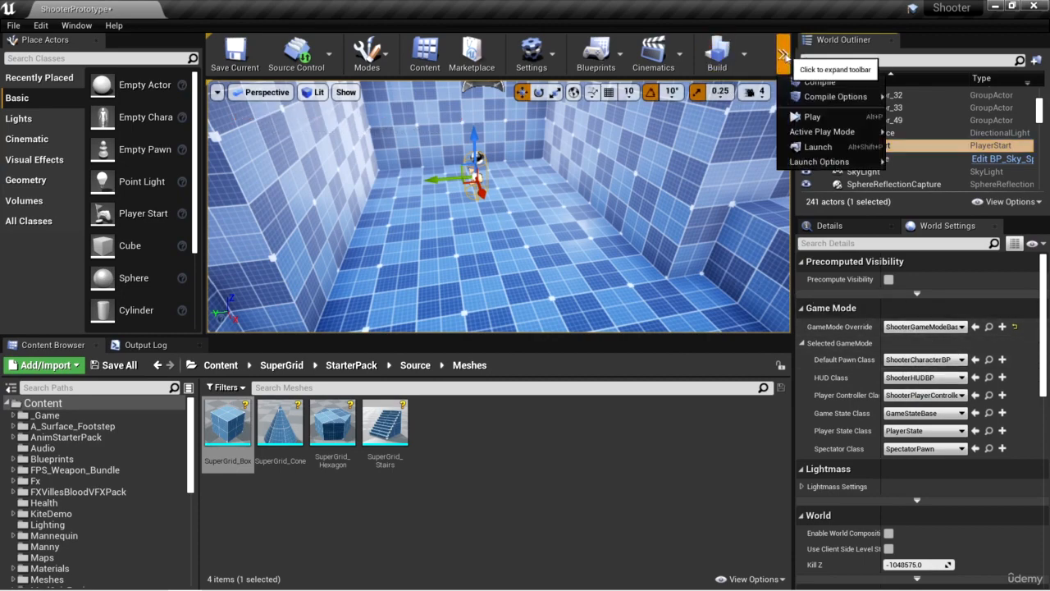
click(809, 115)
click(659, 236)
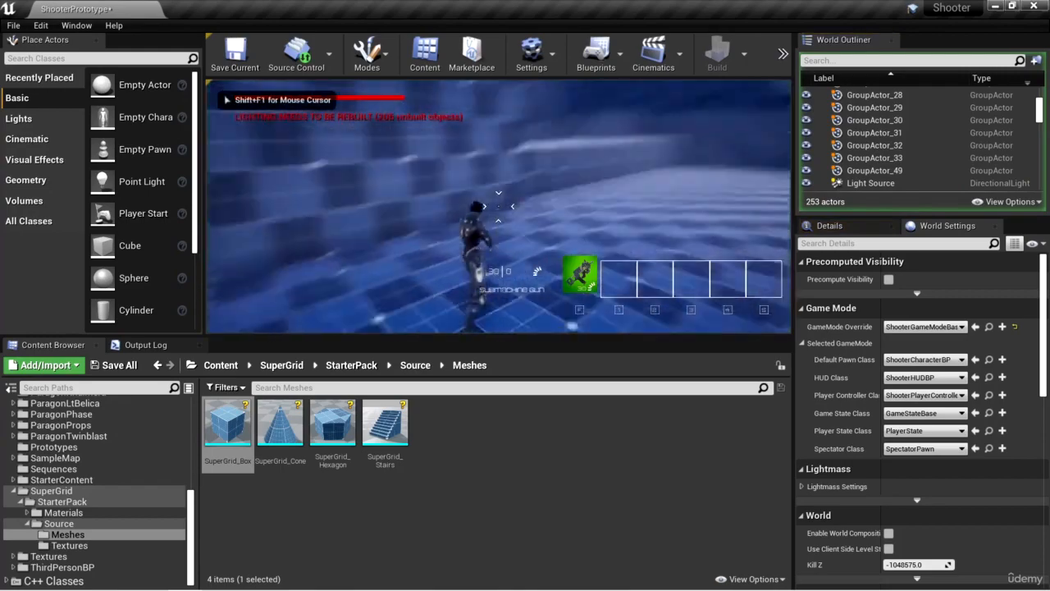
key(w)
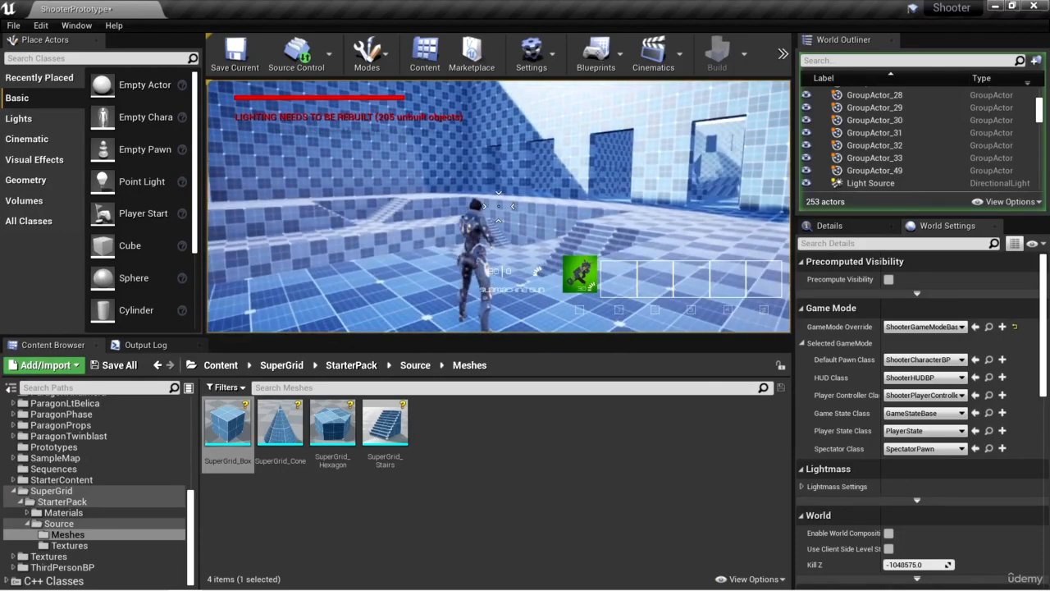
key(Escape)
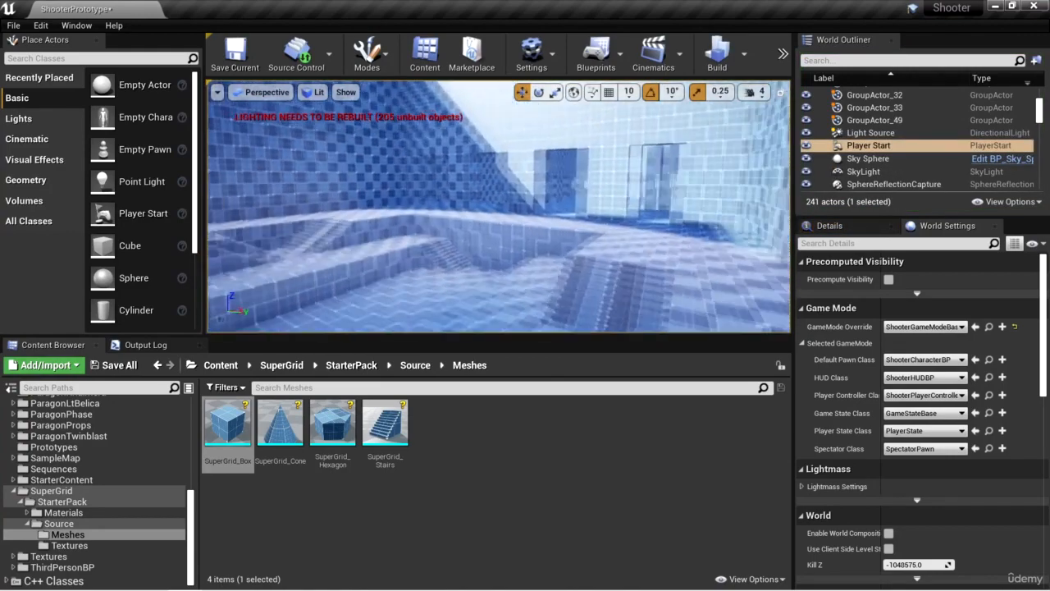
right_drag(619, 283, 738, 295)
right_drag(618, 274, 588, 285)
right_drag(643, 249, 644, 283)
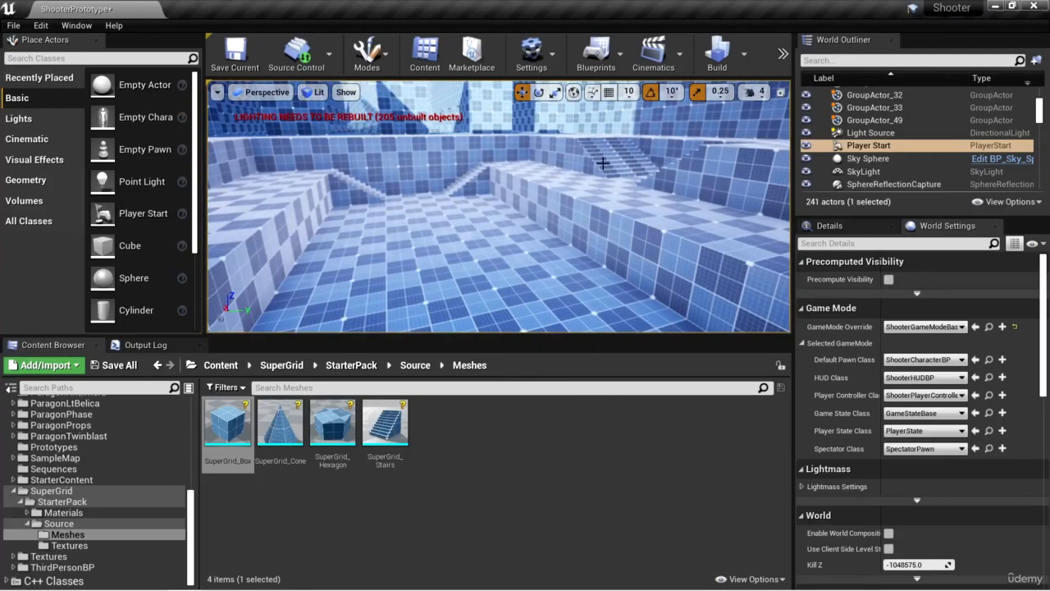